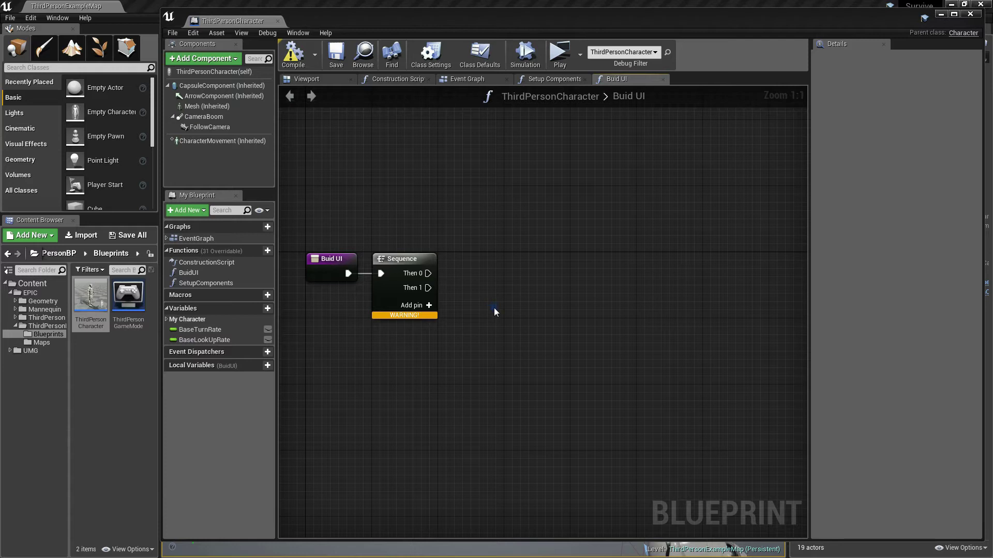
Review the Event BeginPlay sequence in the event graph, then reopen the Buid UI function graph
{"action": "right_click_drag", "start_coordinate": [531, 319], "coordinate": [432, 272]}
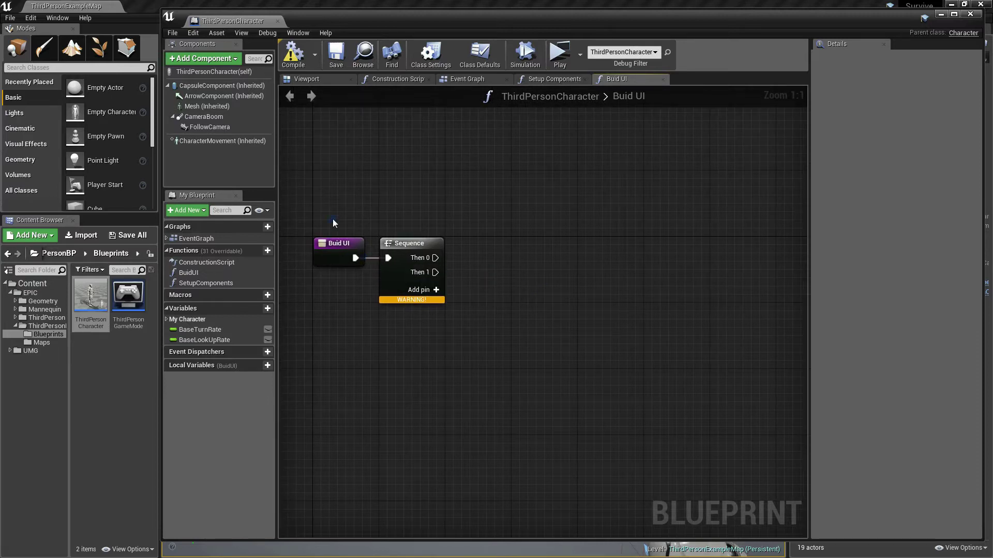
{"action": "left_click", "coordinate": [467, 78]}
{"action": "right_click_drag", "start_coordinate": [571, 340], "coordinate": [525, 312]}
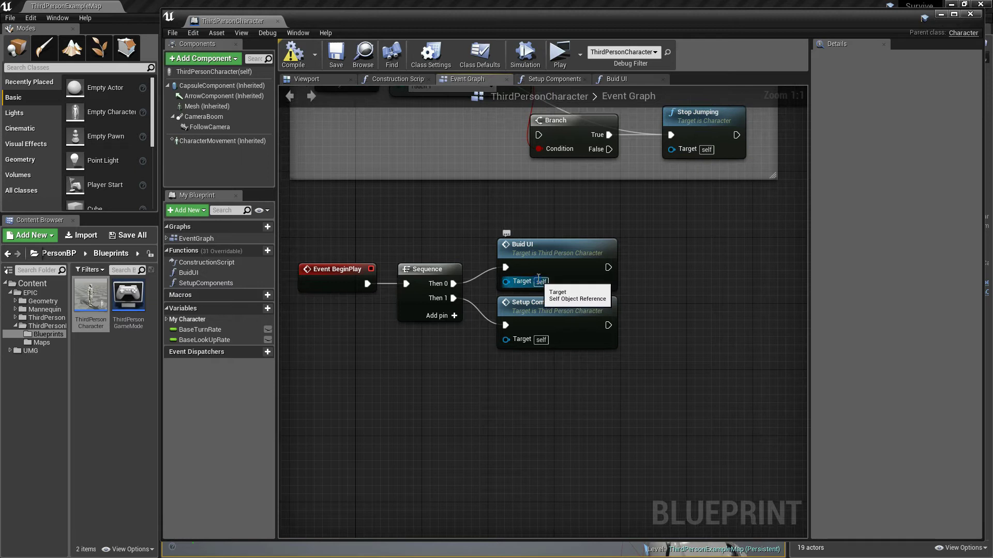
{"action": "left_click", "coordinate": [541, 313]}
{"action": "left_click", "coordinate": [556, 365]}
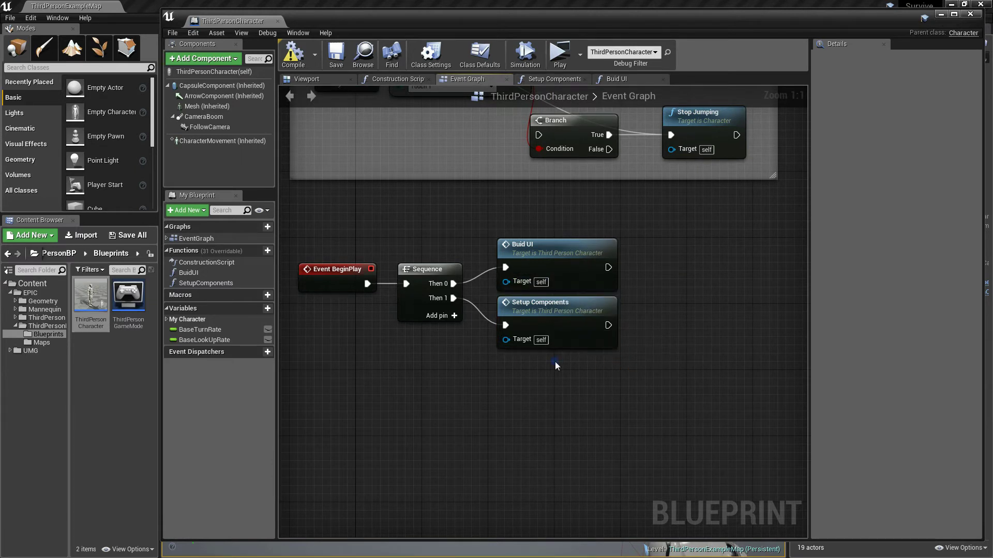
{"action": "double_click", "coordinate": [554, 245]}
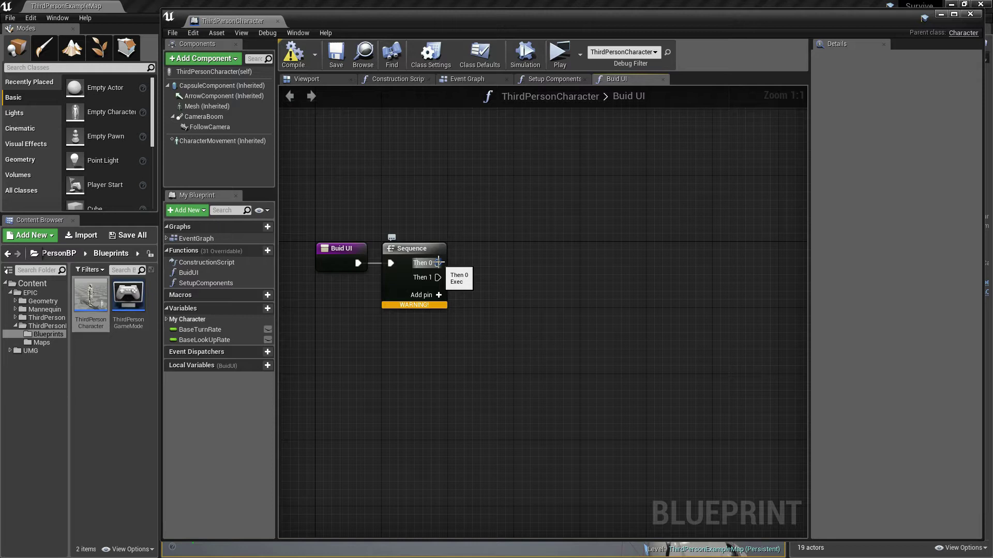
Locate the StatsBarWidget asset in the UMG Widgets folder
{"action": "left_click", "coordinate": [31, 350]}
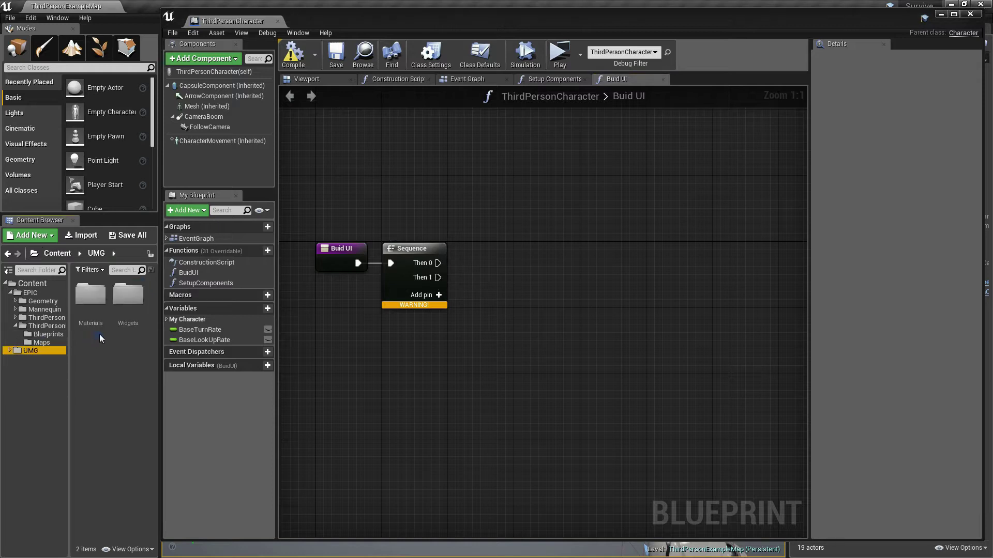
{"action": "double_click", "coordinate": [129, 295]}
{"action": "left_click", "coordinate": [139, 317]}
{"action": "left_click", "coordinate": [539, 314]}
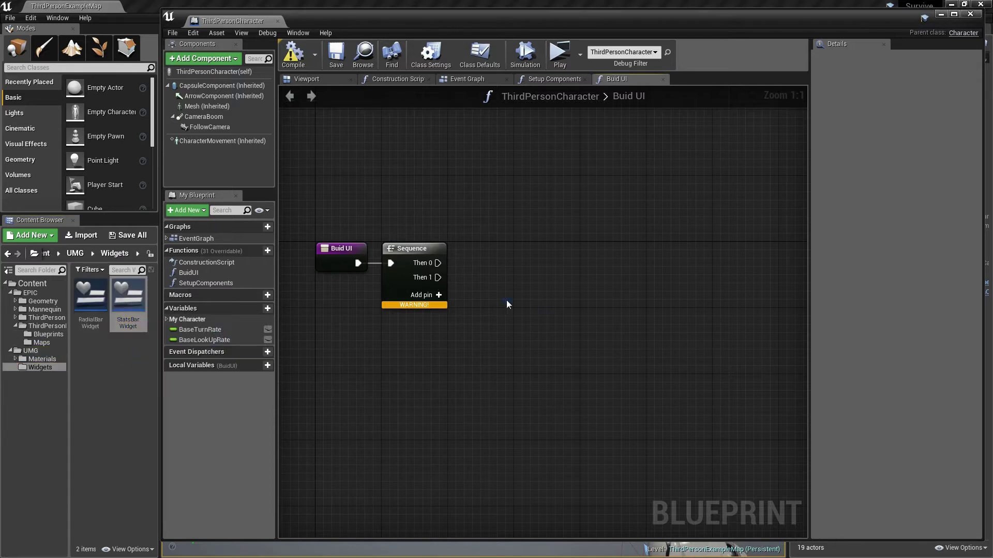
Add a Create Widget node to the Sequence's Then 0 output and set its class to StatsBarWidget
{"action": "left_click_drag", "start_coordinate": [436, 265], "coordinate": [543, 267]}
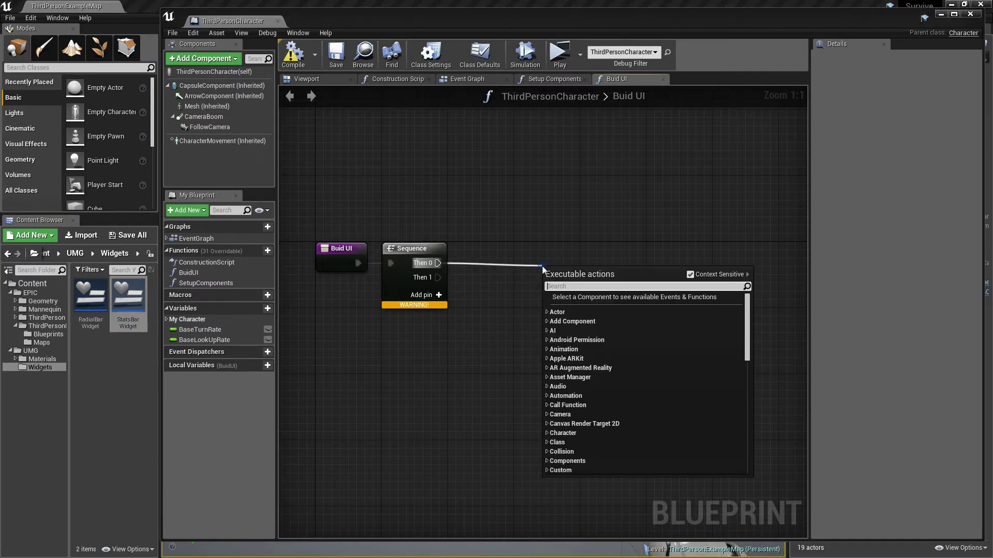
{"action": "type", "text": "create"}
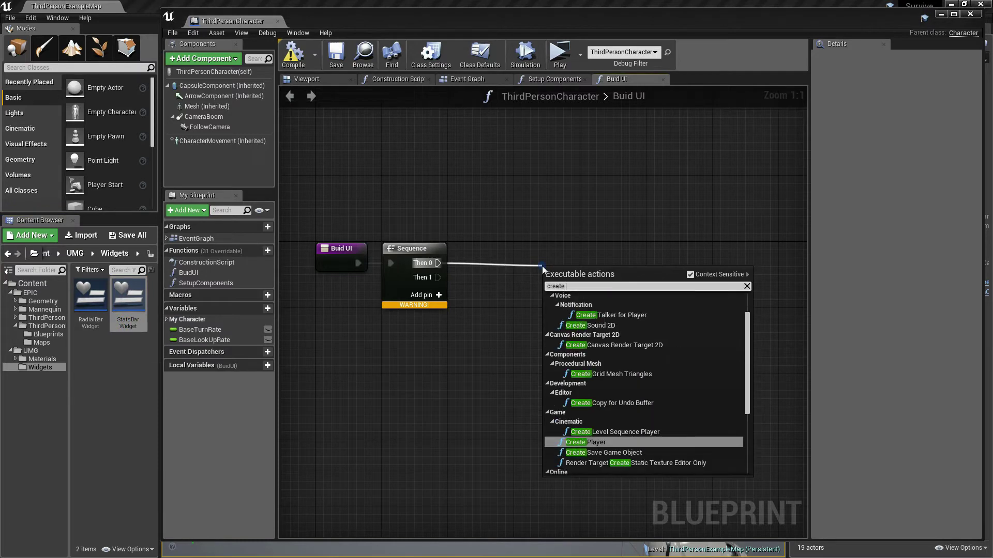
{"action": "type", "text": " wi"}
{"action": "left_click", "coordinate": [586, 307]}
{"action": "left_click_drag", "start_coordinate": [582, 280], "coordinate": [528, 251]}
{"action": "left_click", "coordinate": [559, 278]}
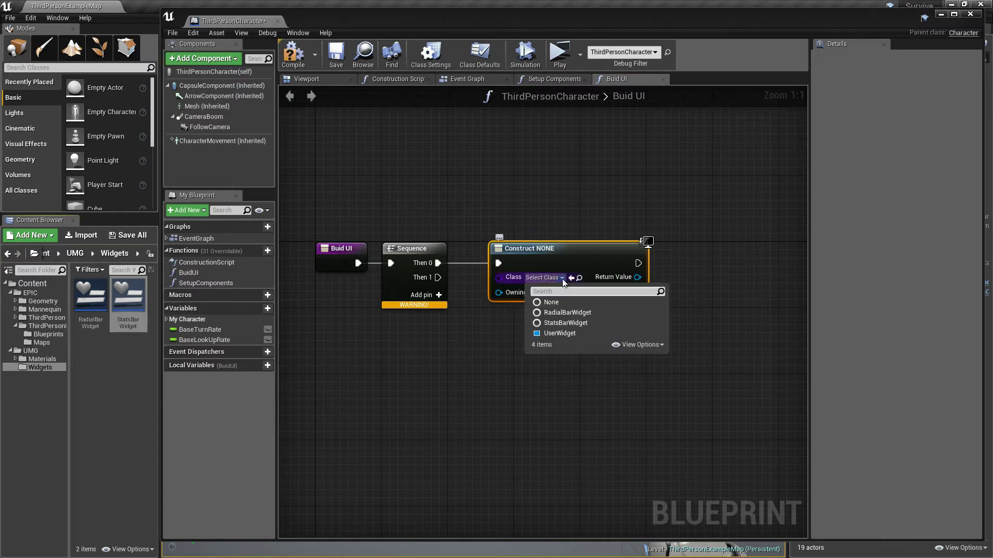
{"action": "left_click", "coordinate": [567, 325]}
Promote the Create Widget node's return value to a variable named StatsBarWidgetRef
{"action": "right_click_drag", "start_coordinate": [674, 296], "coordinate": [576, 288]}
{"action": "left_click_drag", "start_coordinate": [541, 283], "coordinate": [585, 264]}
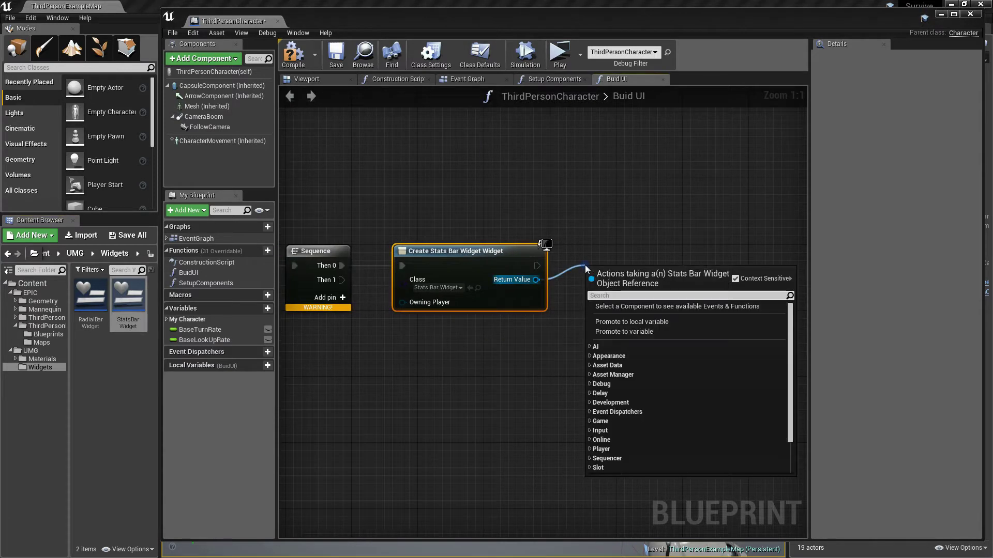
{"action": "left_click", "coordinate": [617, 331]}
{"action": "left_click_drag", "start_coordinate": [591, 270], "coordinate": [586, 271]}
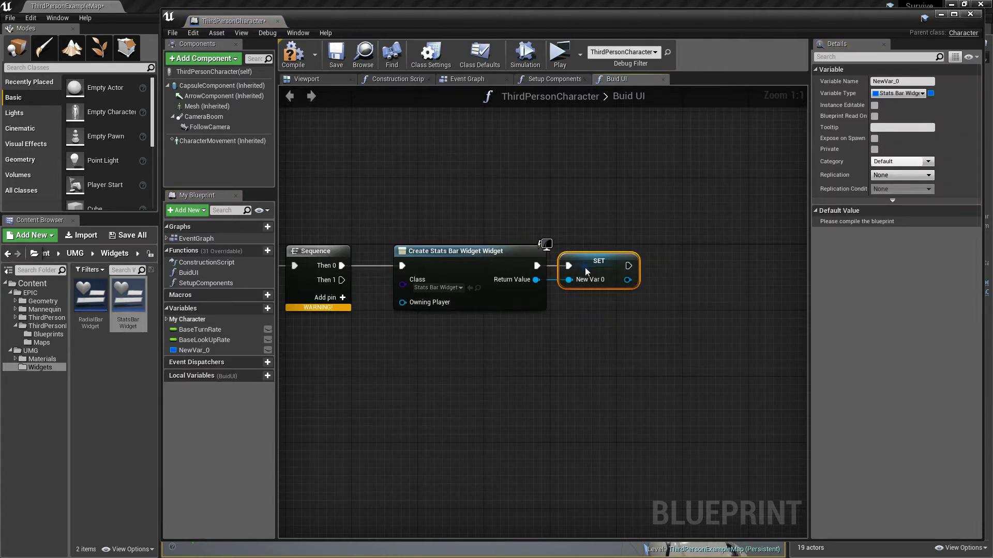
{"action": "left_click", "coordinate": [195, 350]}
{"action": "left_click", "coordinate": [872, 82]}
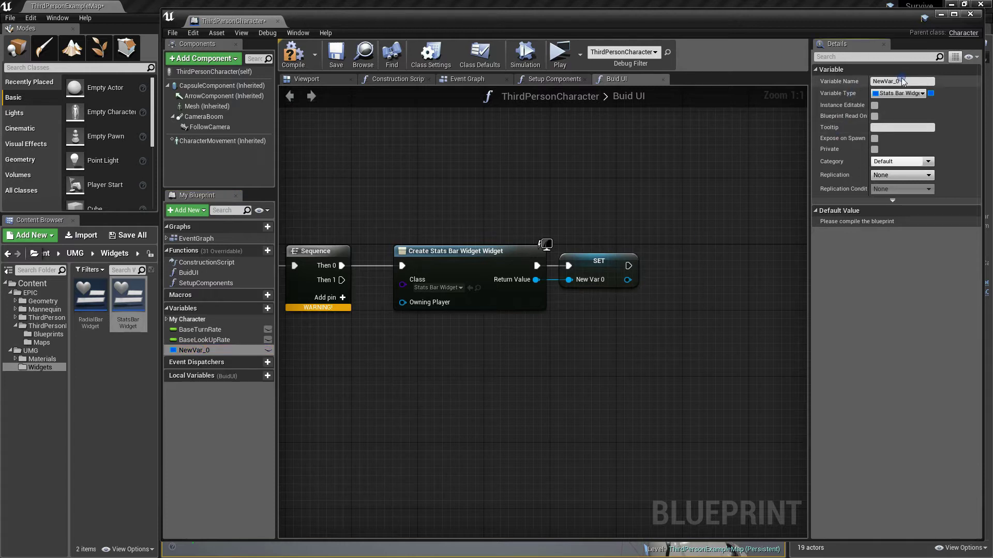
{"action": "type", "text": "Stats"}
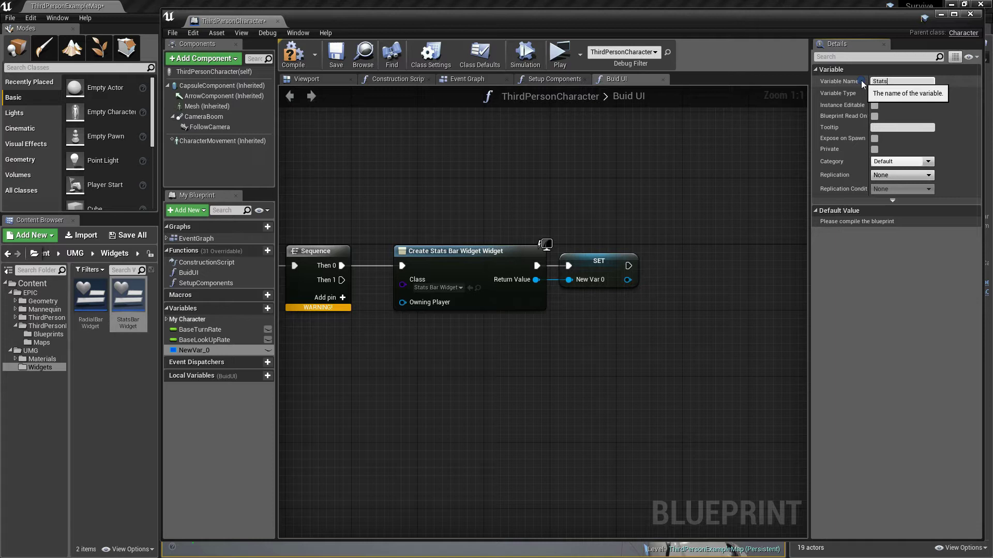
{"action": "type", "text": "BarWidgetRef"}
{"action": "key", "text": "Return"}
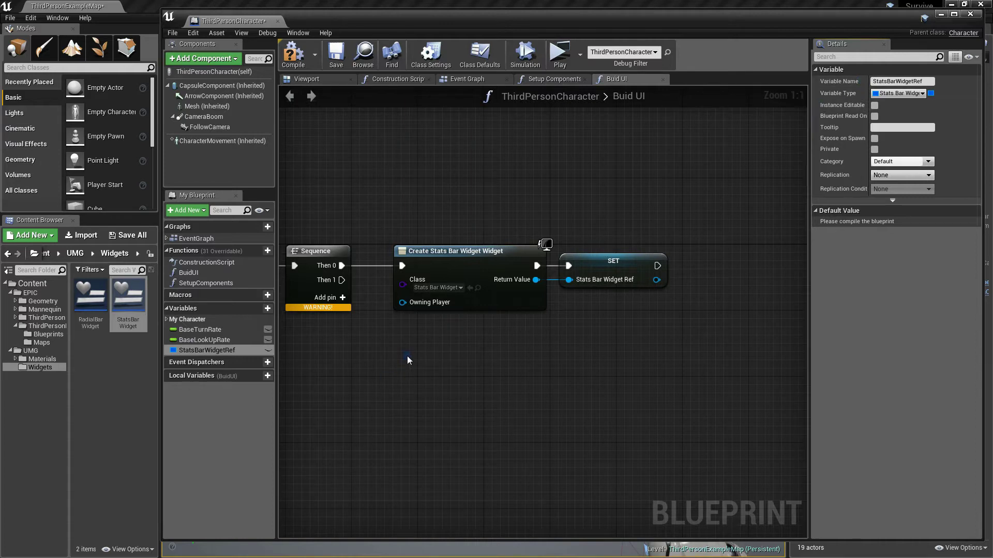
Add a Set Position in Viewport node fed by the StatsBarWidgetRef setter, with position X 100 and Y 10
{"action": "right_click_drag", "start_coordinate": [517, 331], "coordinate": [527, 334]}
{"action": "left_click_drag", "start_coordinate": [667, 283], "coordinate": [701, 284]}
{"action": "type", "text": "pos"}
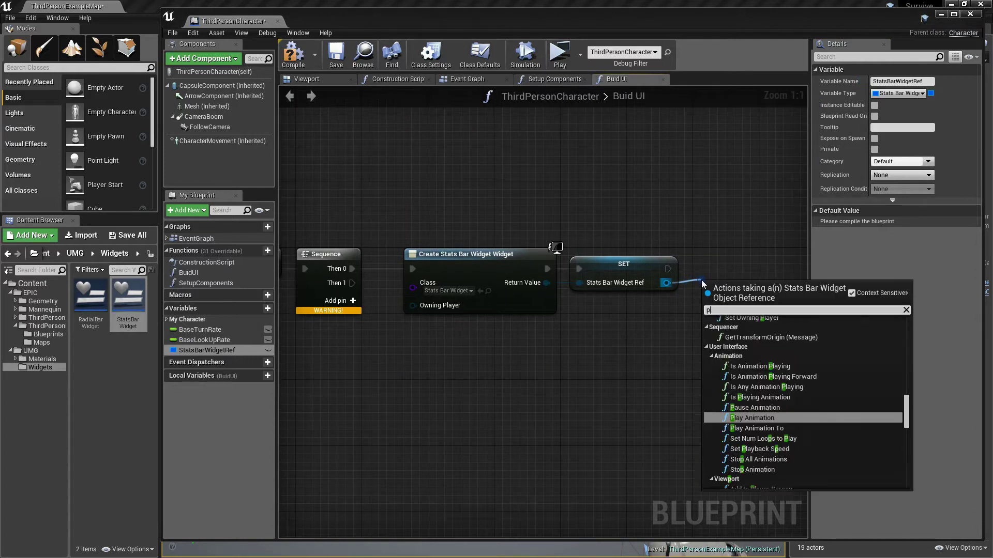
{"action": "left_click", "coordinate": [734, 387]}
{"action": "right_click_drag", "start_coordinate": [740, 380], "coordinate": [573, 364]}
{"action": "left_click_drag", "start_coordinate": [576, 265], "coordinate": [574, 249]}
{"action": "left_click", "coordinate": [595, 305]}
{"action": "type", "text": "100"}
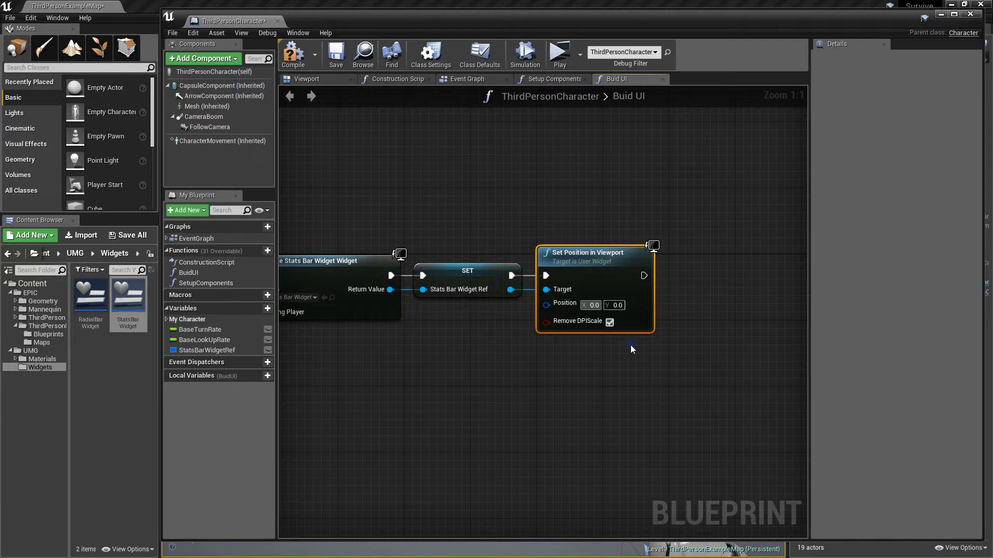
{"action": "key", "text": "Tab"}
{"action": "type", "text": "10"}
{"action": "left_click", "coordinate": [588, 394]}
Add an Add to Viewport node targeting StatsBarWidgetRef and connect its execution after Set Position in Viewport
{"action": "left_click_drag", "start_coordinate": [512, 291], "coordinate": [546, 421]}
{"action": "type", "text": "add"}
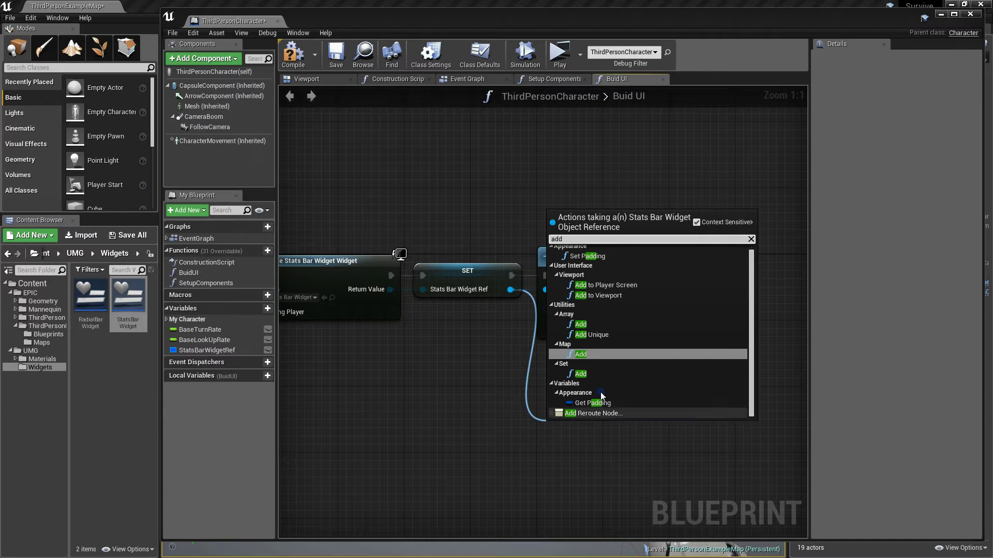
{"action": "left_click", "coordinate": [603, 297]}
{"action": "left_click_drag", "start_coordinate": [594, 422], "coordinate": [718, 248]}
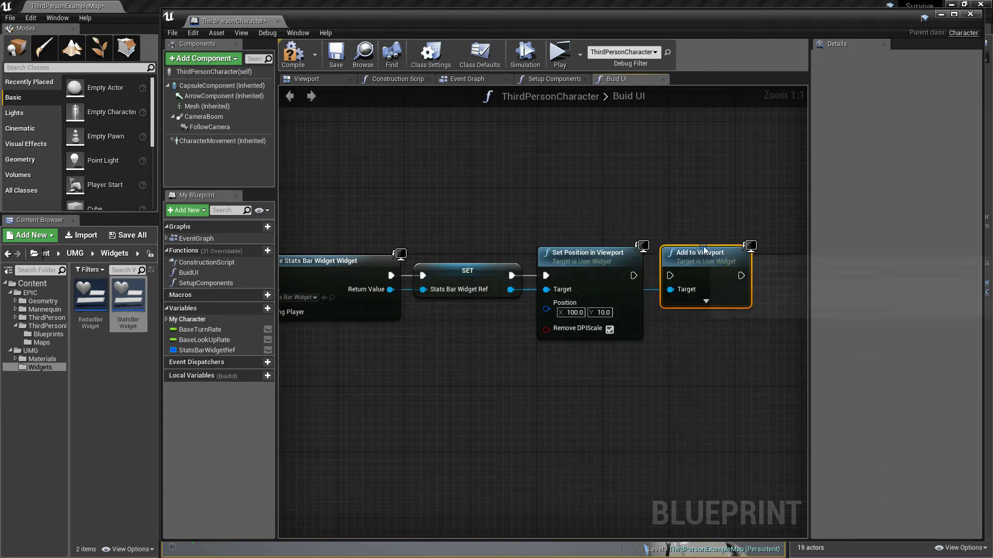
{"action": "left_click_drag", "start_coordinate": [678, 274], "coordinate": [644, 279]}
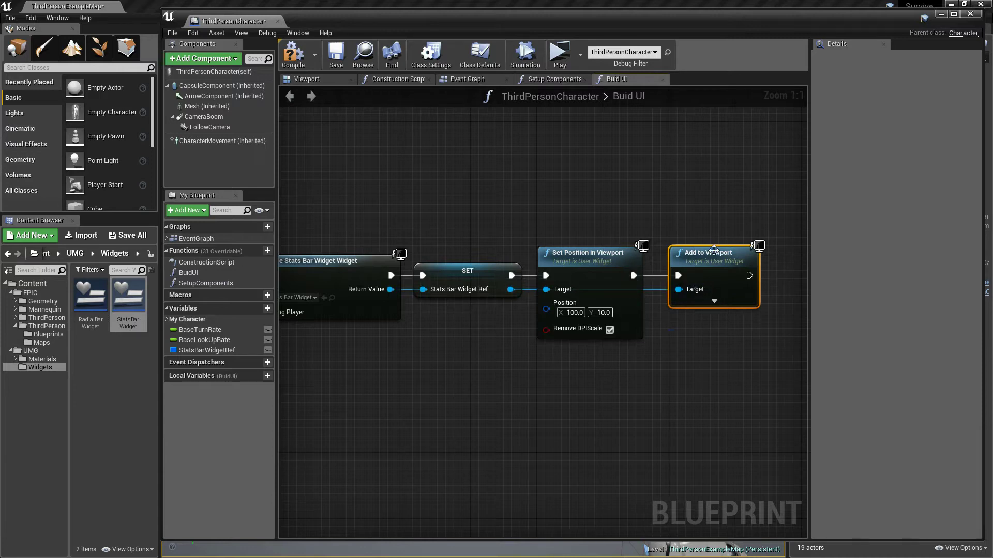
{"action": "right_click_drag", "start_coordinate": [668, 362], "coordinate": [724, 364]}
{"action": "scroll", "coordinate": [711, 364], "scroll_direction": "down", "scroll_amount": 1}
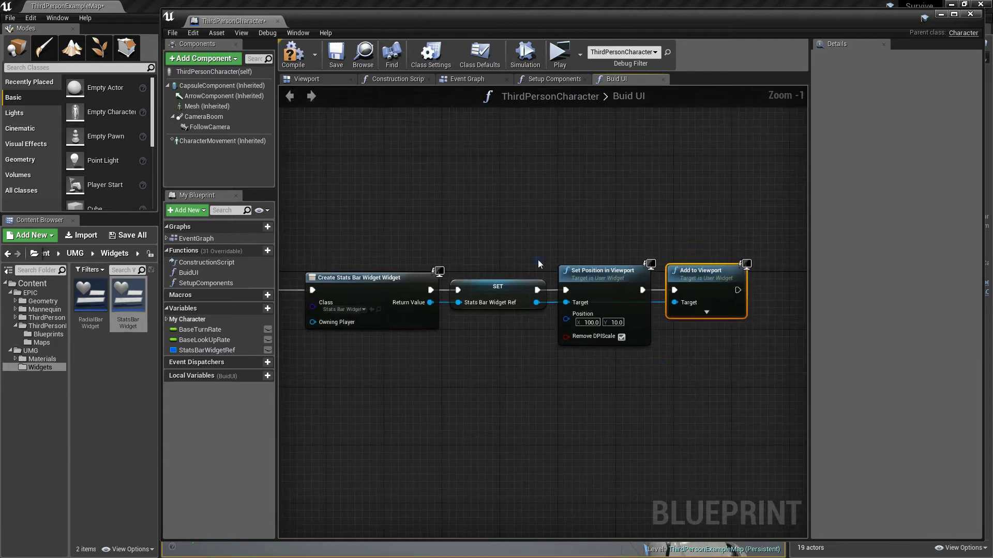
Compile the blueprint and play the level briefly to check where the stats bar sits on screen
{"action": "left_click", "coordinate": [295, 61]}
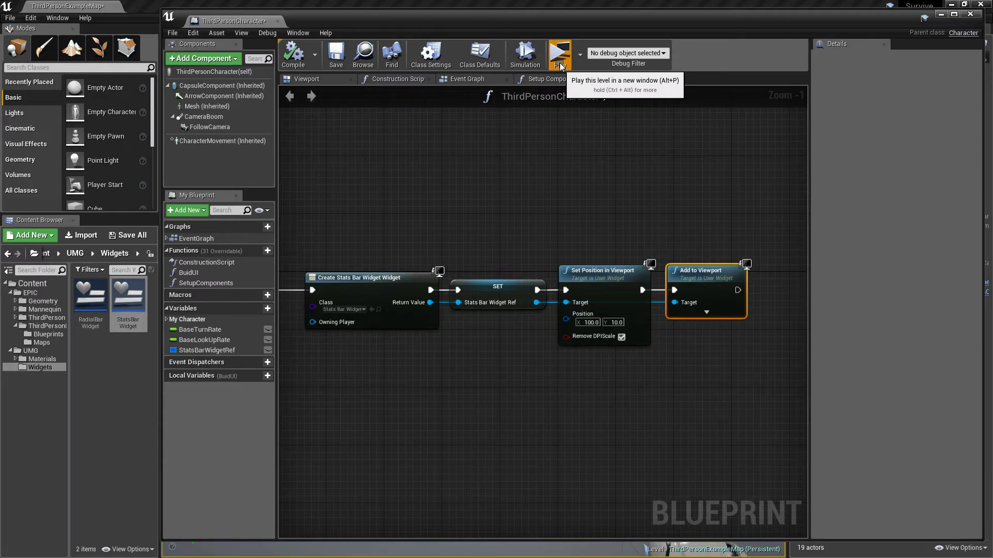
{"action": "left_click", "coordinate": [560, 57]}
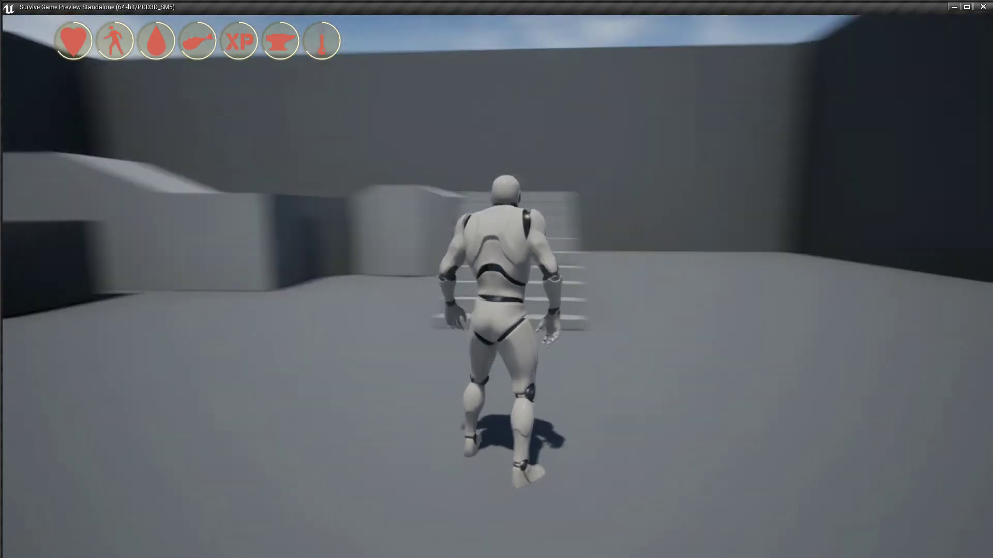
{"action": "key", "text": "Escape"}
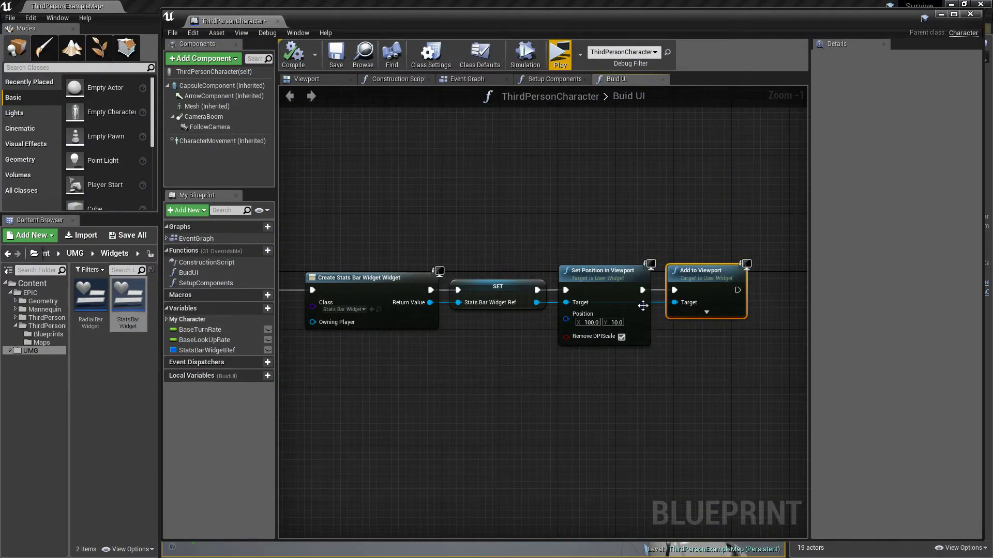
Set the X position of the Set Position in Viewport node to 10 and compile the blueprint
{"action": "type", "text": "10"}
{"action": "key", "text": "Return"}
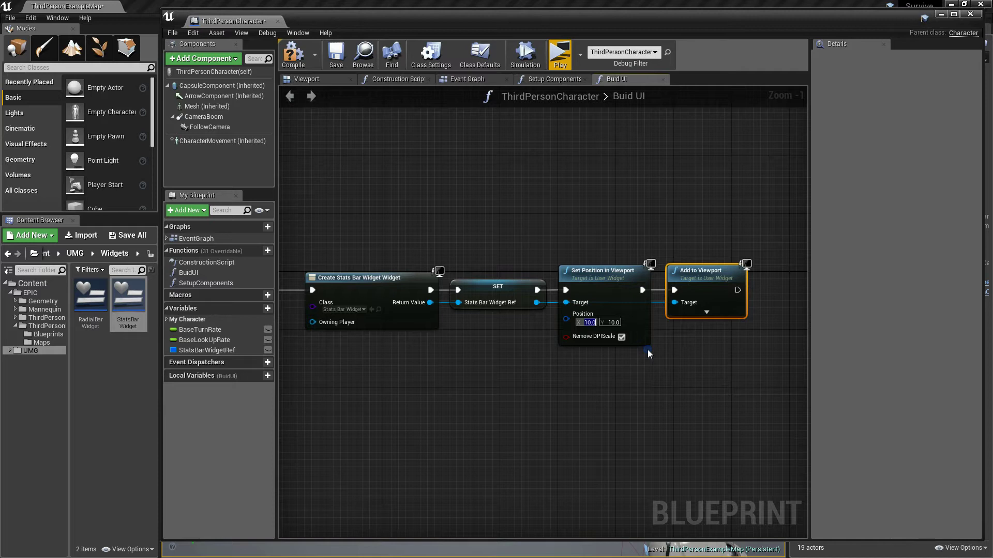
{"action": "left_click", "coordinate": [303, 55]}
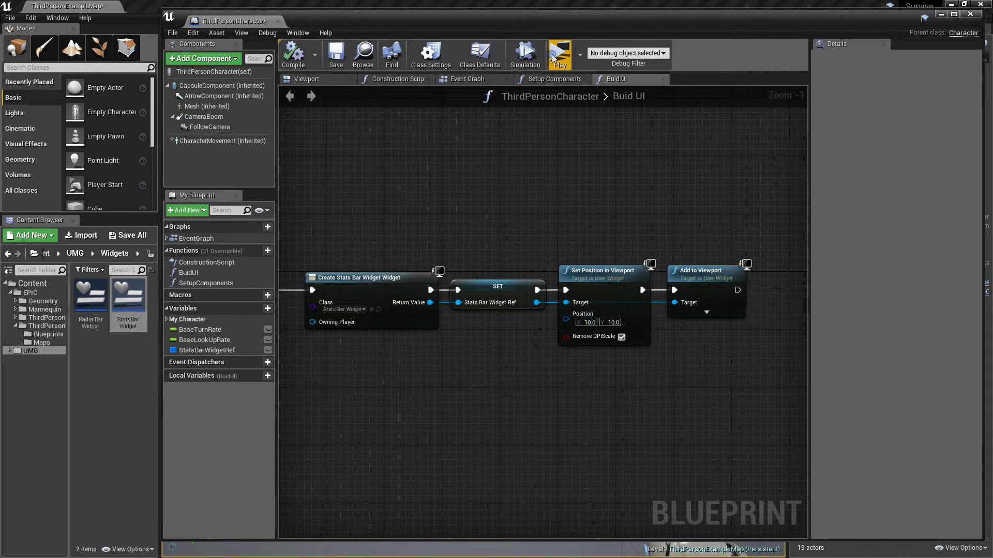
Play the level and move and jump the character around to check the stats bar during gameplay
{"action": "left_click", "coordinate": [560, 56]}
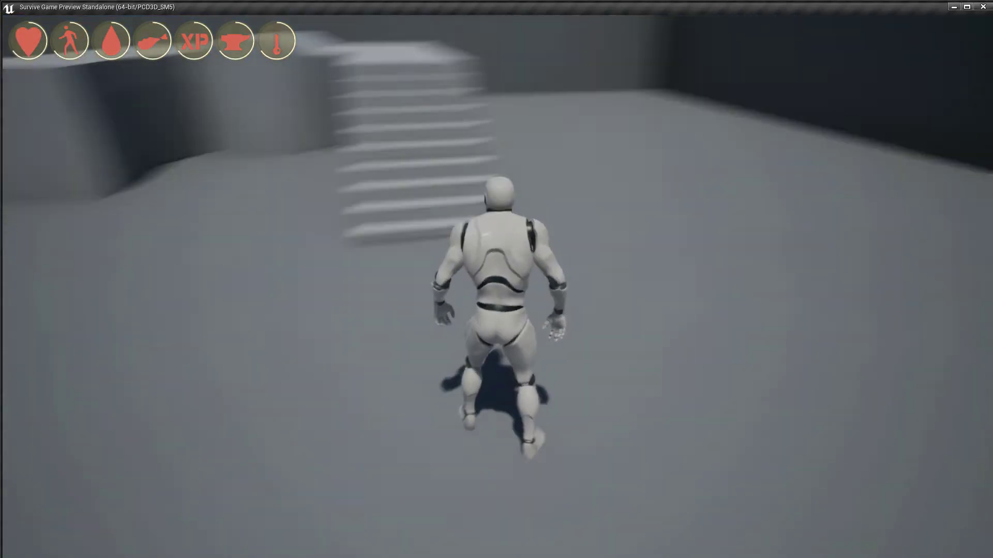
{"action": "key", "text": "w"}
{"action": "key", "text": "d"}
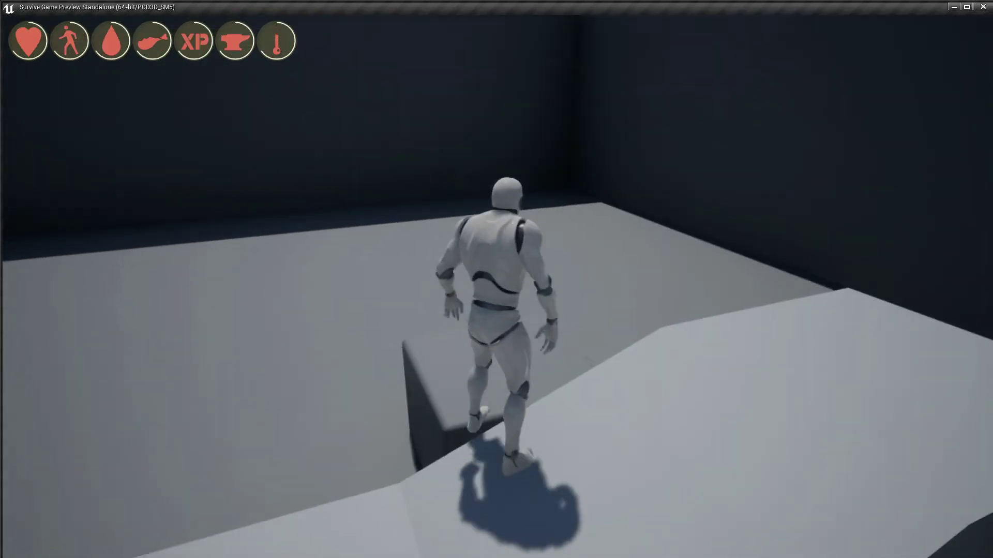
{"action": "key", "text": "w"}
{"action": "key", "text": "space"}
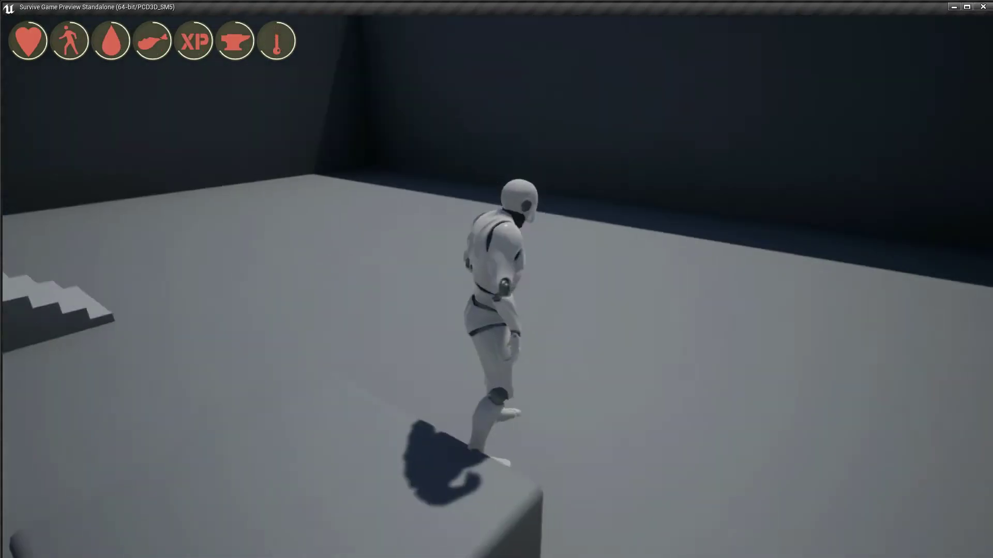
{"action": "key", "text": "w"}
{"action": "key", "text": "space"}
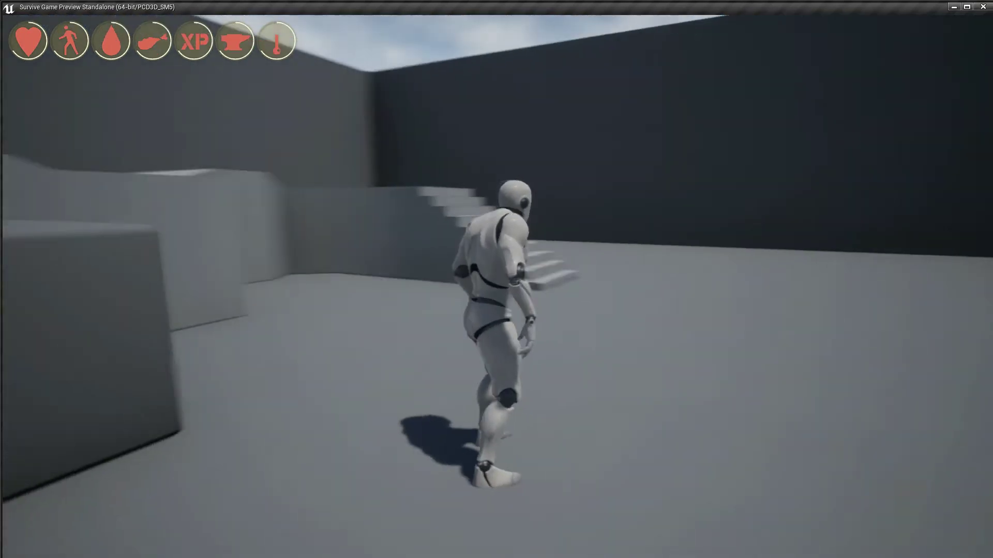
{"action": "key", "text": "w"}
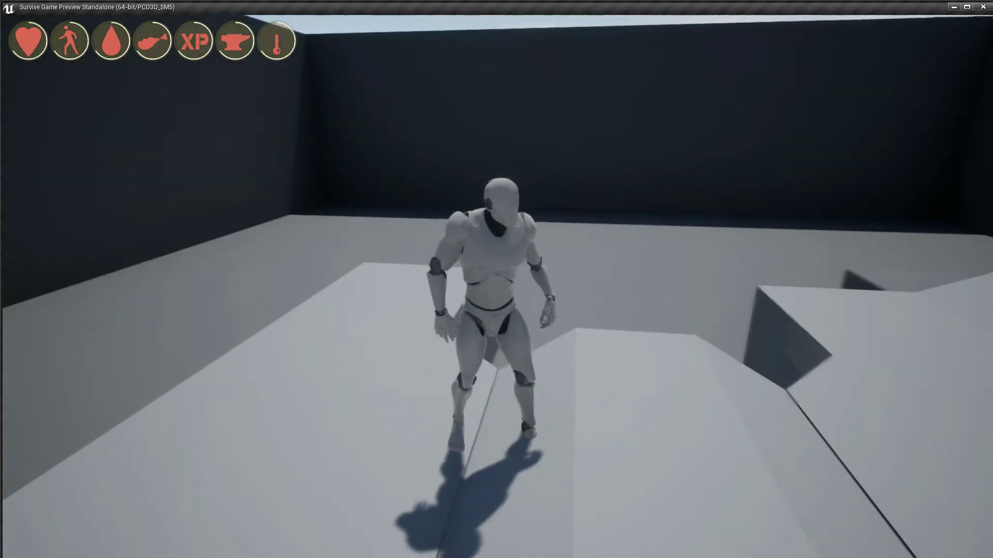
{"action": "key", "text": "w"}
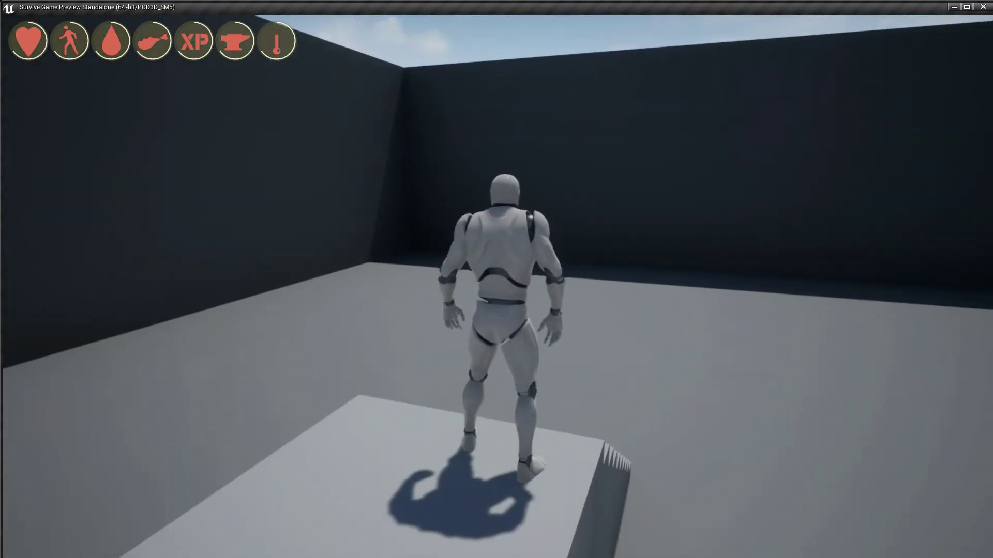
{"action": "key", "text": "Escape"}
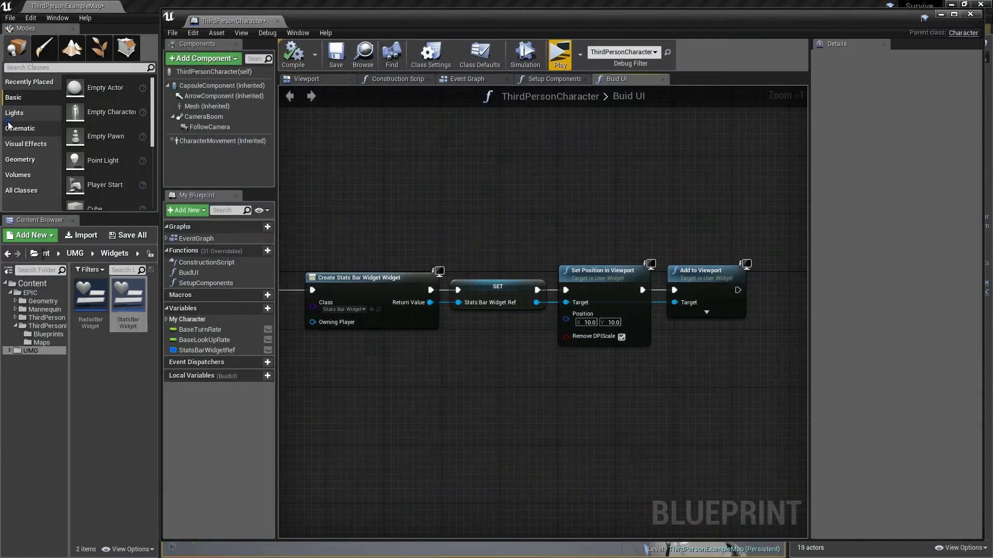
Save the ThirdPersonCharacter blueprint and launch another preview of the level
{"action": "right_click_drag", "start_coordinate": [385, 378], "coordinate": [480, 345]}
{"action": "scroll", "coordinate": [495, 372], "scroll_direction": "down", "scroll_amount": 1}
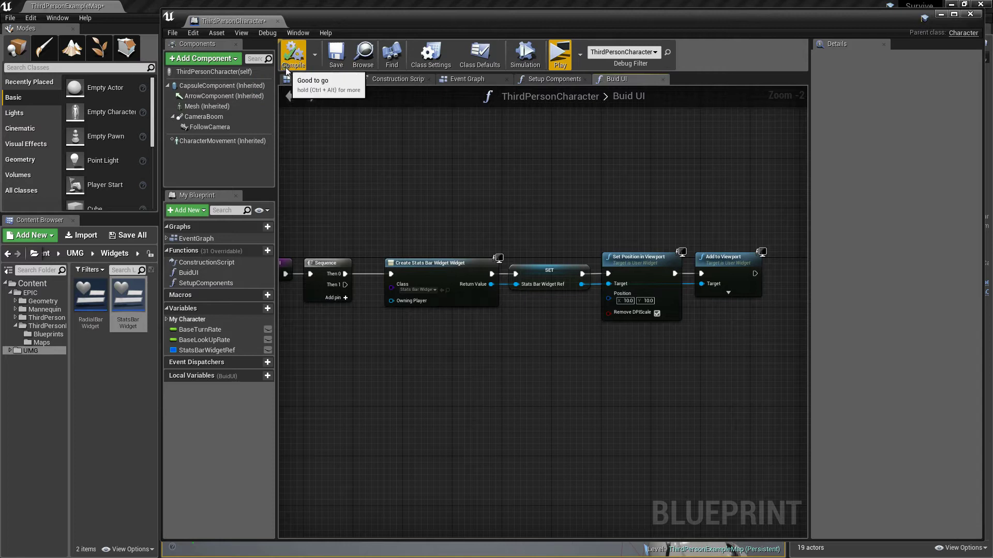
{"action": "left_click", "coordinate": [331, 59]}
{"action": "left_click", "coordinate": [95, 356]}
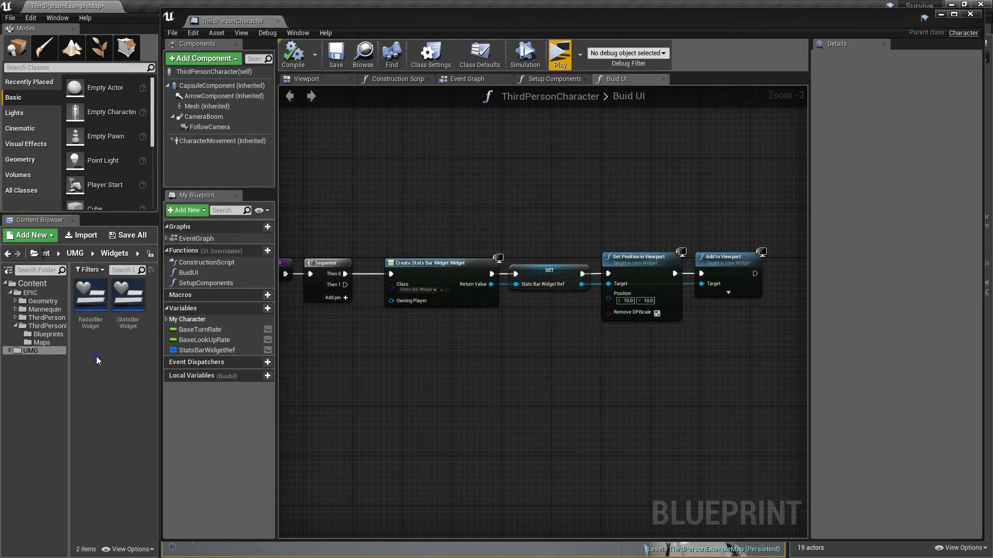
{"action": "left_click", "coordinate": [562, 64]}
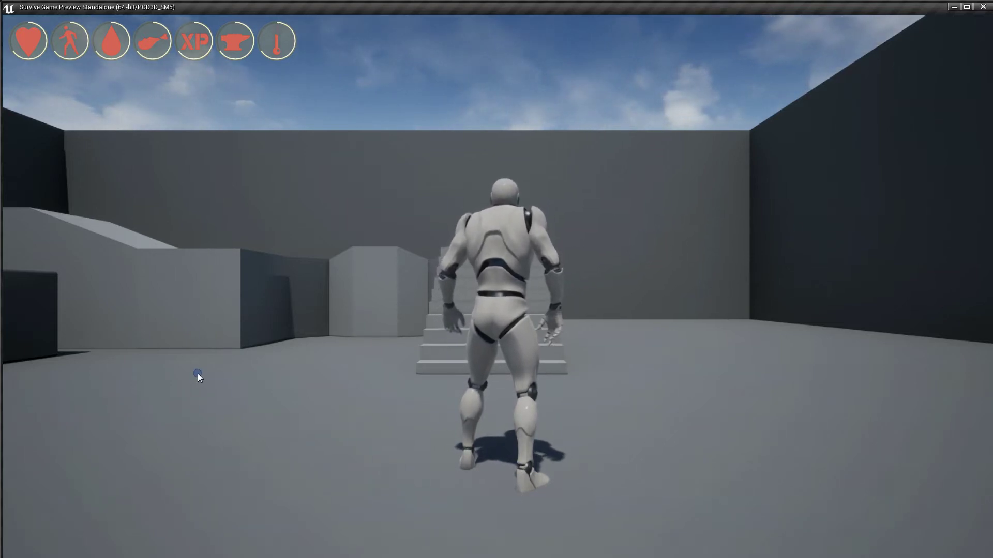
Close the game preview and create a Widget Blueprint named IconWidget in the UMG/Widgets folder
{"action": "left_click", "coordinate": [979, 8]}
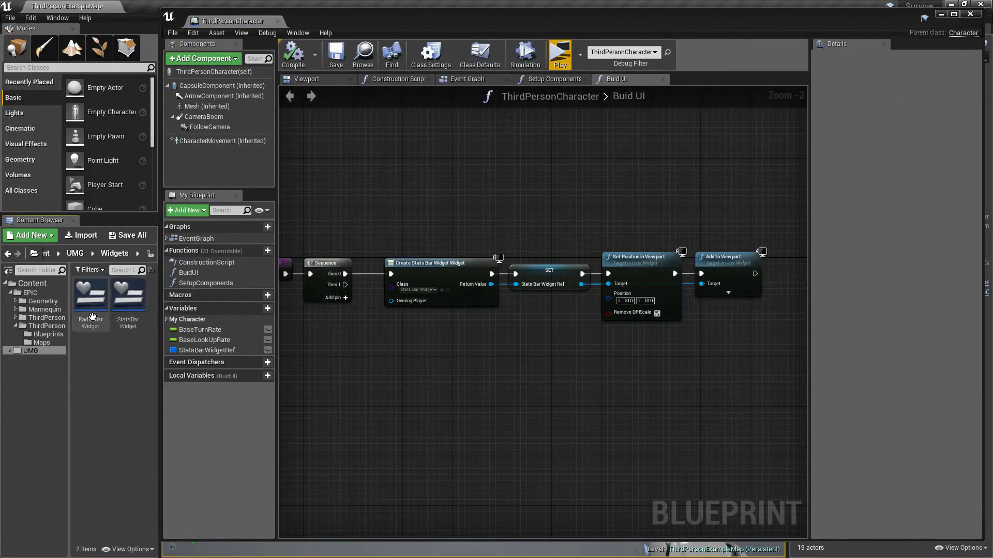
{"action": "right_click", "coordinate": [100, 370]}
{"action": "mouse_move", "coordinate": [137, 362]}
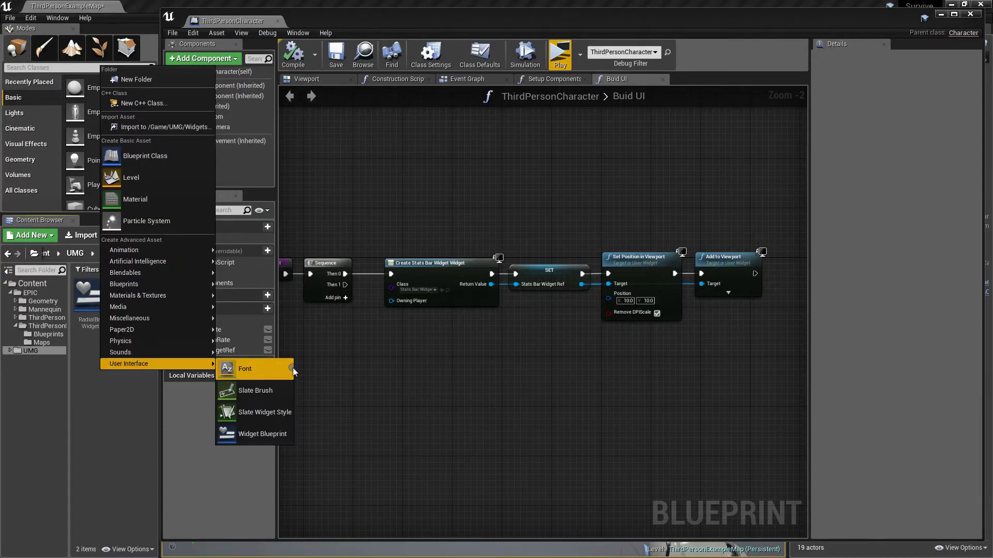
{"action": "left_click", "coordinate": [263, 434]}
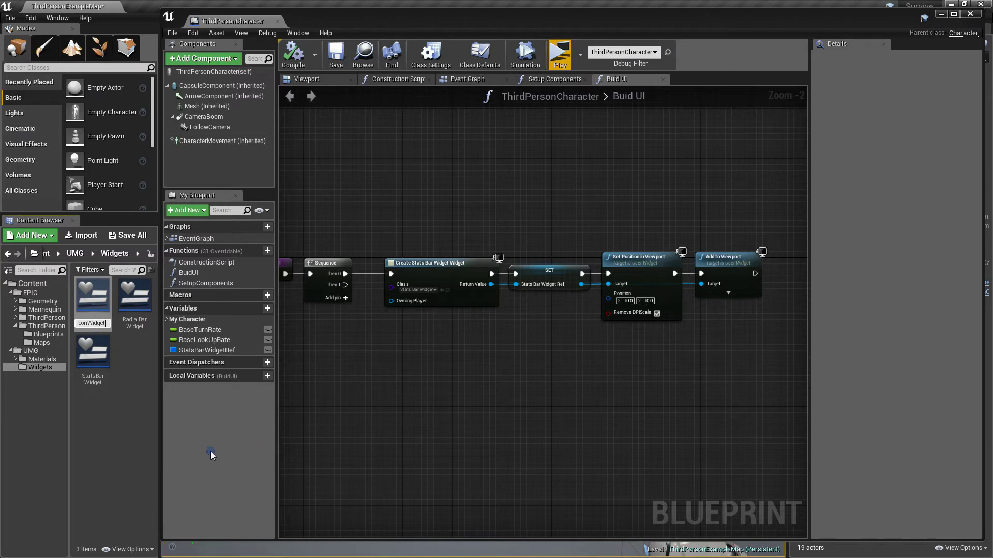
{"action": "key", "text": "Return"}
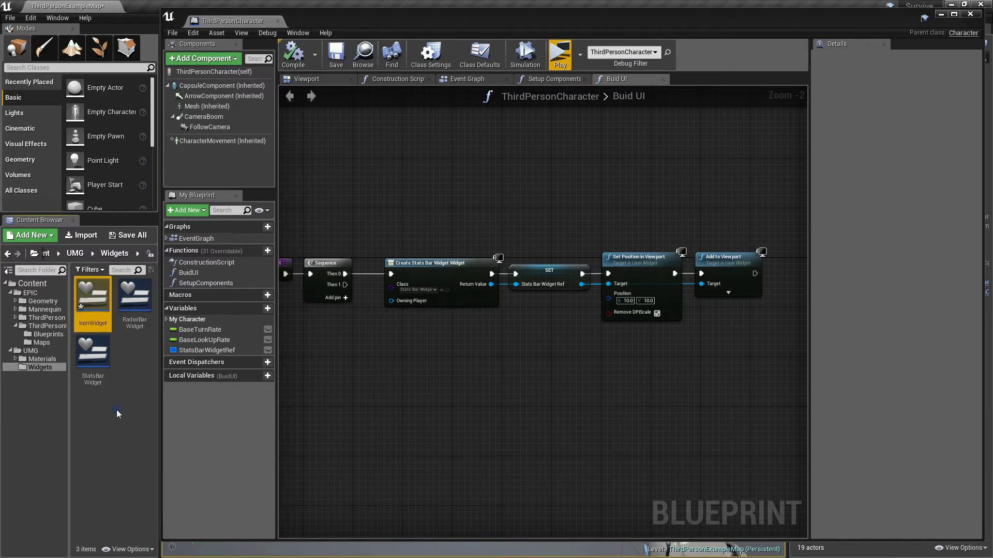
Open IconWidget and add an Image to its Canvas Panel at Position X 0 and Position Y 0
{"action": "double_click", "coordinate": [93, 303]}
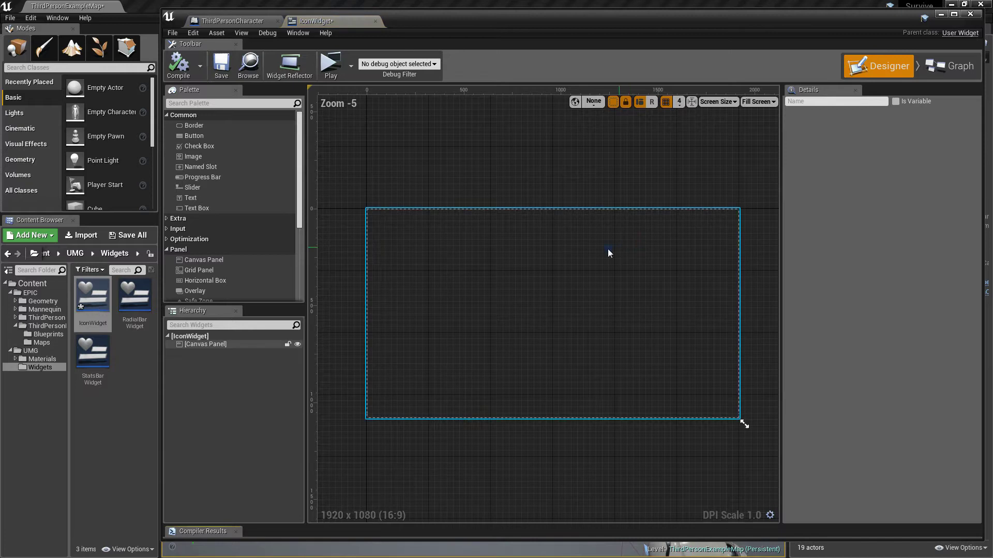
{"action": "scroll", "coordinate": [413, 261], "scroll_direction": "up", "scroll_amount": 7}
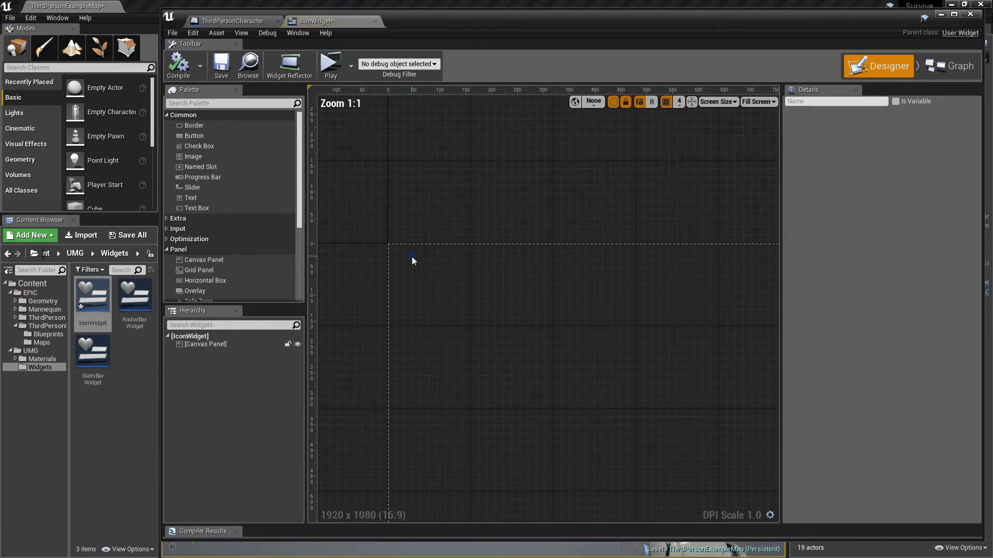
{"action": "left_click", "coordinate": [408, 263]}
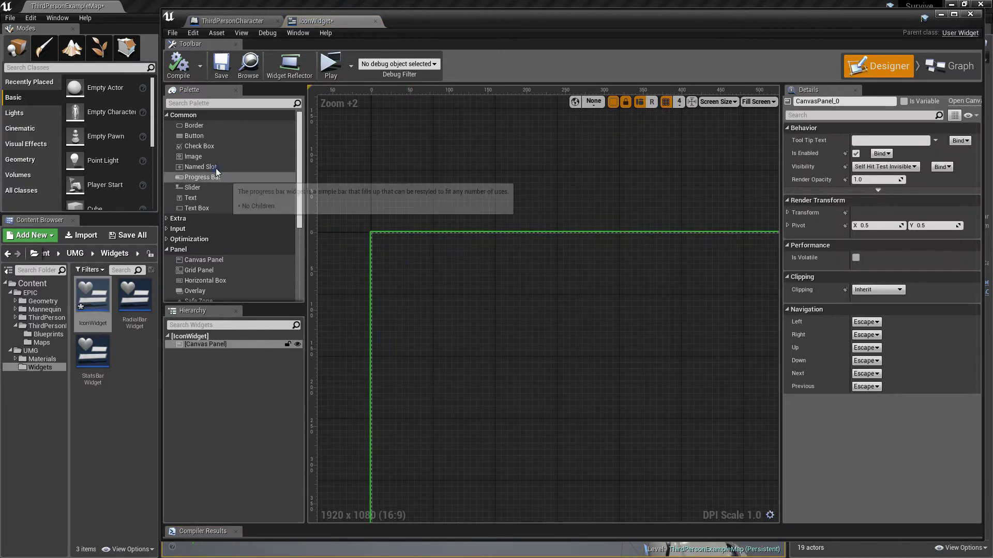
{"action": "left_click_drag", "start_coordinate": [207, 156], "coordinate": [397, 268]}
{"action": "left_click", "coordinate": [870, 158]}
{"action": "type", "text": "0"}
{"action": "key", "text": "Tab"}
{"action": "type", "text": "0"}
{"action": "key", "text": "Tab"}
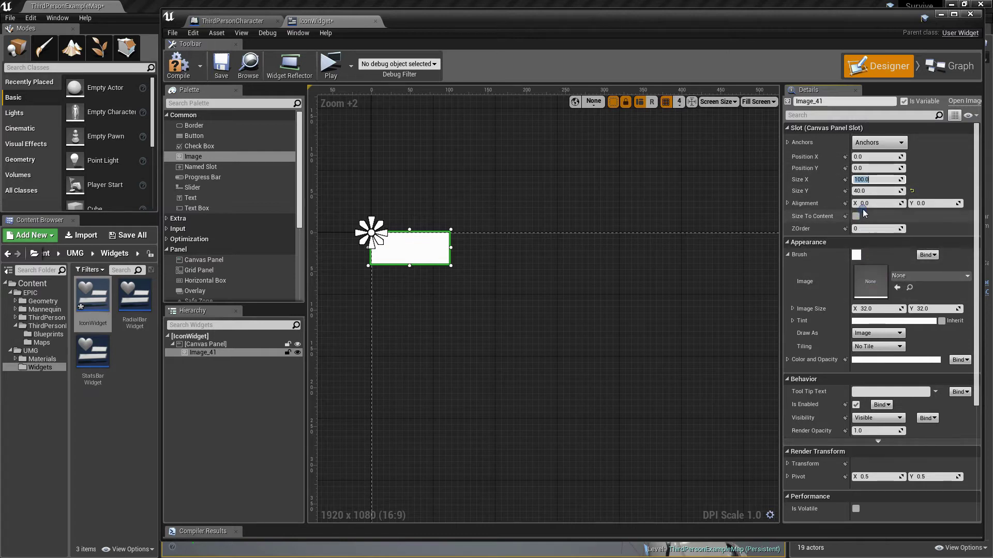
Set the image's brush Image Size to 80 by 80 and enable Size To Content
{"action": "type", "text": "80"}
{"action": "key", "text": "Tab"}
{"action": "type", "text": "80"}
{"action": "key", "text": "Tab"}
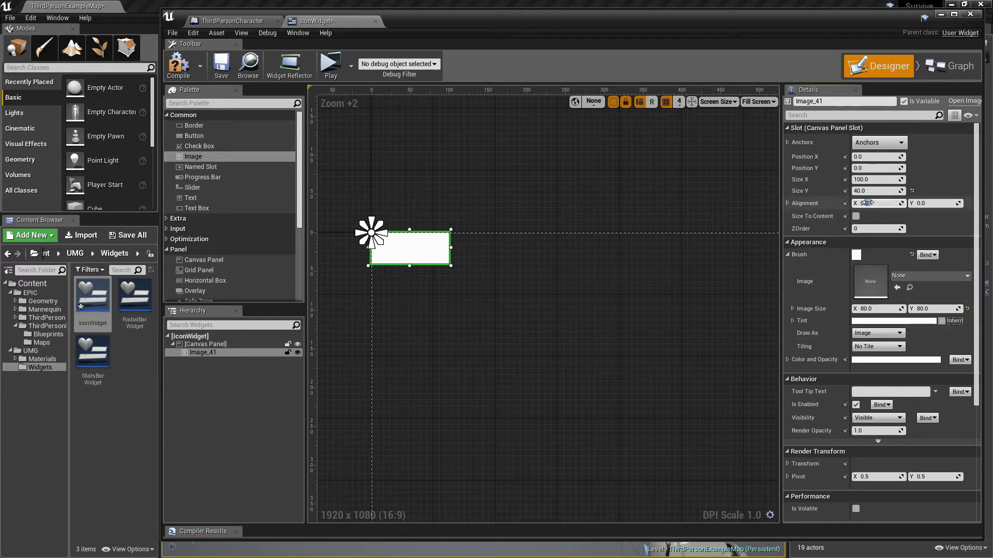
{"action": "left_click", "coordinate": [856, 216]}
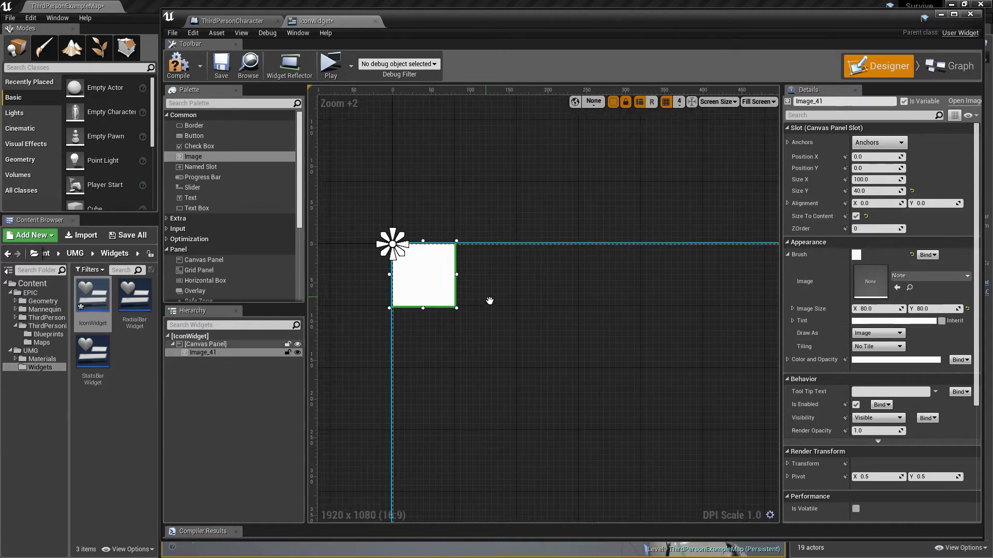
{"action": "scroll", "coordinate": [433, 286], "scroll_direction": "up", "scroll_amount": 5}
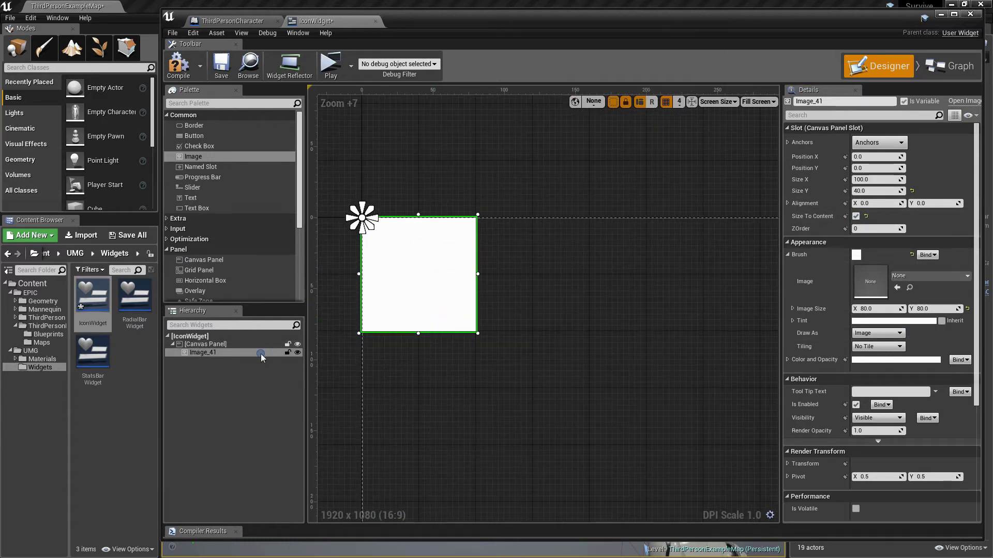
Rename the image element to Display and compile the IconWidget
{"action": "left_click", "coordinate": [199, 355]}
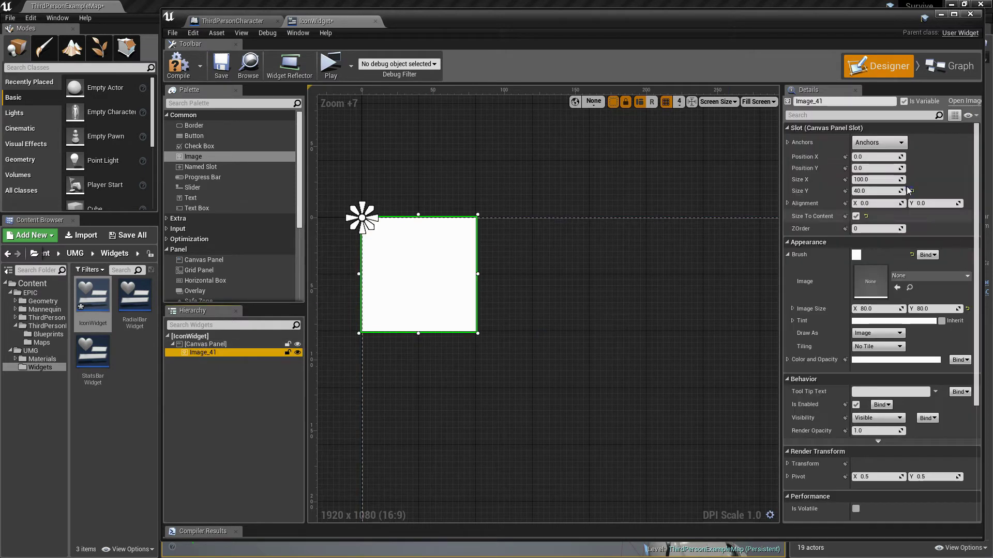
{"action": "left_click", "coordinate": [817, 100]}
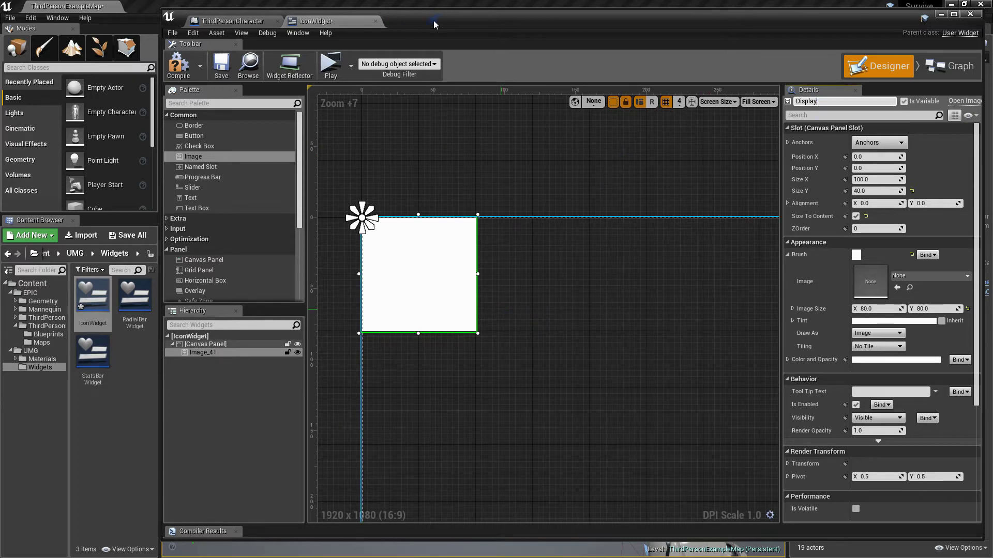
{"action": "left_click", "coordinate": [178, 63]}
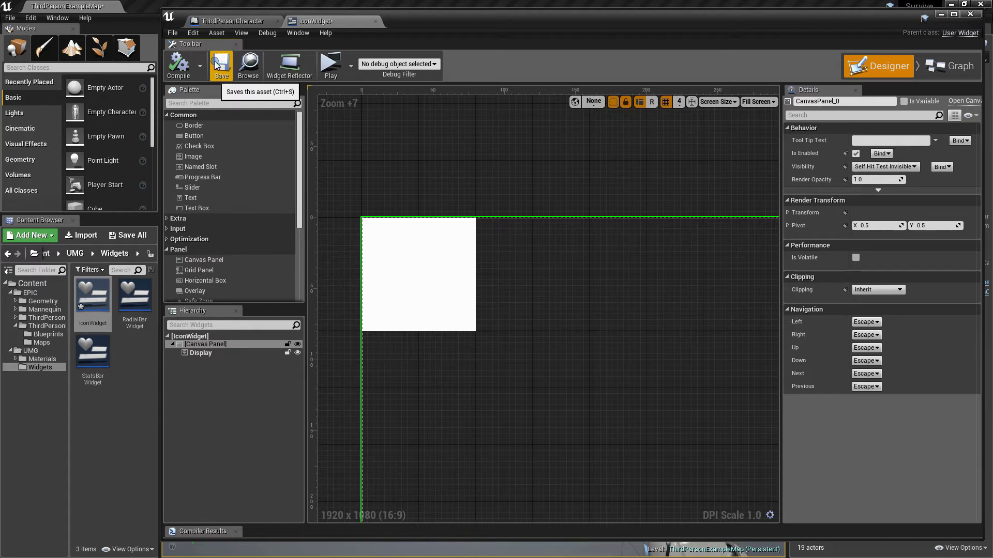
Create a Material Function named IconBorder in the UMG/Materials/Functions folder
{"action": "left_click_drag", "start_coordinate": [487, 25], "coordinate": [634, 42]}
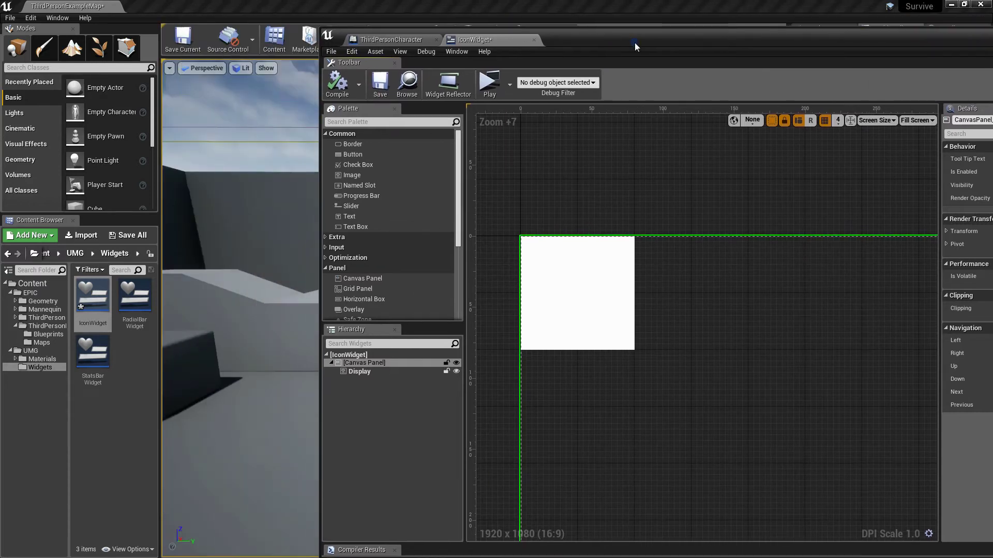
{"action": "left_click", "coordinate": [46, 359]}
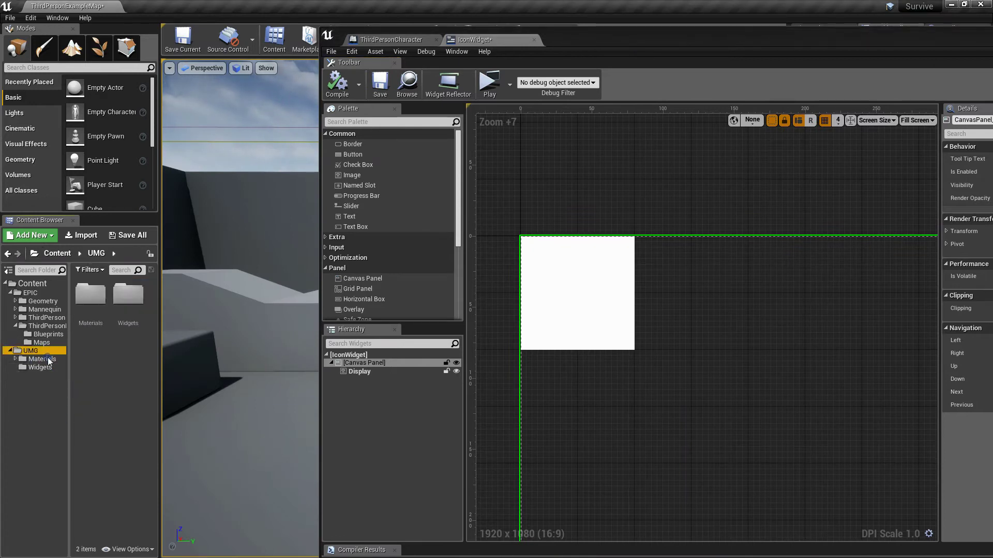
{"action": "double_click", "coordinate": [93, 296]}
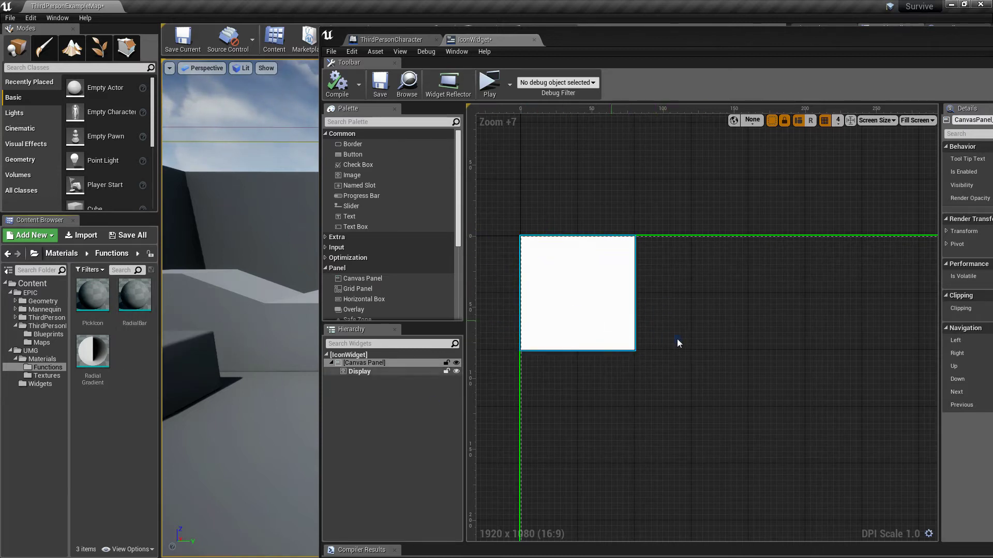
{"action": "right_click", "coordinate": [120, 350]}
{"action": "mouse_move", "coordinate": [178, 273]}
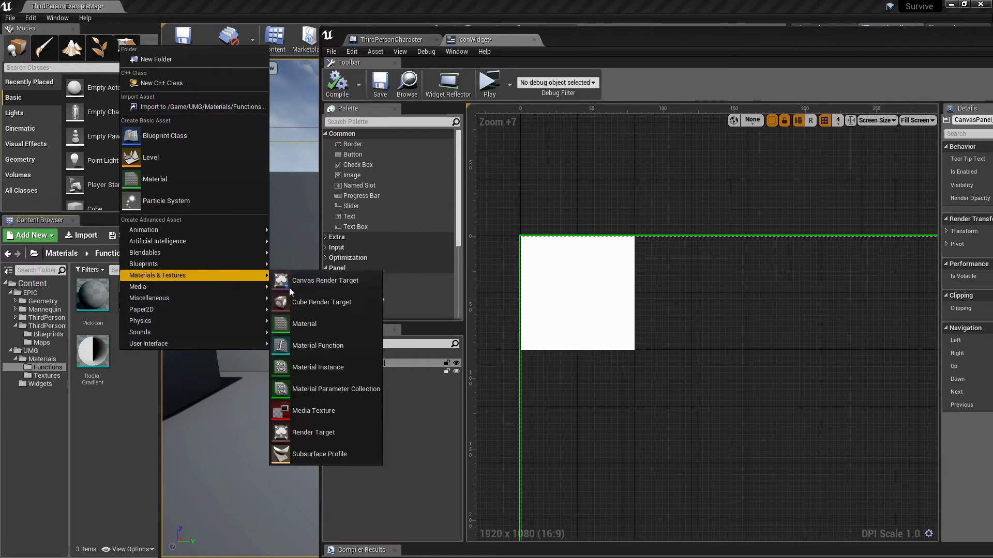
{"action": "left_click", "coordinate": [296, 345]}
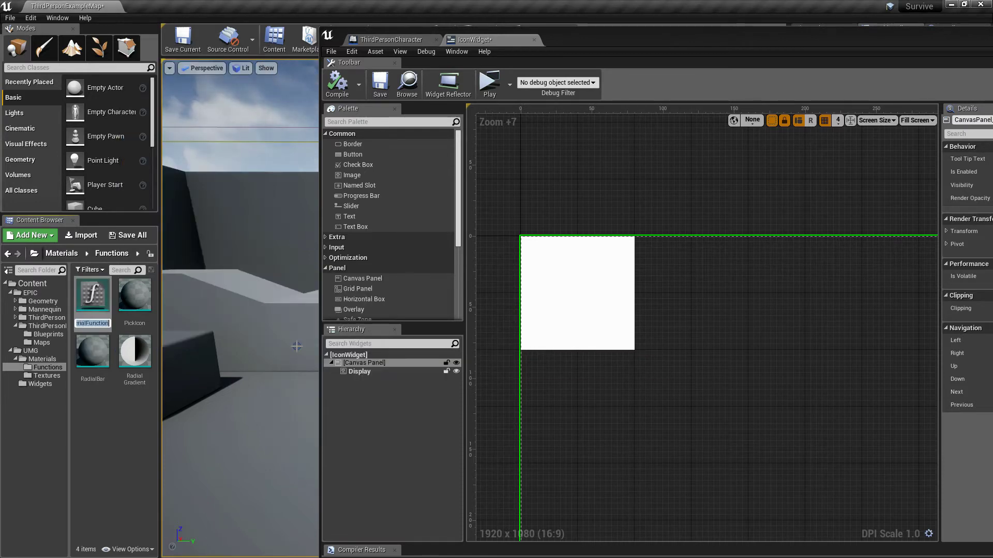
{"action": "type", "text": "Ic"}
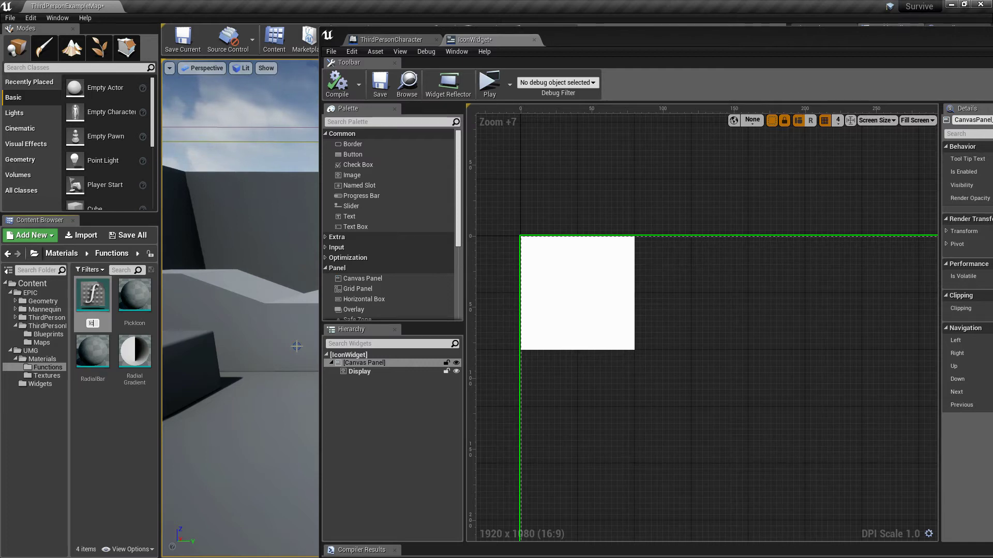
{"action": "type", "text": "onBorder"}
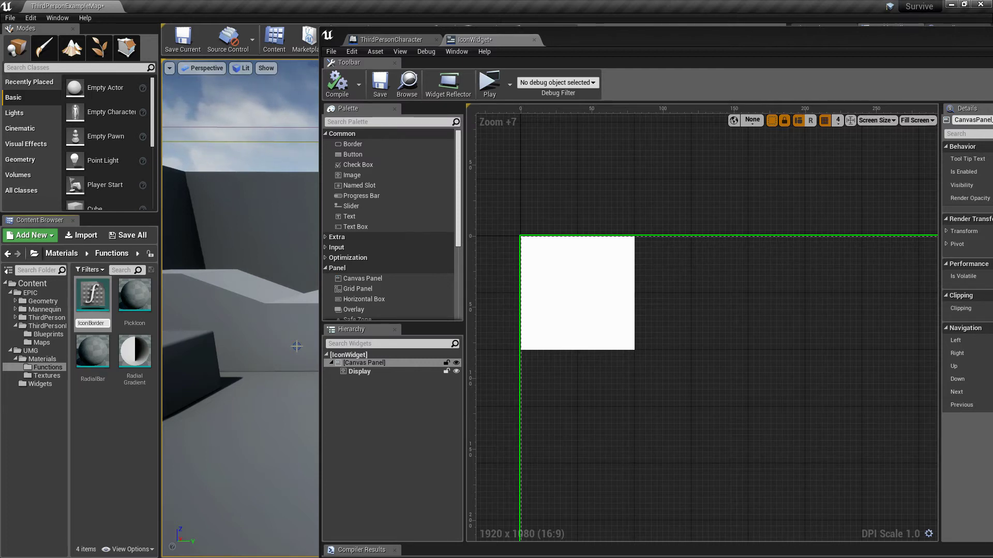
{"action": "key", "text": "Return"}
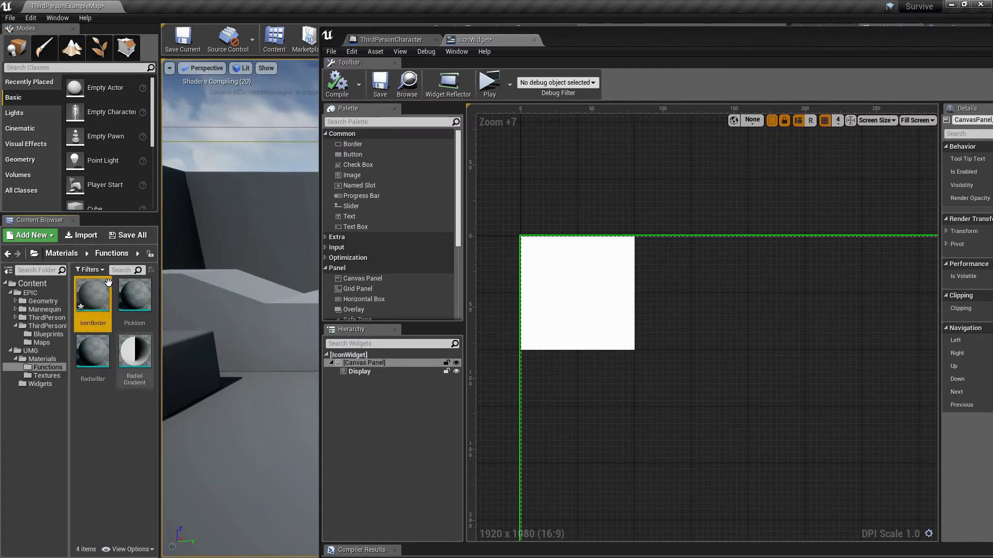
Open the IconBorder material function and move its Output Result node to the right to free graph space
{"action": "double_click", "coordinate": [94, 308]}
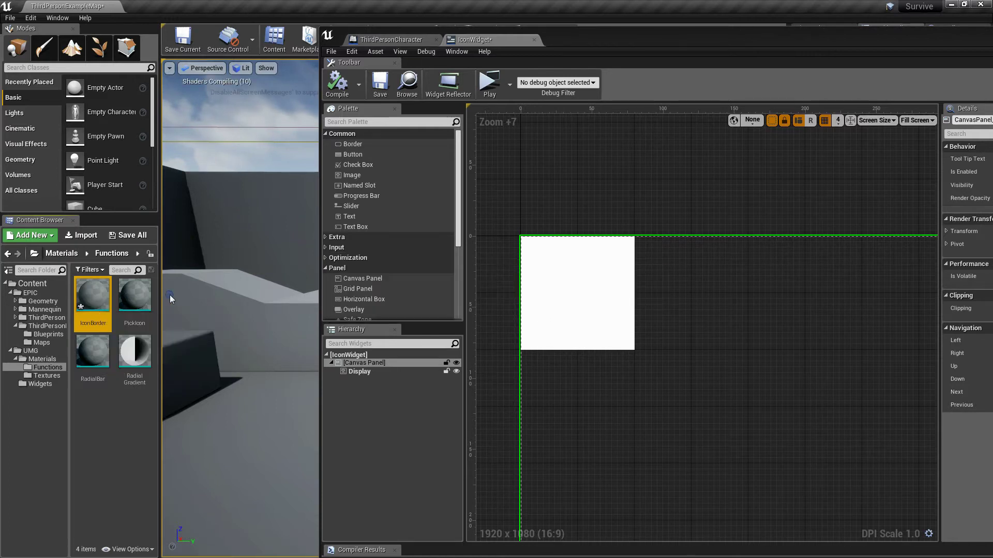
{"action": "left_click_drag", "start_coordinate": [678, 36], "coordinate": [511, 20]}
{"action": "left_click_drag", "start_coordinate": [548, 214], "coordinate": [762, 243]}
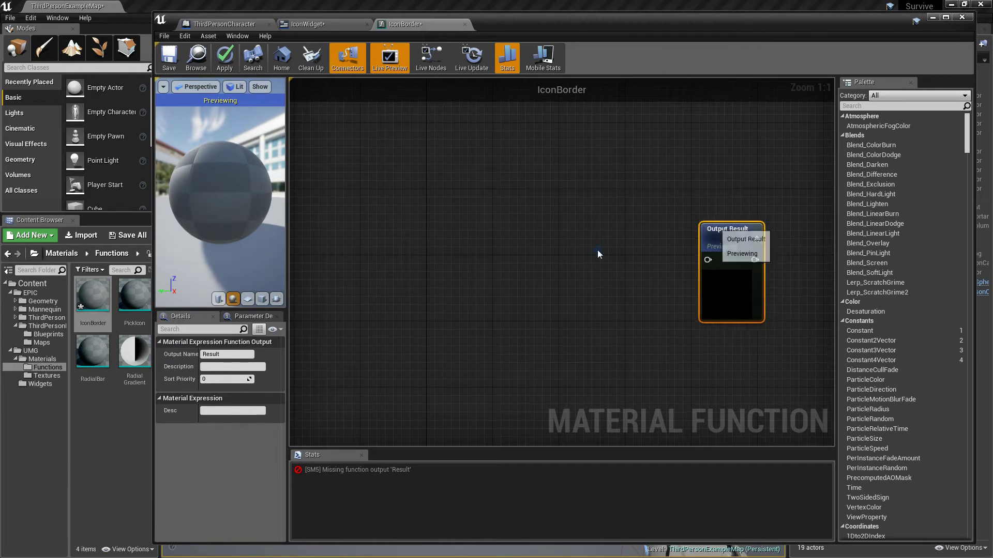
{"action": "left_click", "coordinate": [410, 250]}
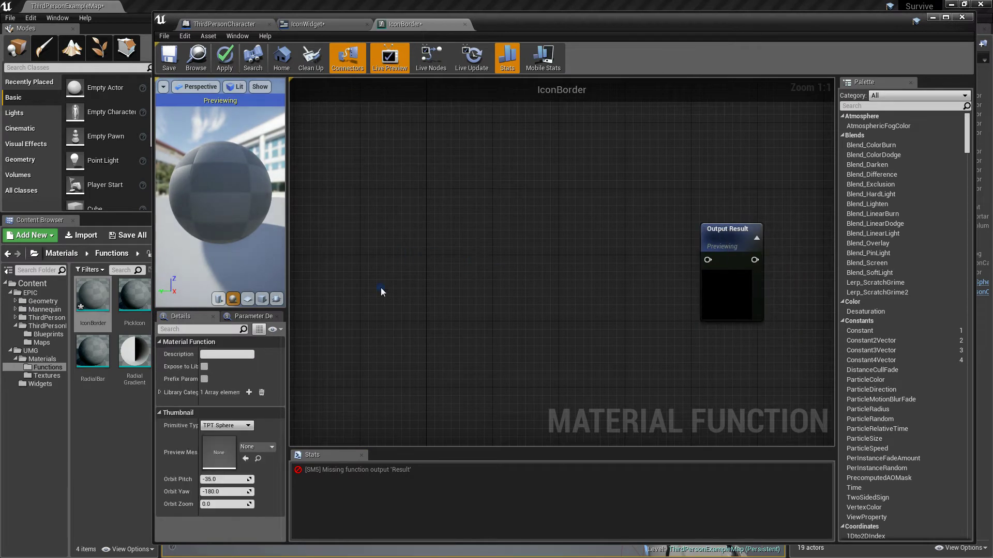
Show the contents of the UMG/Materials/Textures folder and switch to Photoshop
{"action": "left_click", "coordinate": [47, 376]}
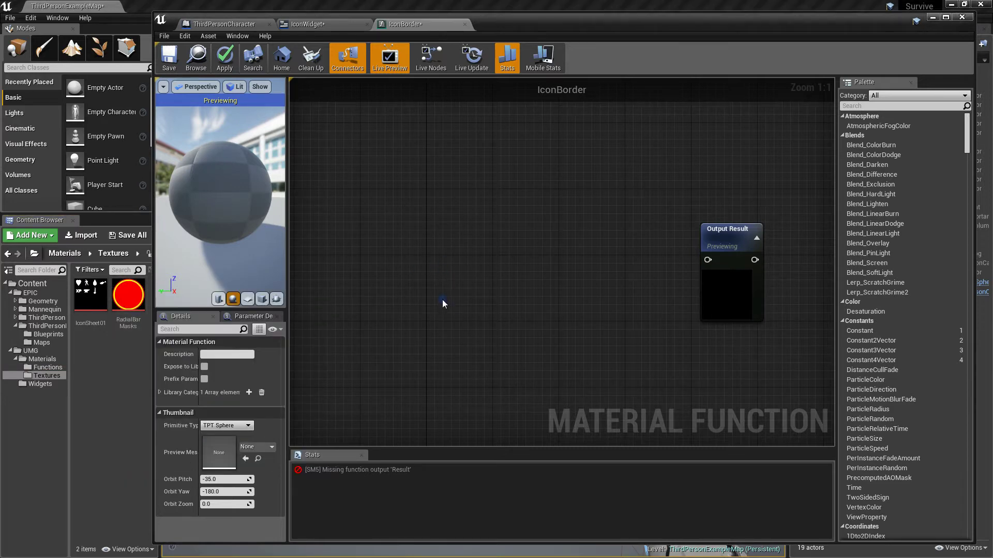
{"action": "key", "text": "super"}
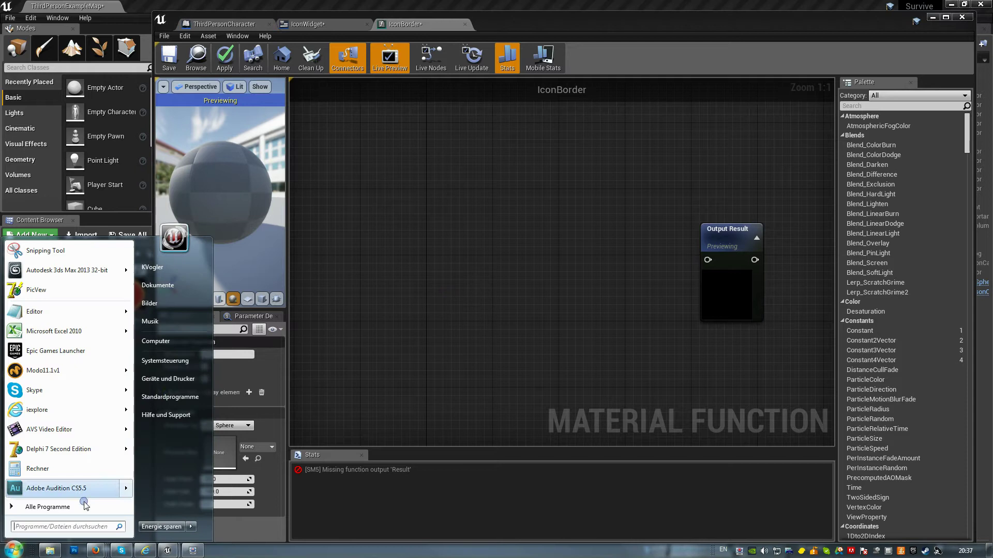
{"action": "left_click", "coordinate": [75, 551]}
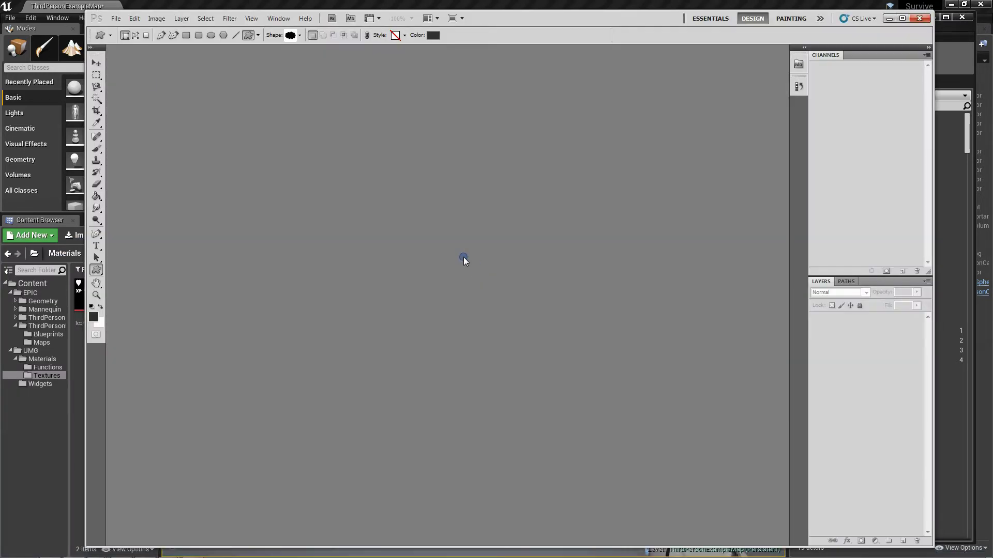
Create a new 128 x 128 pixel RGB document with a white background
{"action": "left_click", "coordinate": [116, 19]}
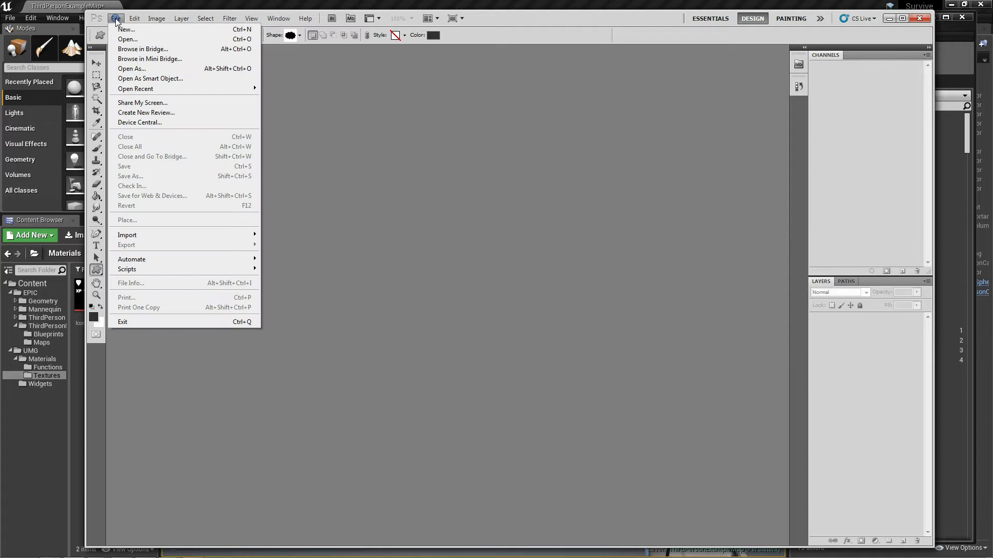
{"action": "left_click", "coordinate": [124, 30]}
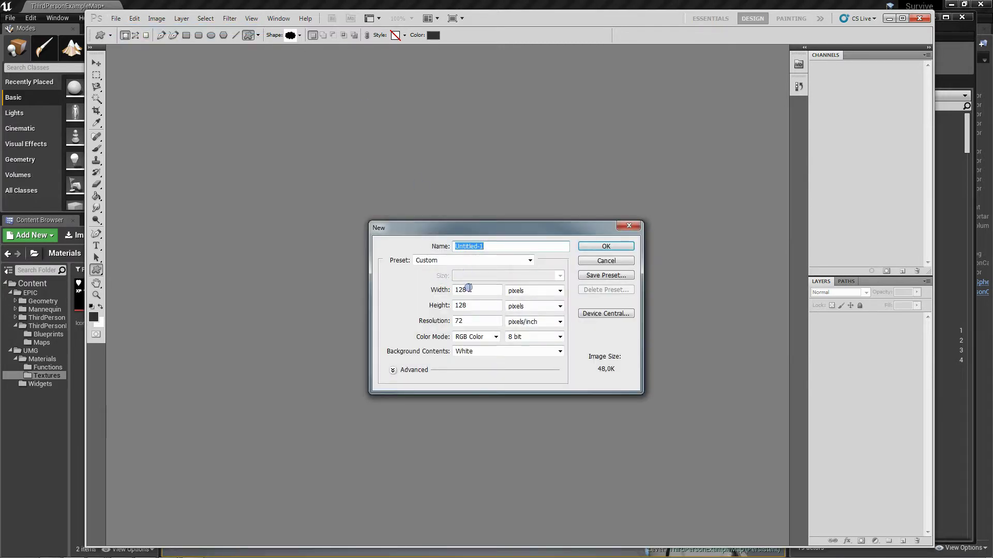
{"action": "left_click", "coordinate": [601, 248]}
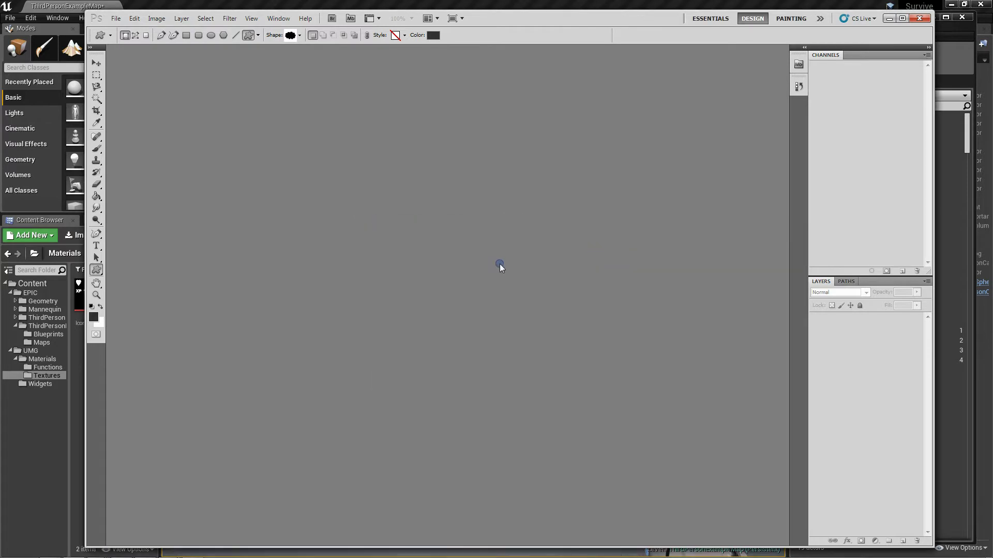
Fill the whole canvas with the dark grey foreground colour using the Paint Bucket
{"action": "scroll", "coordinate": [362, 290], "scroll_direction": "up", "scroll_amount": 14, "text": "alt"}
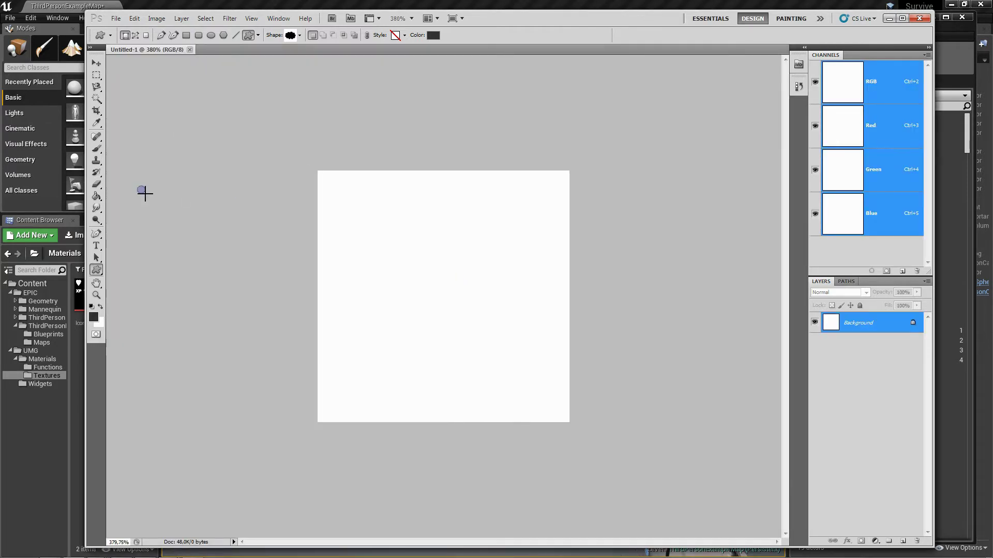
{"action": "left_click", "coordinate": [97, 199]}
{"action": "left_click", "coordinate": [395, 330]}
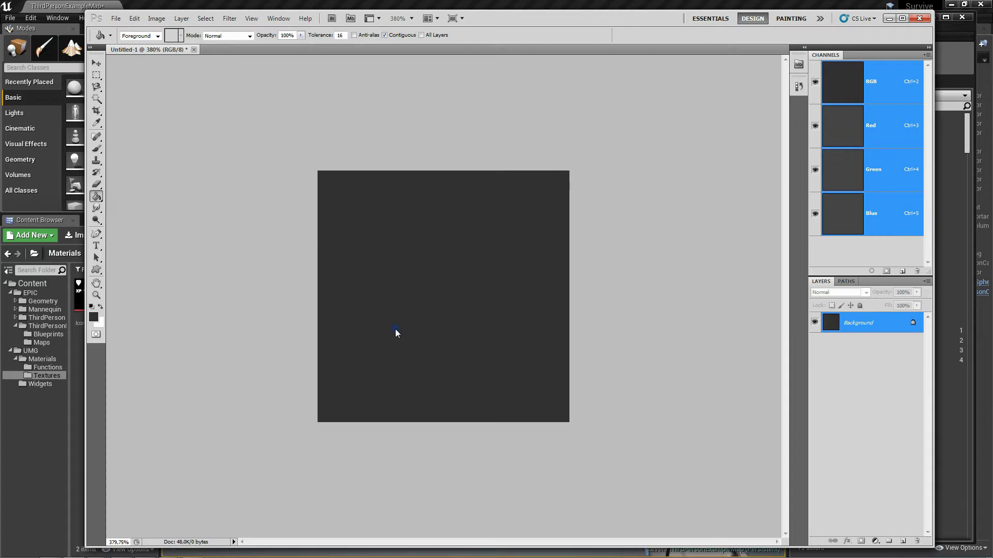
Set the foreground colour to black (000000) and fill the whole canvas with it using the Paint Bucket
{"action": "left_click", "coordinate": [94, 317]}
{"action": "left_click_drag", "start_coordinate": [688, 440], "coordinate": [555, 481]}
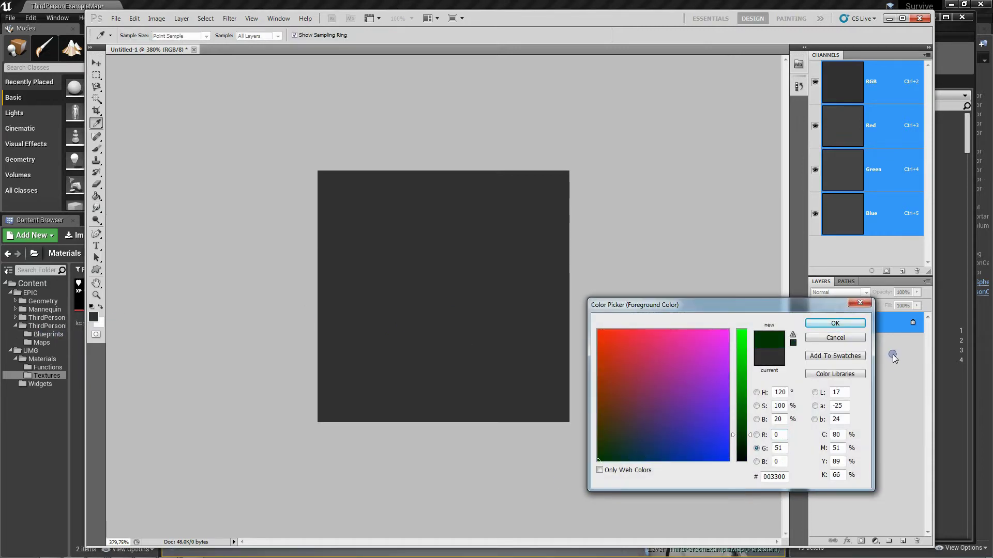
{"action": "left_click_drag", "start_coordinate": [742, 446], "coordinate": [745, 484]}
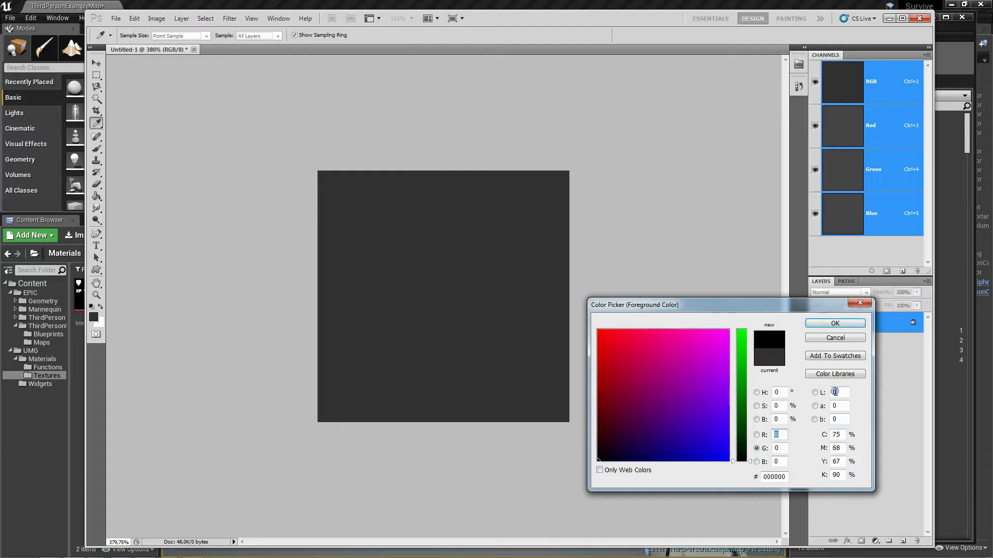
{"action": "left_click", "coordinate": [851, 321]}
{"action": "key", "text": "g"}
{"action": "left_click", "coordinate": [541, 312]}
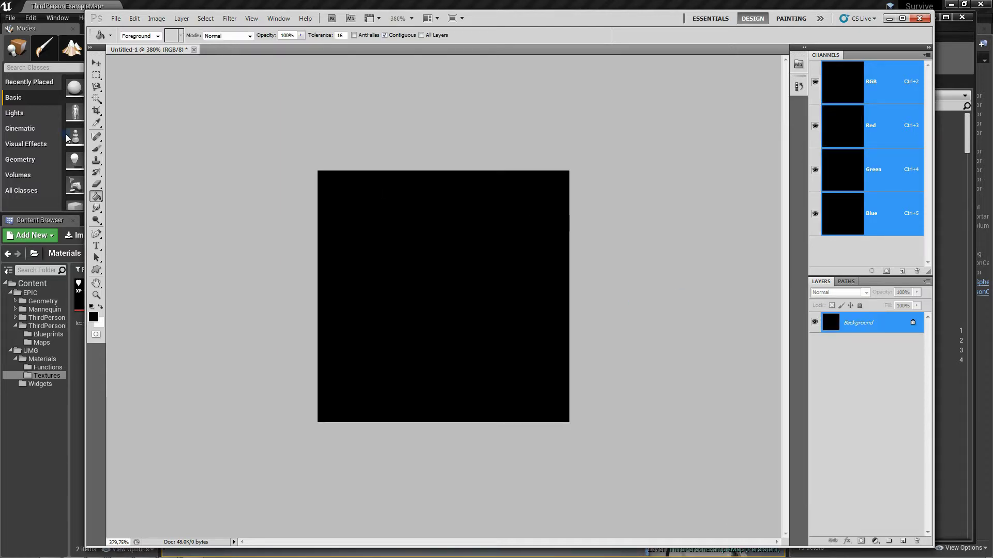
Draw a rounded rectangle shape with a 15 px corner radius covering nearly the whole canvas
{"action": "left_click", "coordinate": [97, 271]}
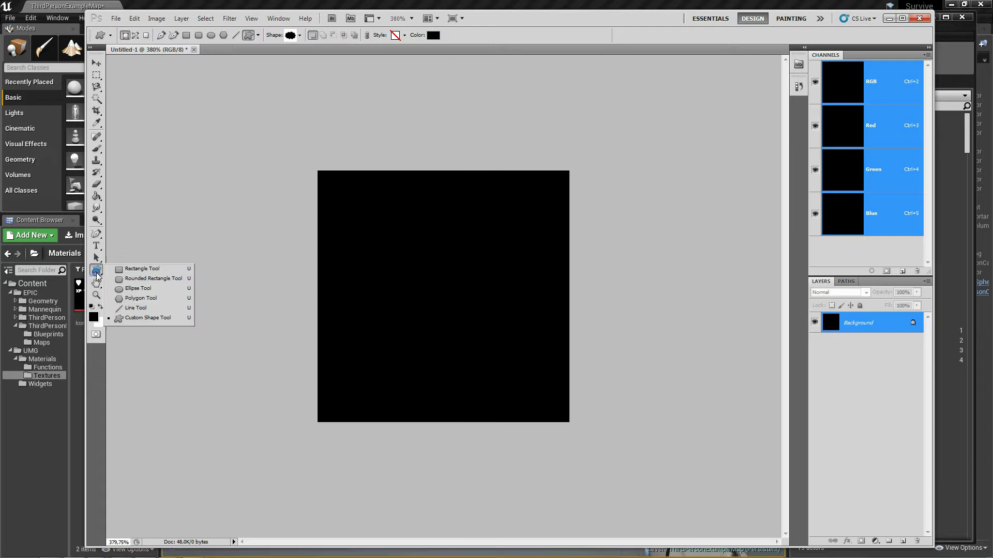
{"action": "left_click", "coordinate": [129, 280]}
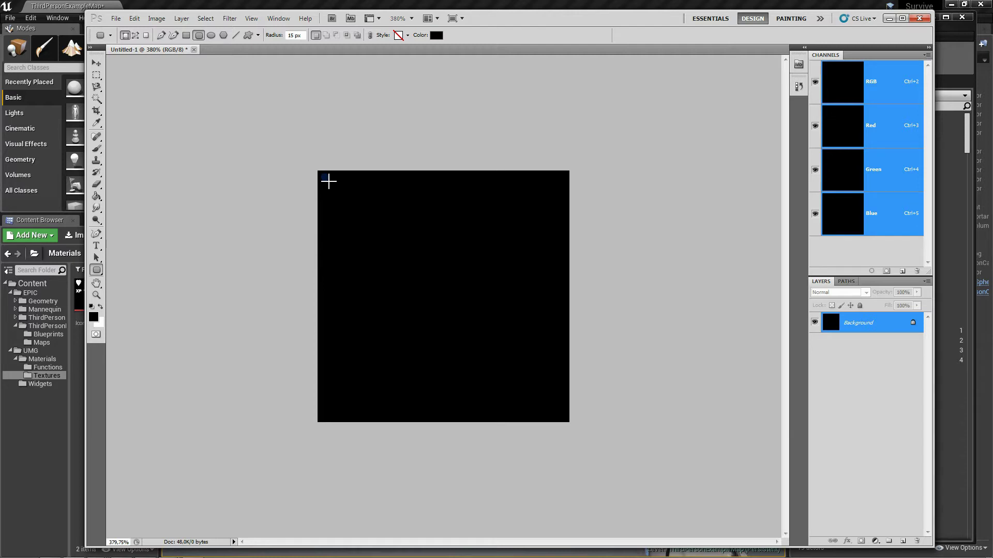
{"action": "left_click_drag", "start_coordinate": [324, 178], "coordinate": [565, 420]}
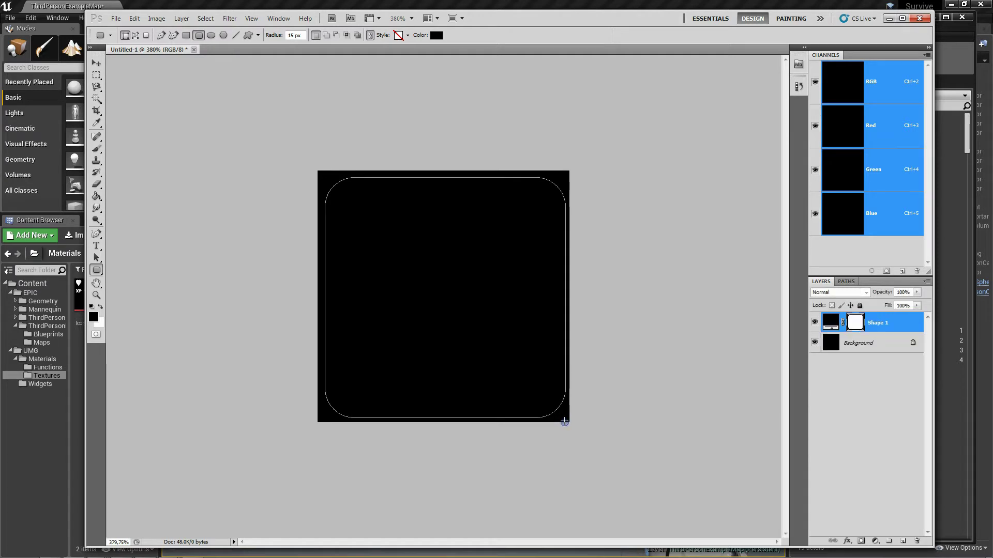
Scale the rounded rectangle up proportionally to about 102.58% so it nearly reaches the canvas edges, and apply the transformation
{"action": "left_click", "coordinate": [96, 62]}
{"action": "left_click_drag", "start_coordinate": [326, 179], "coordinate": [318, 176], "text": "shift"}
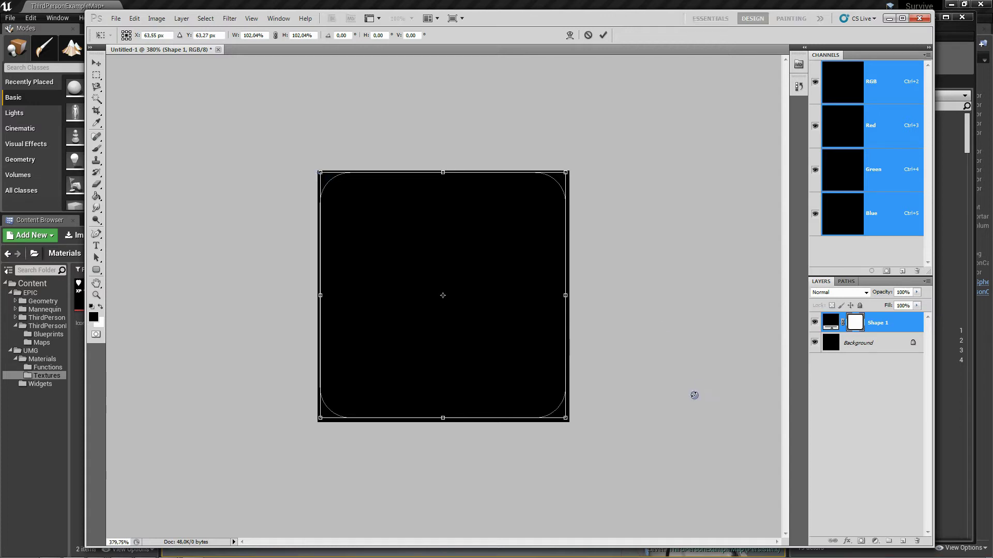
{"action": "left_click_drag", "start_coordinate": [566, 419], "coordinate": [568, 420], "text": "shift"}
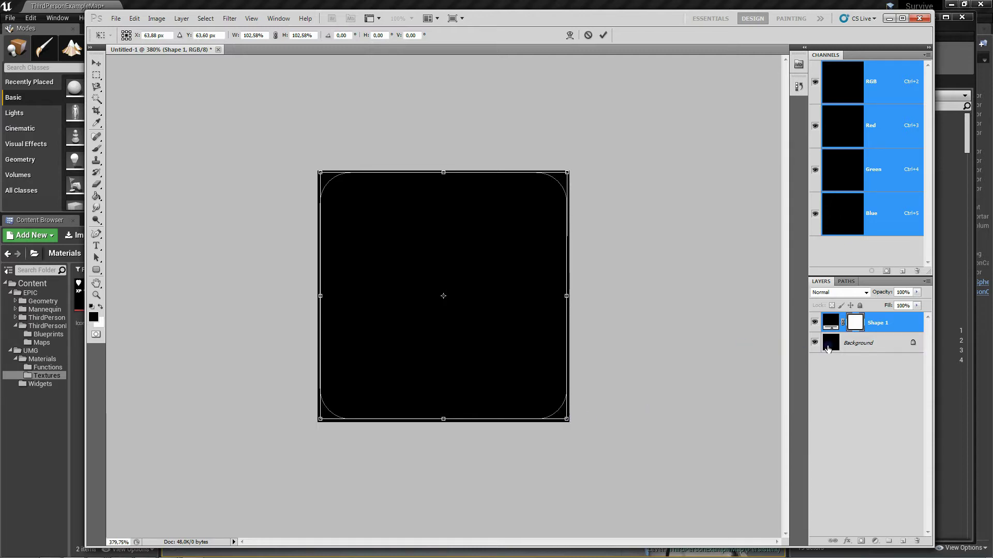
{"action": "left_click", "coordinate": [98, 62]}
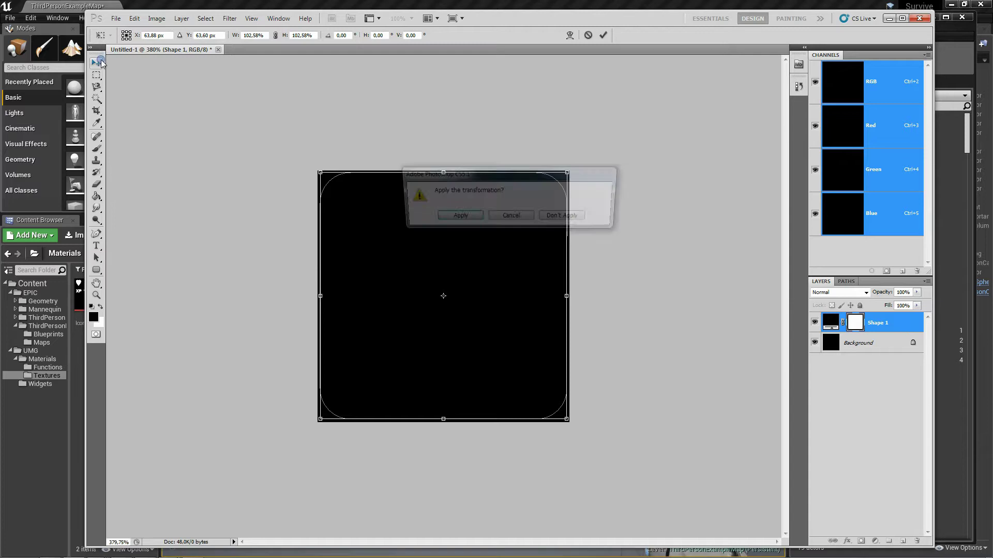
{"action": "left_click", "coordinate": [461, 218]}
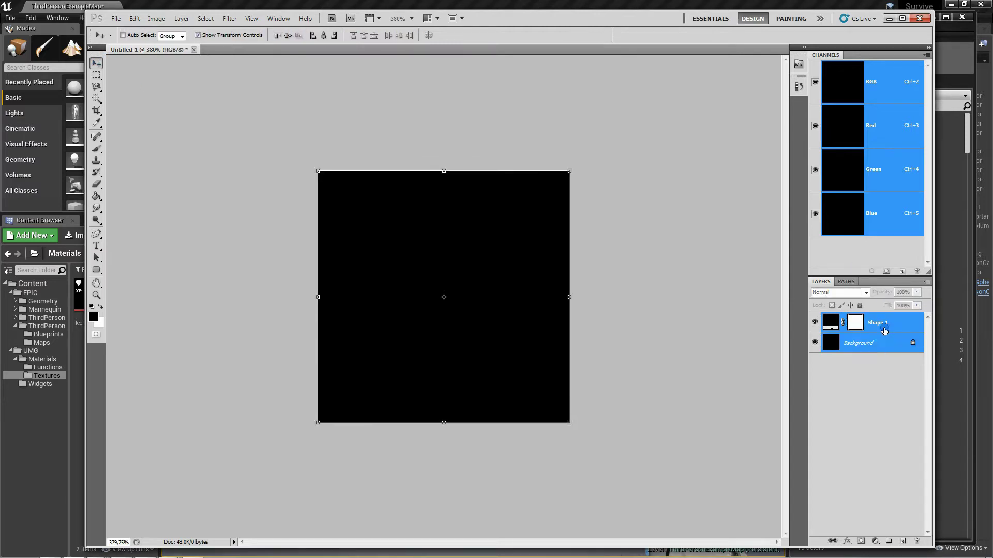
Align the Shape 1 and Background layers by their vertical centers and horizontal centers
{"action": "left_click", "coordinate": [182, 18]}
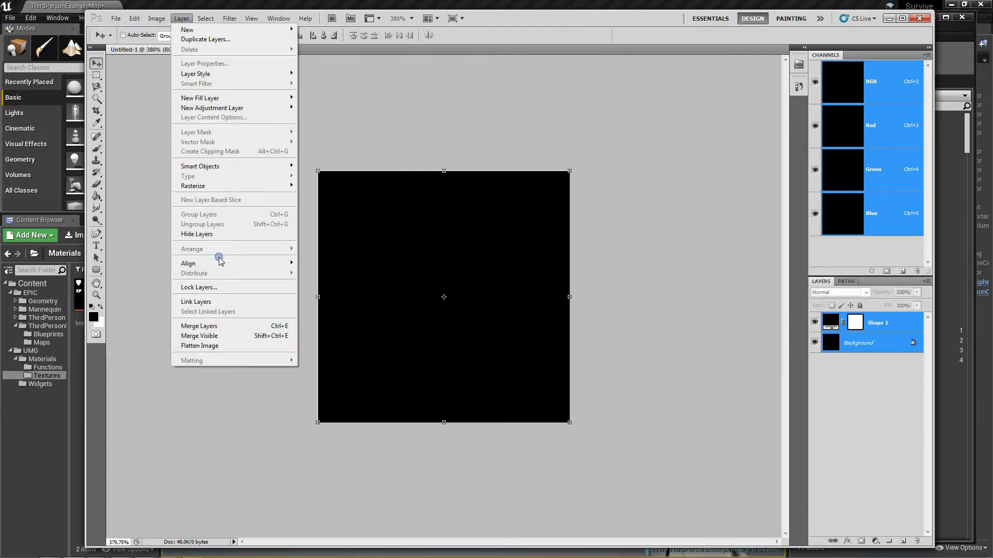
{"action": "mouse_move", "coordinate": [200, 264]}
{"action": "left_click", "coordinate": [122, 272]}
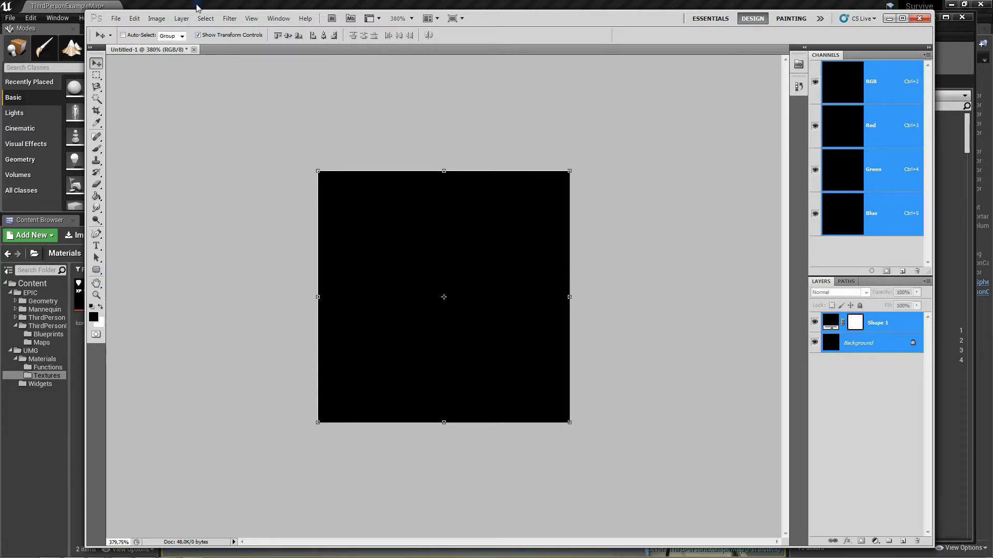
{"action": "left_click", "coordinate": [180, 19]}
{"action": "mouse_move", "coordinate": [197, 263]}
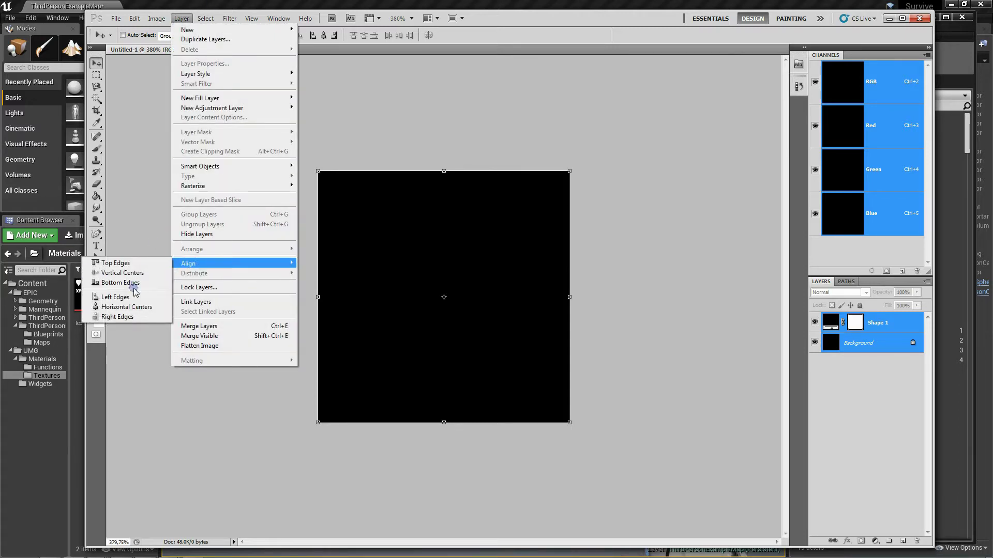
{"action": "left_click", "coordinate": [134, 307]}
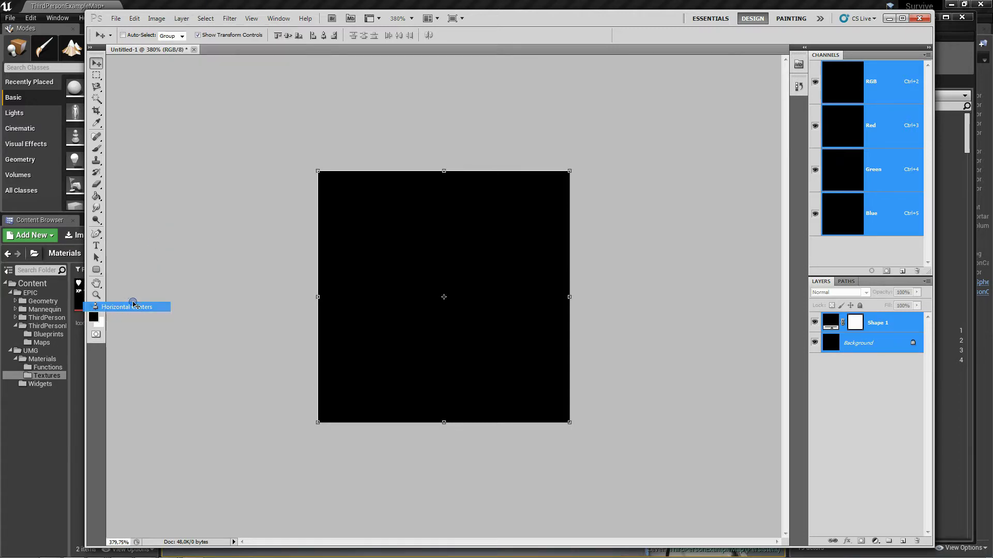
Add a Stroke effect to the Shape 1 layer with its position set to Inside
{"action": "left_click", "coordinate": [897, 324]}
{"action": "double_click", "coordinate": [898, 324]}
{"action": "left_click", "coordinate": [595, 361]}
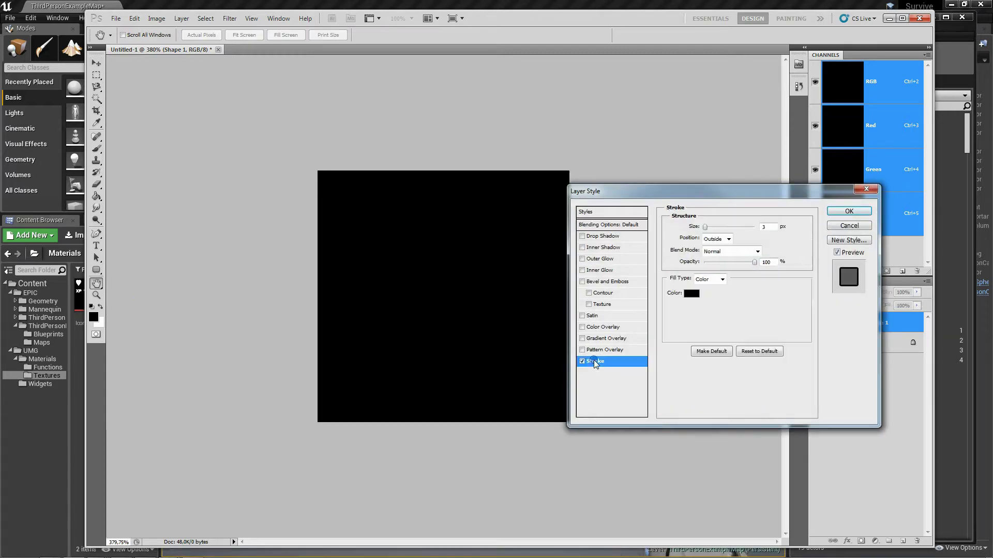
{"action": "left_click", "coordinate": [717, 239]}
{"action": "left_click", "coordinate": [714, 258]}
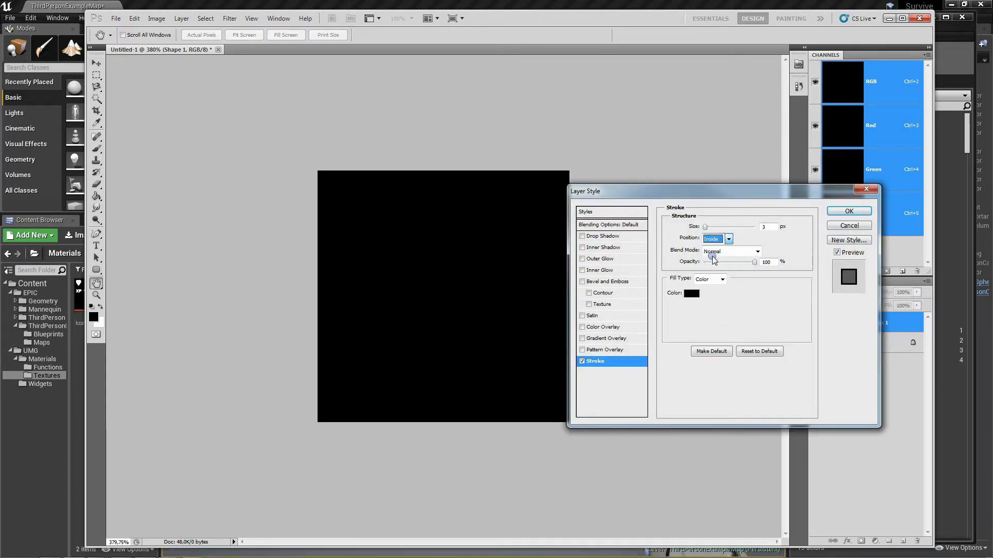
Make the Shape 1 stroke white, increase its size slightly, and apply the layer style
{"action": "left_click", "coordinate": [691, 296]}
{"action": "left_click_drag", "start_coordinate": [717, 339], "coordinate": [743, 301]}
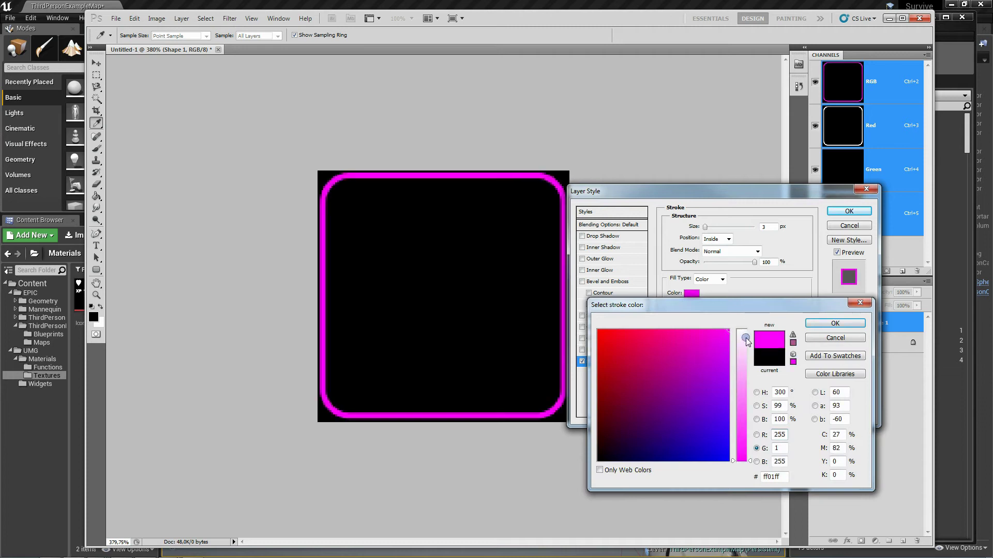
{"action": "left_click_drag", "start_coordinate": [743, 337], "coordinate": [769, 307]}
{"action": "left_click", "coordinate": [822, 323]}
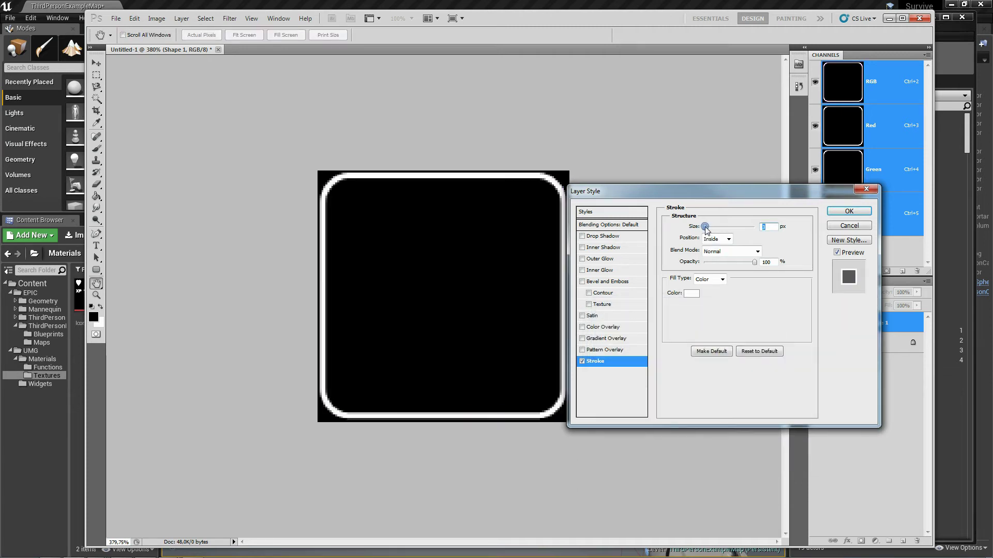
{"action": "left_click_drag", "start_coordinate": [705, 227], "coordinate": [706, 228]}
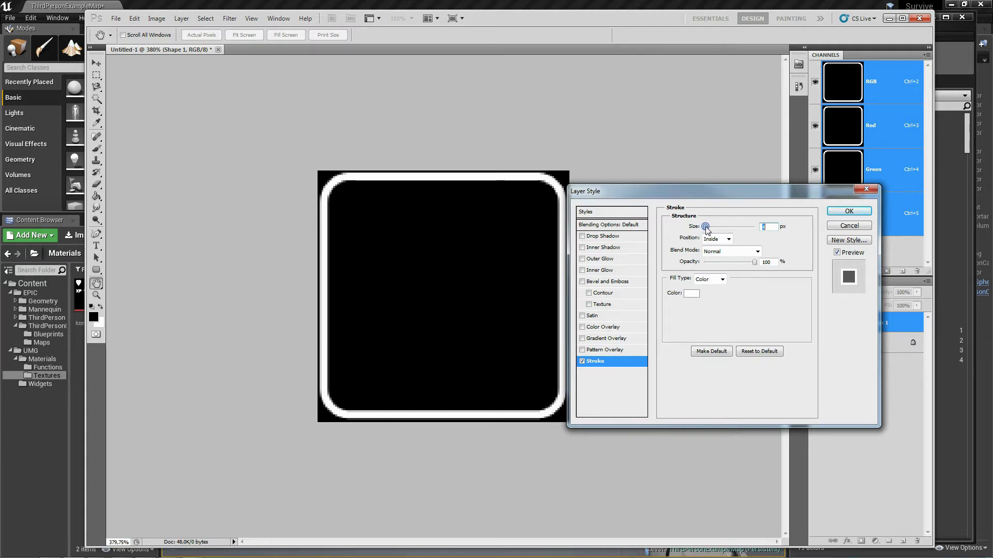
{"action": "left_click", "coordinate": [846, 212]}
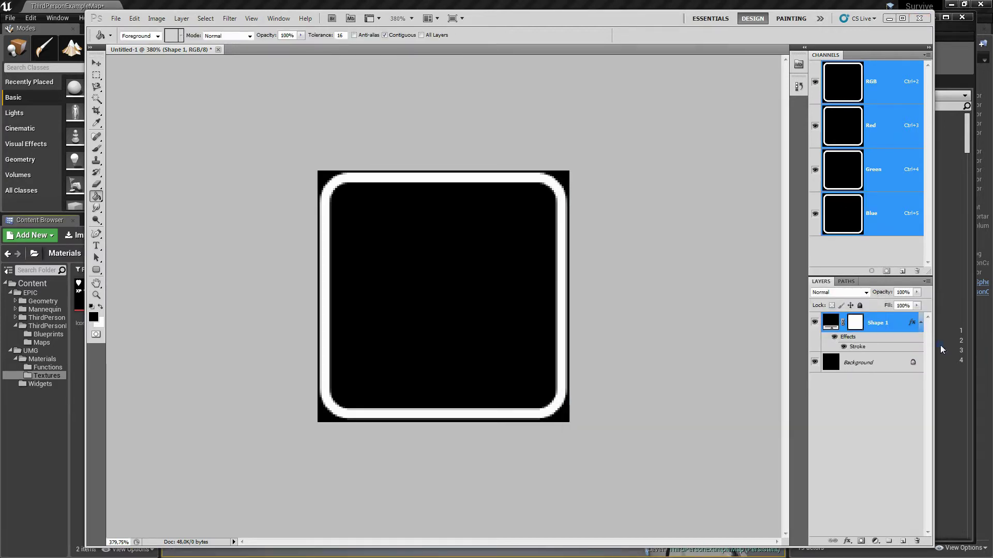
Duplicate the Shape 1 layer as Shape 1 copy and hide the duplicate
{"action": "right_click", "coordinate": [897, 324]}
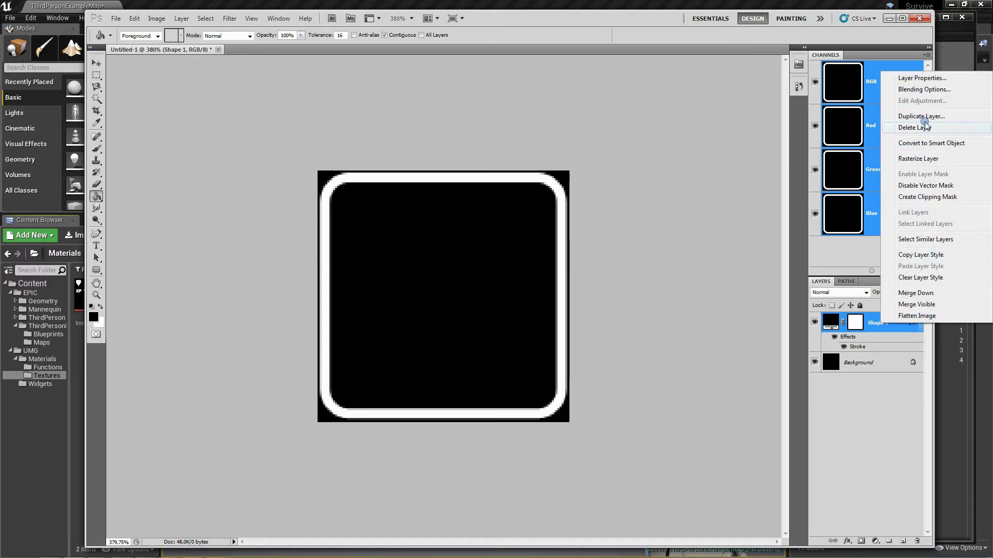
{"action": "left_click", "coordinate": [922, 116]}
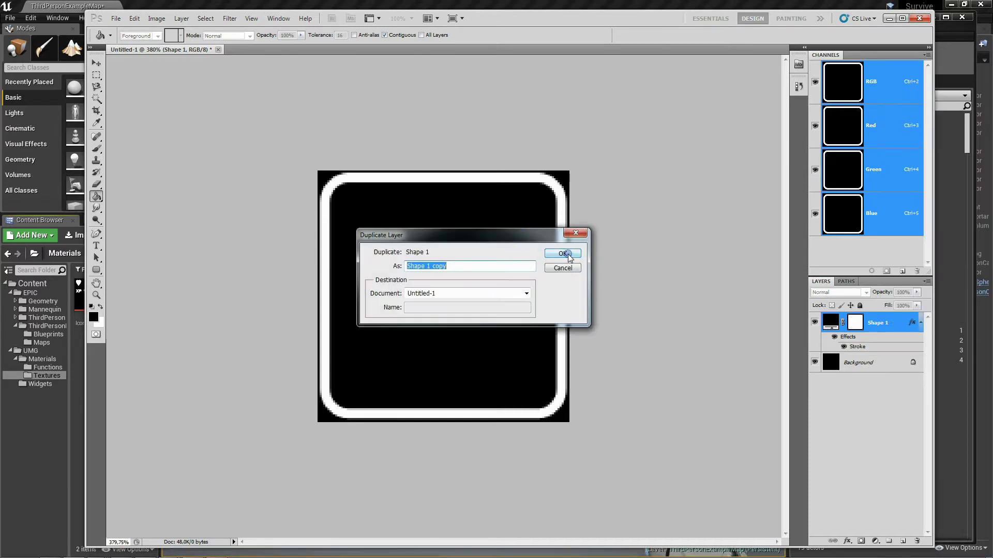
{"action": "left_click", "coordinate": [566, 254]}
{"action": "left_click", "coordinate": [815, 320]}
Create a new layer, Layer 1, place it directly beneath Shape 1, and fill it with black
{"action": "key", "text": "ctrl+shift+n"}
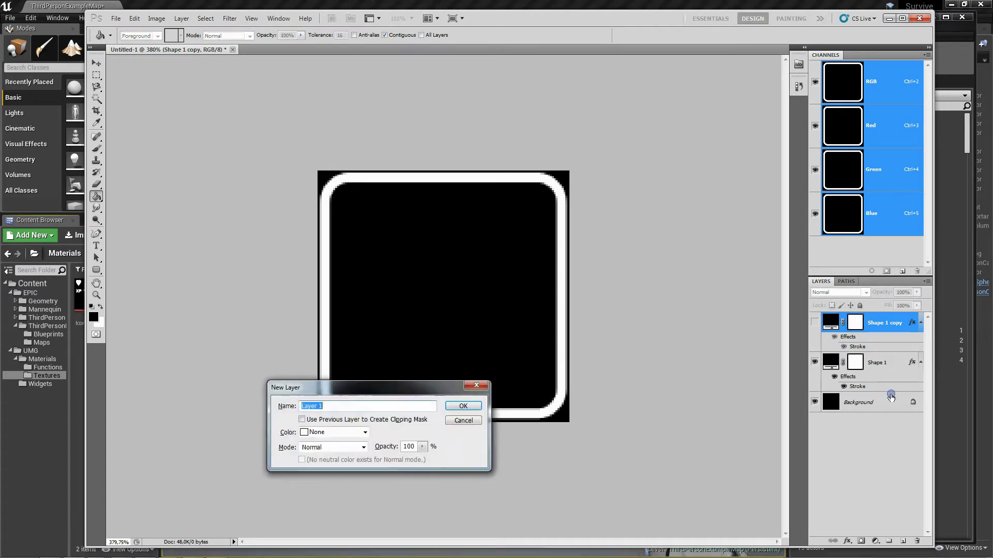
{"action": "key", "text": "Return"}
{"action": "left_click_drag", "start_coordinate": [863, 317], "coordinate": [863, 413]}
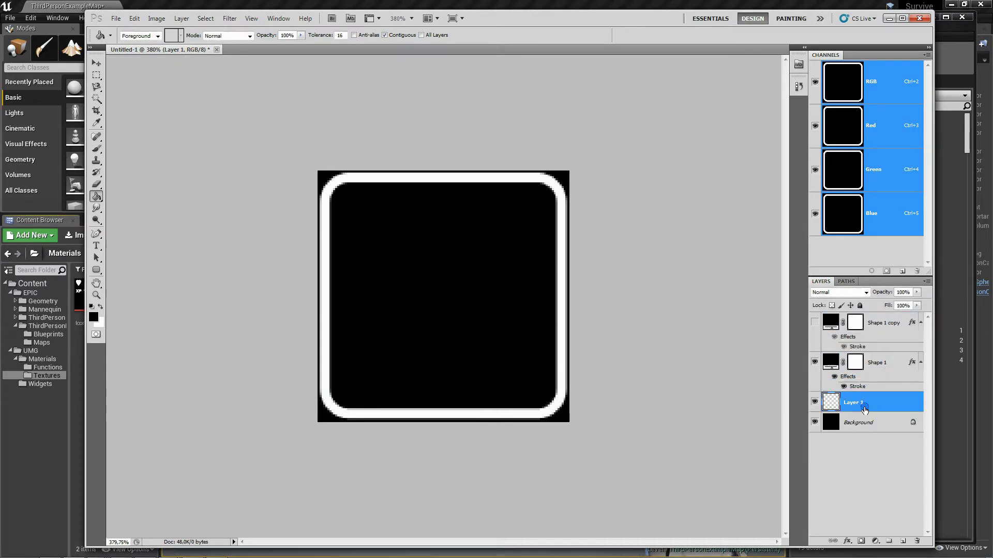
{"action": "right_click", "coordinate": [97, 197]}
{"action": "left_click", "coordinate": [461, 289]}
Temporarily hide Layer 1 and Background to examine the transparency around the rounded shape
{"action": "left_click", "coordinate": [815, 402]}
{"action": "left_click", "coordinate": [816, 423]}
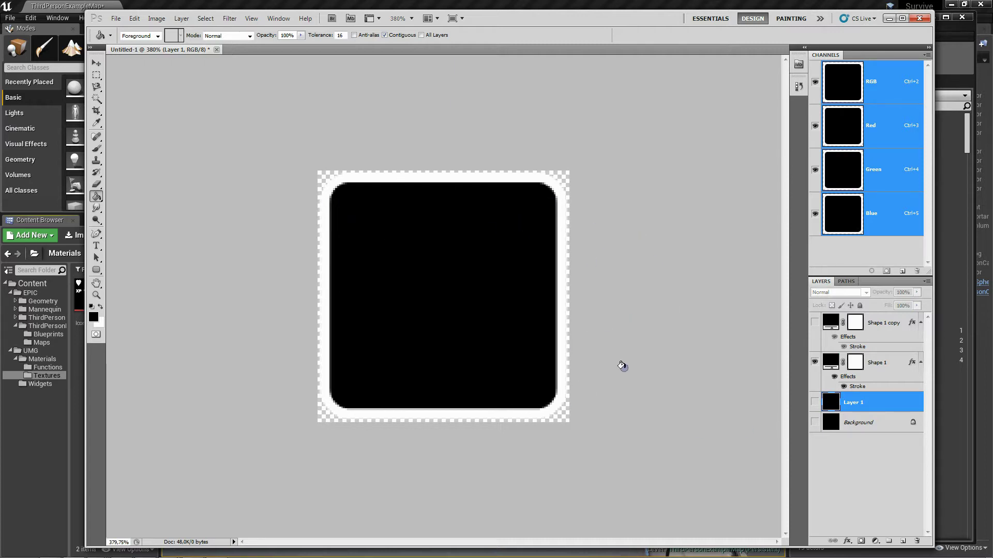
{"action": "left_click", "coordinate": [815, 423]}
{"action": "left_click", "coordinate": [815, 402]}
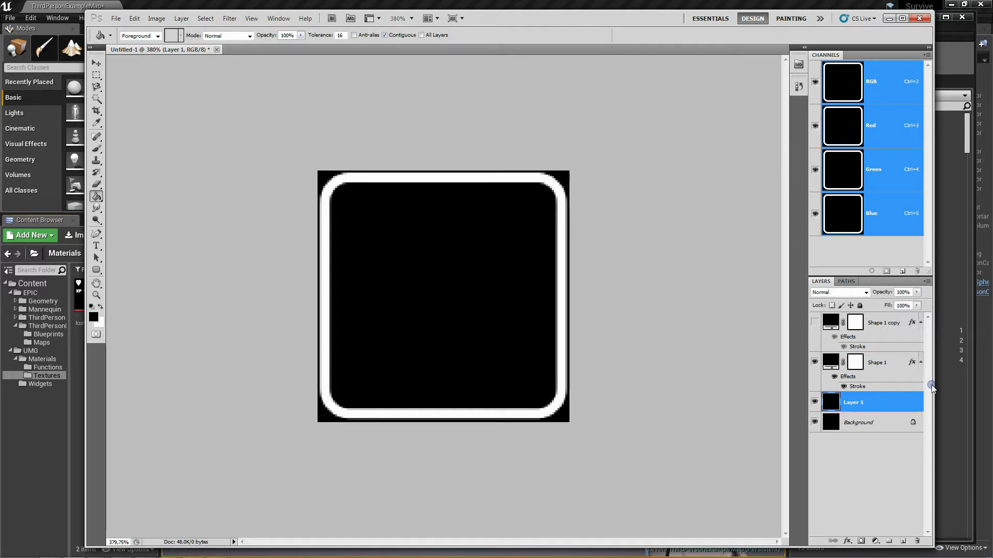
Merge the Shape 1 layer with Layer 1 and check the merged layer with the Background briefly hidden
{"action": "left_click", "coordinate": [888, 358]}
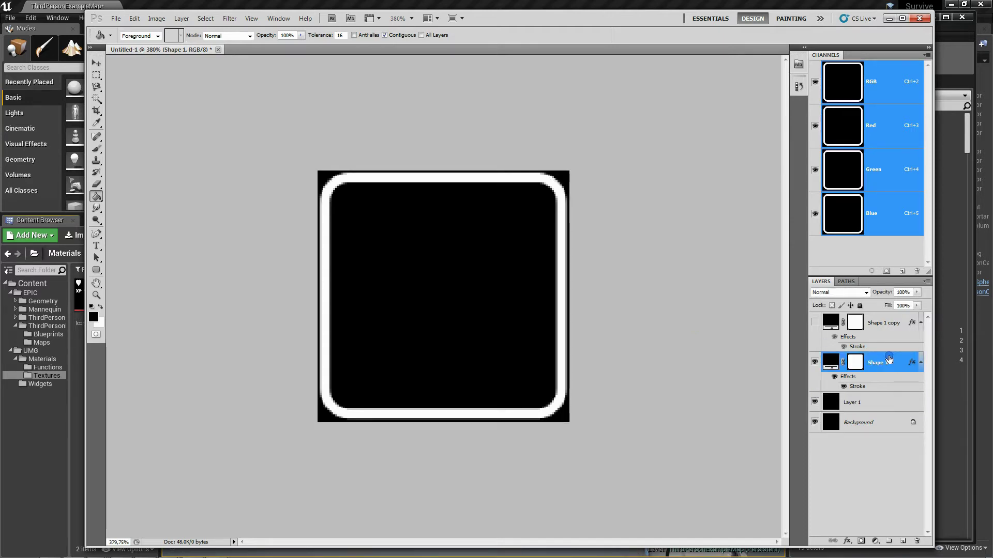
{"action": "left_click", "coordinate": [887, 396], "text": "shift"}
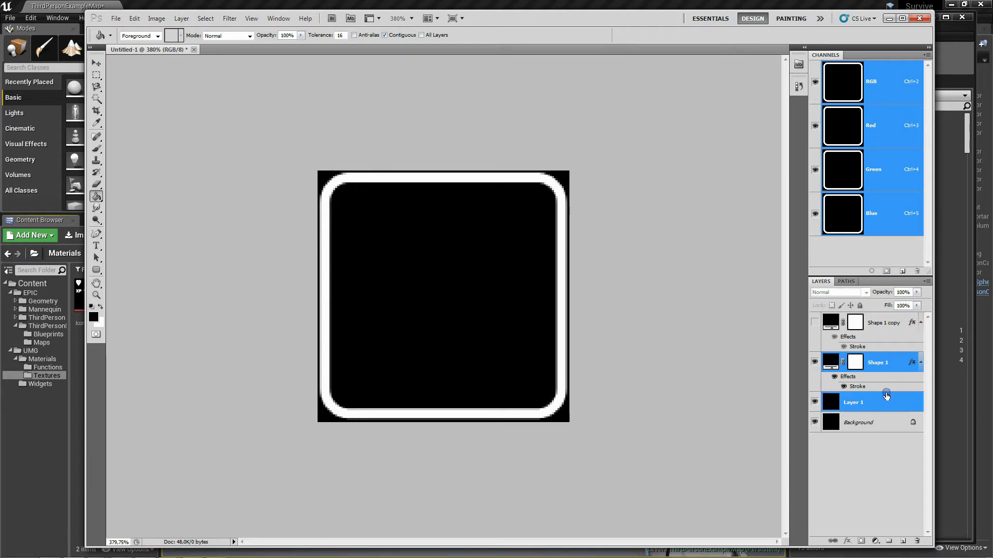
{"action": "key", "text": "ctrl+e"}
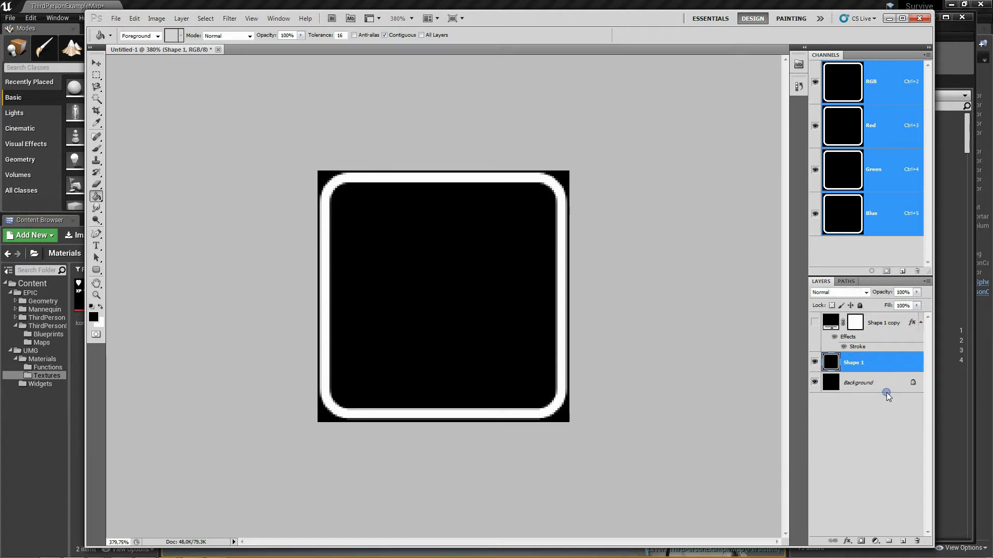
{"action": "left_click", "coordinate": [815, 383]}
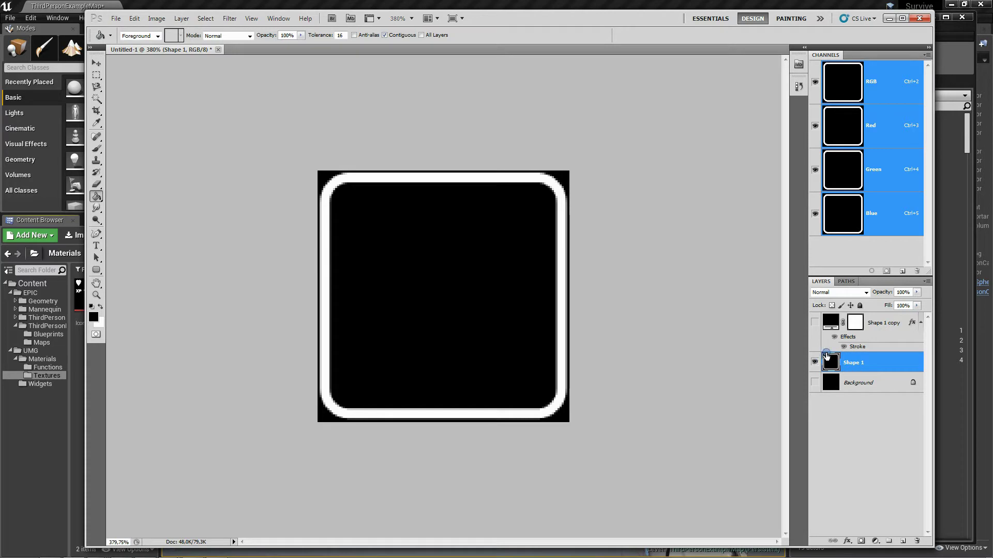
{"action": "left_click", "coordinate": [870, 383]}
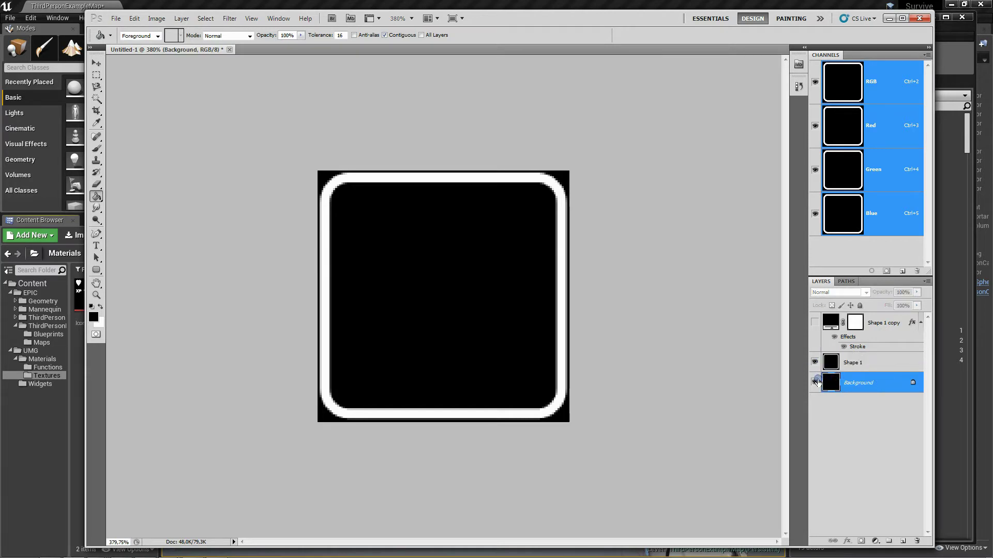
Show the Shape 1 copy layer and hide the merged Shape 1 layer
{"action": "left_click", "coordinate": [892, 357]}
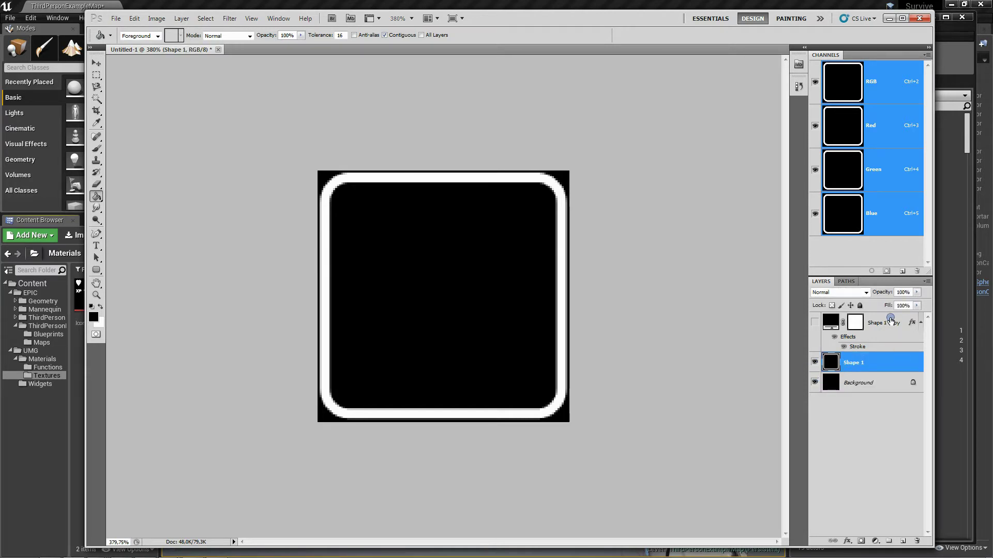
{"action": "left_click", "coordinate": [890, 321]}
{"action": "left_click", "coordinate": [814, 322]}
{"action": "left_click", "coordinate": [814, 362]}
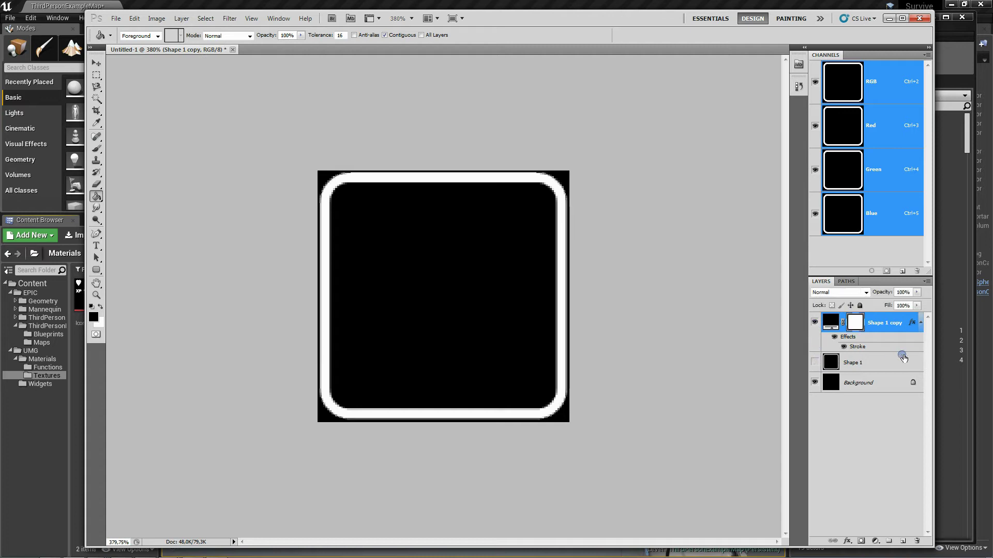
Disable the Stroke effect on the Shape 1 copy layer and enable Inner Glow with the Normal blend mode
{"action": "double_click", "coordinate": [900, 323]}
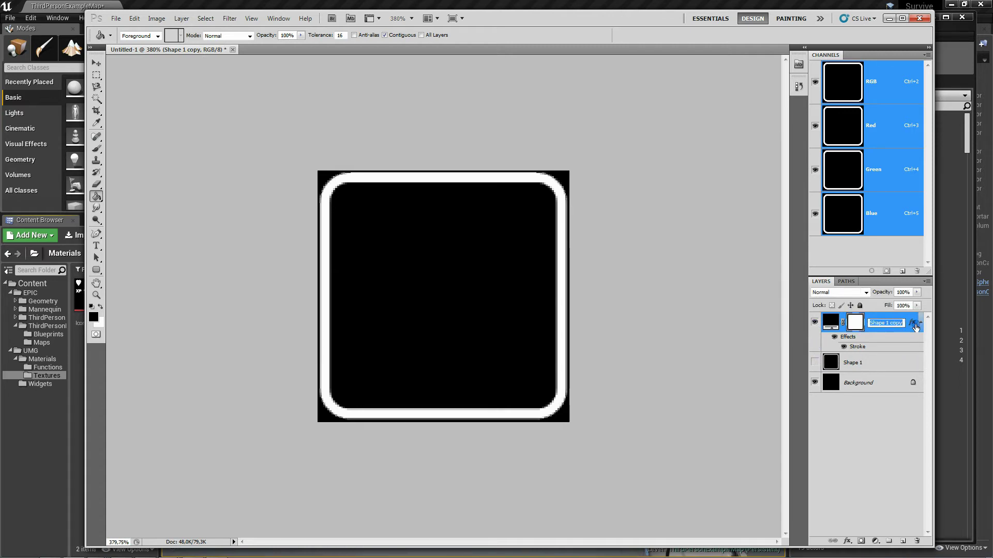
{"action": "double_click", "coordinate": [914, 324]}
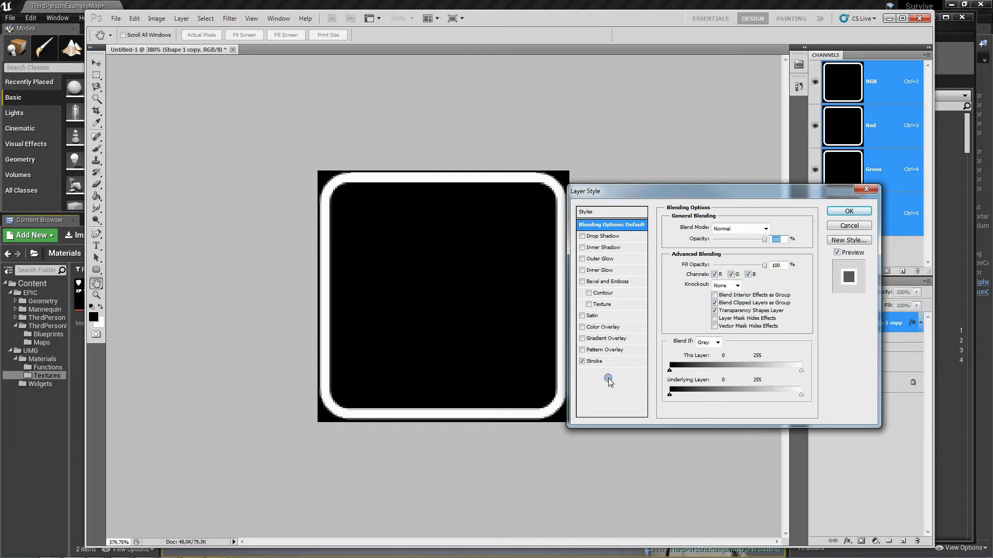
{"action": "left_click", "coordinate": [582, 362]}
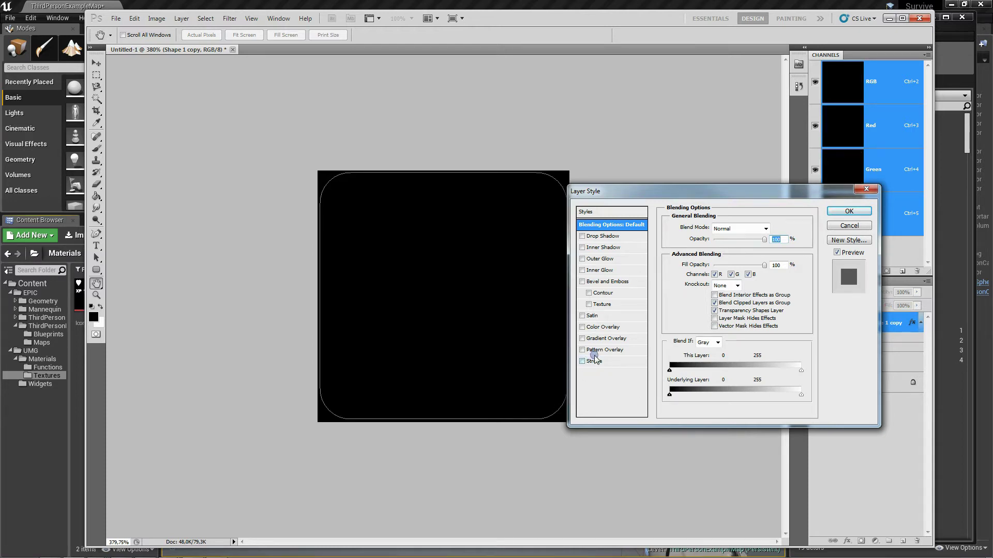
{"action": "left_click", "coordinate": [594, 271]}
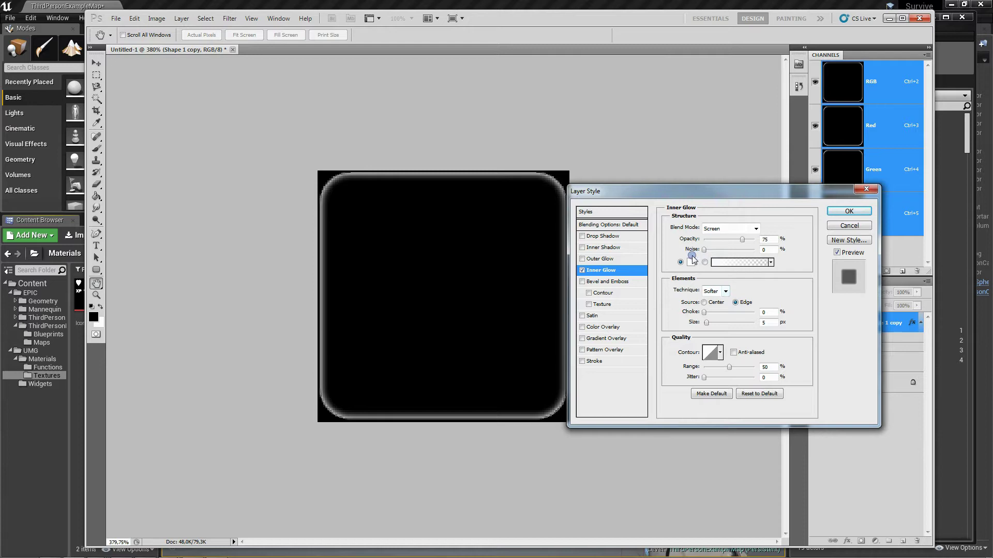
{"action": "left_click", "coordinate": [752, 229]}
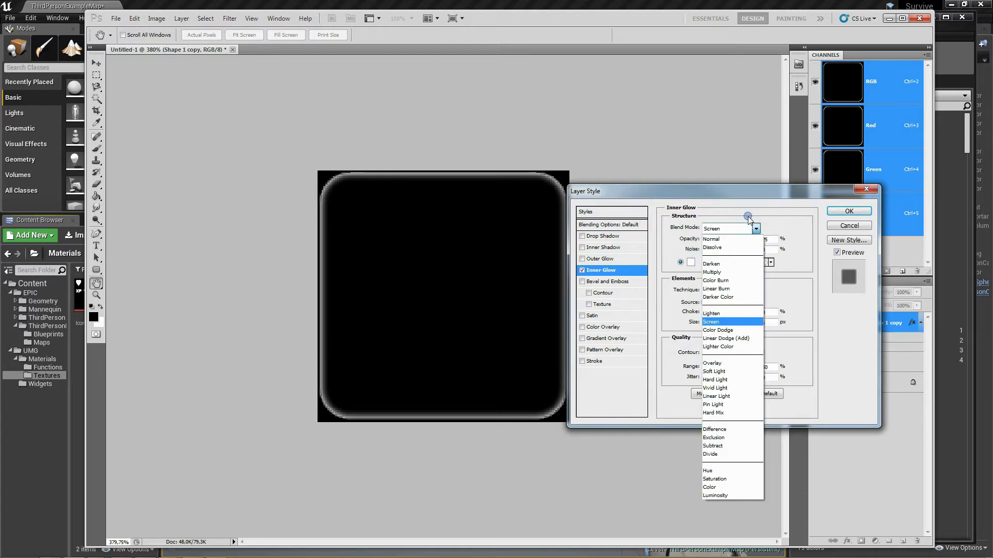
{"action": "left_click", "coordinate": [729, 240]}
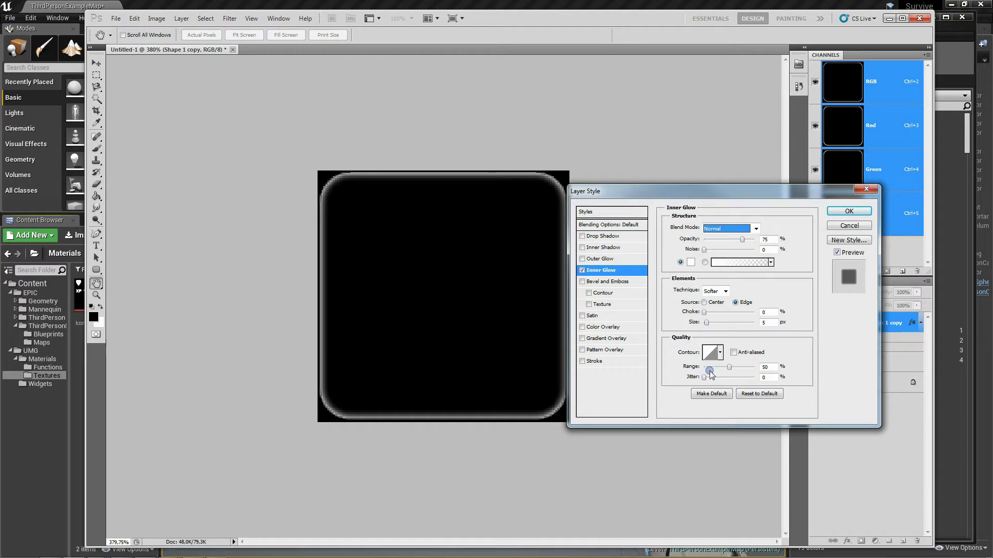
Set the Inner Glow range to 72% and size to 38 px, increase its choke, and apply the layer style
{"action": "left_click_drag", "start_coordinate": [730, 368], "coordinate": [740, 371]}
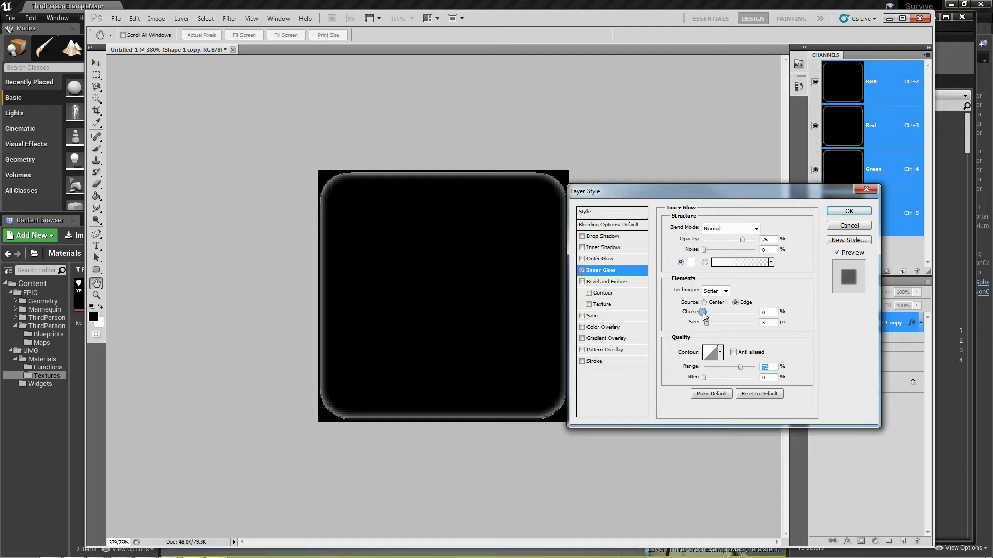
{"action": "left_click_drag", "start_coordinate": [707, 324], "coordinate": [716, 327]}
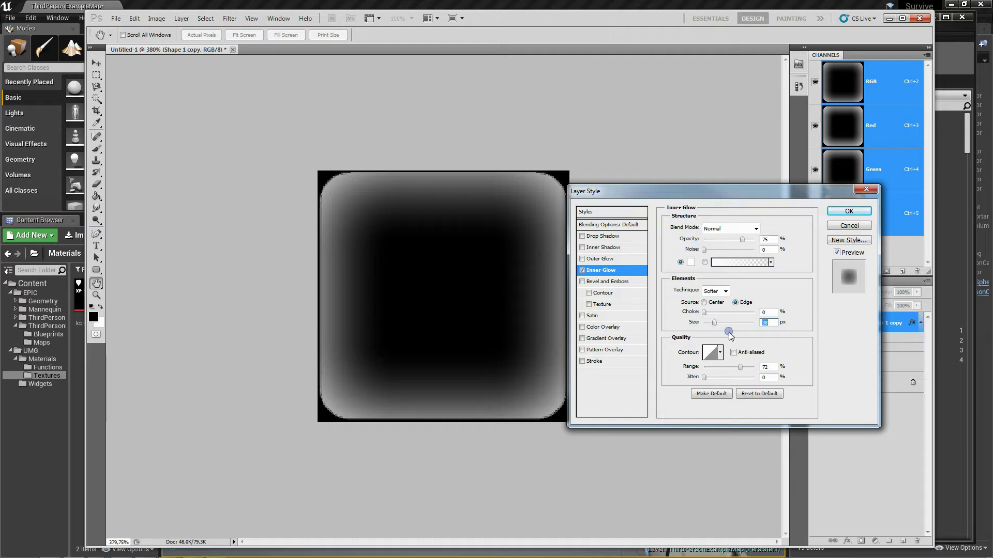
{"action": "left_click", "coordinate": [689, 264]}
{"action": "left_click_drag", "start_coordinate": [723, 344], "coordinate": [733, 327]}
{"action": "left_click", "coordinate": [818, 325]}
{"action": "left_click_drag", "start_coordinate": [704, 312], "coordinate": [717, 315]}
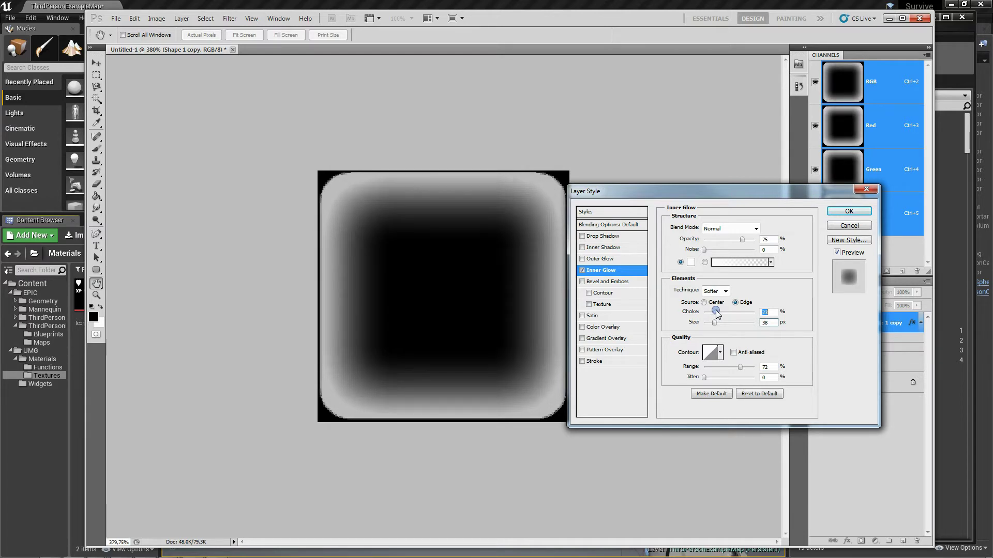
{"action": "left_click", "coordinate": [849, 212]}
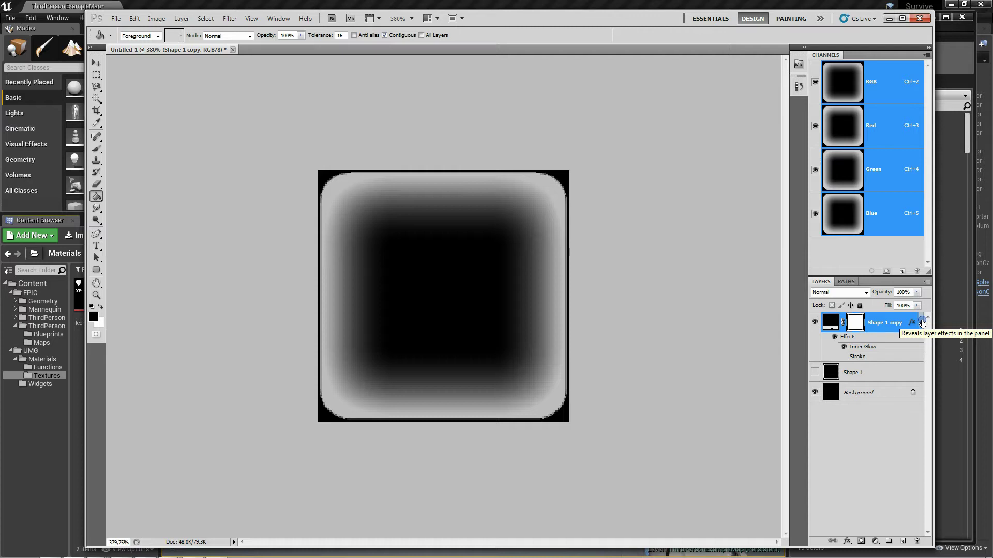
Select and show the Shape 1 layer, and hide the Shape 1 copy layer above it
{"action": "left_click", "coordinate": [887, 370]}
{"action": "left_click", "coordinate": [813, 375]}
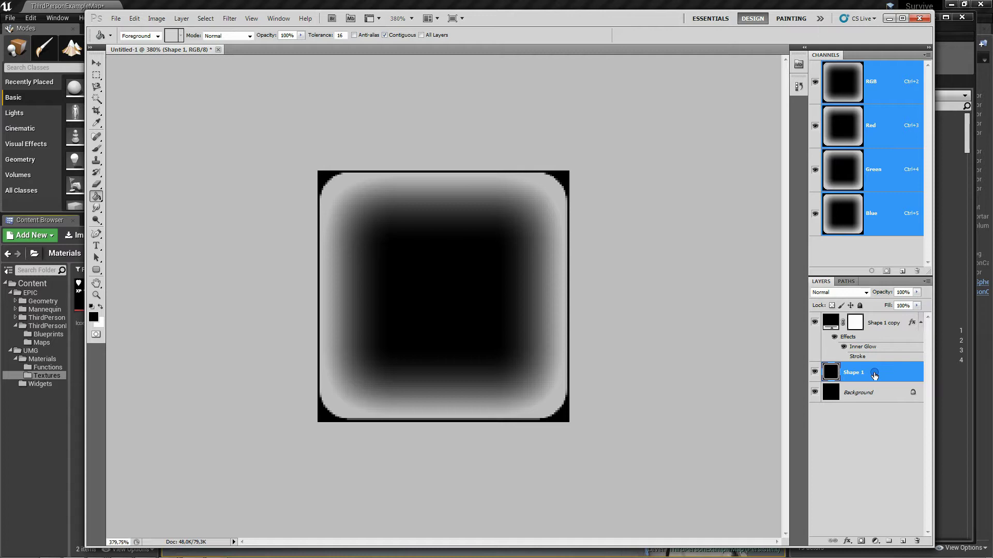
{"action": "left_click", "coordinate": [815, 321]}
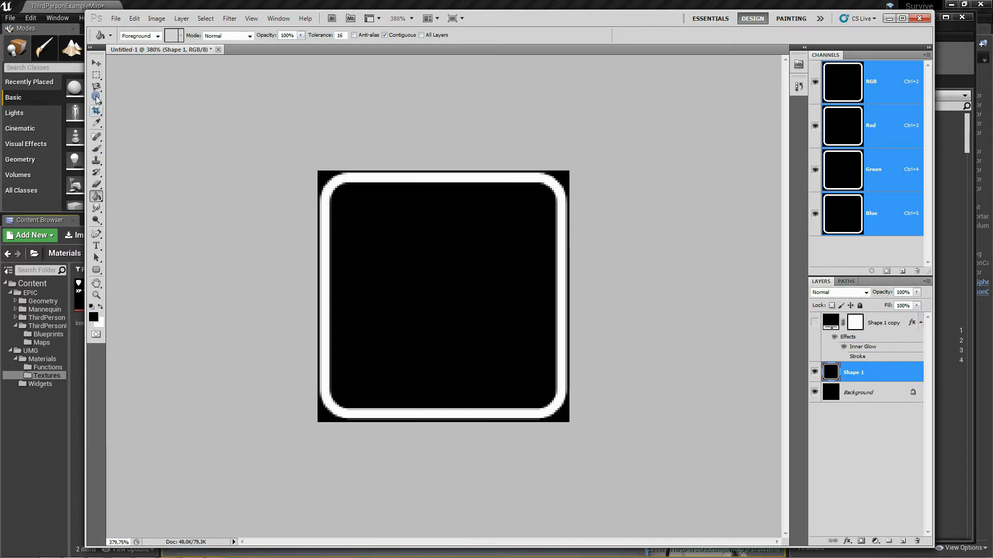
Try to delete the white border area, selected with the Magic Wand, from the Shape 1 copy layer
{"action": "left_click", "coordinate": [97, 101]}
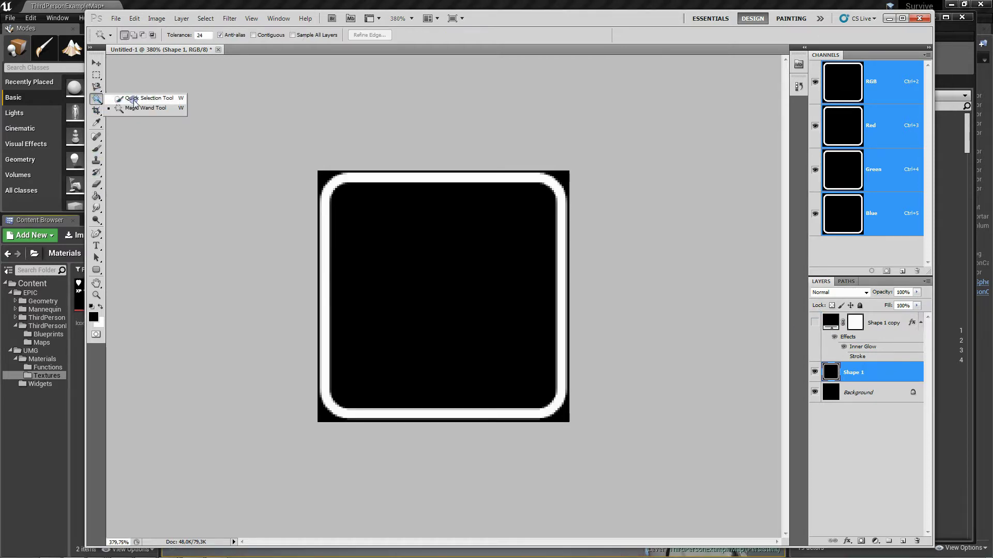
{"action": "left_click", "coordinate": [392, 176]}
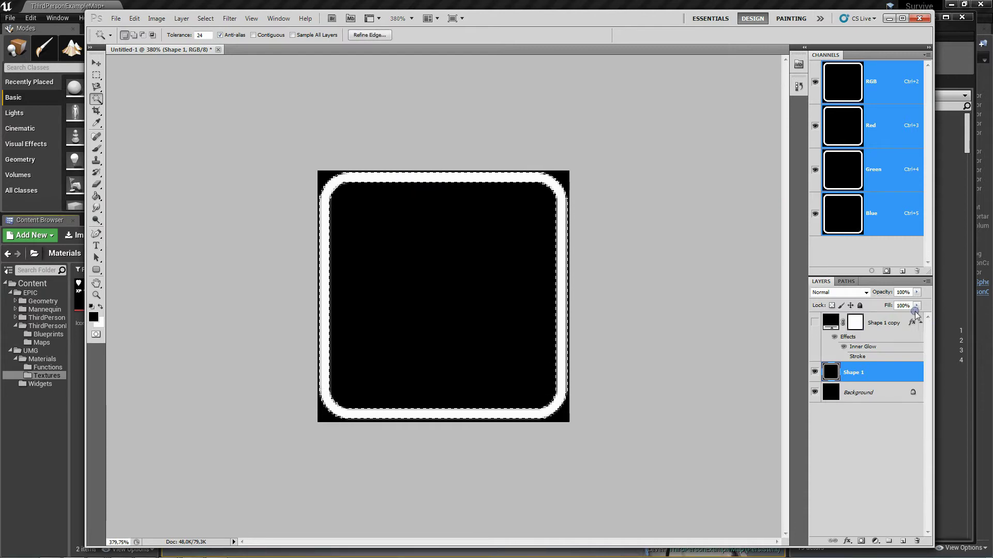
{"action": "left_click", "coordinate": [821, 324]}
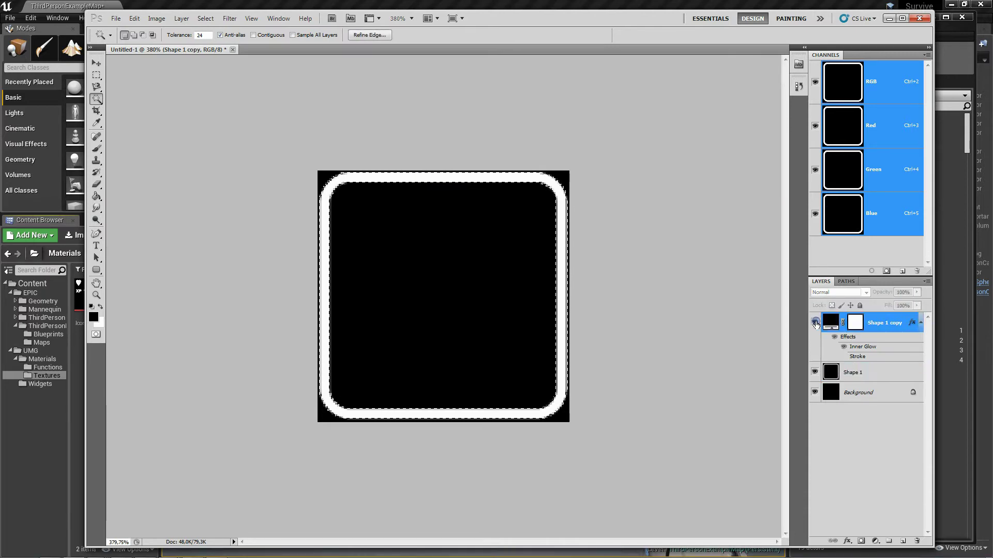
{"action": "left_click", "coordinate": [819, 324]}
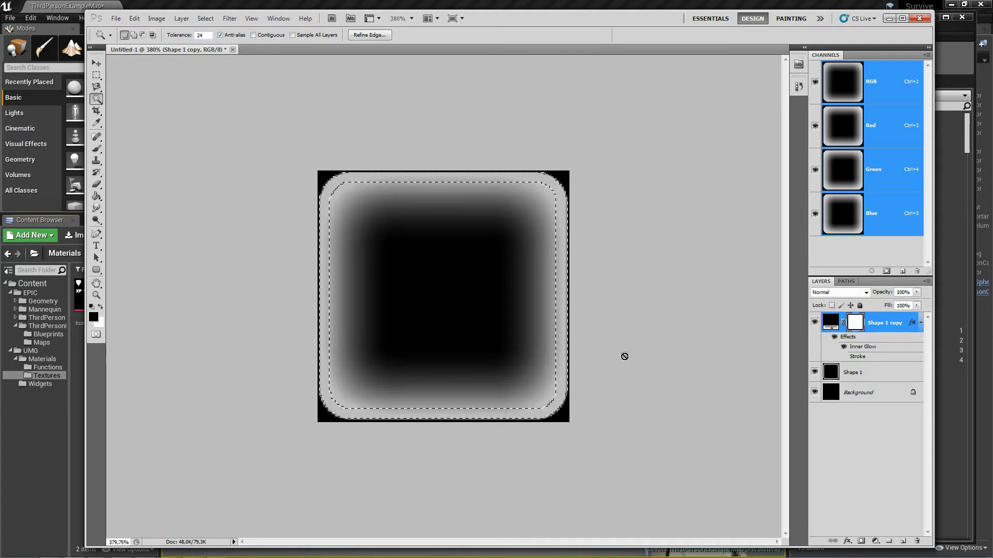
{"action": "key", "text": "ctrl+z"}
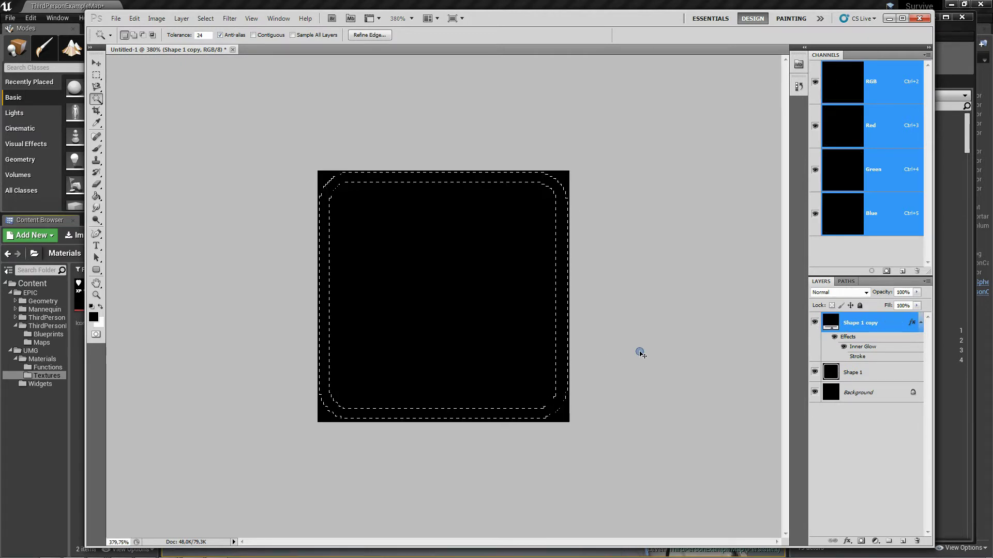
{"action": "key", "text": "ctrl+z"}
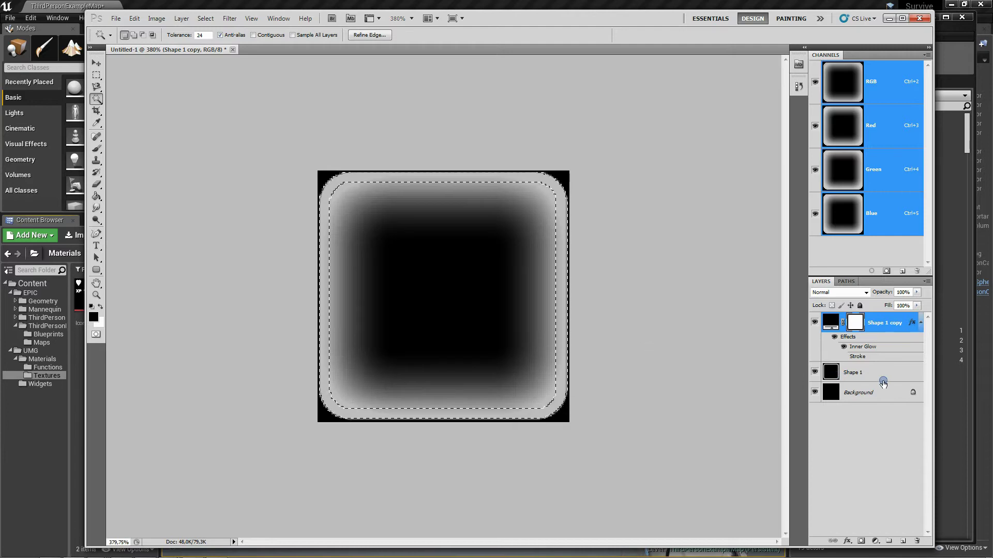
{"action": "key", "text": "ctrl+d"}
Rasterize the Shape 1 copy layer and flatten its Inner Glow effect into the layer's pixels by separating and merging it
{"action": "right_click", "coordinate": [886, 320]}
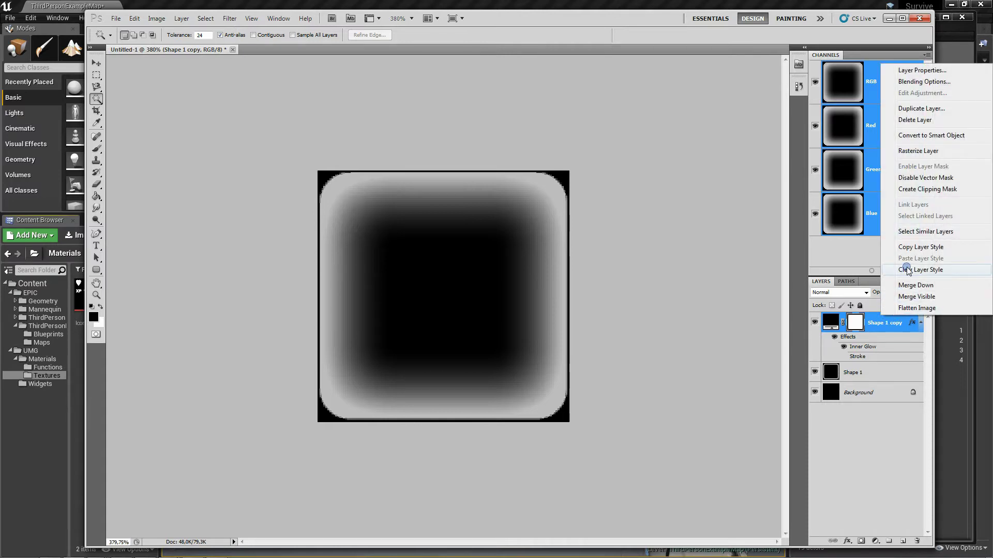
{"action": "left_click", "coordinate": [915, 151]}
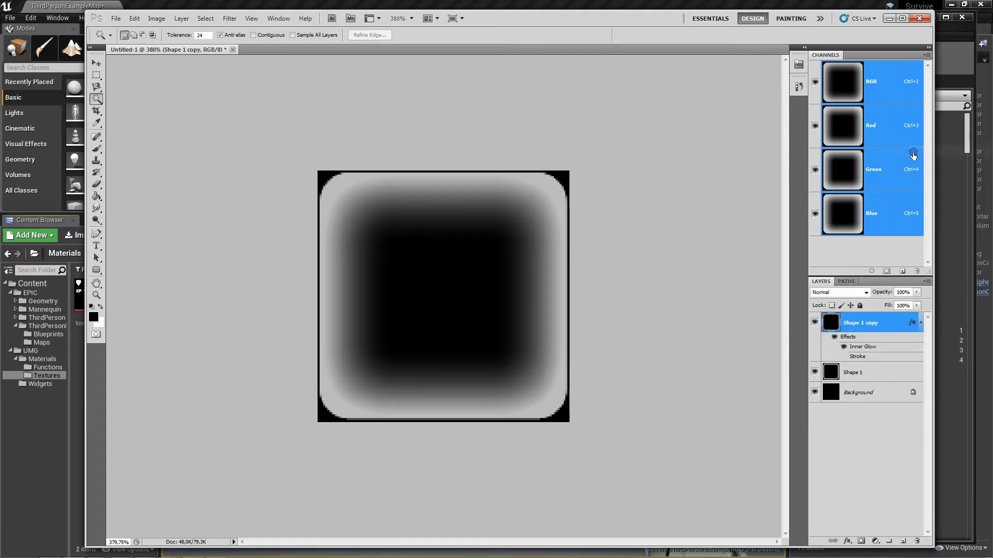
{"action": "right_click", "coordinate": [884, 343]}
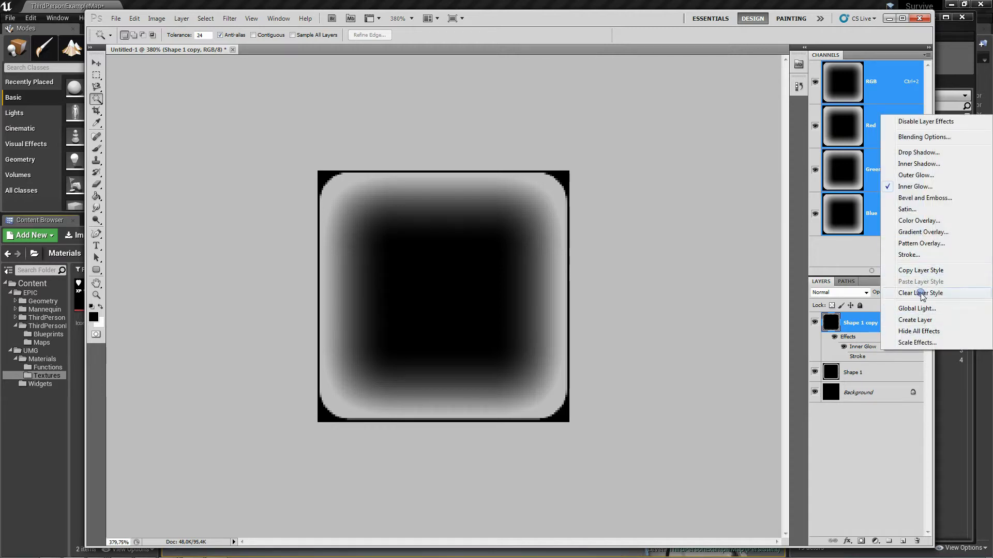
{"action": "left_click", "coordinate": [915, 320]}
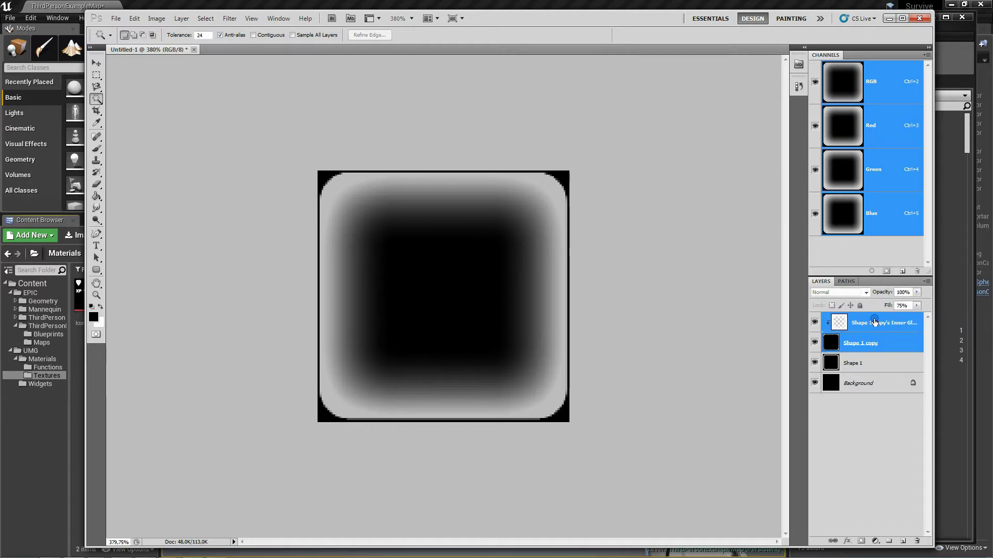
{"action": "key", "text": "ctrl+e"}
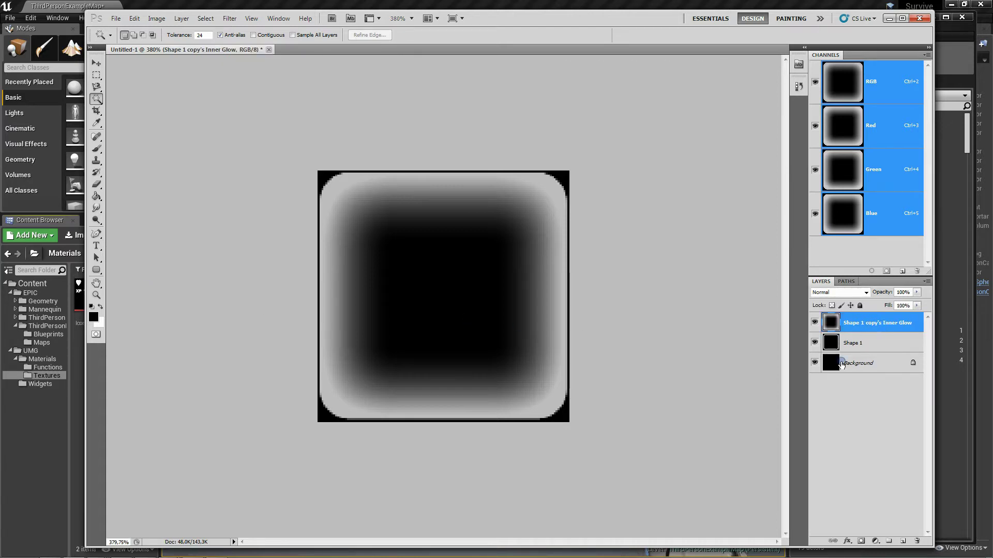
Hide the Shape 1 copy's Inner Glow layer and select the white border of Shape 1 with the Magic Wand tool
{"action": "left_click", "coordinate": [903, 341]}
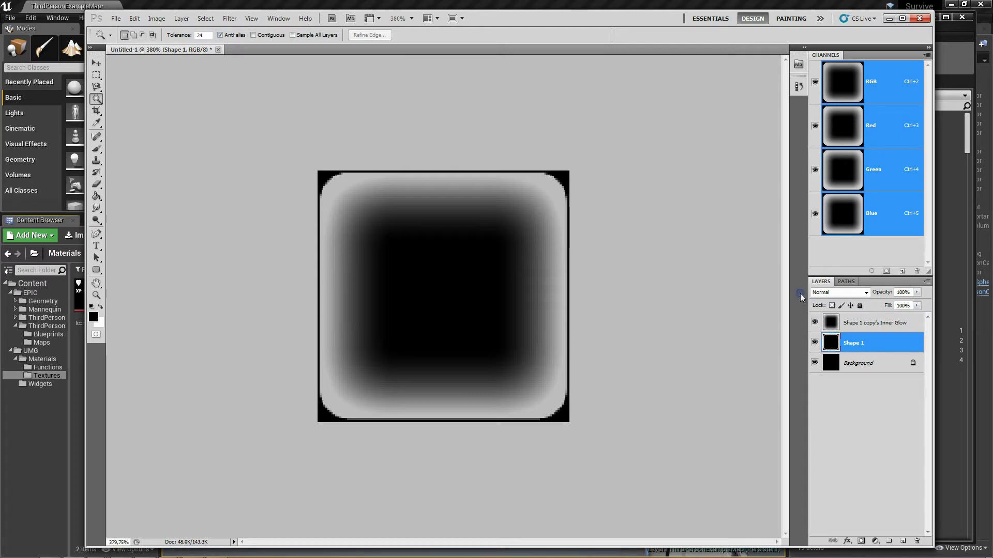
{"action": "left_click", "coordinate": [815, 323]}
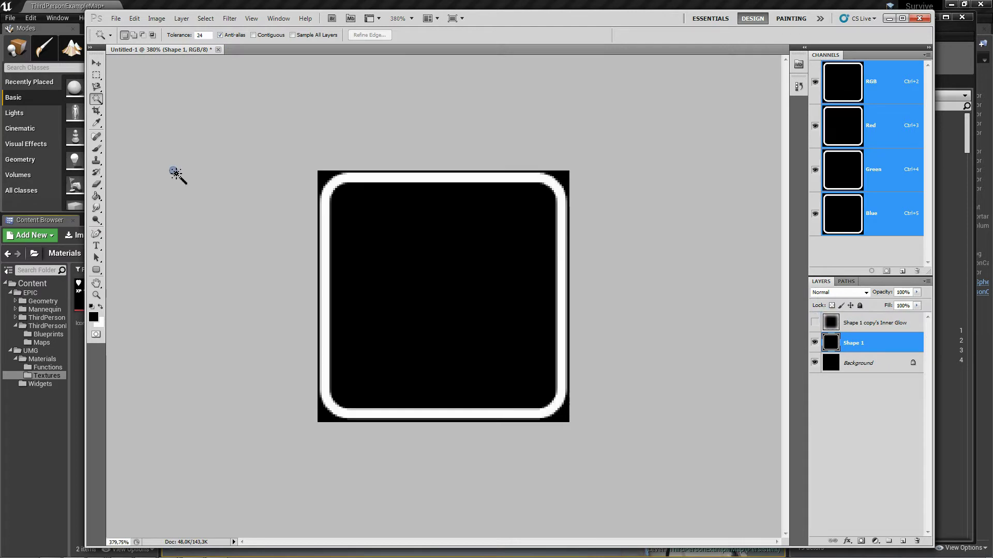
{"action": "right_click", "coordinate": [96, 99]}
{"action": "left_click", "coordinate": [145, 108]}
{"action": "left_click", "coordinate": [382, 176]}
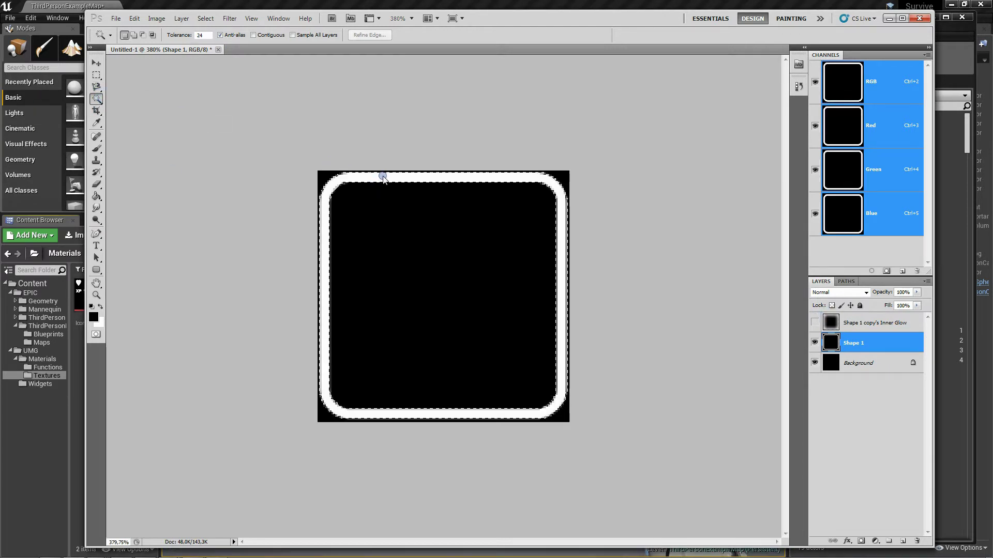
Show the Shape 1 copy's Inner Glow layer and cut the selected border area out of it
{"action": "left_click", "coordinate": [814, 323]}
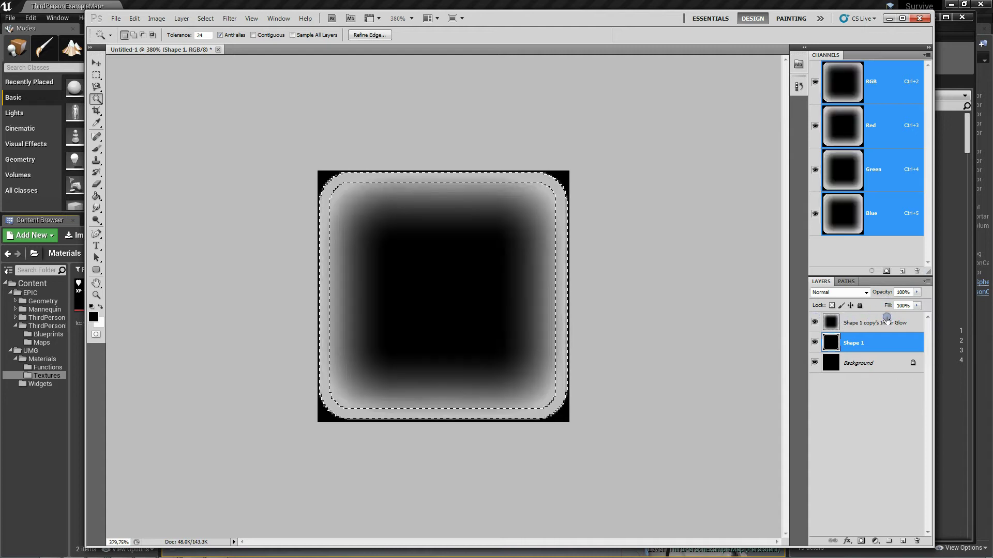
{"action": "left_click", "coordinate": [842, 330]}
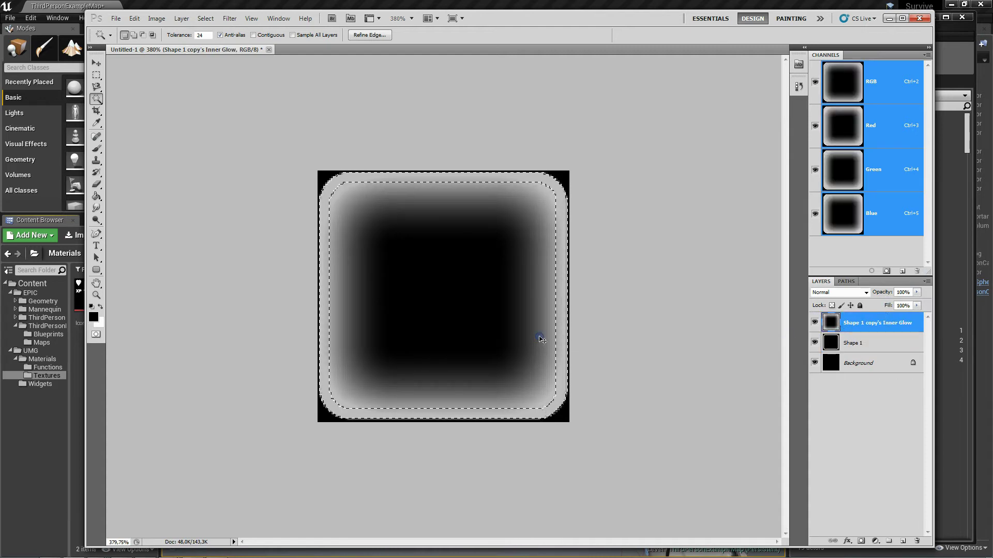
{"action": "key", "text": "ctrl+x"}
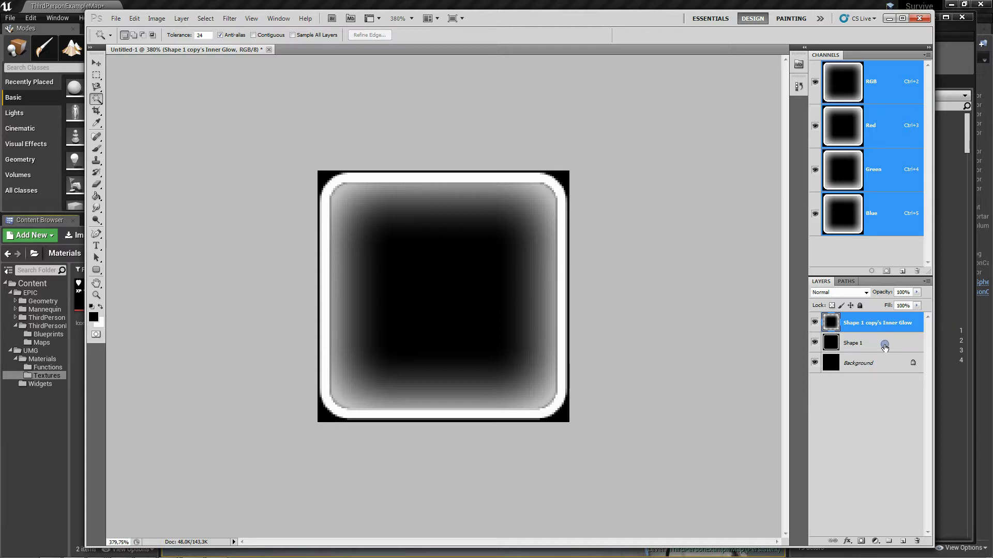
Place a new black-filled layer directly beneath the Shape 1 copy's Inner Glow layer and merge the two
{"action": "key", "text": "ctrl+shift+n"}
{"action": "key", "text": "Return"}
{"action": "left_click_drag", "start_coordinate": [880, 325], "coordinate": [879, 362]}
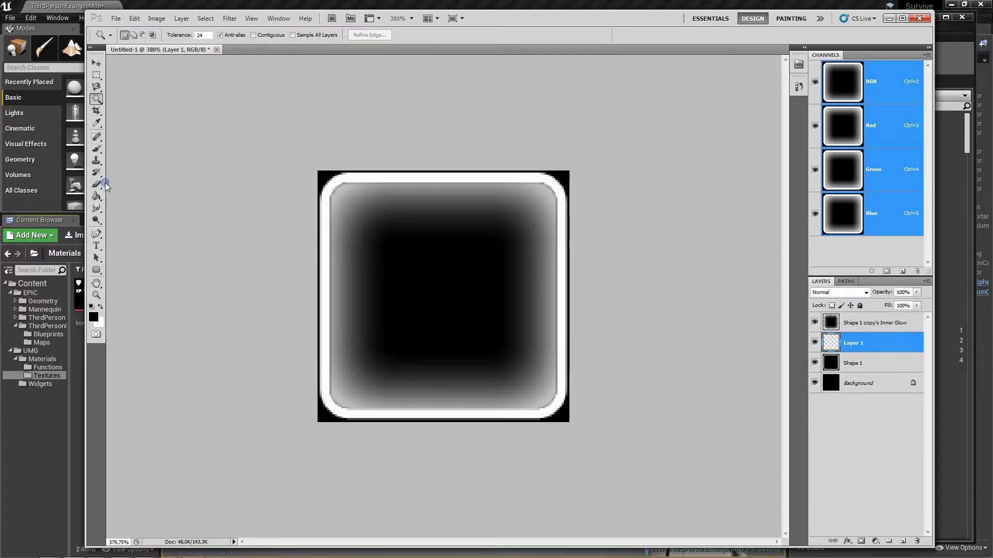
{"action": "left_click", "coordinate": [100, 196]}
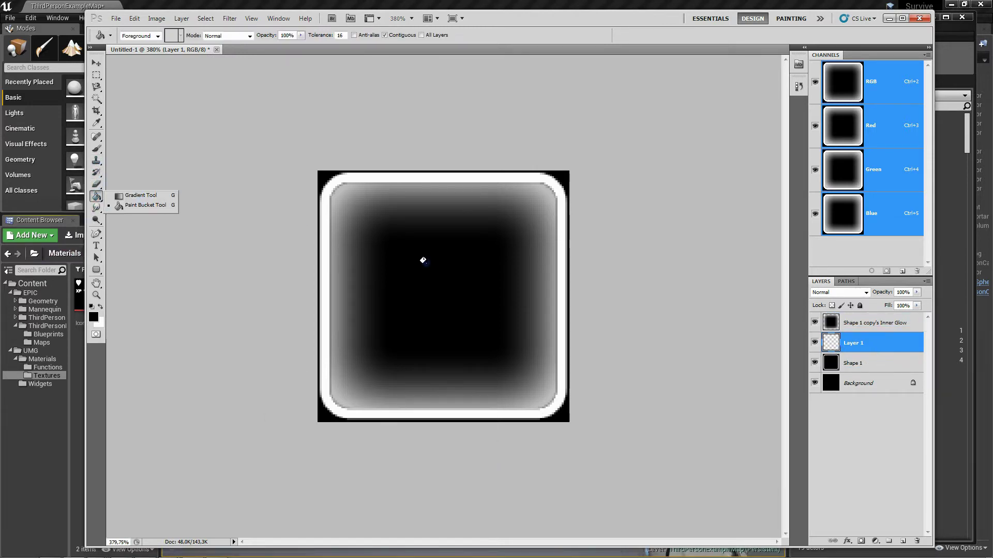
{"action": "left_click", "coordinate": [443, 270]}
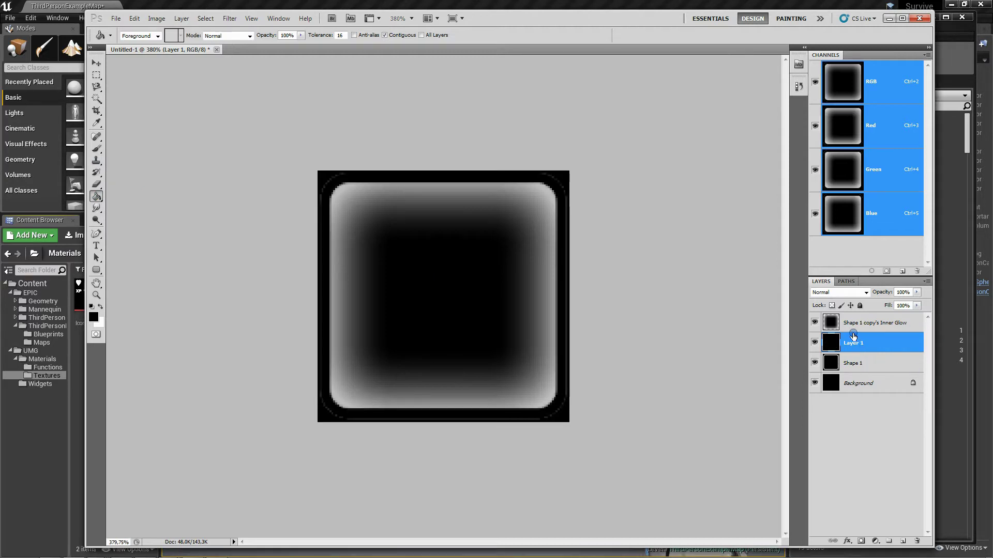
{"action": "left_click", "coordinate": [868, 324], "text": "shift"}
{"action": "key", "text": "ctrl+e"}
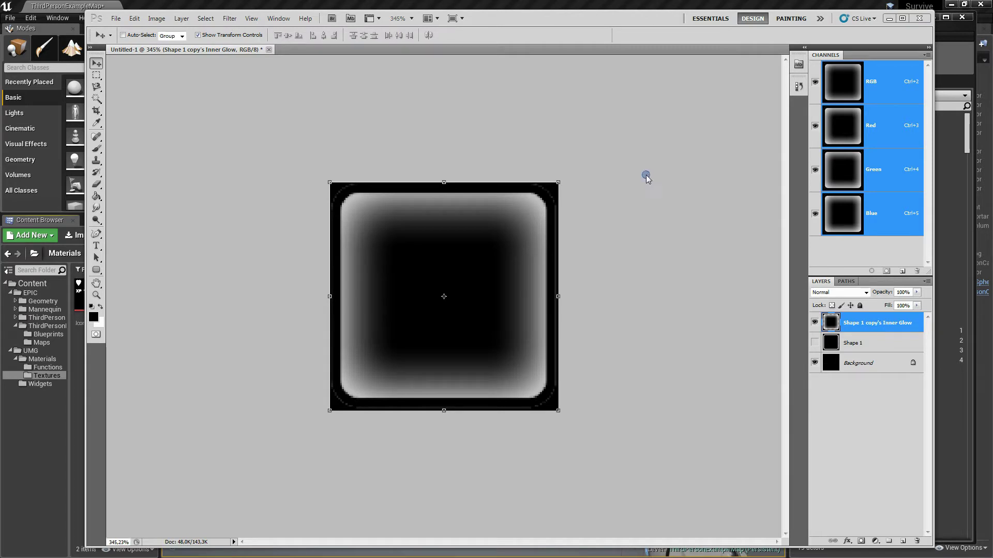
Create a new empty layer beneath the Shape 1 copy's Inner Glow layer, and hide Layer 1 and Background to examine the transparent border
{"action": "key", "text": "ctrl+shift+n"}
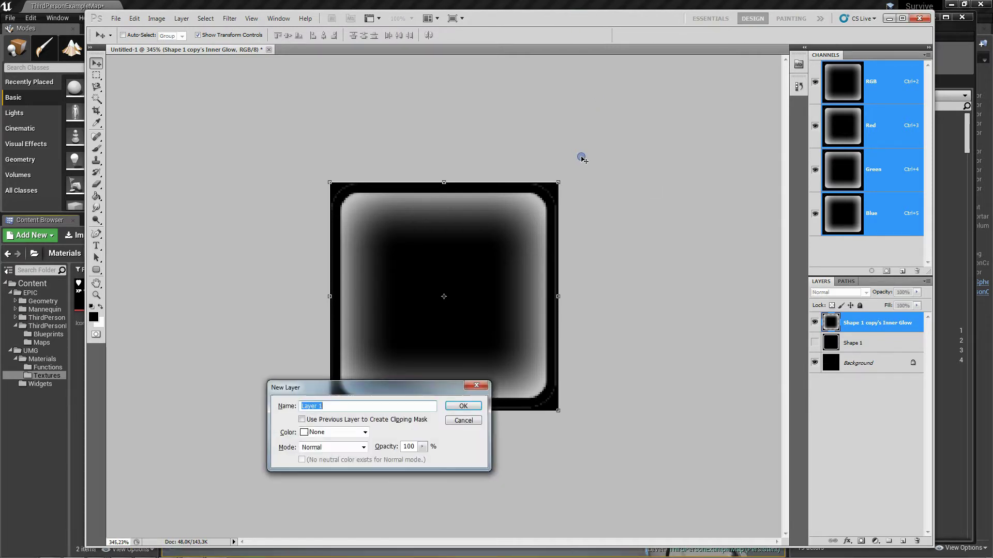
{"action": "key", "text": "Return"}
{"action": "left_click_drag", "start_coordinate": [869, 323], "coordinate": [870, 361]}
{"action": "left_click", "coordinate": [815, 343]}
{"action": "left_click", "coordinate": [815, 384]}
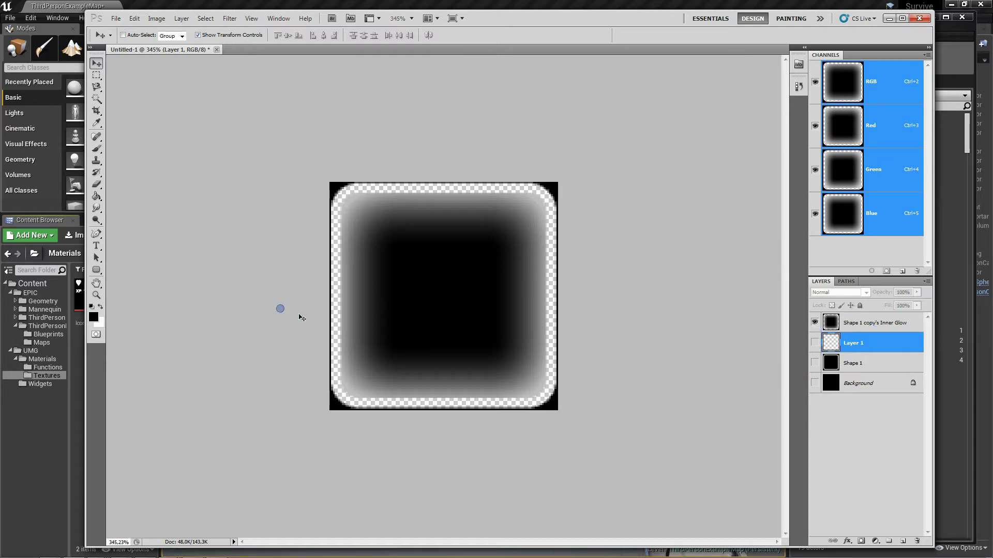
Show Layer 1, fill it with black and merge it with the Shape 1 copy's Inner Glow layer
{"action": "left_click", "coordinate": [814, 345]}
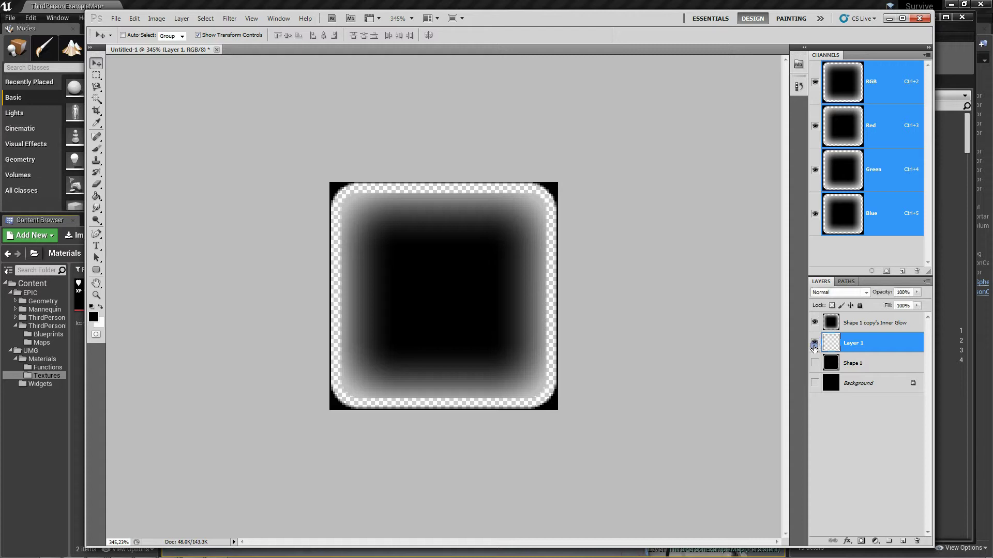
{"action": "left_click", "coordinate": [96, 197]}
{"action": "left_click", "coordinate": [413, 288]}
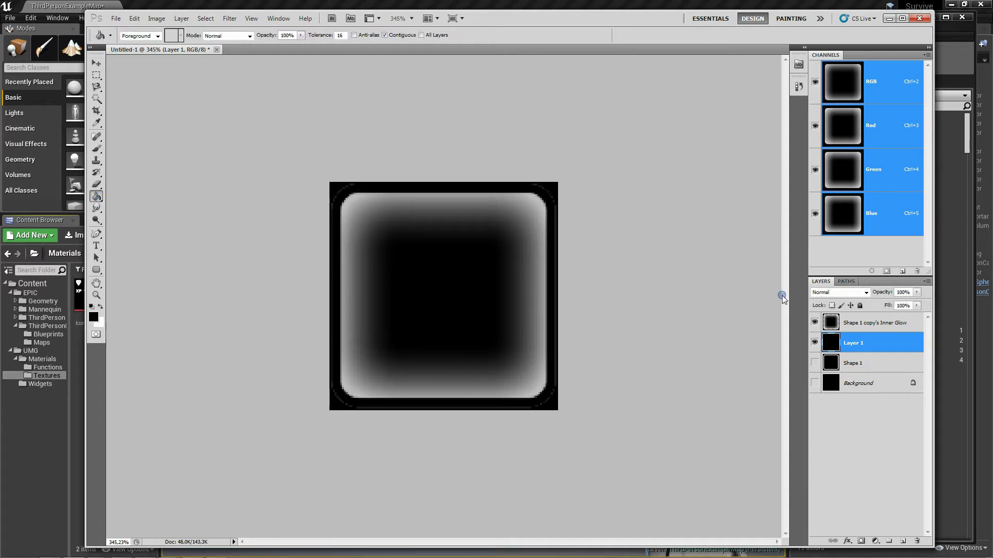
{"action": "left_click", "coordinate": [877, 323], "text": "shift"}
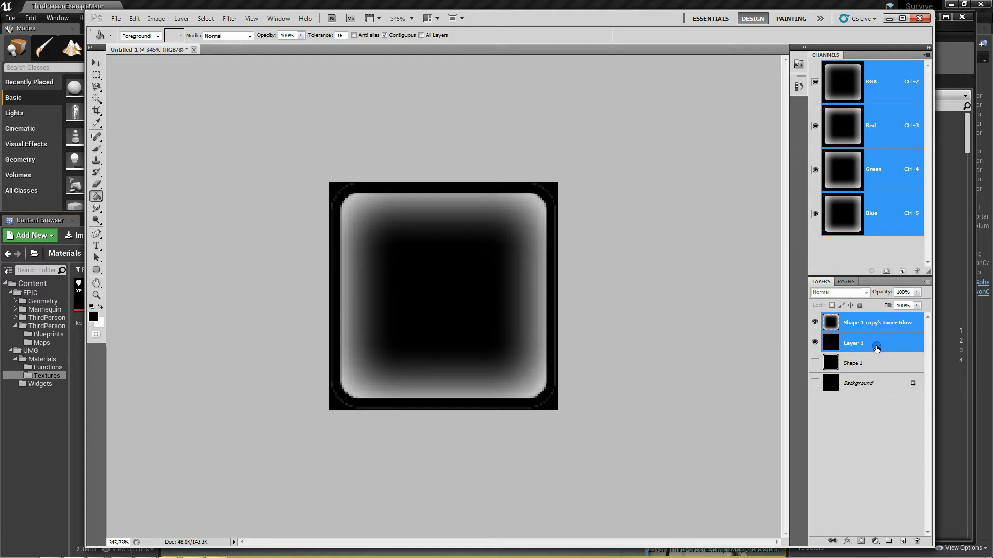
{"action": "key", "text": "ctrl+e"}
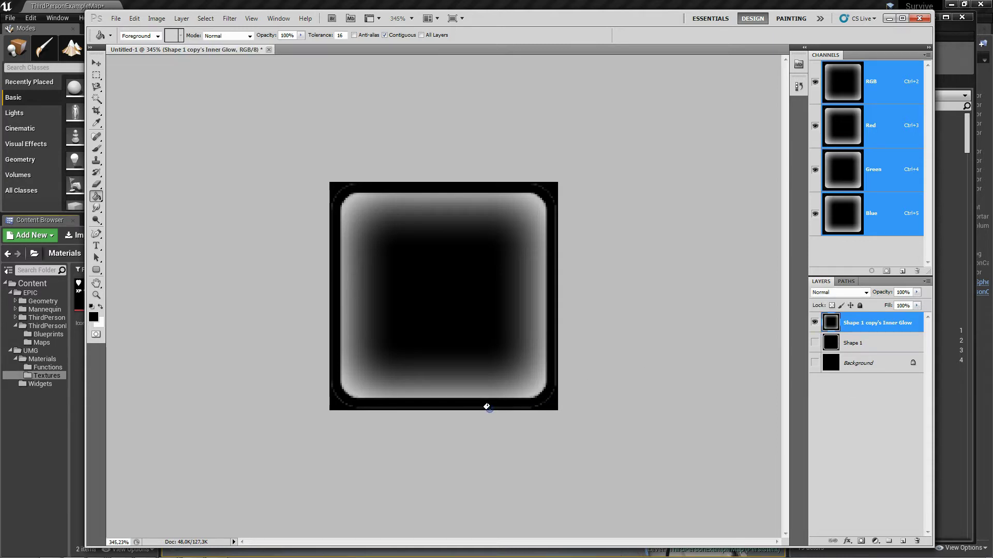
Cover the faint outline along the image's left and right edges with black rectangles on separate layers
{"action": "scroll", "coordinate": [481, 407], "scroll_direction": "up", "scroll_amount": 5}
{"action": "scroll", "coordinate": [464, 407], "scroll_direction": "down", "scroll_amount": 4}
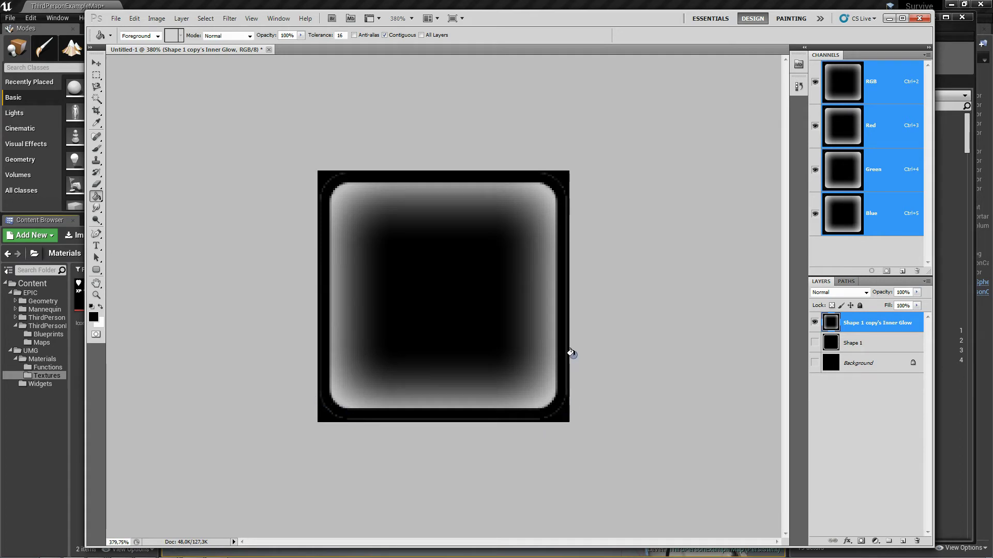
{"action": "left_click", "coordinate": [96, 111]}
{"action": "left_click", "coordinate": [96, 99]}
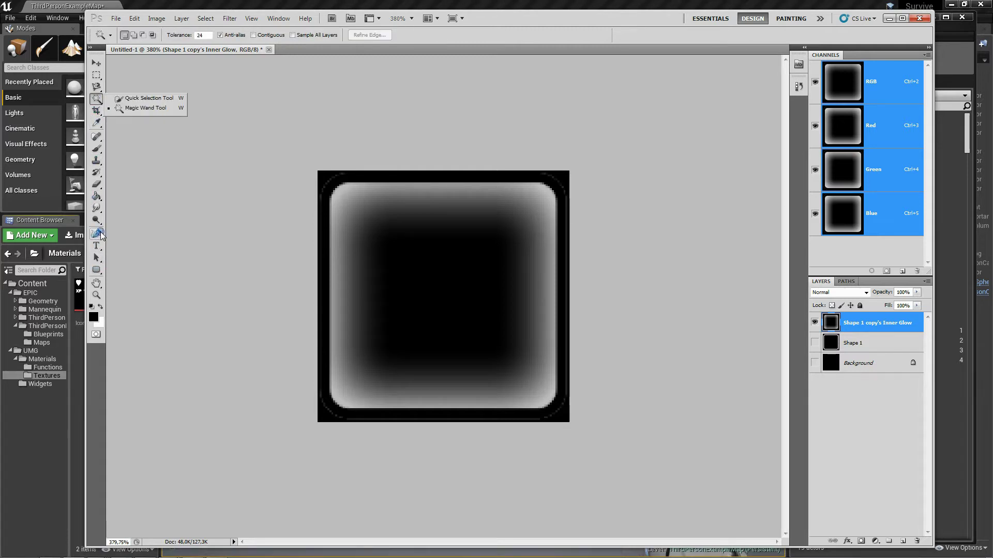
{"action": "right_click", "coordinate": [97, 270]}
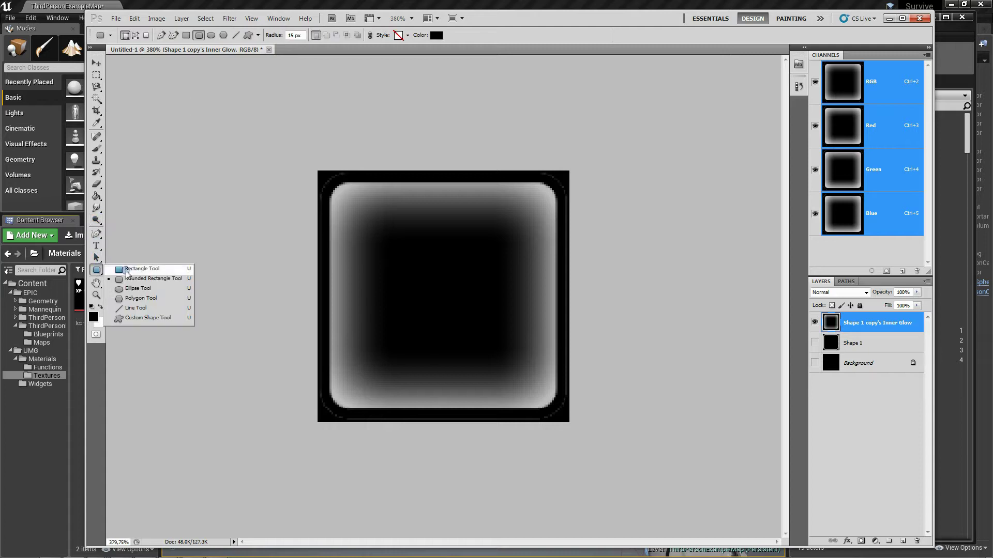
{"action": "left_click", "coordinate": [129, 270]}
{"action": "left_click_drag", "start_coordinate": [305, 163], "coordinate": [325, 449]}
{"action": "key", "text": "ctrl+shift+n"}
{"action": "key", "text": "Return"}
{"action": "left_click_drag", "start_coordinate": [581, 160], "coordinate": [561, 433]}
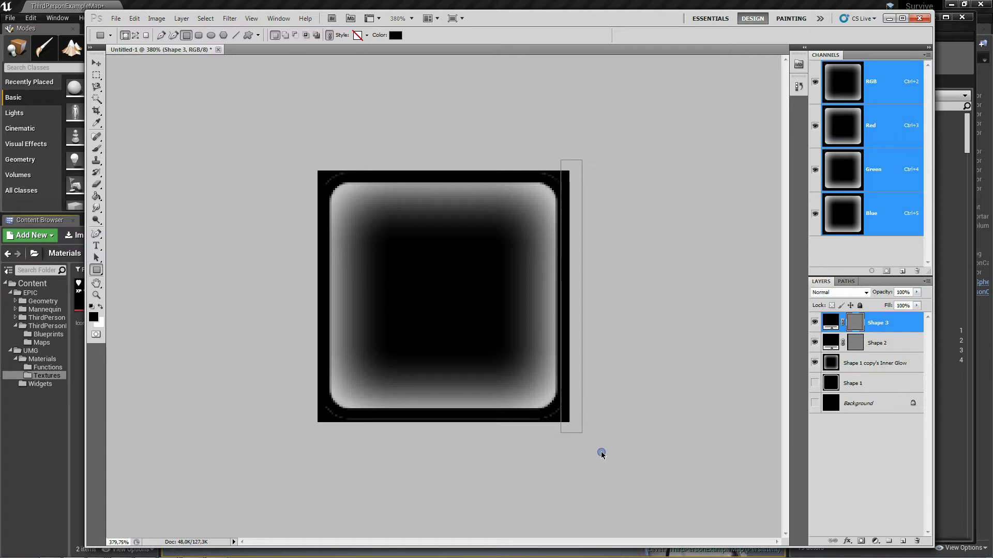
Cover the faint outline along the image's bottom and top edges with black rectangles on separate layers
{"action": "key", "text": "ctrl+shift+n"}
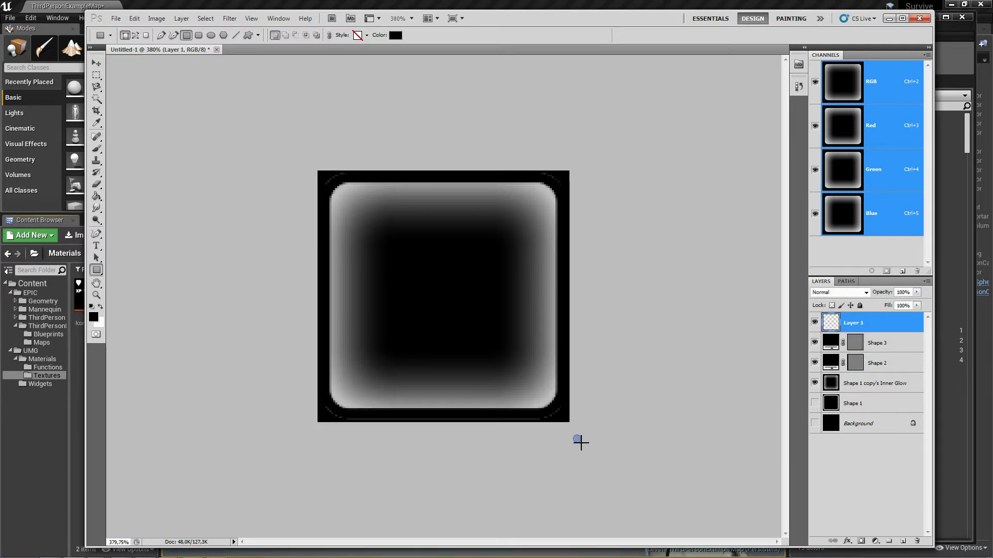
{"action": "mouse_move", "coordinate": [578, 434]}
{"action": "left_mouse_down"}
{"action": "mouse_move", "coordinate": [432, 409]}
{"action": "mouse_move", "coordinate": [310, 413]}
{"action": "left_mouse_up"}
{"action": "key", "text": "ctrl+shift+n"}
{"action": "key", "text": "Return"}
{"action": "mouse_move", "coordinate": [294, 158]}
{"action": "left_mouse_down"}
{"action": "mouse_move", "coordinate": [597, 191]}
{"action": "mouse_move", "coordinate": [606, 179]}
{"action": "left_mouse_up"}
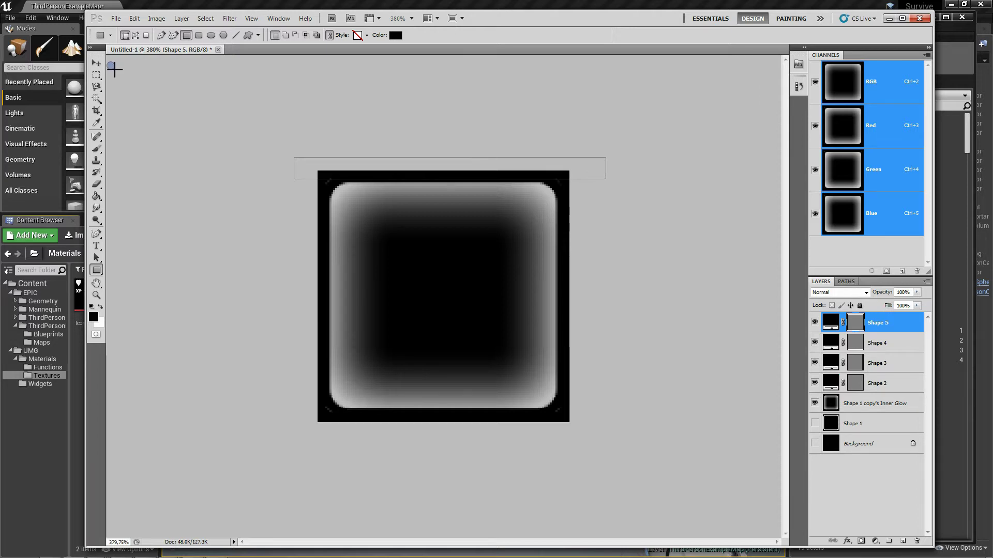
Merge the four black rectangle layers with the Shape 1 copy's Inner Glow layer
{"action": "left_click", "coordinate": [98, 64]}
{"action": "left_click", "coordinate": [879, 404], "text": "shift"}
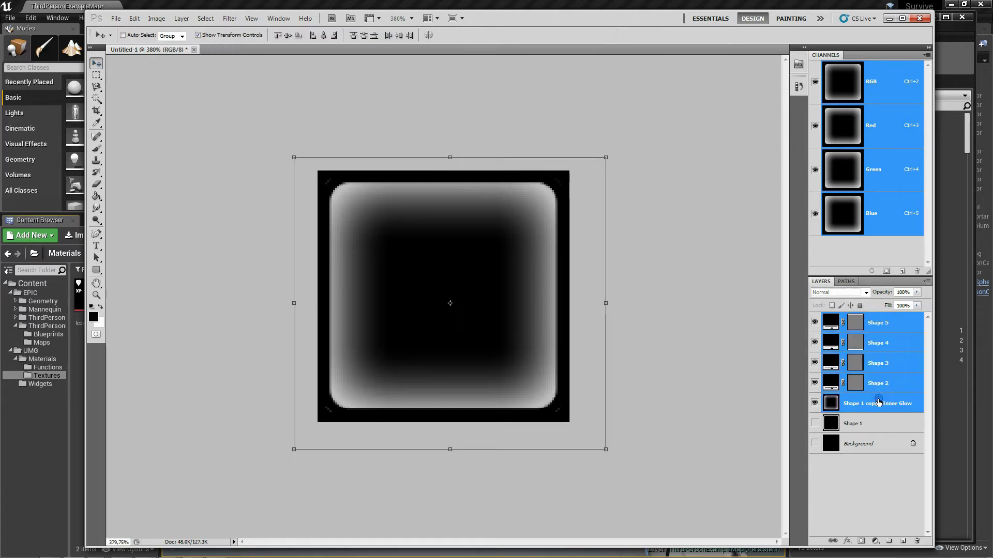
{"action": "key", "text": "ctrl+e"}
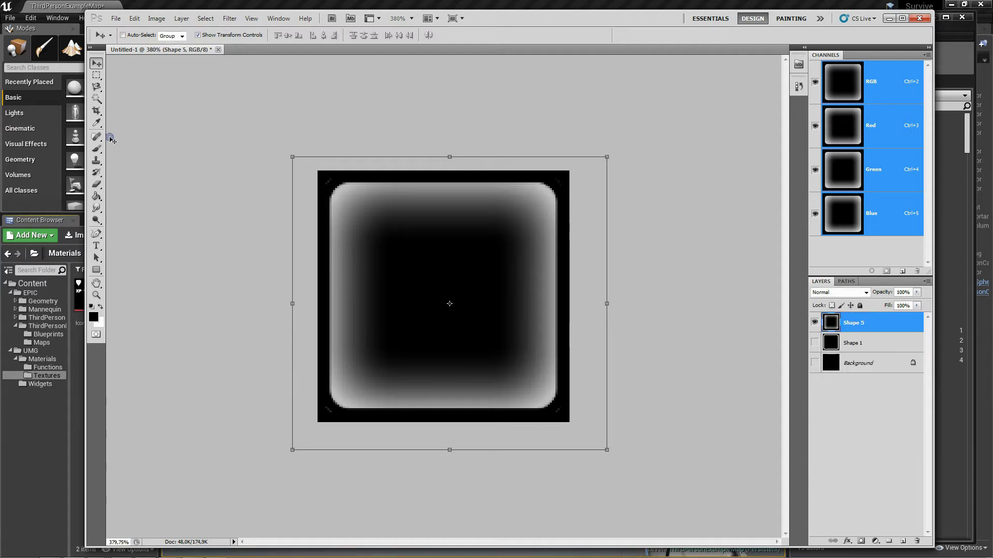
Paint over the outline remnants in the image's corners with a 12 px hard black brush
{"action": "left_click", "coordinate": [101, 180]}
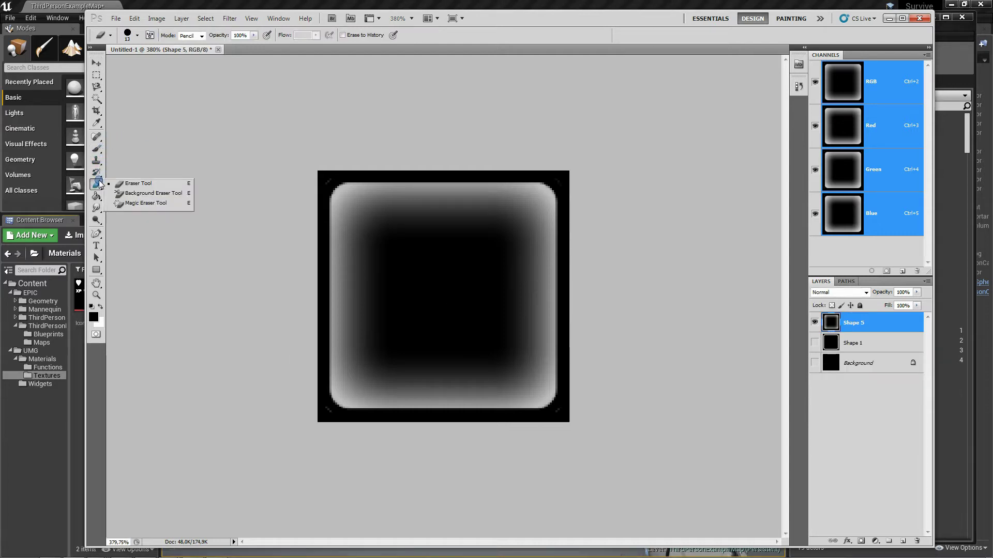
{"action": "left_click", "coordinate": [97, 149]}
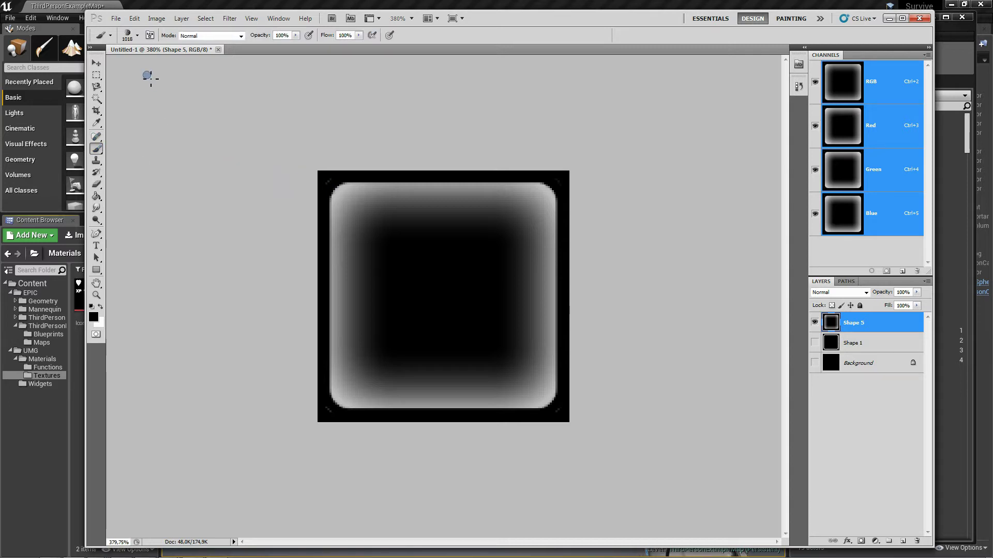
{"action": "left_click", "coordinate": [137, 35]}
{"action": "left_click_drag", "start_coordinate": [130, 69], "coordinate": [107, 64]}
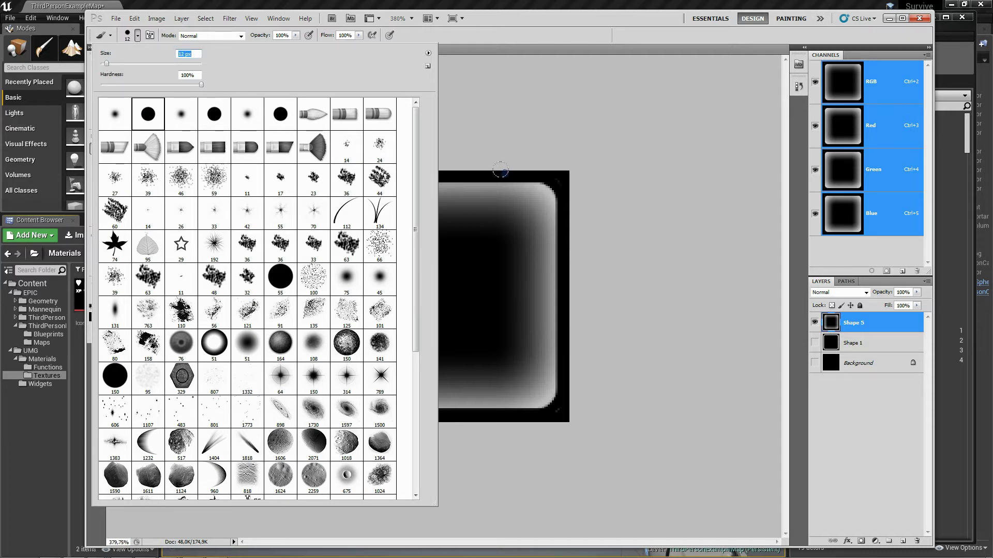
{"action": "left_click", "coordinate": [551, 158]}
{"action": "left_click_drag", "start_coordinate": [561, 175], "coordinate": [570, 181]}
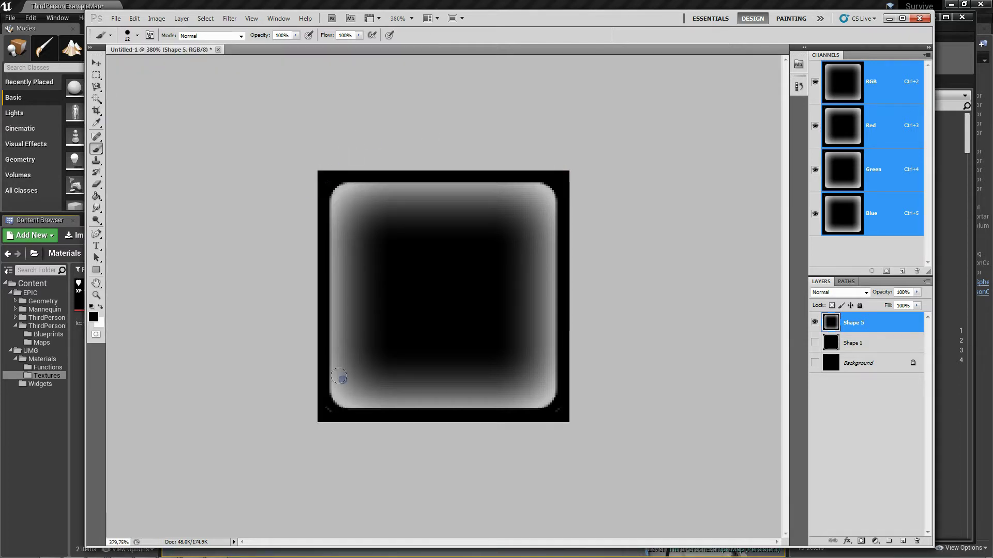
{"action": "left_click_drag", "start_coordinate": [348, 426], "coordinate": [310, 403]}
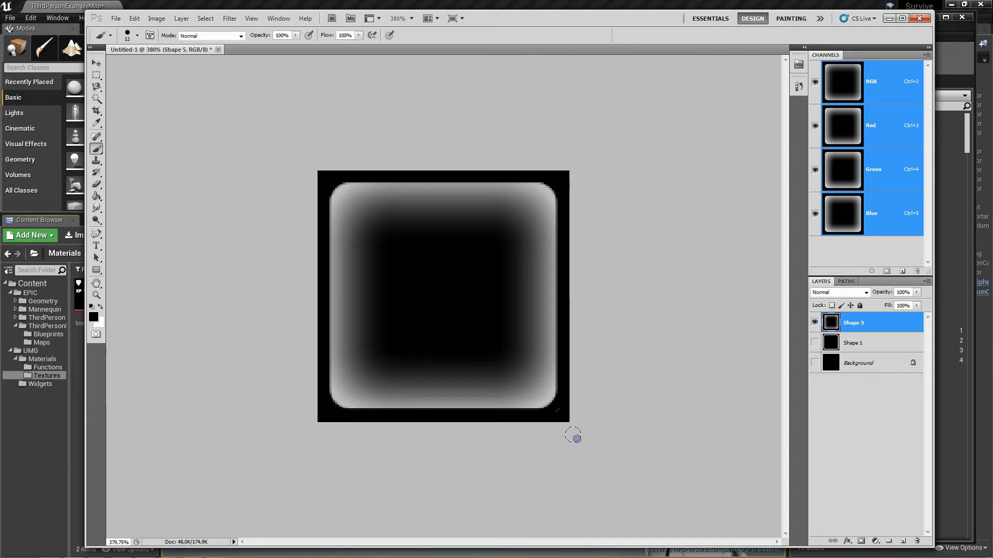
{"action": "left_click_drag", "start_coordinate": [572, 399], "coordinate": [532, 428]}
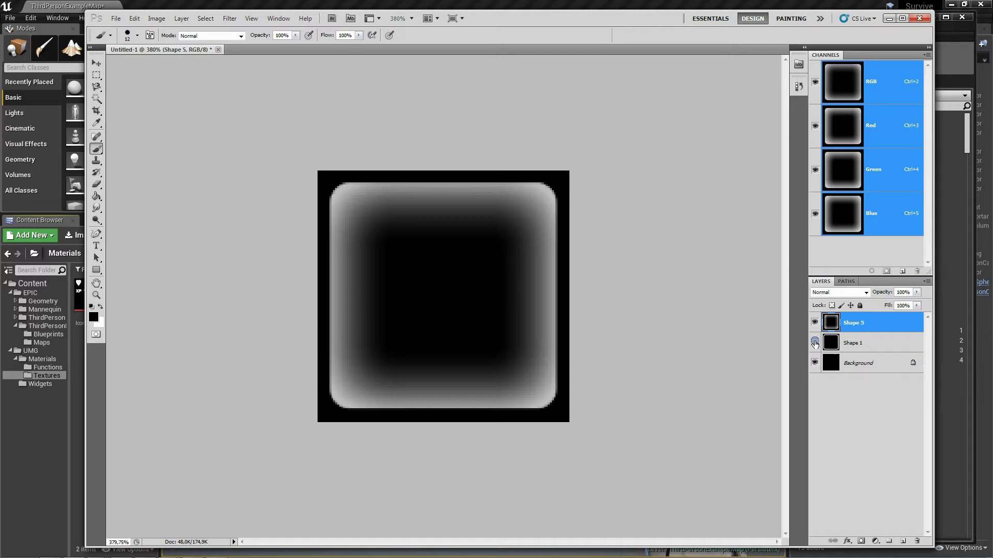
Hide the Shape 5 layer and duplicate the Shape 1 layer as Shape 1 copy
{"action": "left_click", "coordinate": [96, 63]}
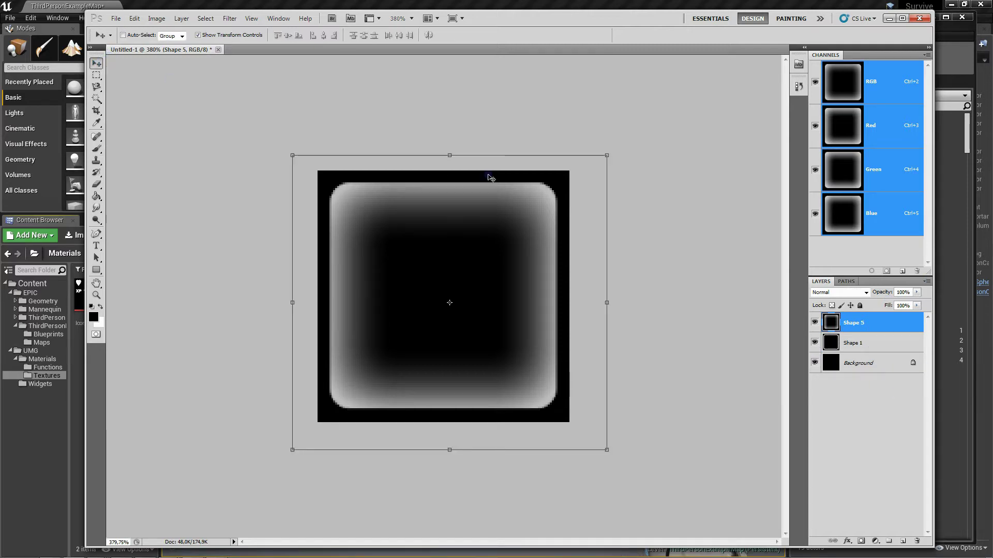
{"action": "left_click", "coordinate": [879, 346]}
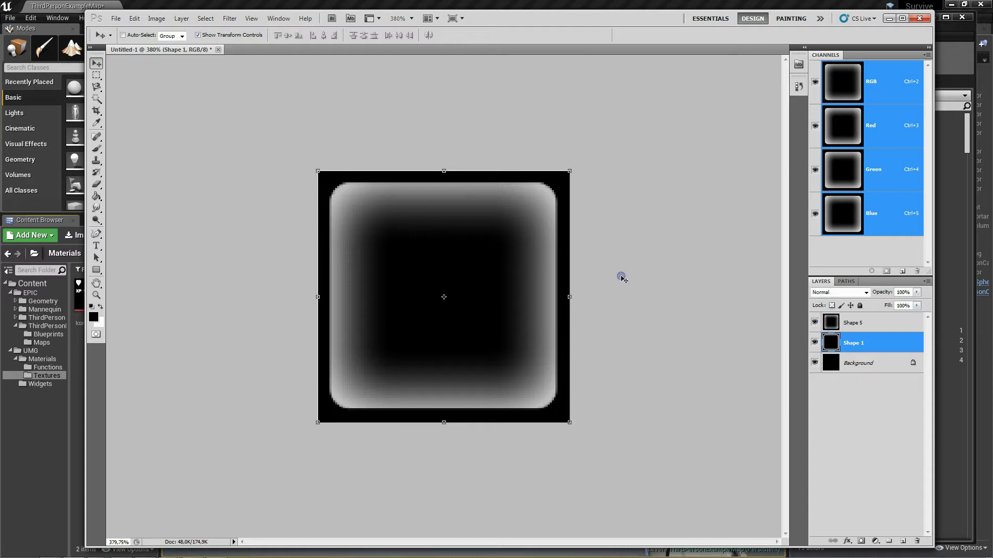
{"action": "left_click", "coordinate": [815, 324]}
{"action": "left_click", "coordinate": [886, 352]}
{"action": "right_click", "coordinate": [887, 345]}
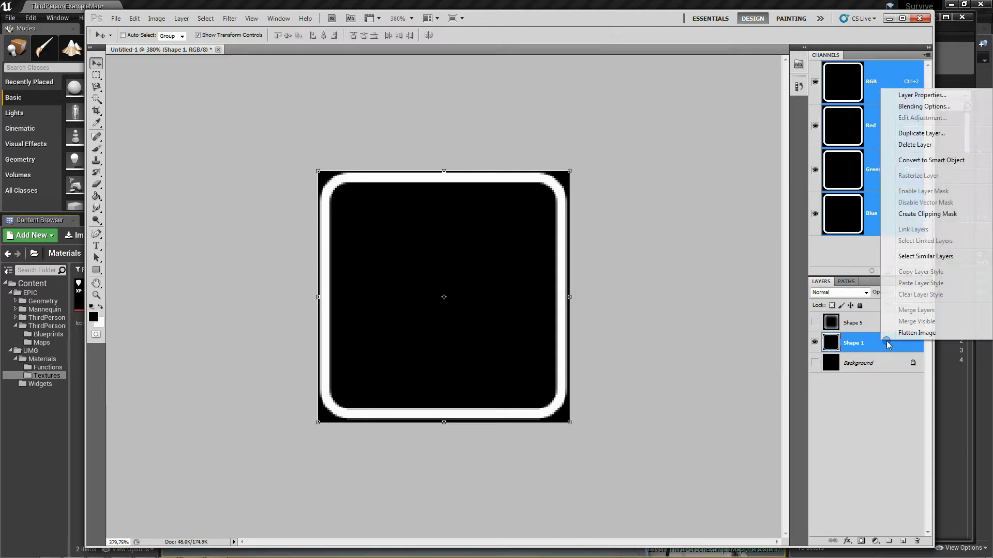
{"action": "left_click", "coordinate": [920, 134]}
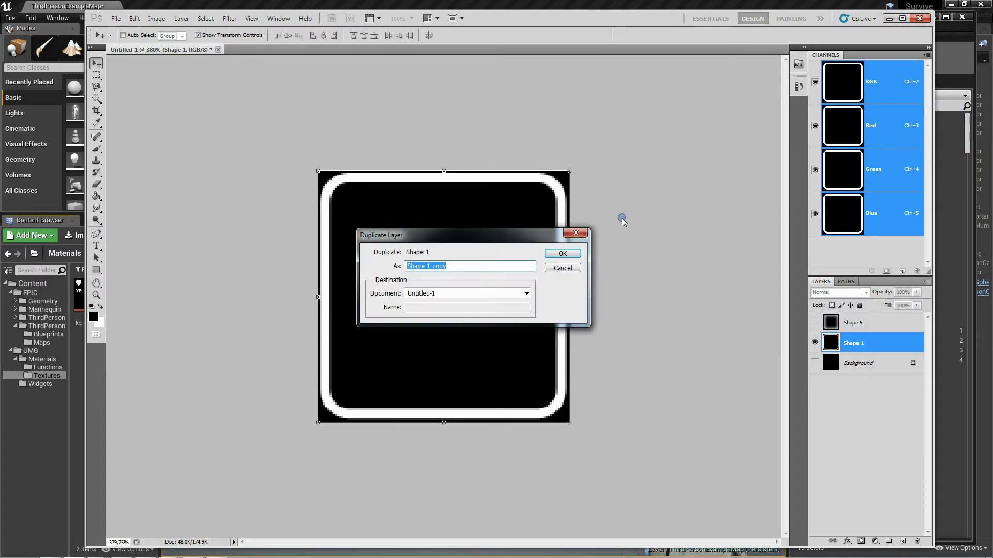
{"action": "left_click", "coordinate": [561, 250]}
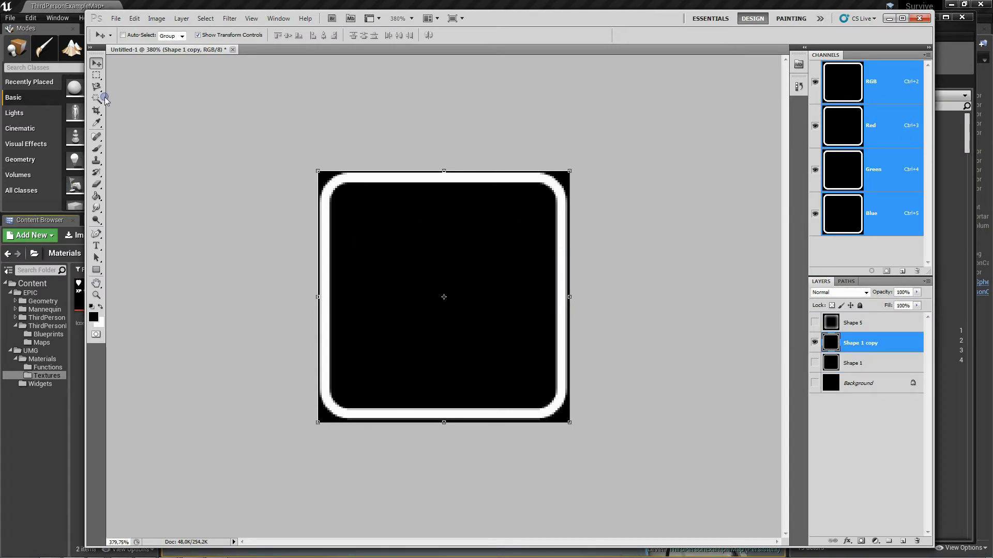
Select the black area outside Shape 1 copy's white border with the Magic Wand set to Contiguous, delete it and deselect
{"action": "left_click_drag", "start_coordinate": [96, 99], "coordinate": [146, 107]}
{"action": "left_click", "coordinate": [323, 179]}
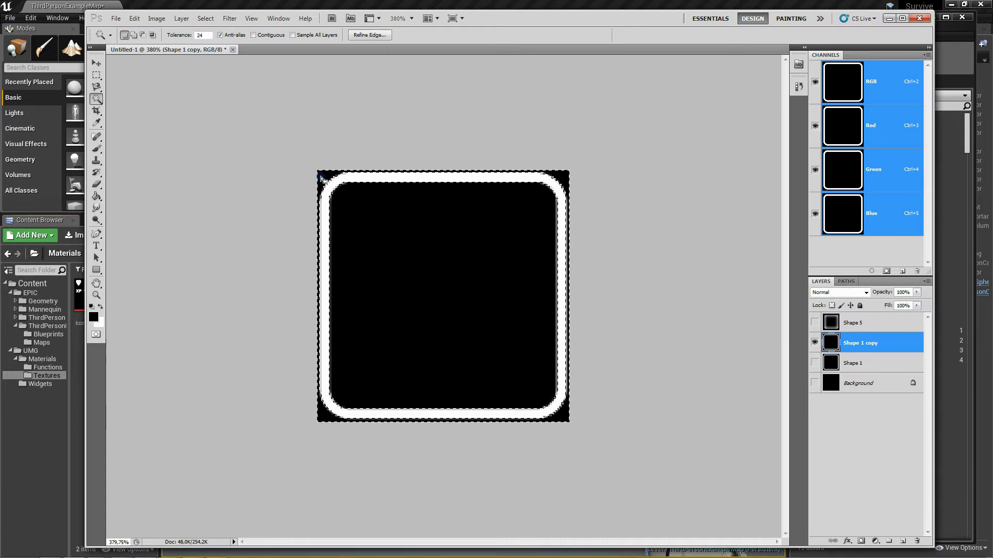
{"action": "key", "text": "ctrl+d"}
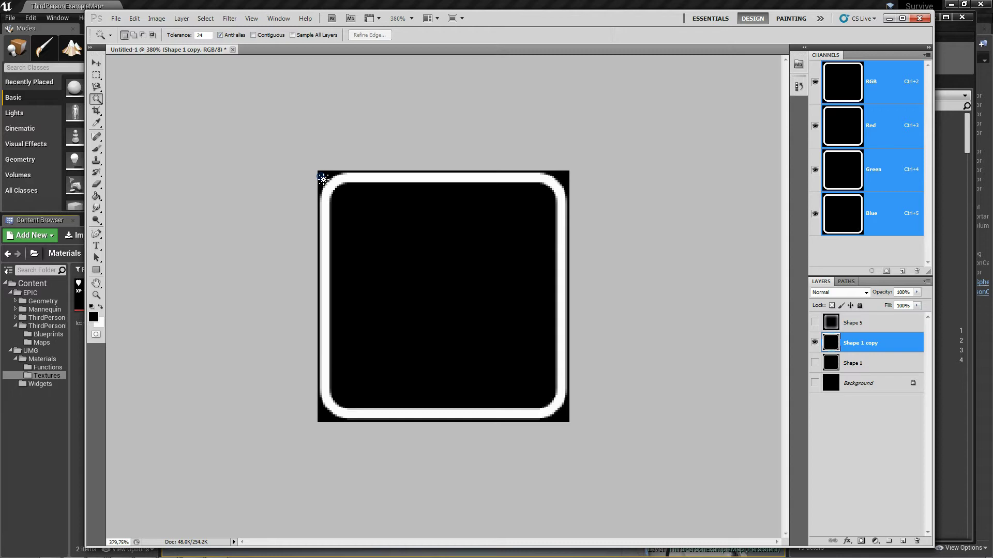
{"action": "left_click", "coordinate": [254, 35]}
{"action": "left_click", "coordinate": [324, 179]}
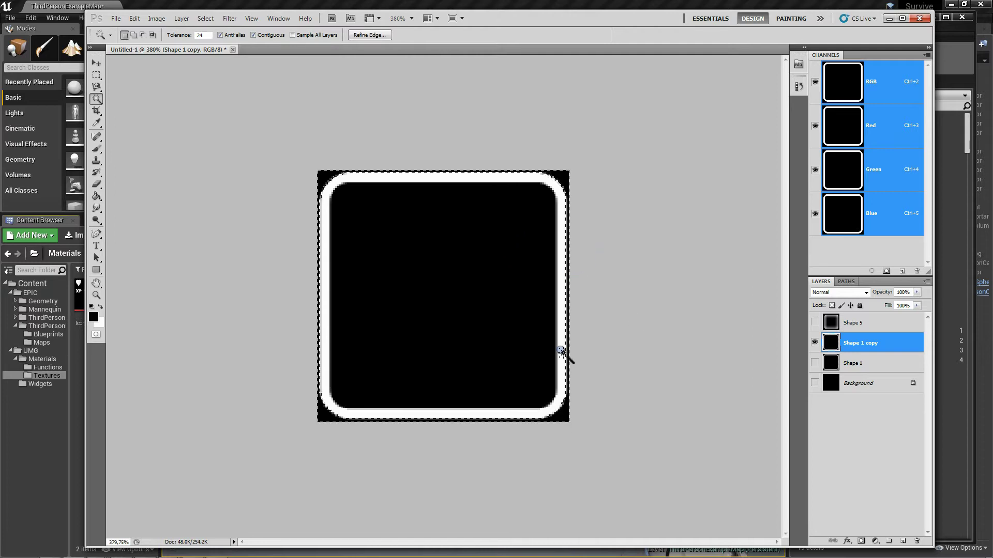
{"action": "key", "text": "Delete"}
{"action": "key", "text": "ctrl+d"}
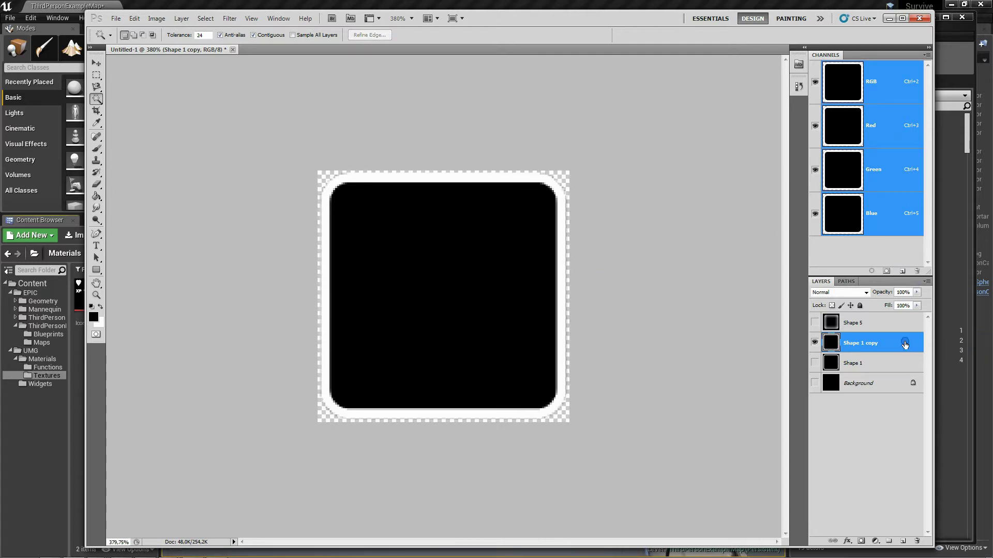
Apply a white Color Overlay to the Shape 1 copy layer
{"action": "double_click", "coordinate": [905, 344]}
{"action": "left_click", "coordinate": [600, 327]}
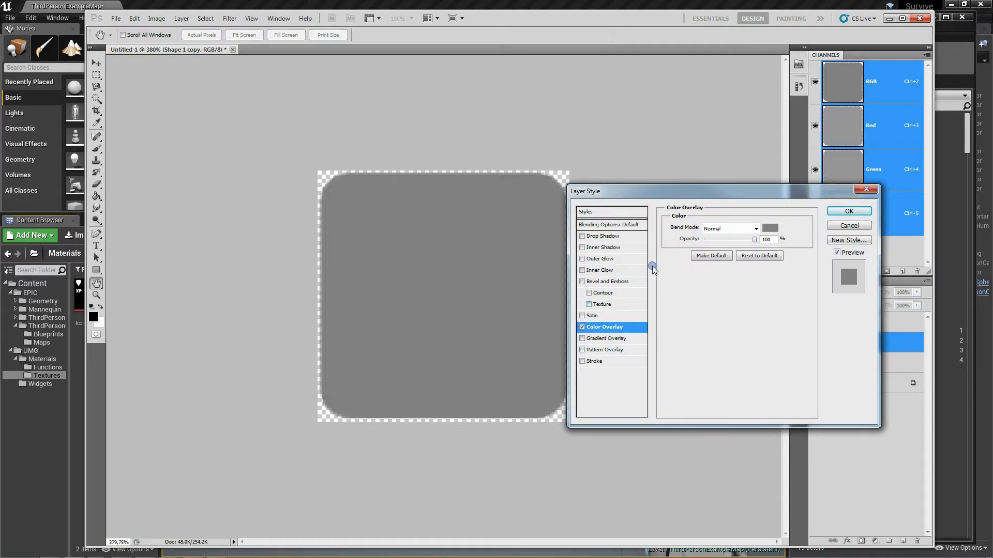
{"action": "left_click", "coordinate": [770, 228]}
{"action": "left_click_drag", "start_coordinate": [721, 336], "coordinate": [753, 317]}
{"action": "left_click", "coordinate": [835, 323]}
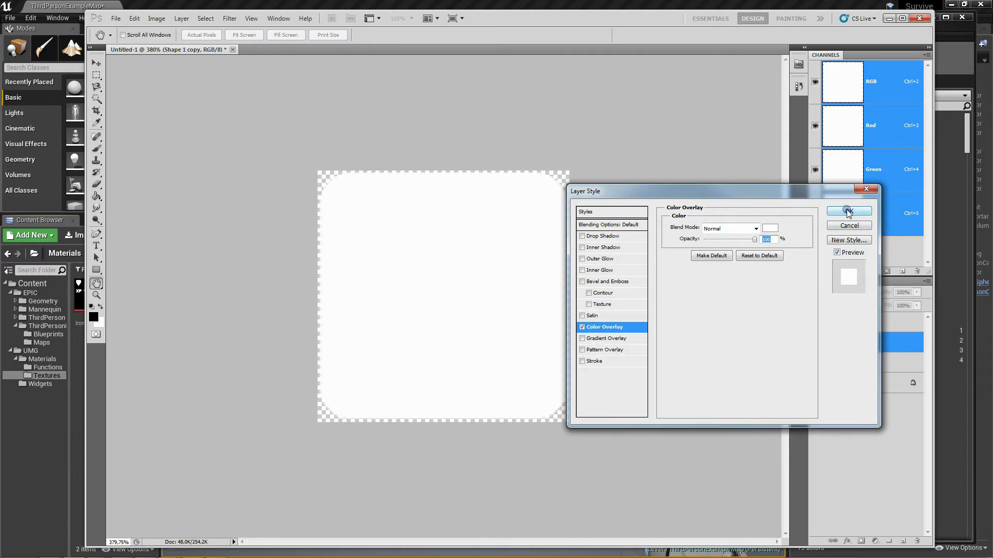
{"action": "left_click", "coordinate": [848, 211]}
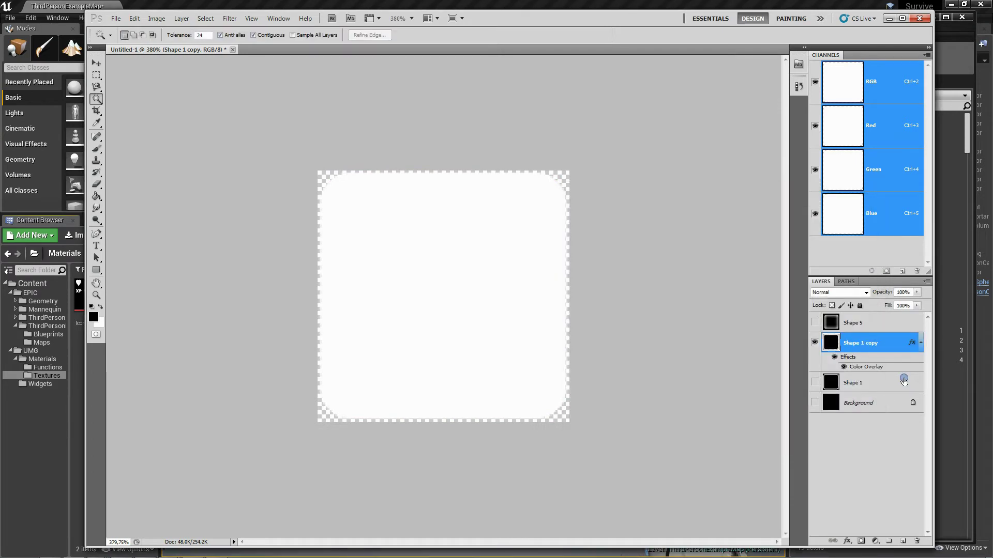
Place a new black-filled layer directly beneath Shape 1 copy and merge the two
{"action": "key", "text": "ctrl+shift+n"}
{"action": "key", "text": "Return"}
{"action": "left_click_drag", "start_coordinate": [886, 343], "coordinate": [886, 391]}
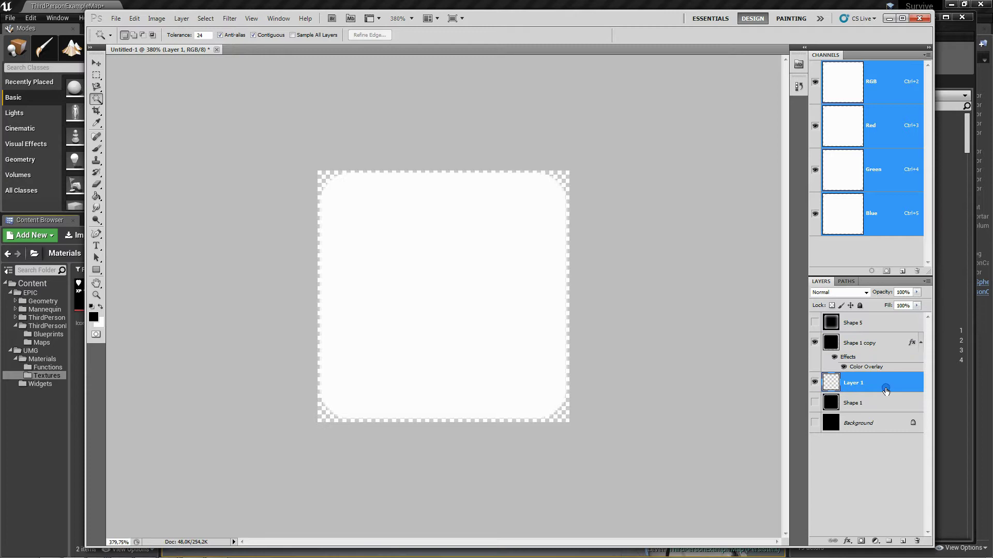
{"action": "right_click", "coordinate": [96, 196]}
{"action": "left_click", "coordinate": [134, 202]}
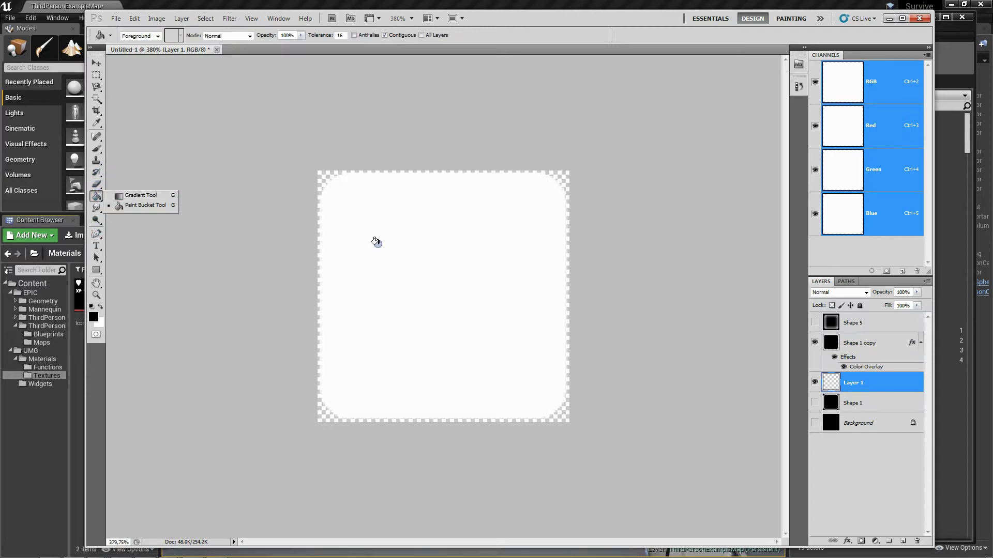
{"action": "left_click", "coordinate": [375, 241]}
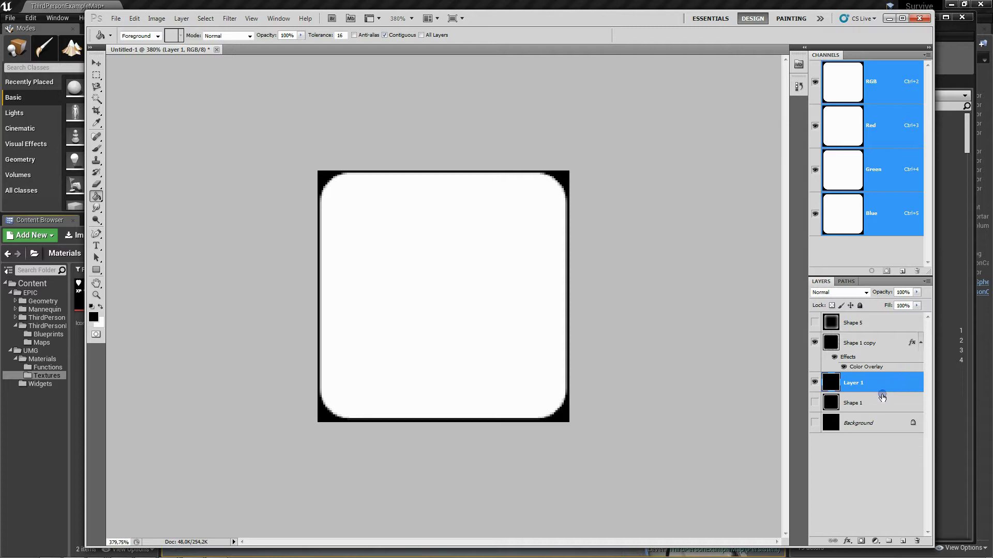
{"action": "left_click", "coordinate": [871, 343], "text": "ctrl"}
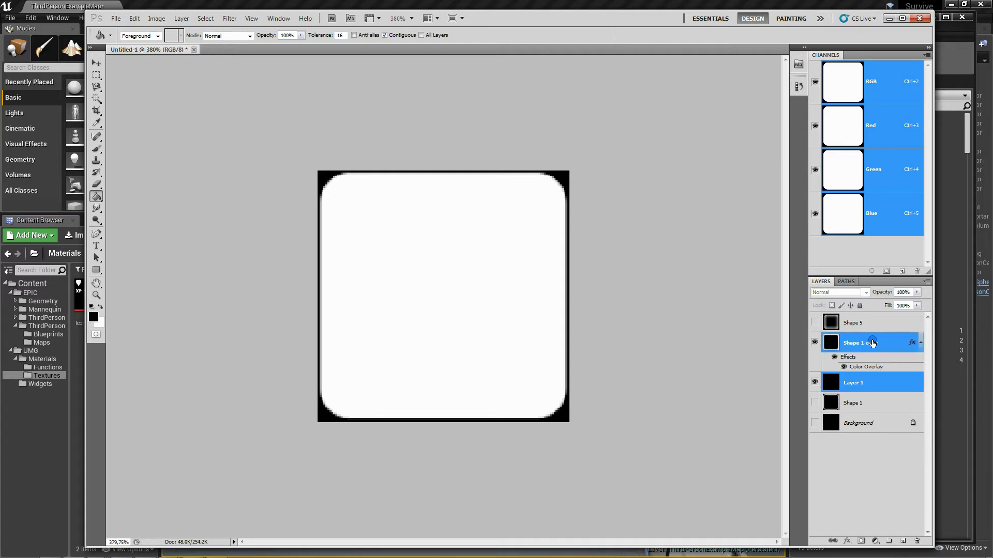
{"action": "key", "text": "ctrl+e"}
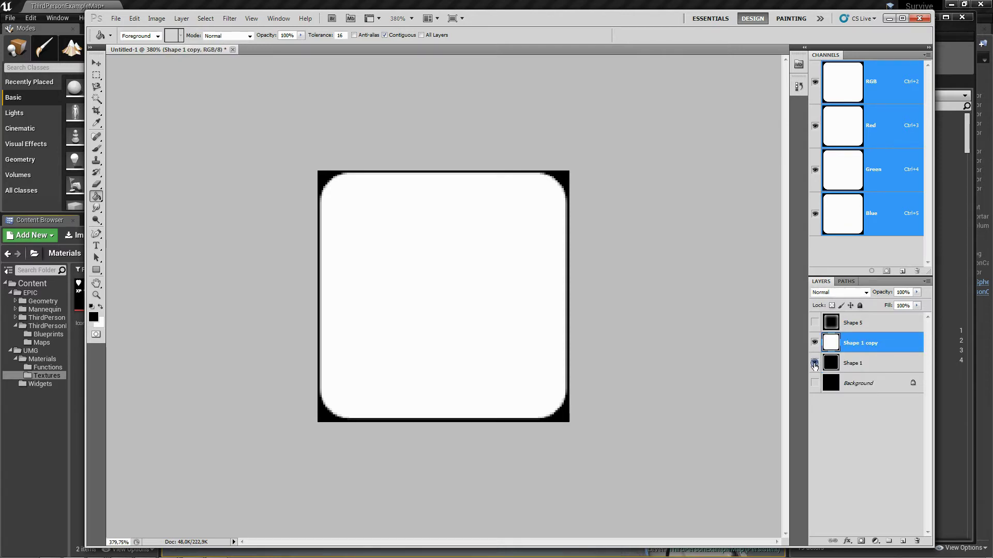
Compare the Shape 5, Shape 1 copy and Shape 1 layers by toggling the visibility of the upper two
{"action": "left_click", "coordinate": [814, 323]}
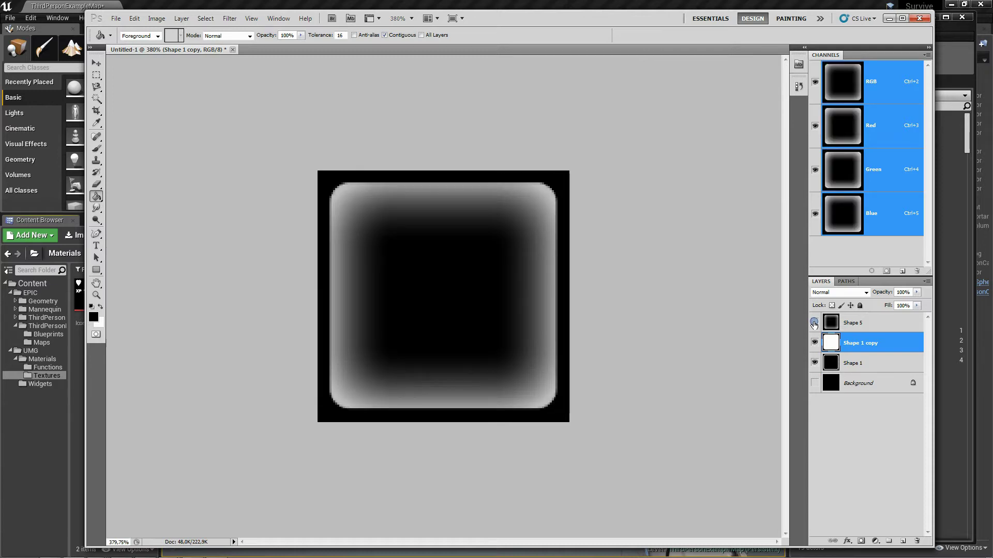
{"action": "left_click", "coordinate": [814, 324]}
{"action": "left_click", "coordinate": [815, 342]}
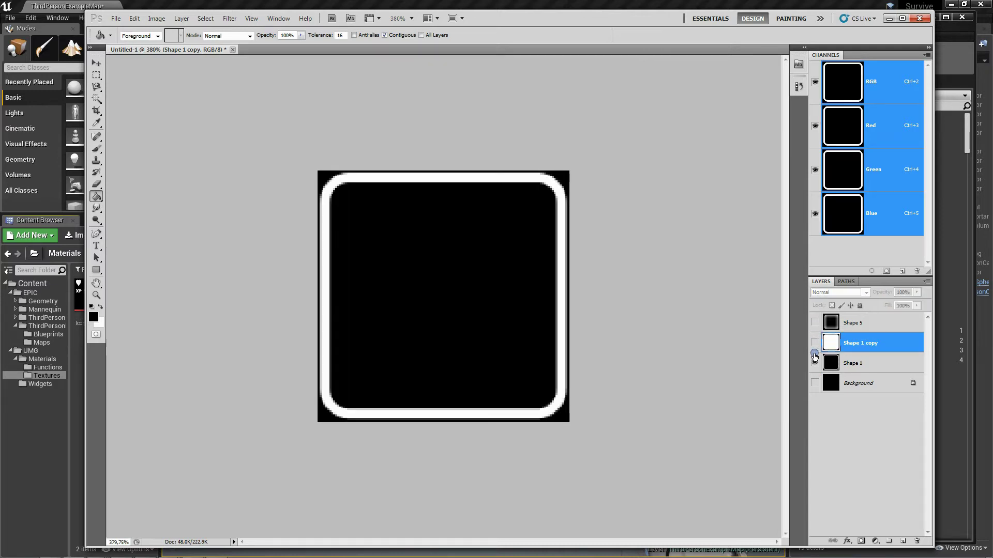
Create a new 128 x 128 pixel RGB document with a white background
{"action": "left_click", "coordinate": [116, 19]}
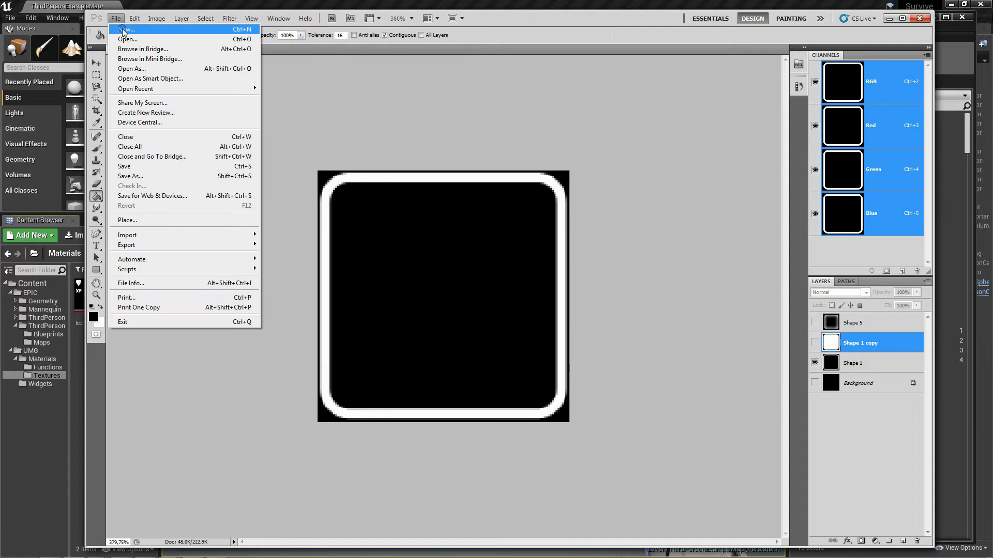
{"action": "left_click", "coordinate": [135, 32]}
{"action": "left_click", "coordinate": [471, 289]}
{"action": "double_click", "coordinate": [471, 289]}
{"action": "type", "text": "128"}
{"action": "key", "text": "Tab"}
{"action": "key", "text": "Tab"}
{"action": "type", "text": "128"}
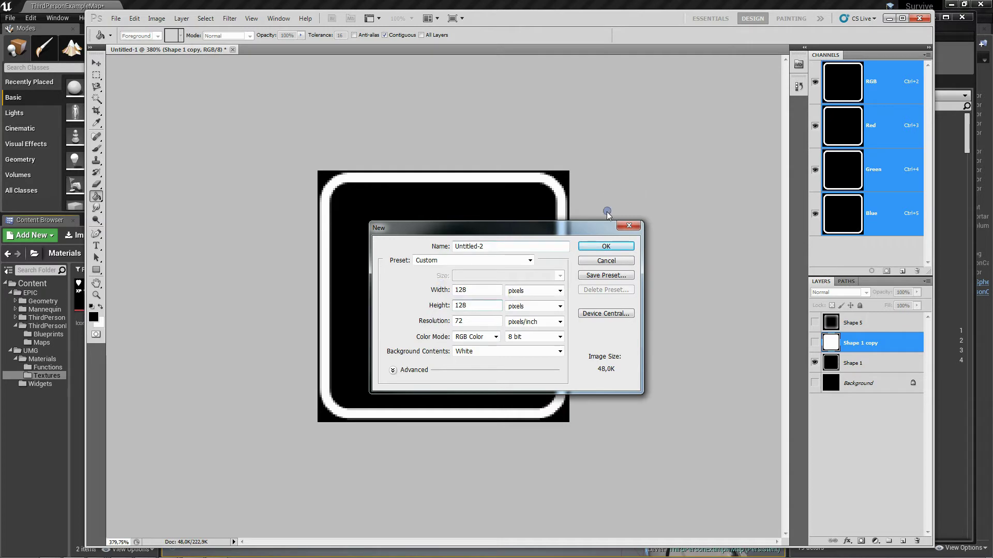
{"action": "left_click", "coordinate": [622, 246]}
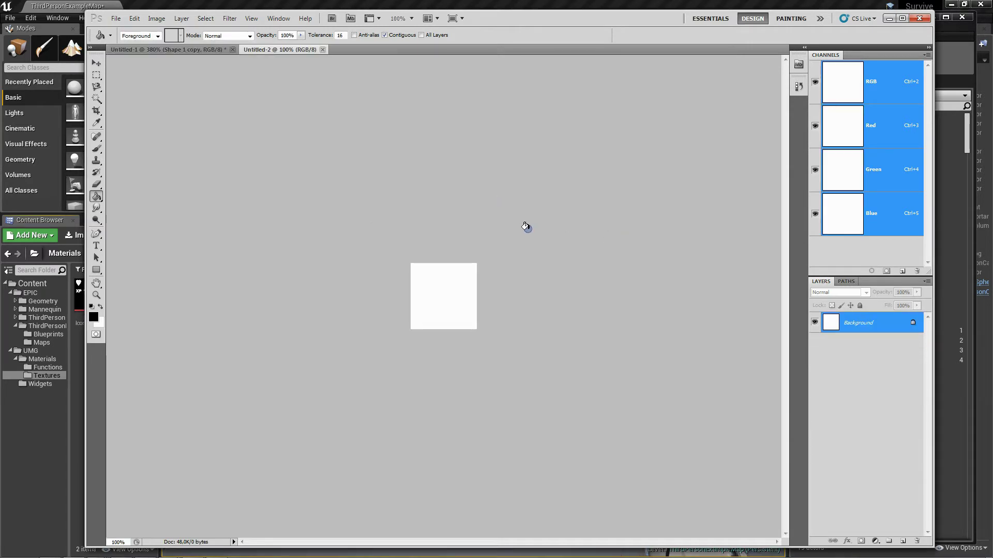
{"action": "scroll", "coordinate": [441, 290], "scroll_direction": "up", "scroll_amount": 5, "text": "alt"}
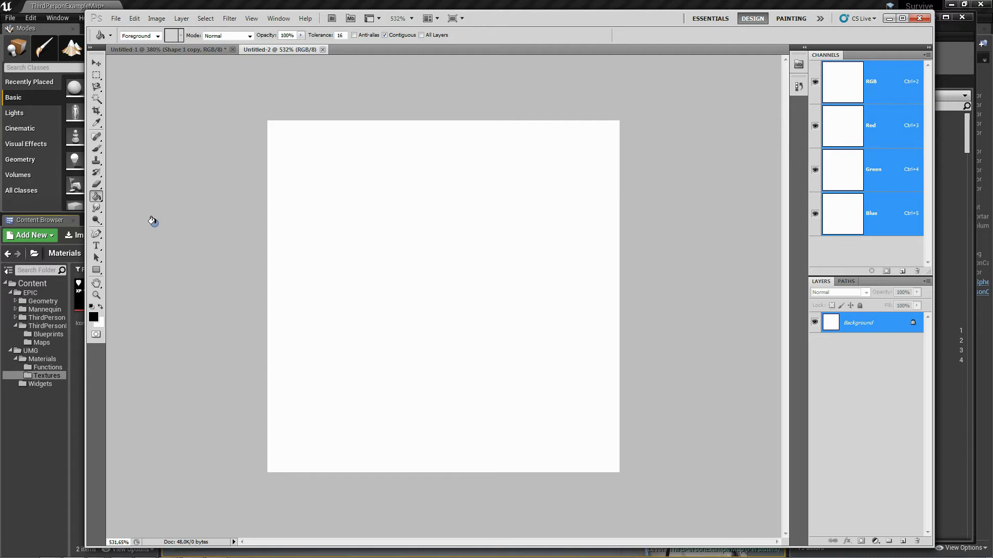
Check the pixel dimensions of the Untitled-1 document without changing them
{"action": "left_click", "coordinate": [192, 49]}
{"action": "left_click", "coordinate": [181, 18]}
{"action": "mouse_move", "coordinate": [156, 18]}
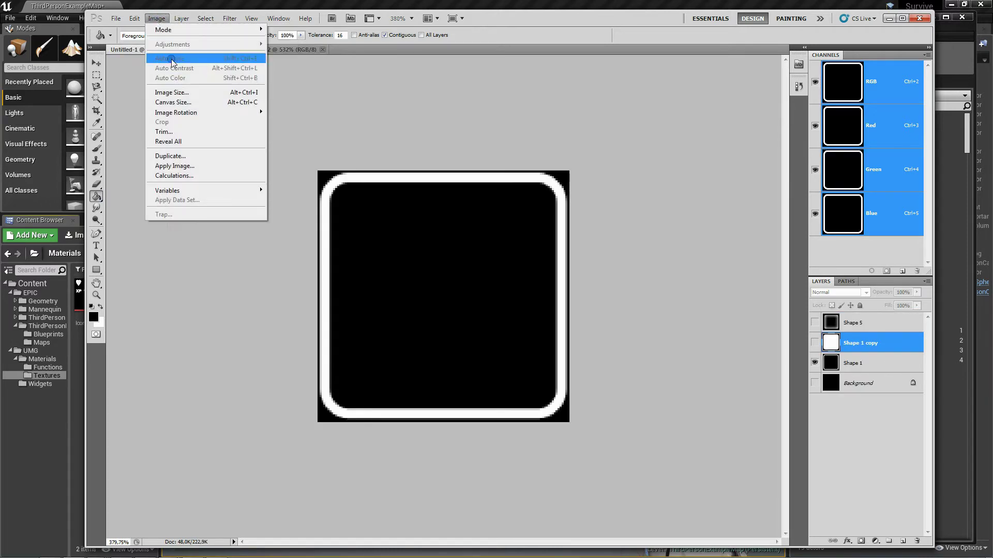
{"action": "left_click", "coordinate": [179, 92]}
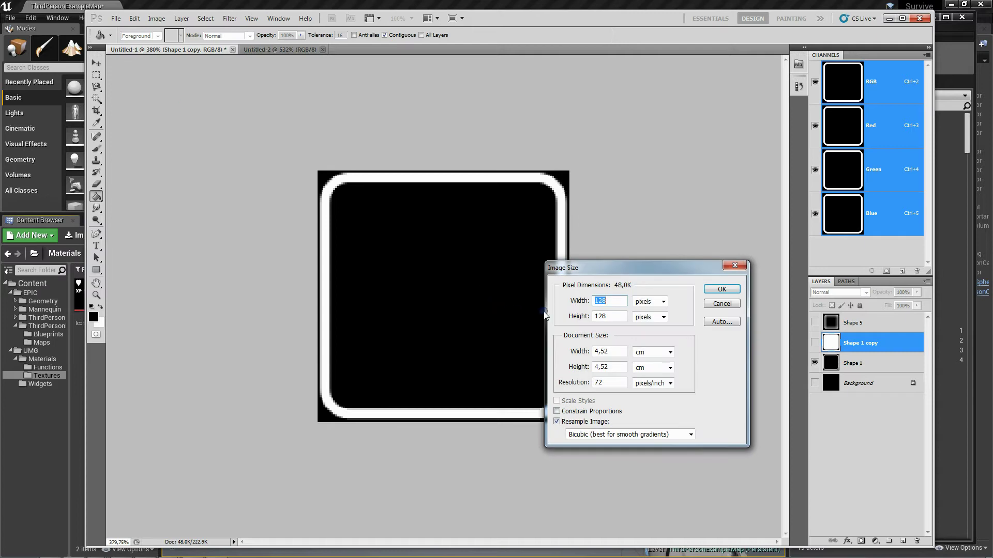
{"action": "left_click", "coordinate": [730, 302]}
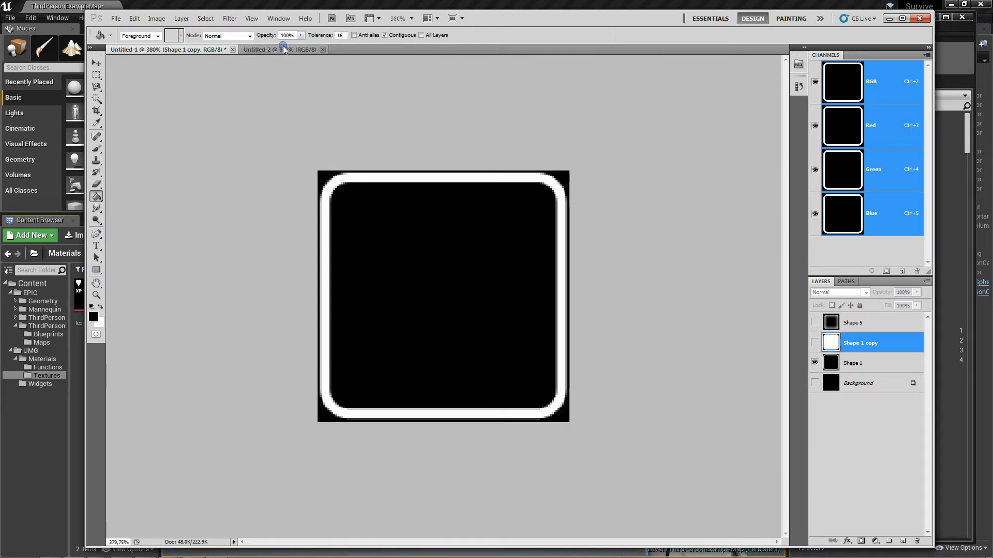
Fill the background of the Untitled-2 document with black
{"action": "left_click", "coordinate": [283, 49]}
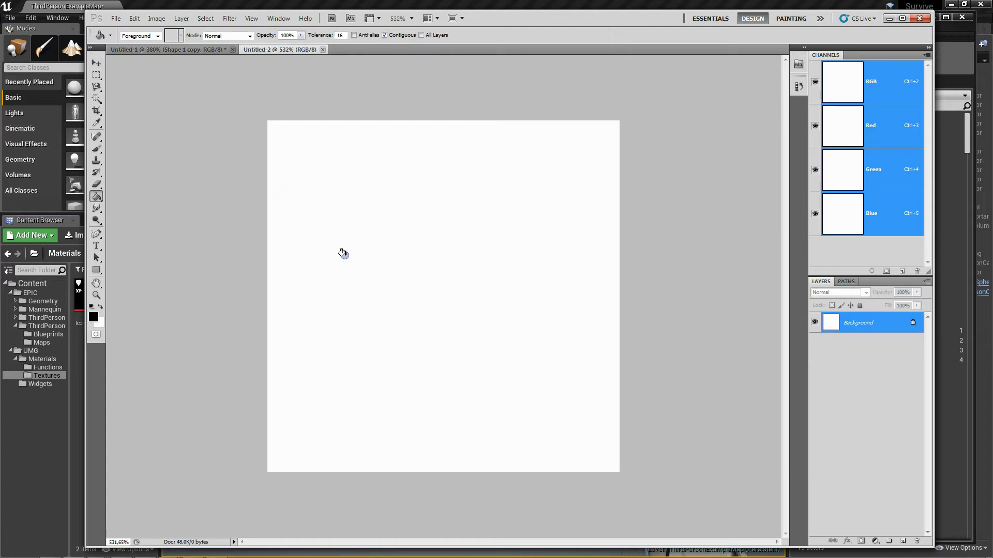
{"action": "left_click", "coordinate": [392, 255]}
{"action": "scroll", "coordinate": [432, 234], "scroll_direction": "up", "scroll_amount": 1, "text": "alt"}
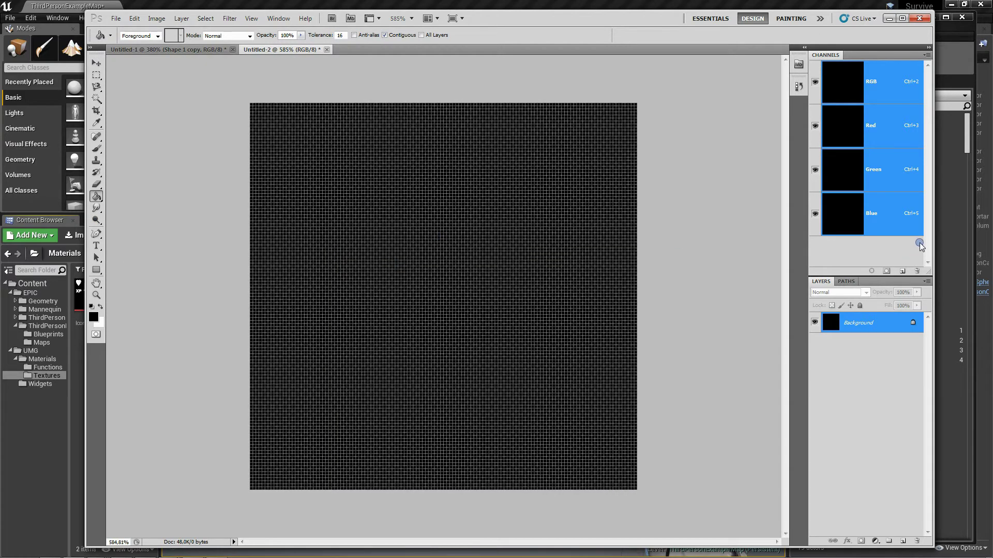
Show the Shape 1 copy layer in Untitled-1 and copy its solid mask into the Red channel of Untitled-2
{"action": "left_click", "coordinate": [202, 50]}
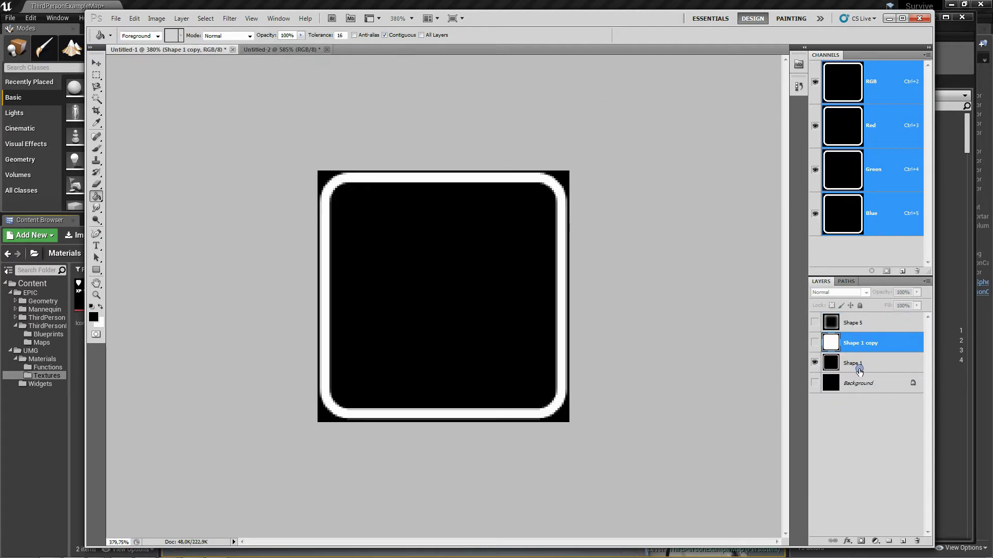
{"action": "left_click", "coordinate": [815, 344]}
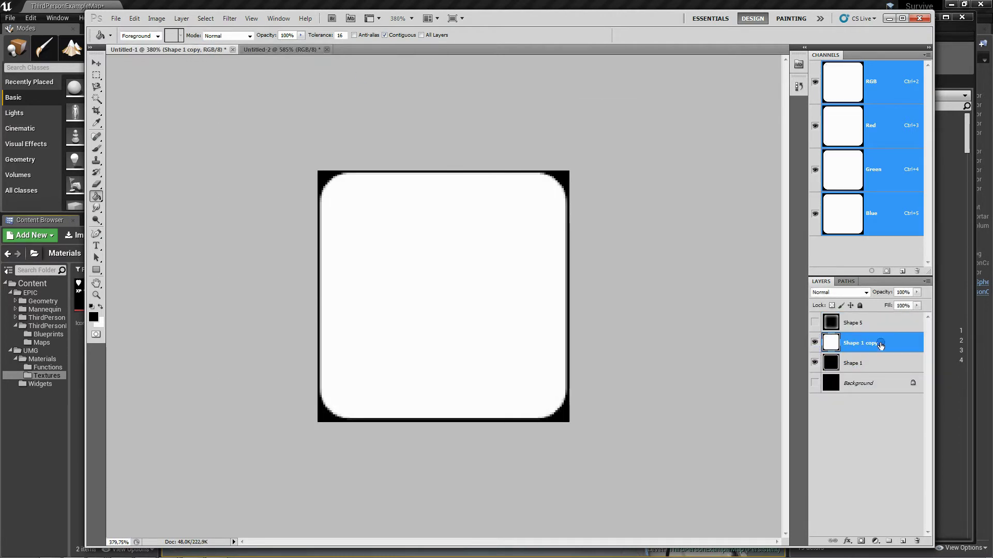
{"action": "left_click", "coordinate": [281, 50]}
{"action": "left_click", "coordinate": [874, 126]}
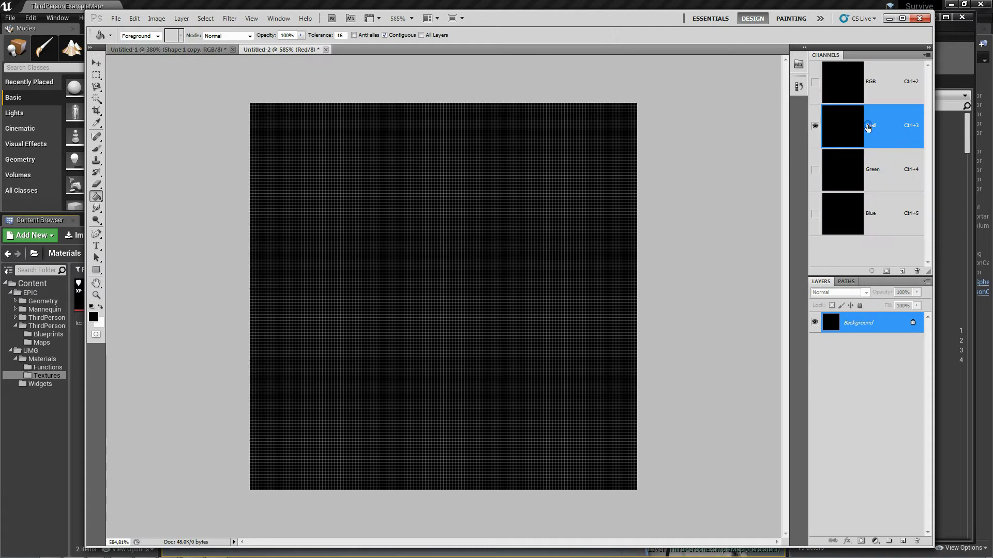
{"action": "key", "text": "ctrl+v"}
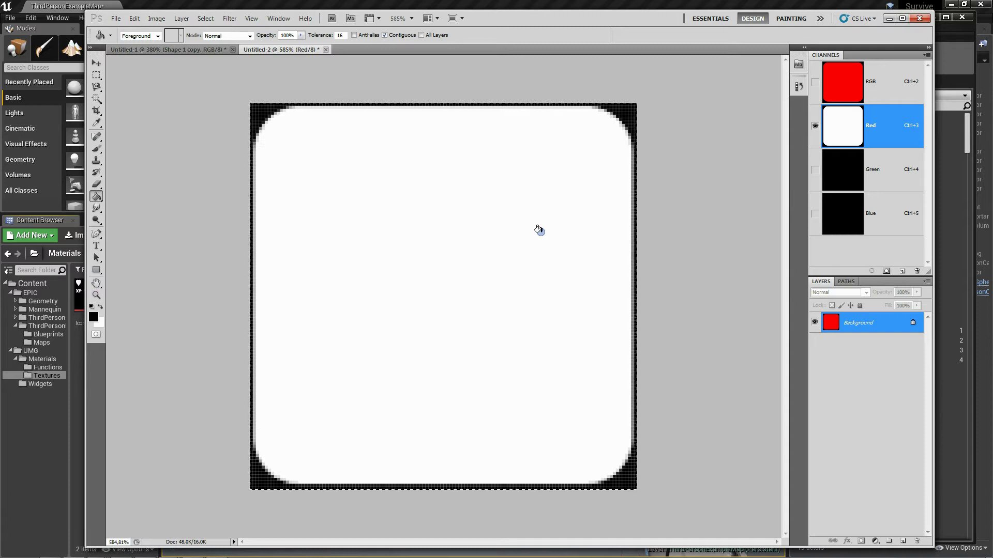
Hide Shape 1 copy in Untitled-1 and copy the Shape 1 border layer into the Green channel of Untitled-2
{"action": "left_click", "coordinate": [189, 50]}
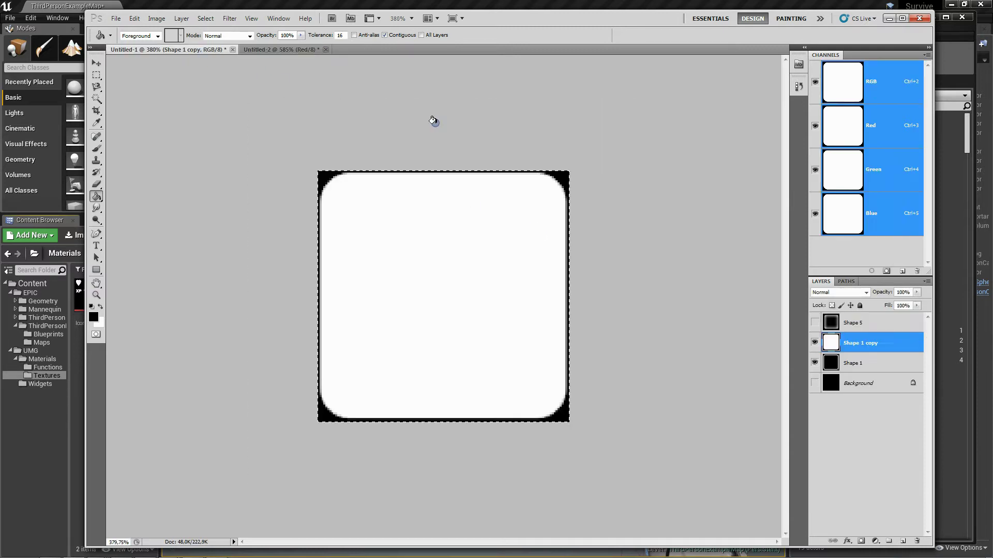
{"action": "left_click", "coordinate": [815, 343]}
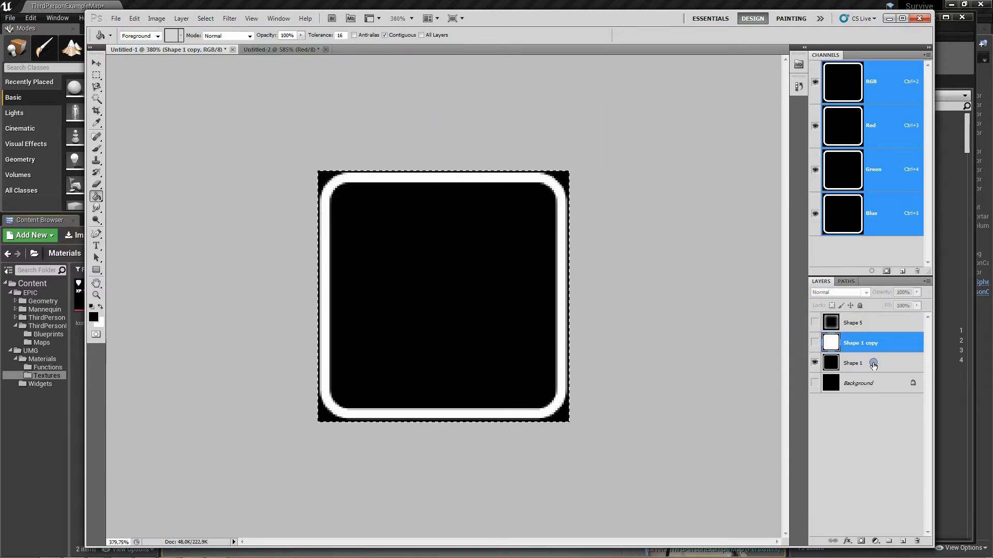
{"action": "left_click", "coordinate": [873, 364]}
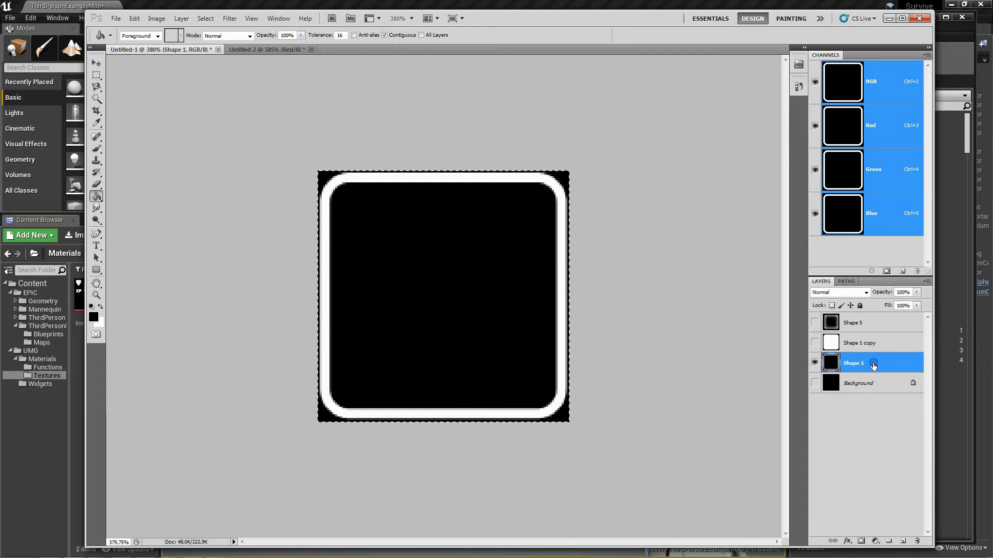
{"action": "left_click", "coordinate": [259, 50]}
{"action": "left_click", "coordinate": [896, 172]}
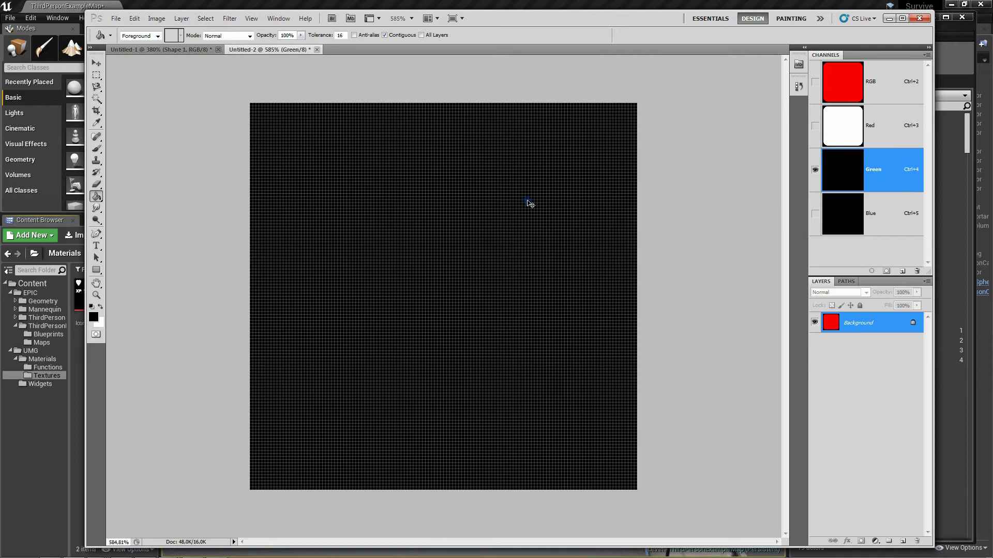
{"action": "key", "text": "ctrl+v"}
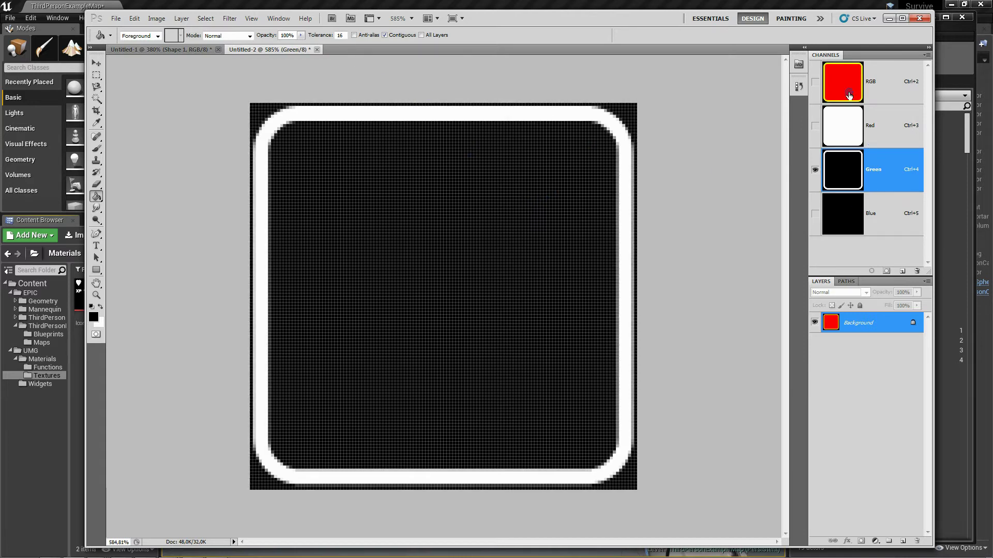
Show the Shape 5 layer in Untitled-1 and copy its inner glow into the Blue channel of Untitled-2
{"action": "left_click", "coordinate": [176, 48]}
{"action": "key", "text": "ctrl+d"}
{"action": "left_click", "coordinate": [888, 322]}
{"action": "left_click", "coordinate": [814, 322]}
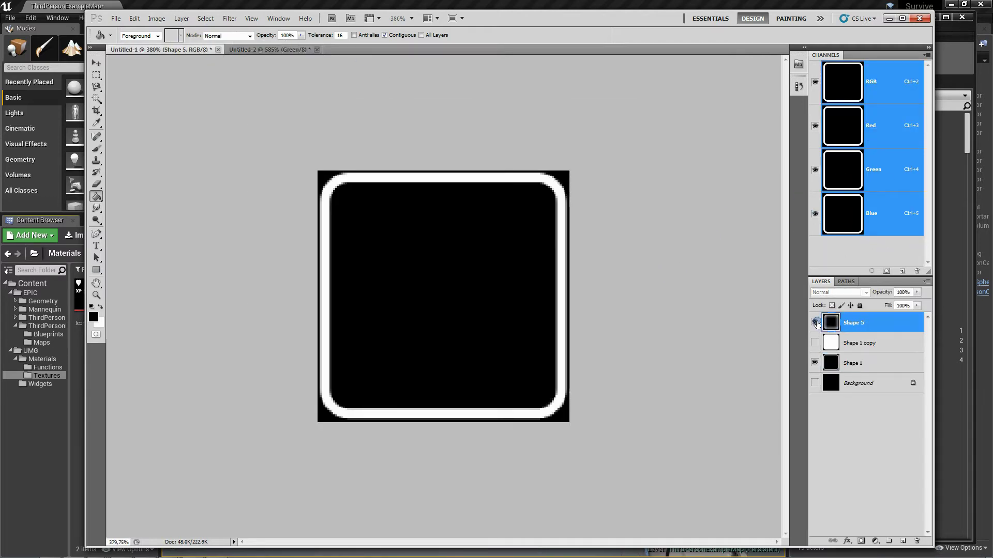
{"action": "key", "text": "ctrl+a"}
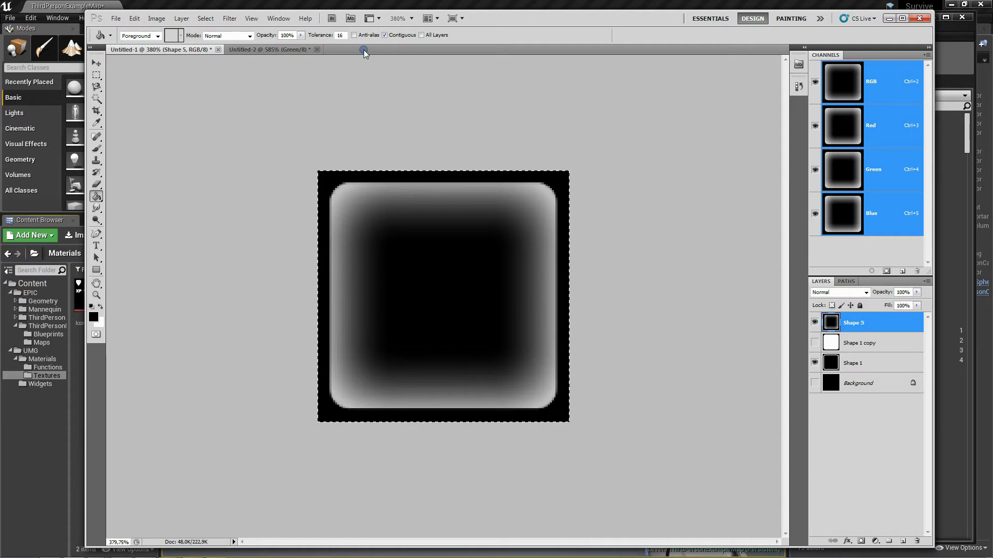
{"action": "left_click", "coordinate": [281, 49]}
{"action": "left_click", "coordinate": [874, 221]}
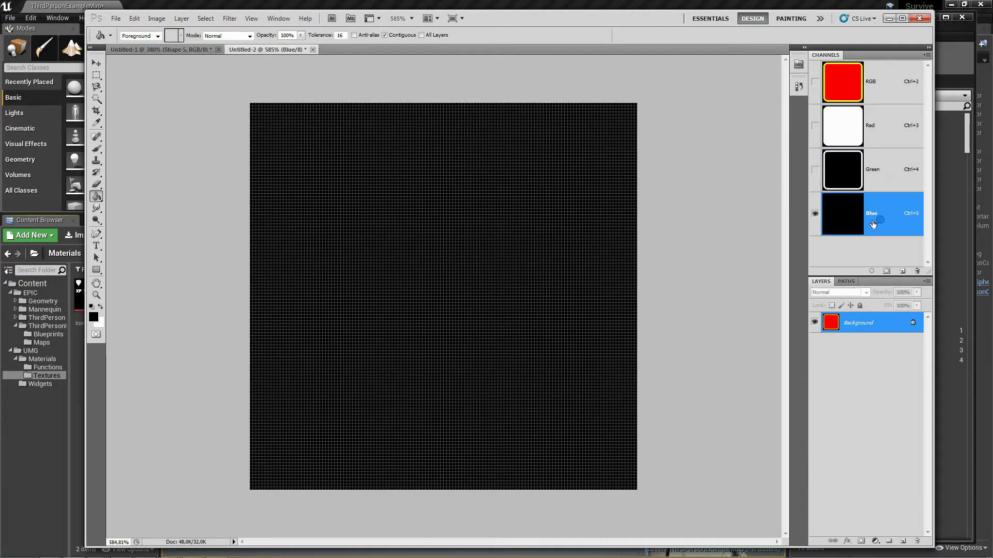
{"action": "key", "text": "ctrl+v"}
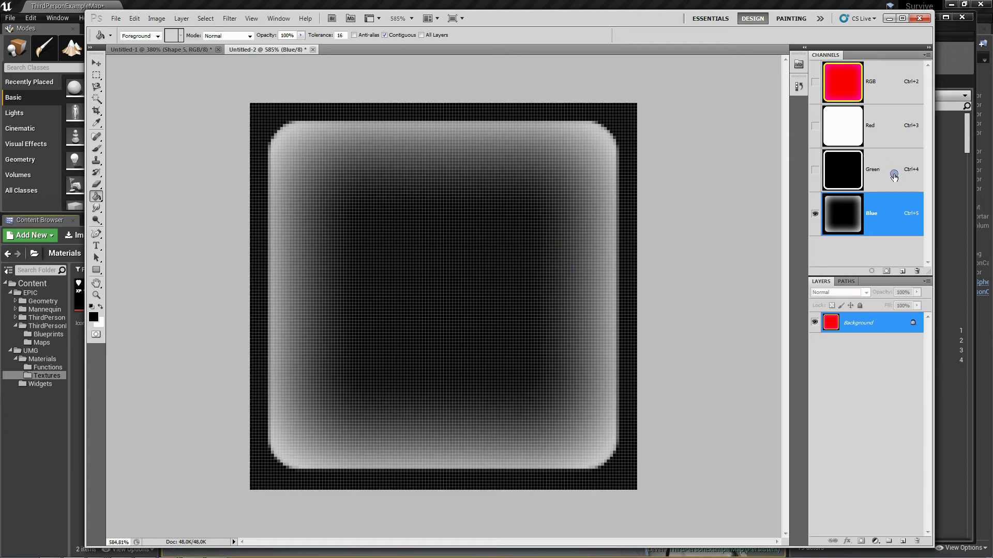
Display all RGB channels of Untitled-2 together and inspect the combined mask
{"action": "left_click", "coordinate": [814, 81]}
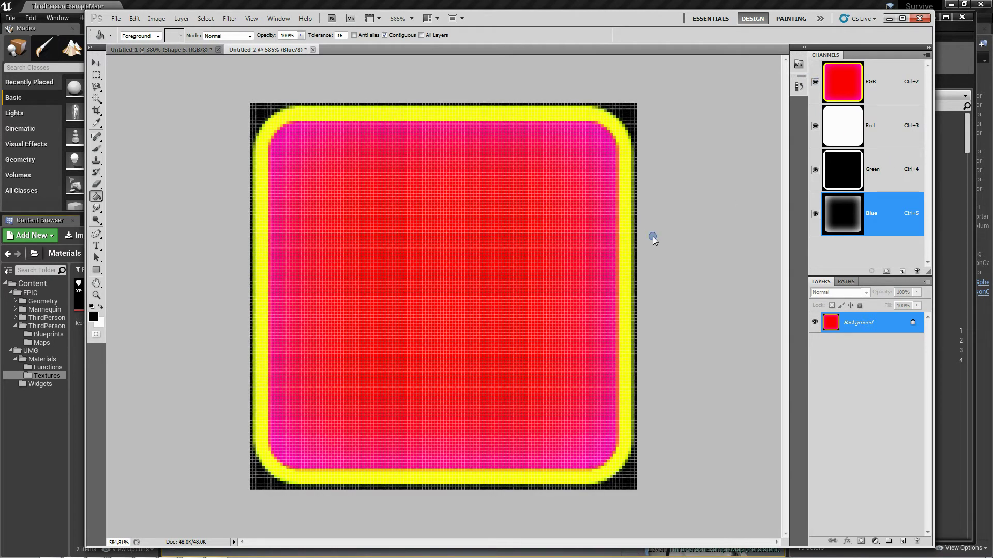
{"action": "scroll", "coordinate": [429, 287], "scroll_direction": "down", "scroll_amount": 2, "text": "alt"}
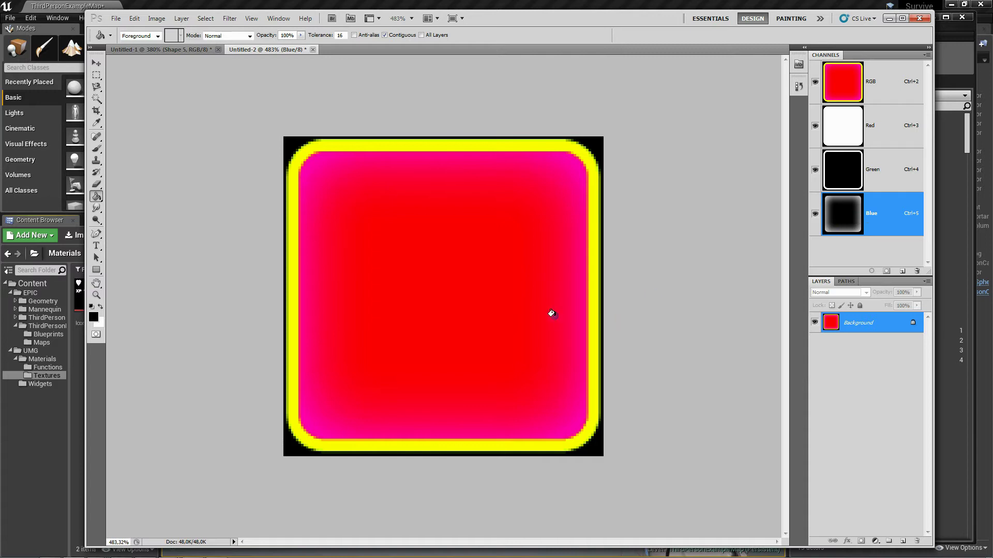
{"action": "scroll", "coordinate": [551, 313], "scroll_direction": "up", "scroll_amount": 2, "text": "alt"}
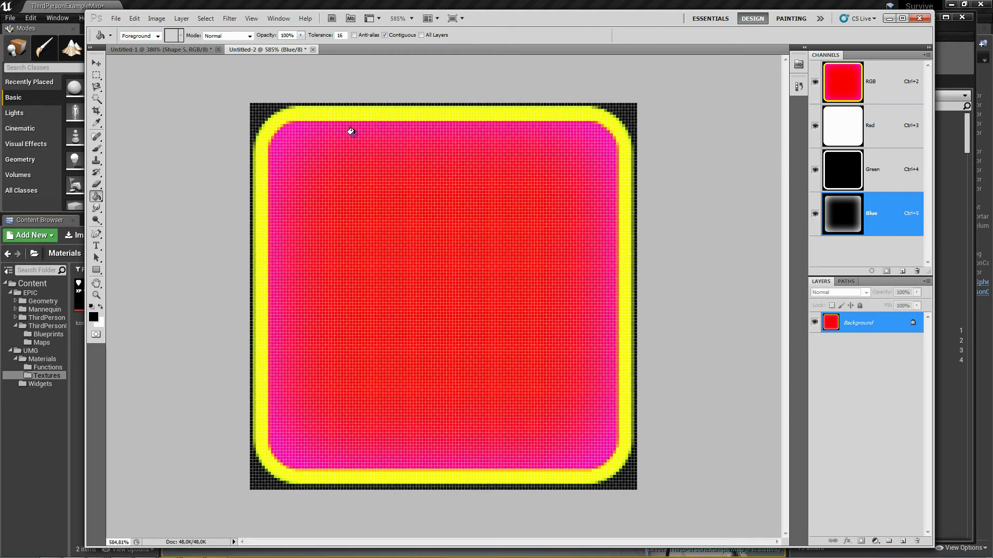
Clear the selection in Untitled-1, look over its glow layer and return to the Untitled-2 document
{"action": "left_click", "coordinate": [178, 51]}
{"action": "key", "text": "ctrl+d"}
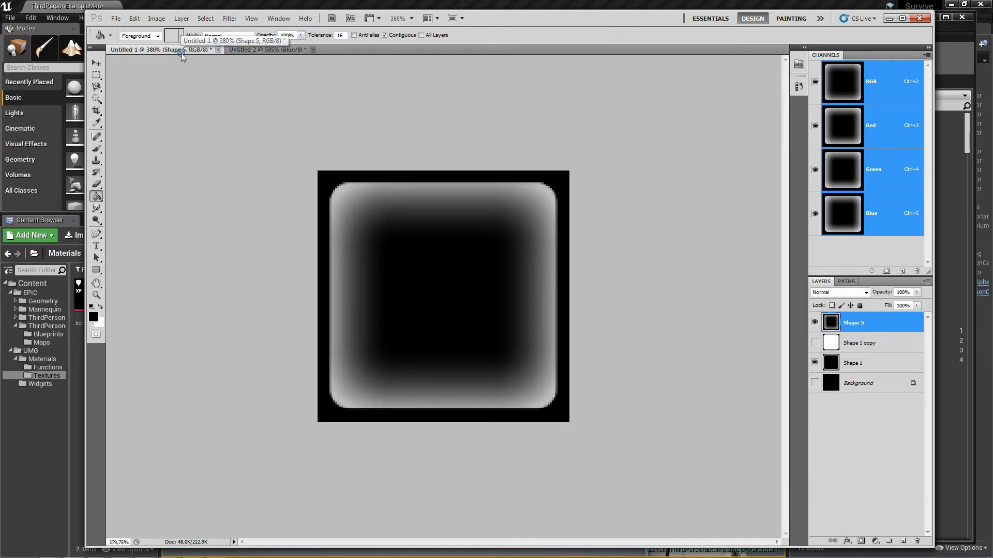
{"action": "scroll", "coordinate": [498, 272], "scroll_direction": "up", "scroll_amount": 3}
{"action": "scroll", "coordinate": [498, 272], "scroll_direction": "down", "scroll_amount": 1}
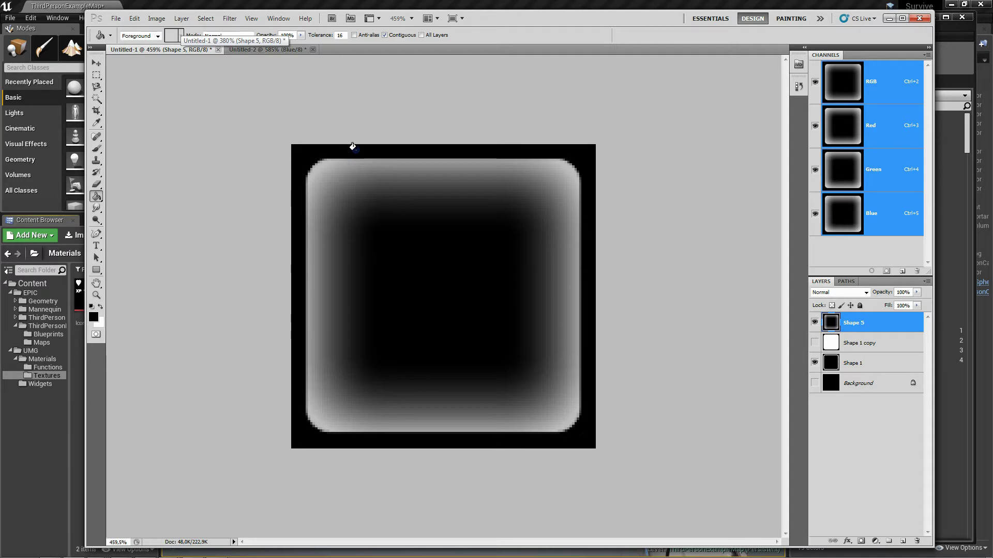
{"action": "left_click", "coordinate": [275, 50]}
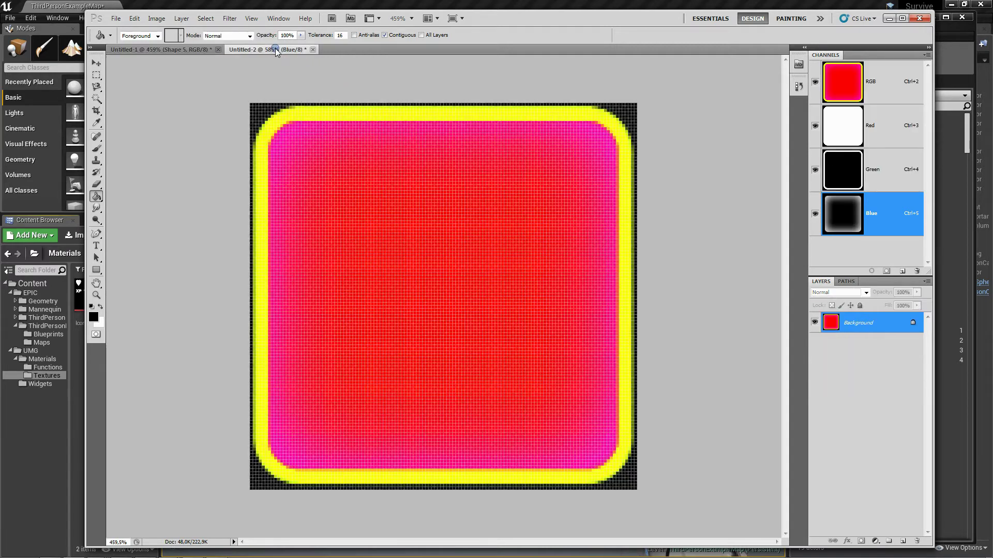
Save Untitled-2 in the Textures folder as a Targa file named IconBorderMasks at 24 bits/pixel
{"action": "left_click", "coordinate": [119, 19]}
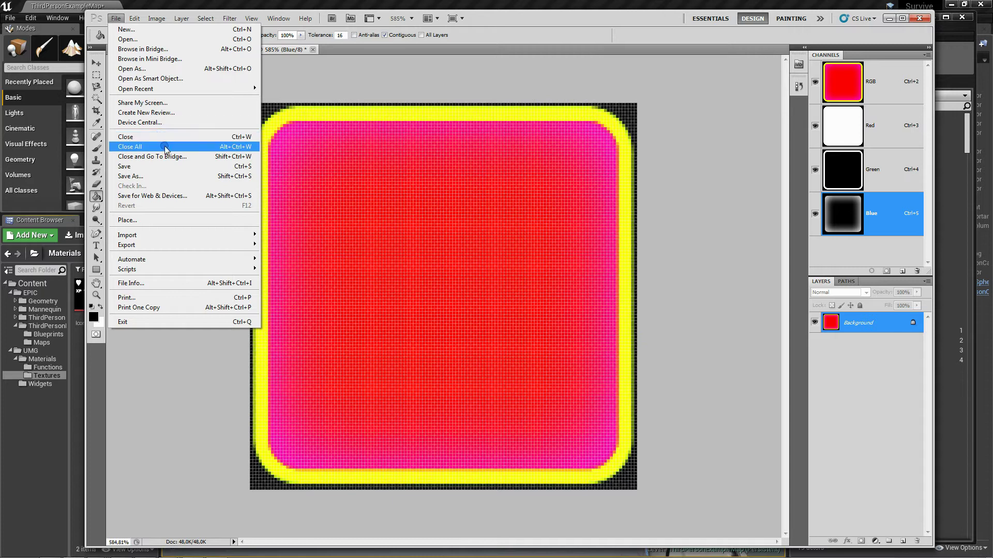
{"action": "left_click", "coordinate": [176, 177]}
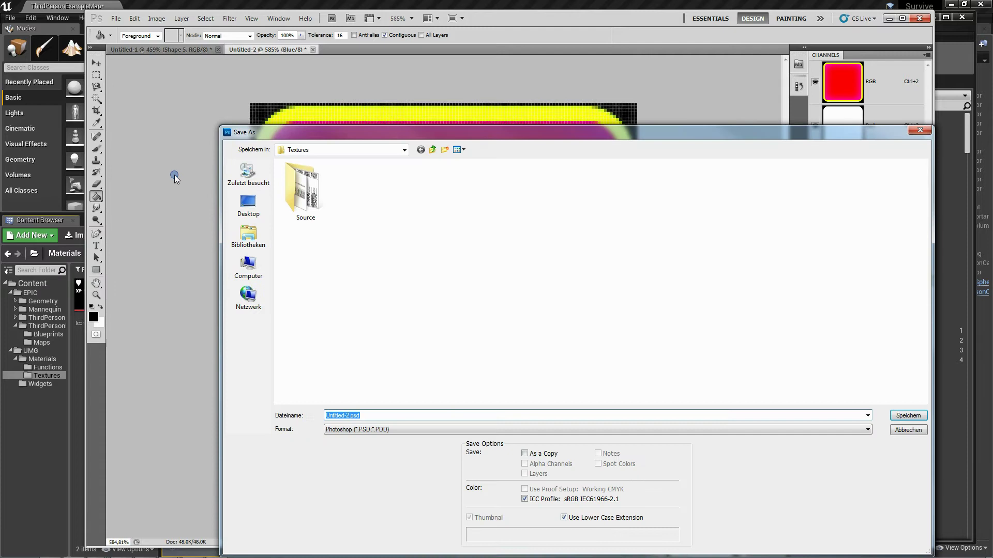
{"action": "left_click", "coordinate": [403, 430]}
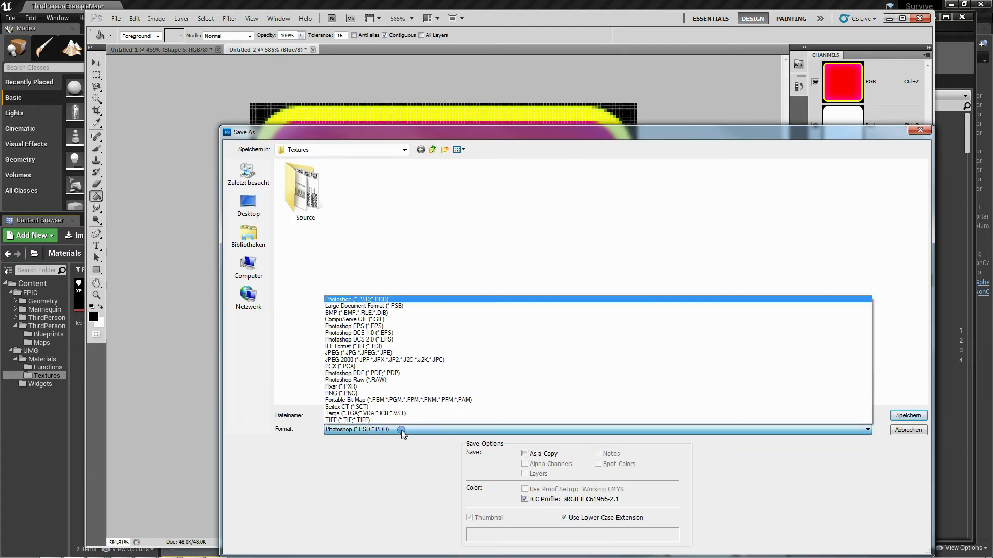
{"action": "left_click", "coordinate": [396, 414]}
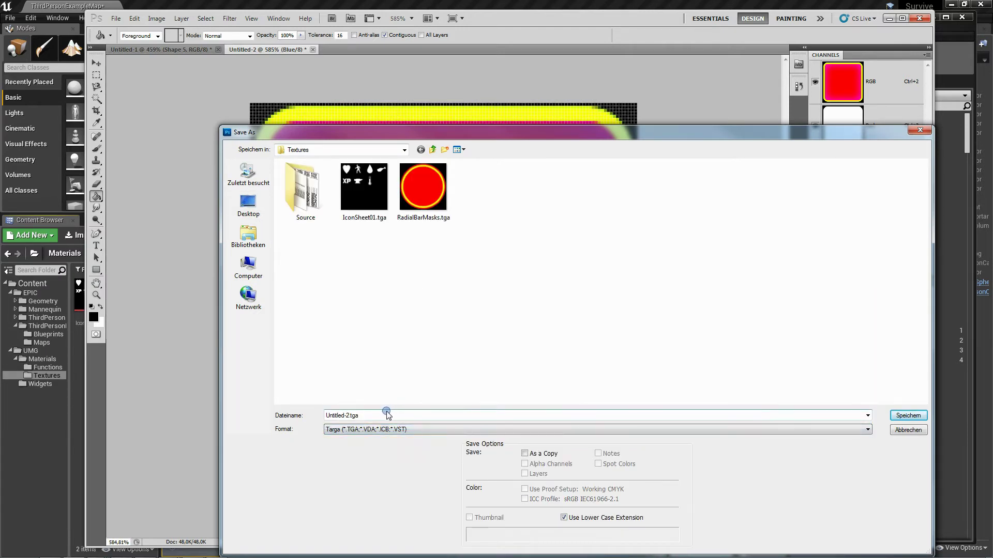
{"action": "double_click", "coordinate": [379, 415]}
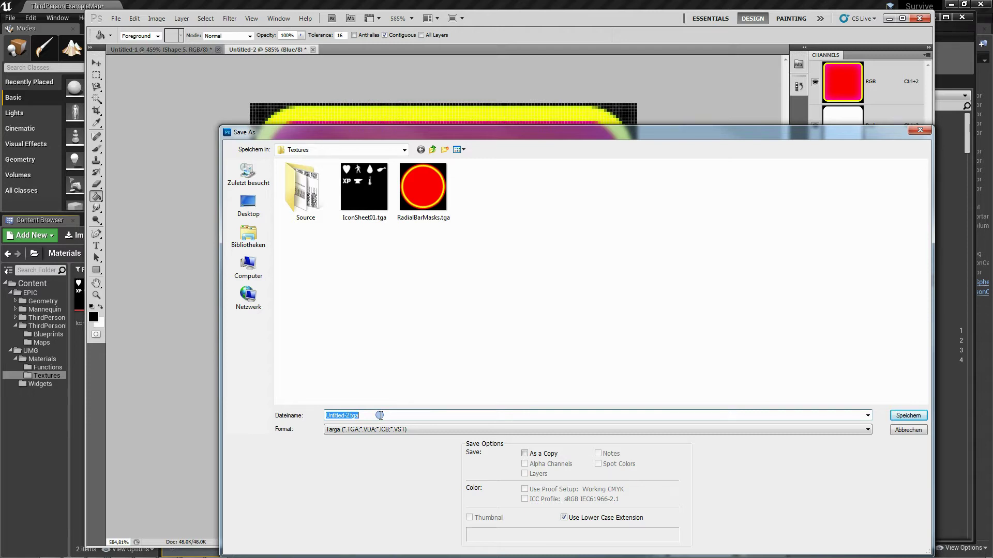
{"action": "type", "text": "Icon"}
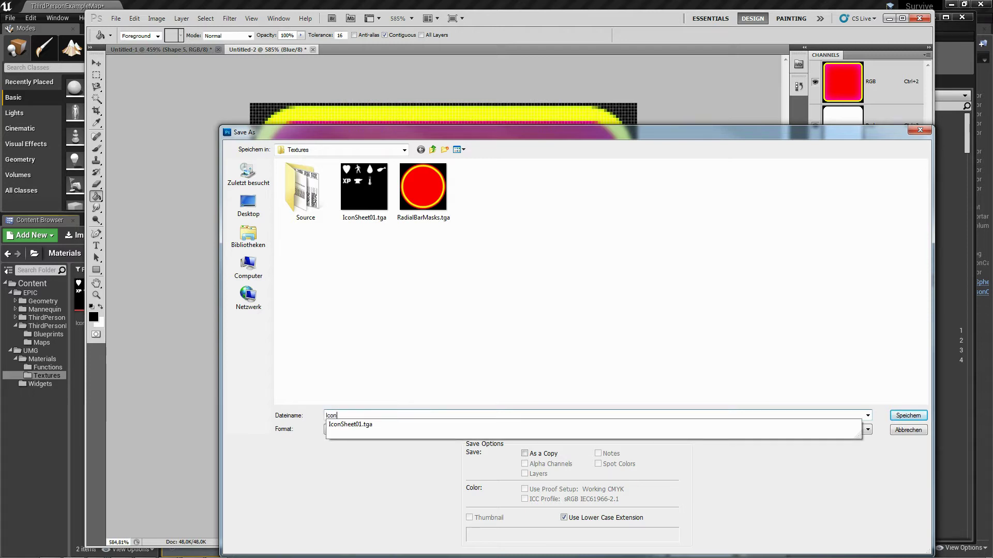
{"action": "type", "text": "Bordermasks"}
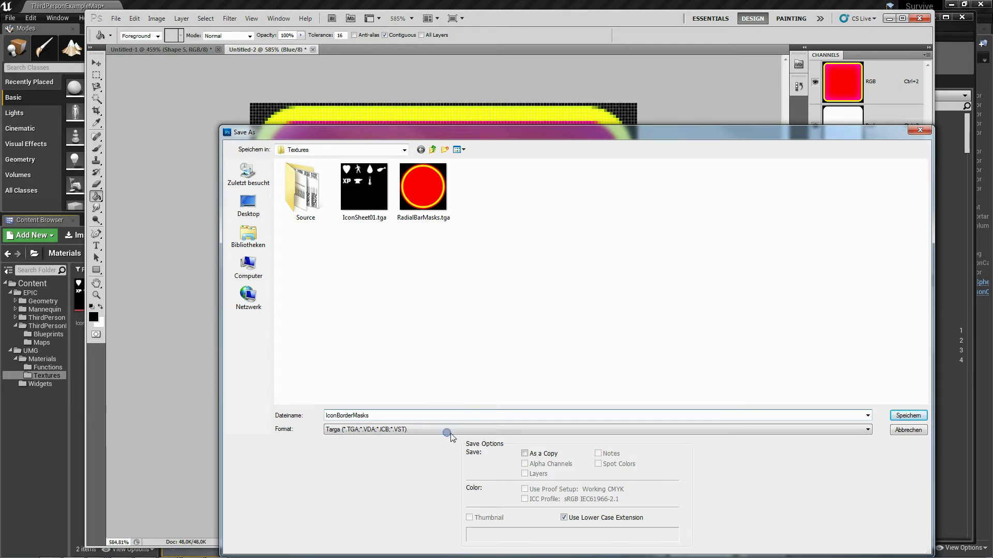
{"action": "left_click", "coordinate": [908, 415]}
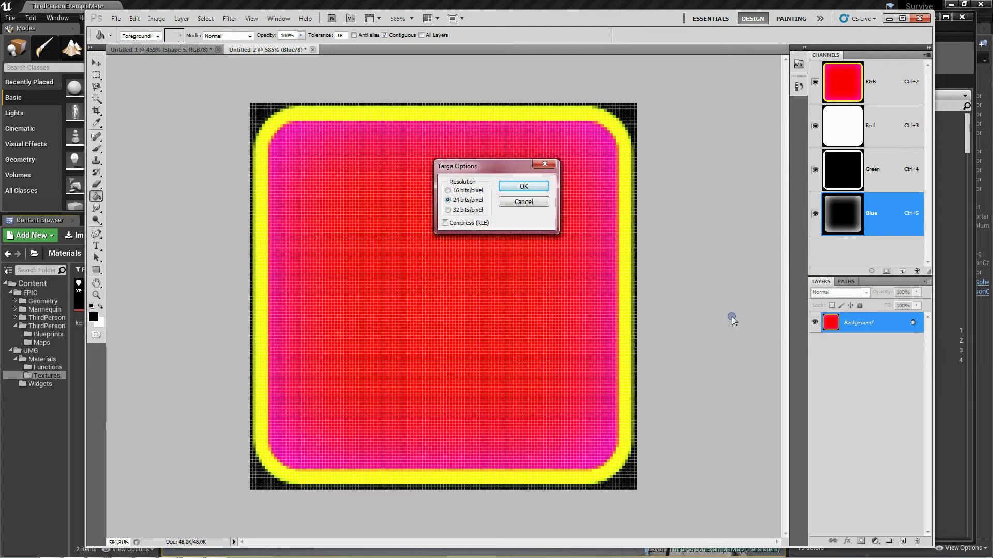
{"action": "left_click", "coordinate": [513, 188]}
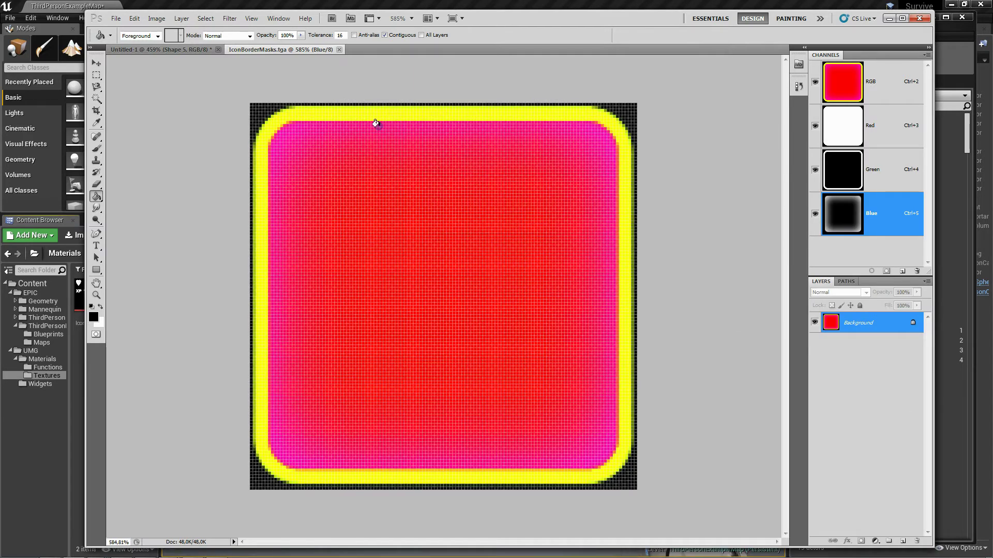
Close the IconBorderMasks.tga document and close Untitled-1 without saving its changes
{"action": "left_click", "coordinate": [340, 50]}
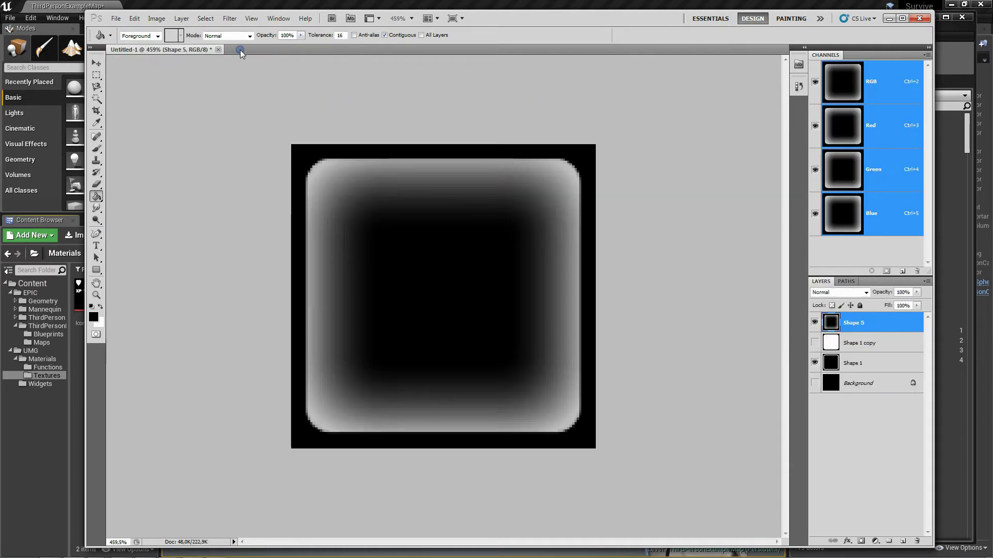
{"action": "left_click", "coordinate": [219, 50]}
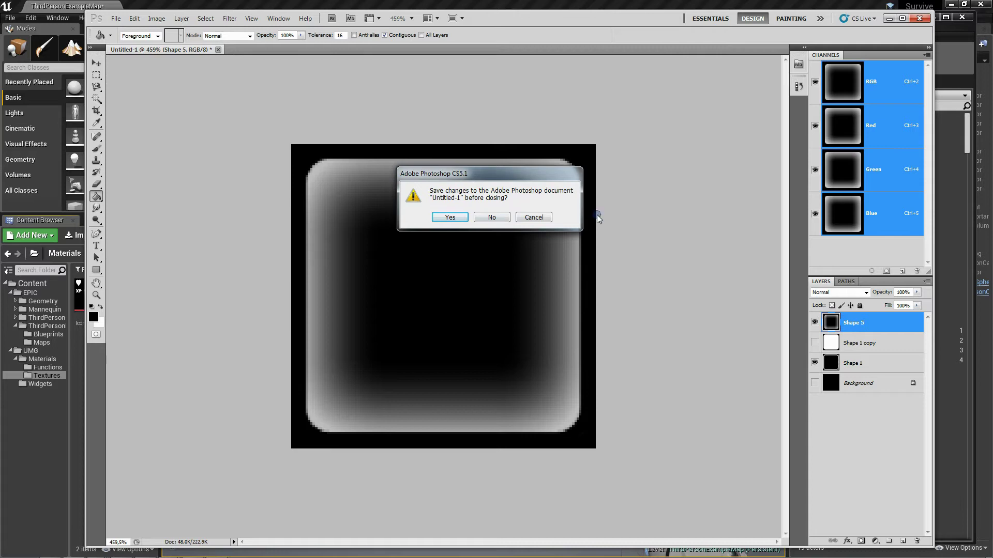
{"action": "left_click", "coordinate": [501, 219]}
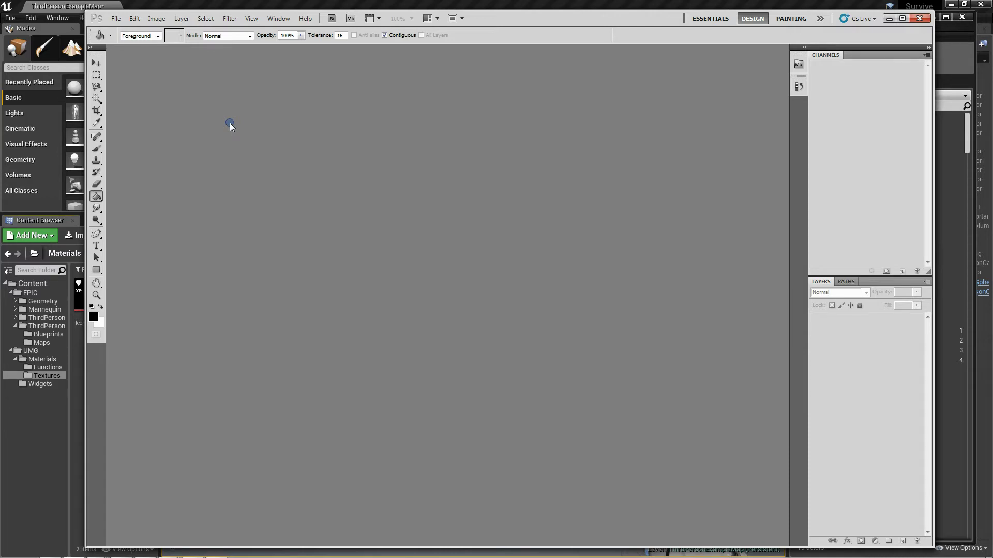
Open IconSheetElements.psd from the Source folder inside Textures
{"action": "double_click", "coordinate": [230, 123]}
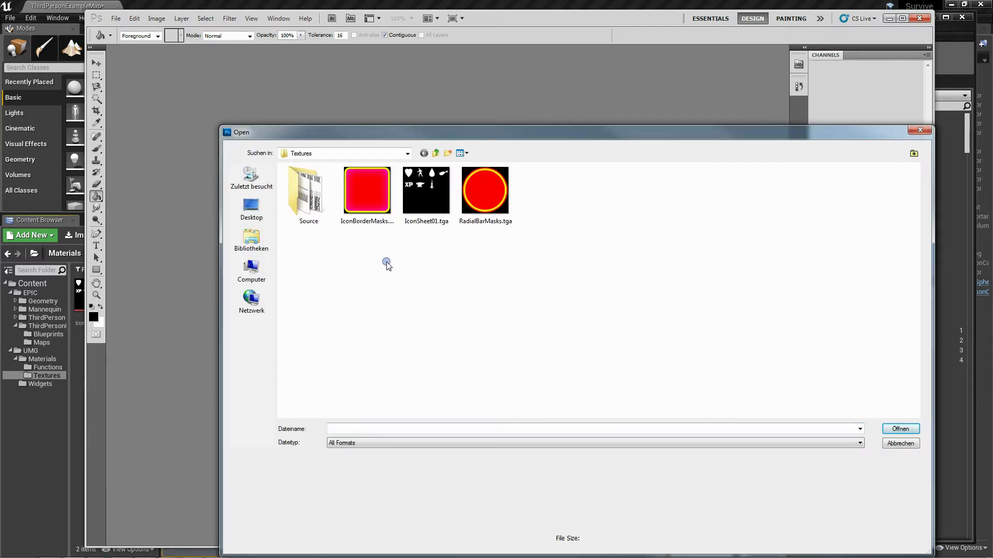
{"action": "double_click", "coordinate": [310, 207]}
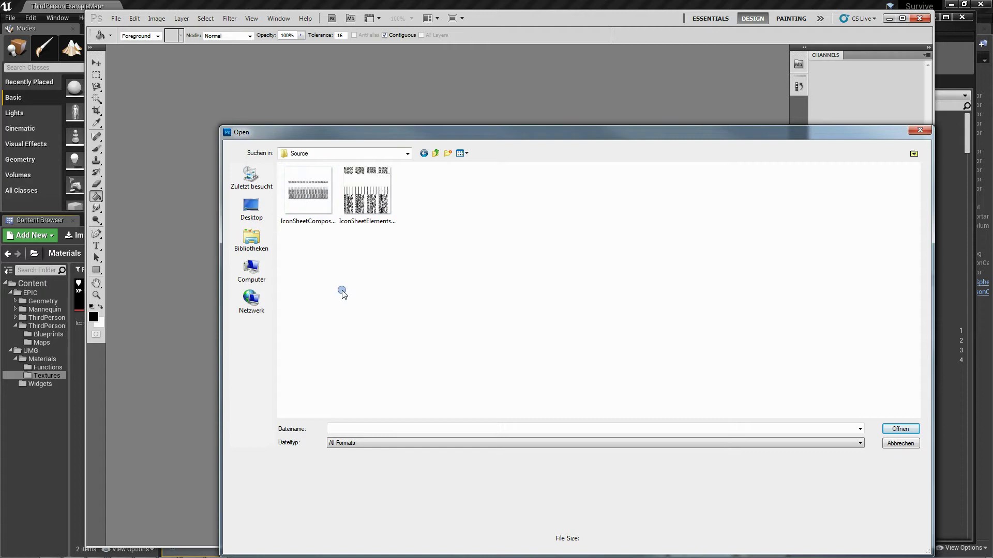
{"action": "double_click", "coordinate": [364, 200]}
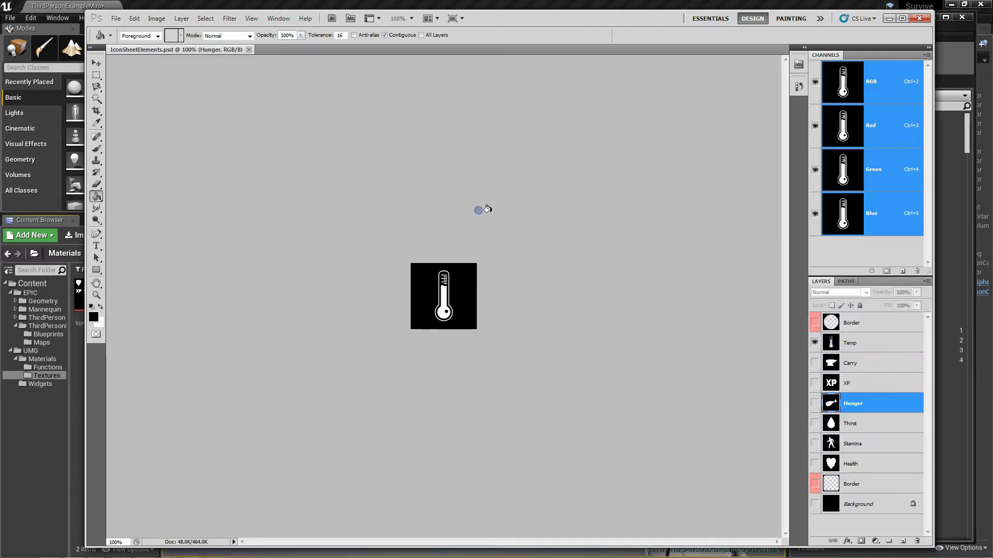
{"action": "scroll", "coordinate": [414, 239], "scroll_direction": "up", "scroll_amount": 4, "text": "alt"}
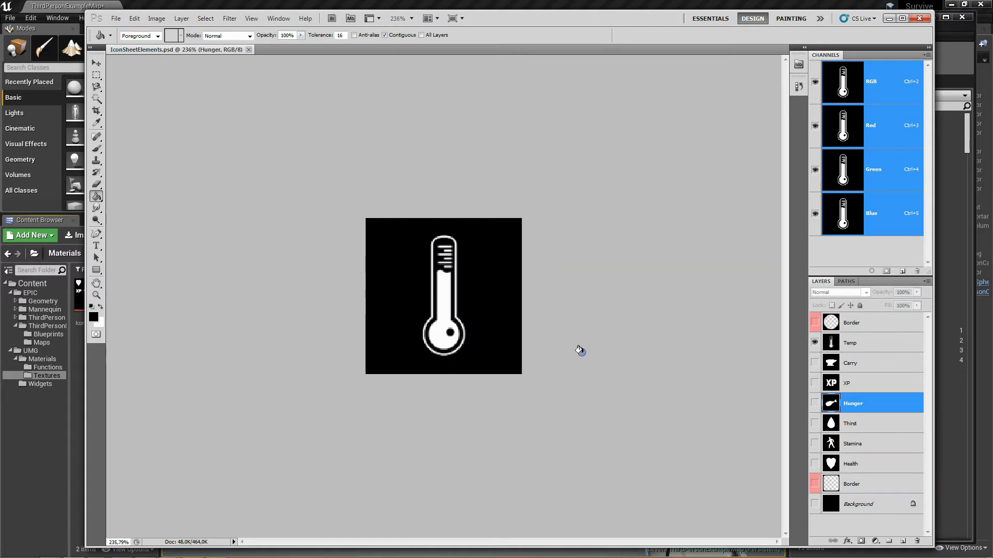
Delete the lower Border layer, directly above Background, from IconSheetElements.psd
{"action": "left_click", "coordinate": [875, 488]}
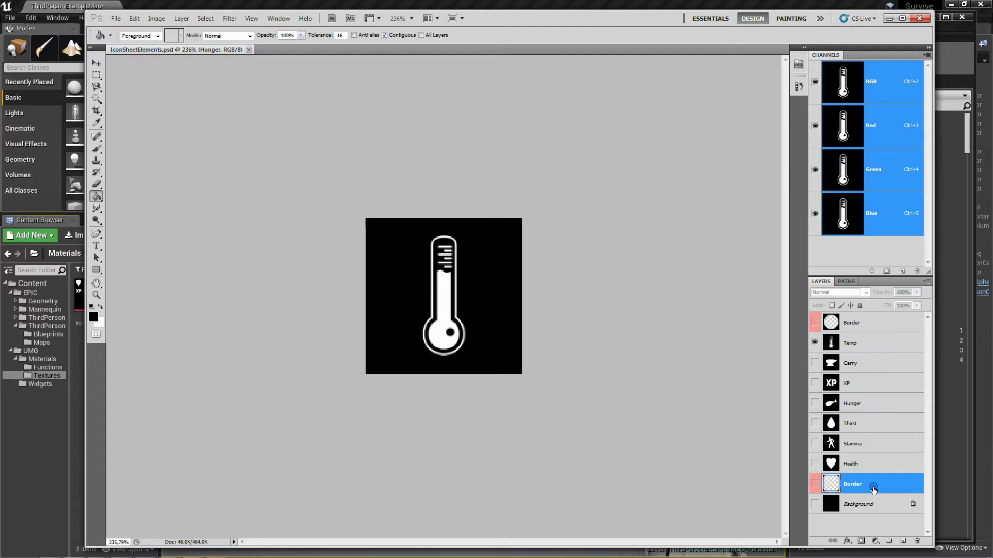
{"action": "right_click", "coordinate": [875, 485]}
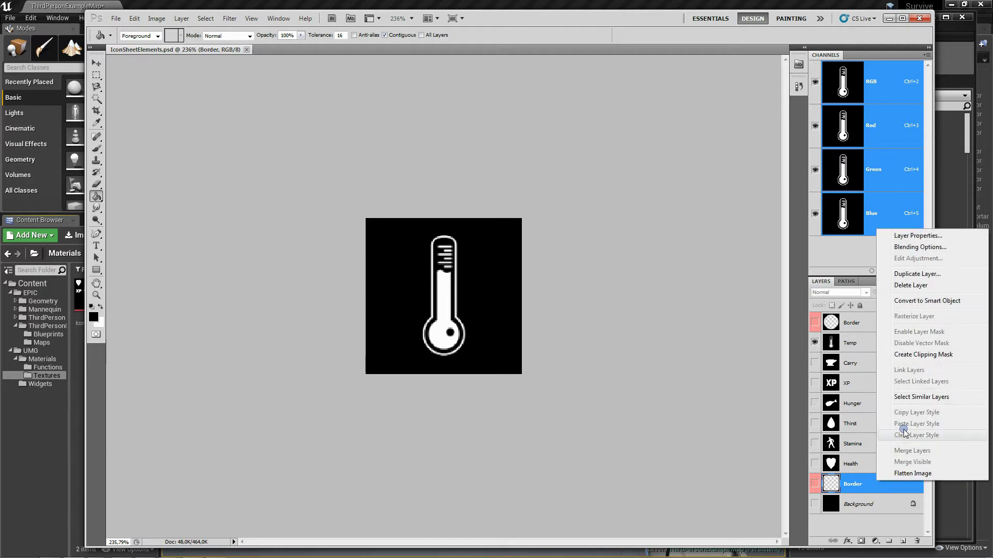
{"action": "left_click", "coordinate": [910, 286]}
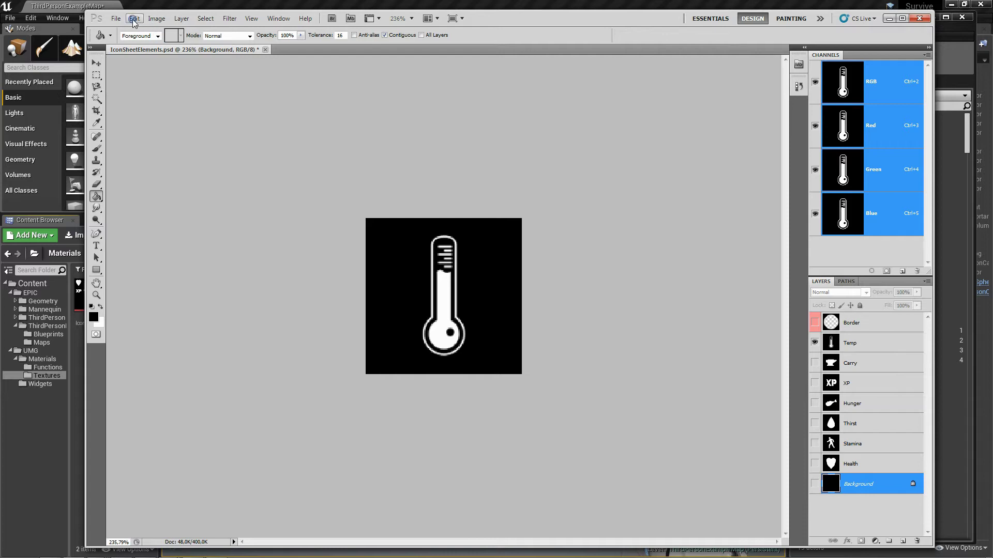
Open IconBorderMasks.tga from the Textures folder alongside the icon sheet elements document
{"action": "left_click", "coordinate": [116, 18]}
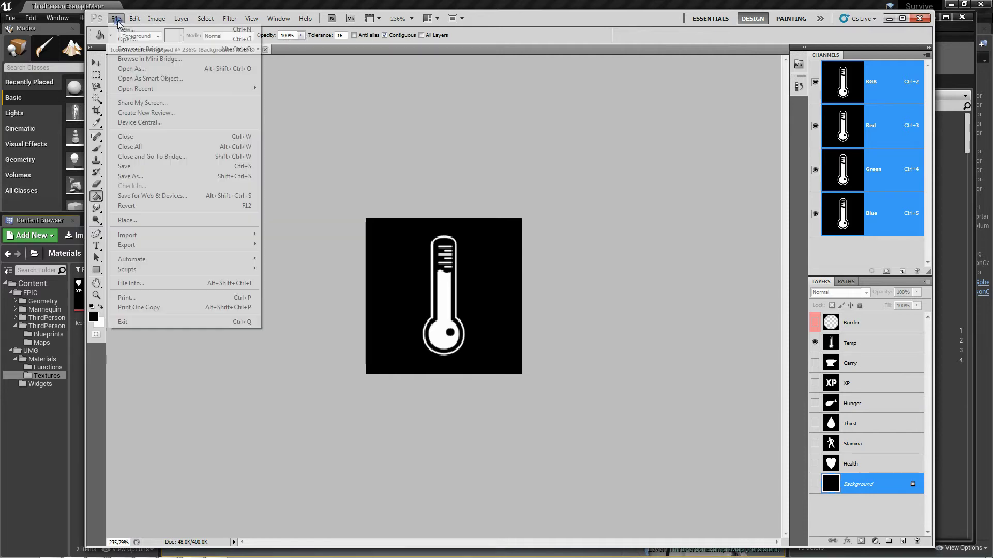
{"action": "left_click", "coordinate": [126, 39]}
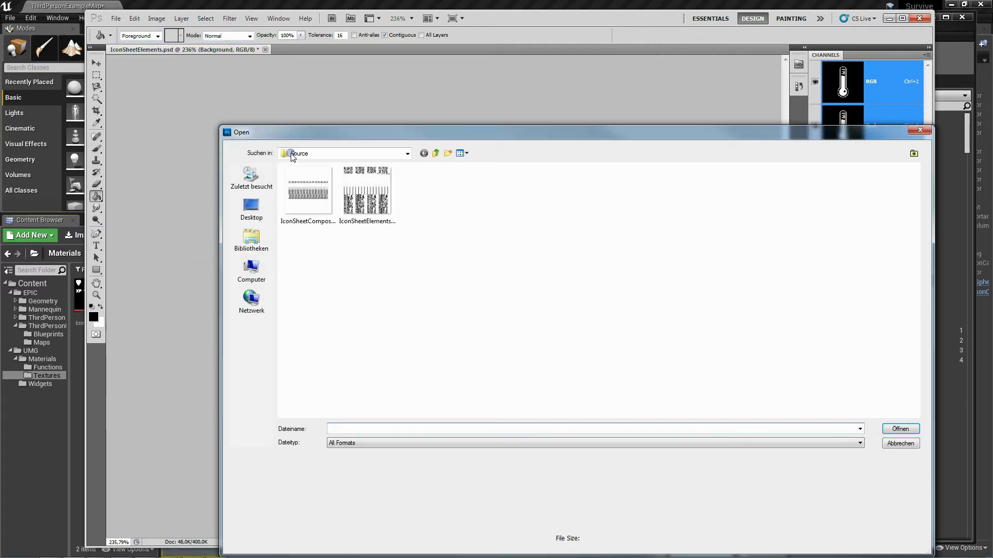
{"action": "left_click", "coordinate": [436, 154]}
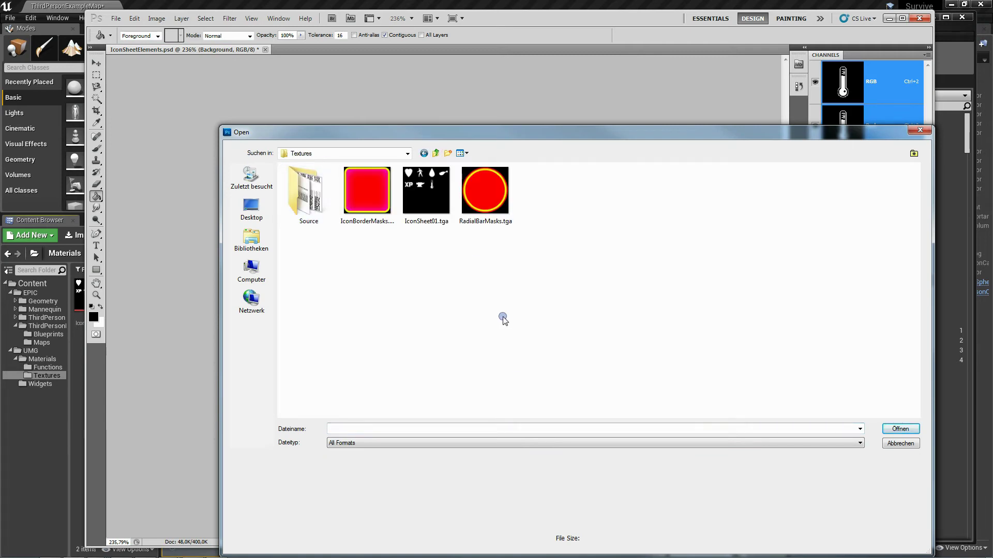
{"action": "left_click", "coordinate": [503, 178]}
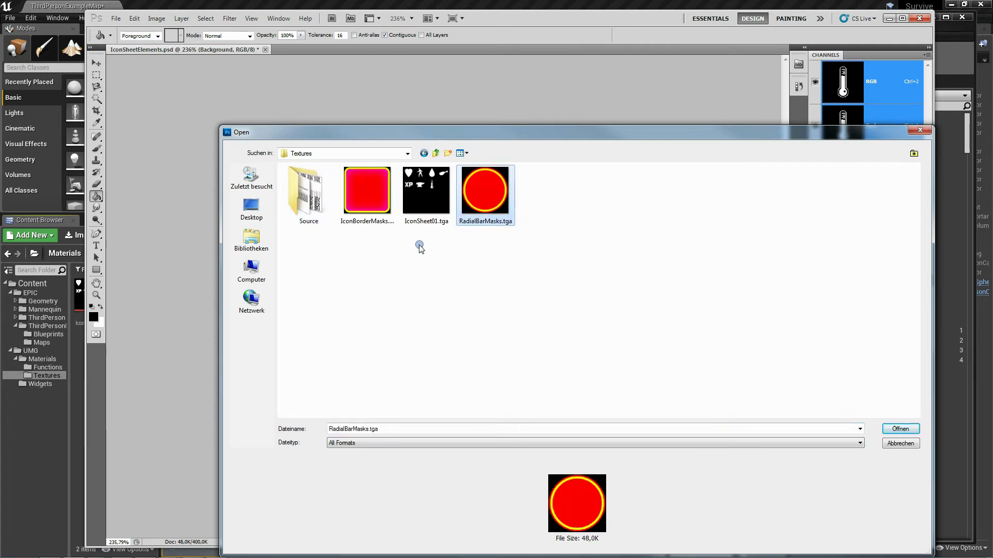
{"action": "left_click", "coordinate": [367, 194]}
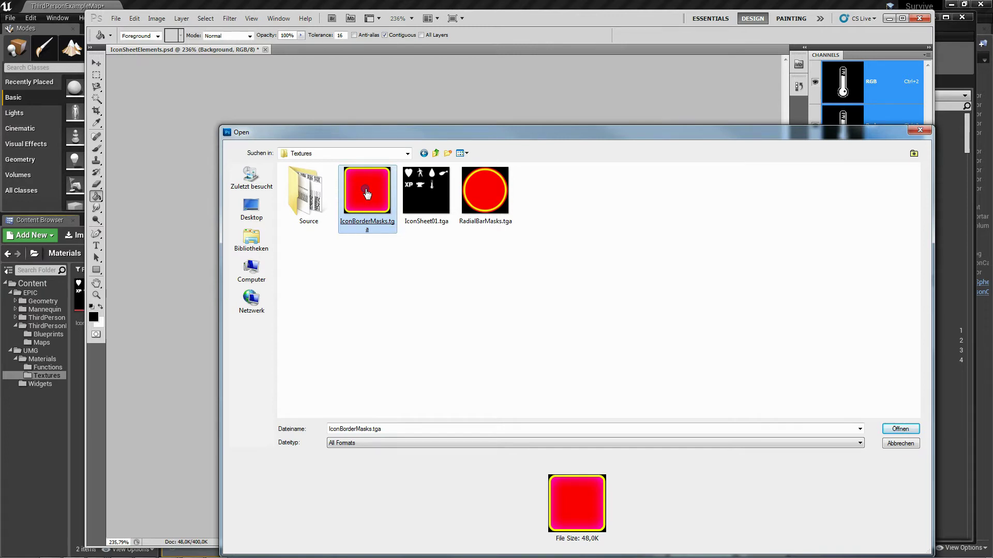
{"action": "double_click", "coordinate": [366, 192]}
Copy the Green channel of IconBorderMasks.tga into IconSheetElements.psd as a new layer directly above Background
{"action": "left_click", "coordinate": [888, 171]}
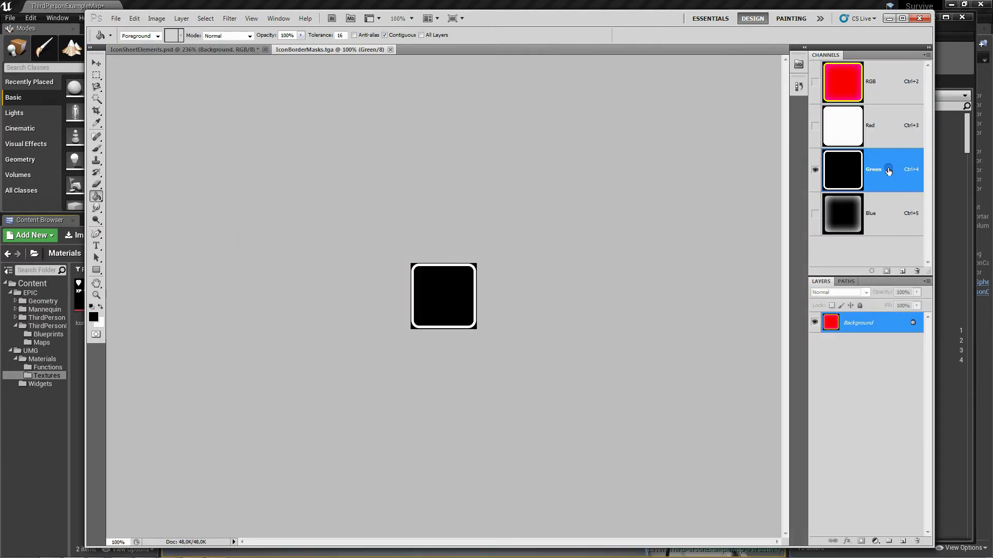
{"action": "left_click", "coordinate": [220, 50]}
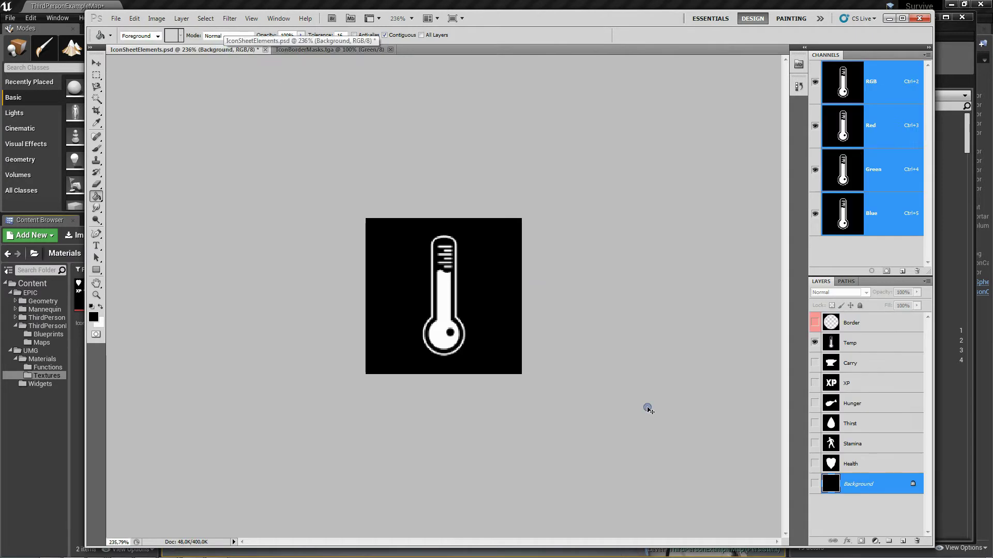
{"action": "key", "text": "ctrl+j"}
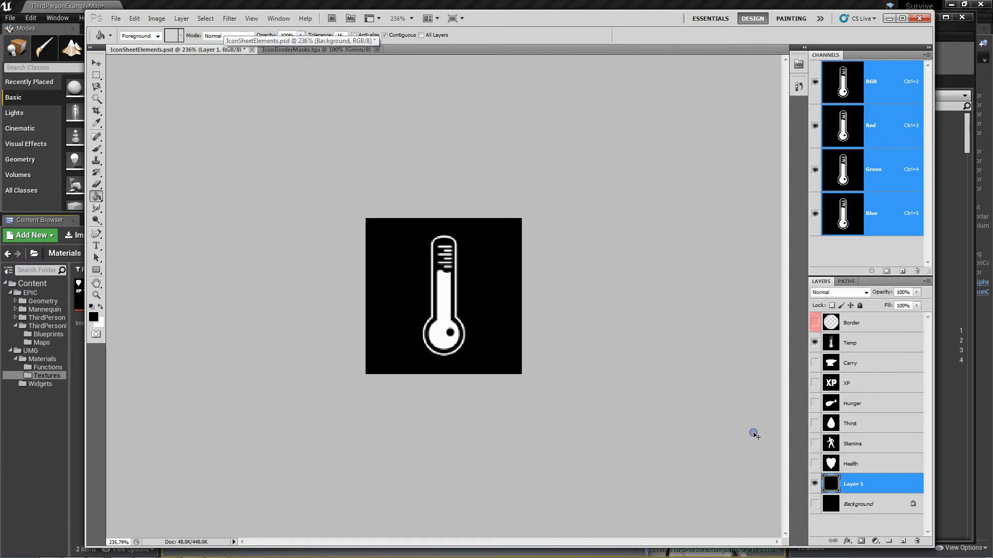
{"action": "right_click", "coordinate": [878, 484]}
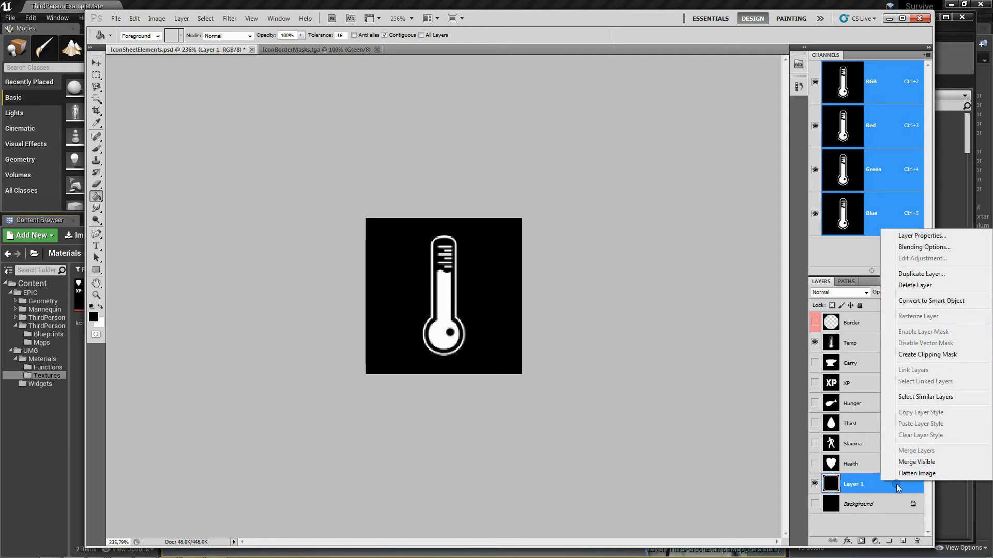
{"action": "left_click", "coordinate": [873, 486]}
{"action": "double_click", "coordinate": [879, 484]}
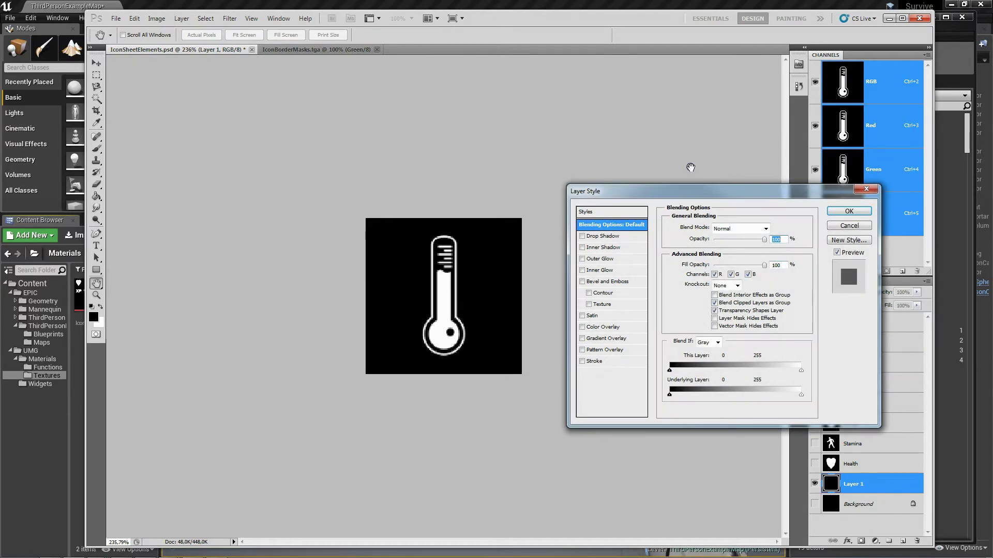
{"action": "left_click", "coordinate": [833, 226]}
Set the layer color label of Layer 1 to Red in its layer properties
{"action": "right_click", "coordinate": [888, 481]}
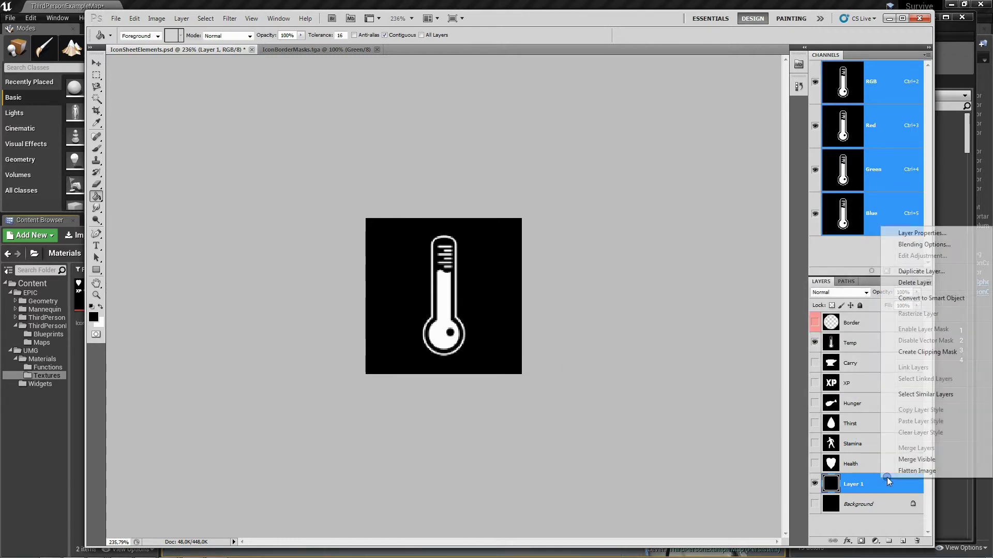
{"action": "left_click", "coordinate": [915, 233]}
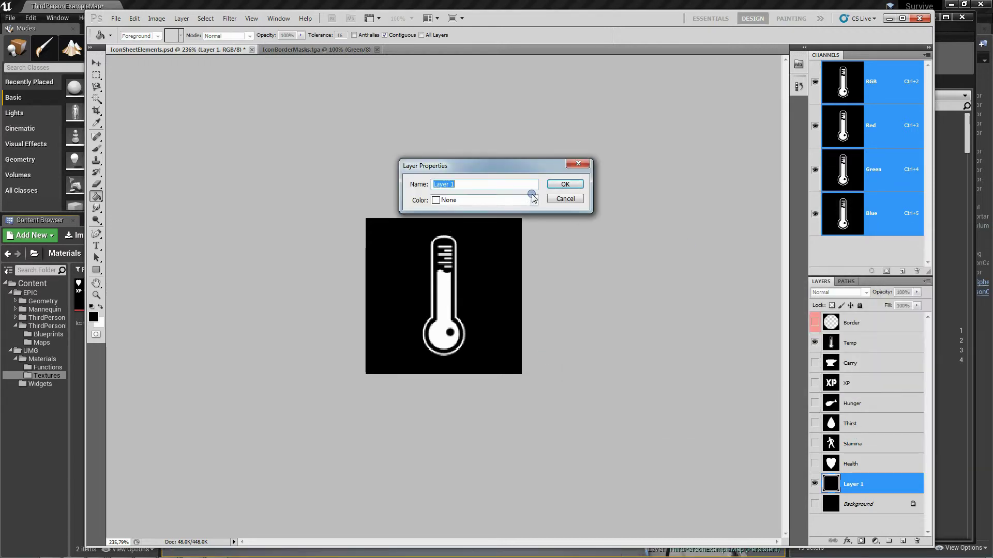
{"action": "left_click", "coordinate": [533, 198]}
{"action": "left_click", "coordinate": [476, 234]}
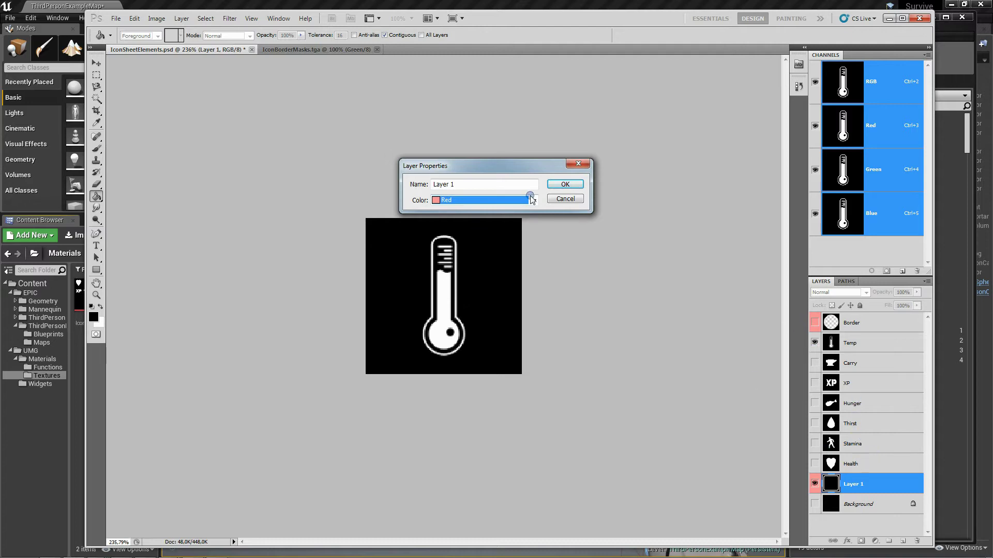
{"action": "left_click", "coordinate": [563, 184]}
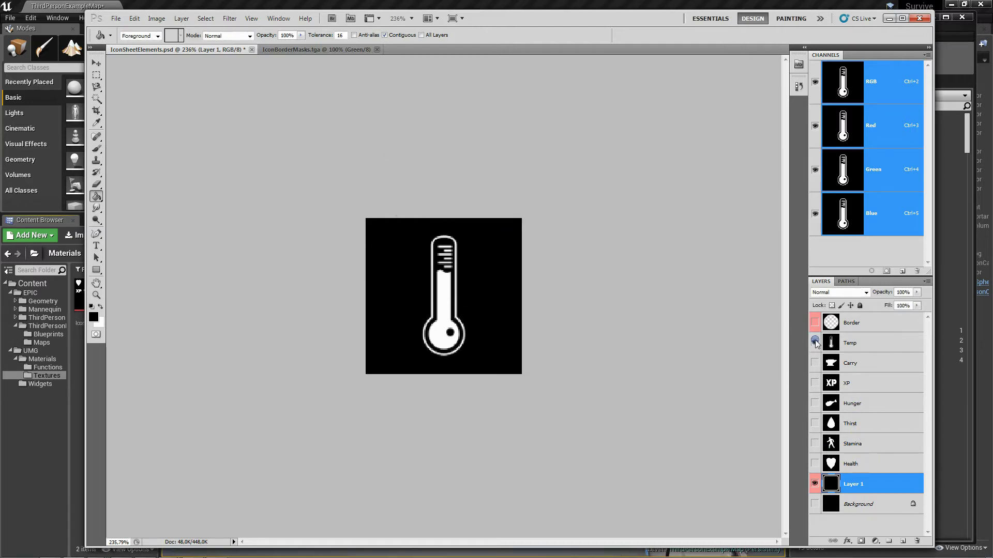
Hide the Temp layer and delete the black area inside the rounded border on Layer 1 using a Magic Wand selection
{"action": "left_click", "coordinate": [815, 343]}
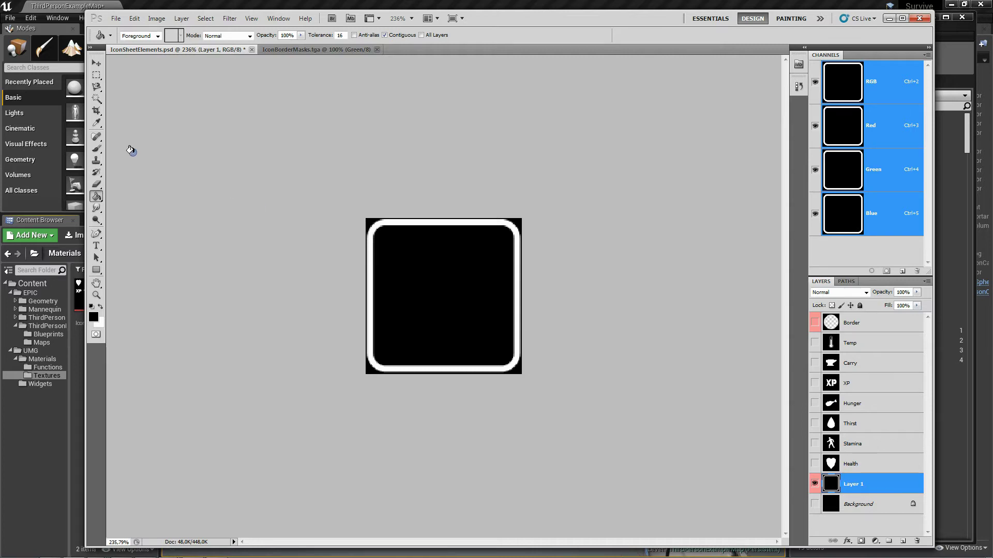
{"action": "left_click_drag", "start_coordinate": [97, 100], "coordinate": [145, 108]}
{"action": "left_click", "coordinate": [425, 301]}
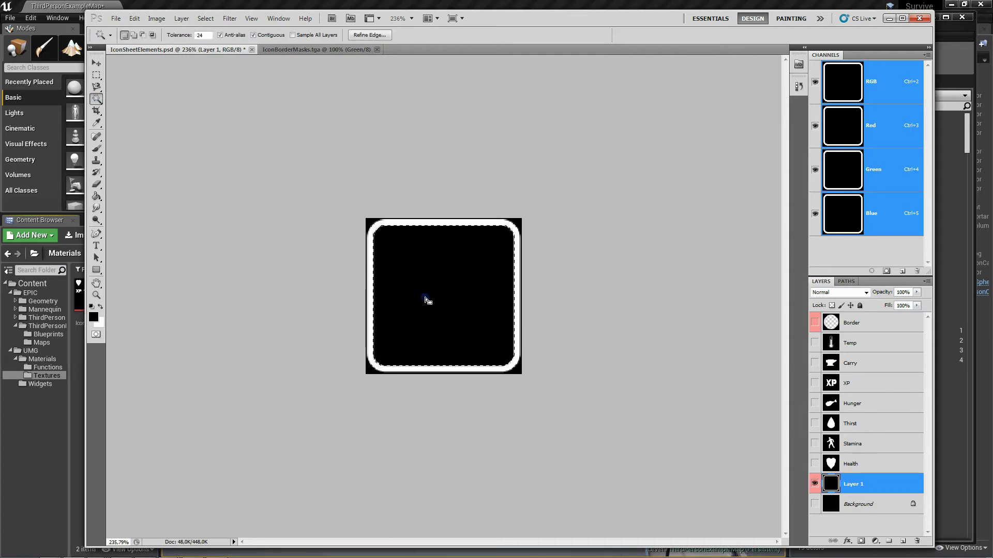
{"action": "key", "text": "Delete"}
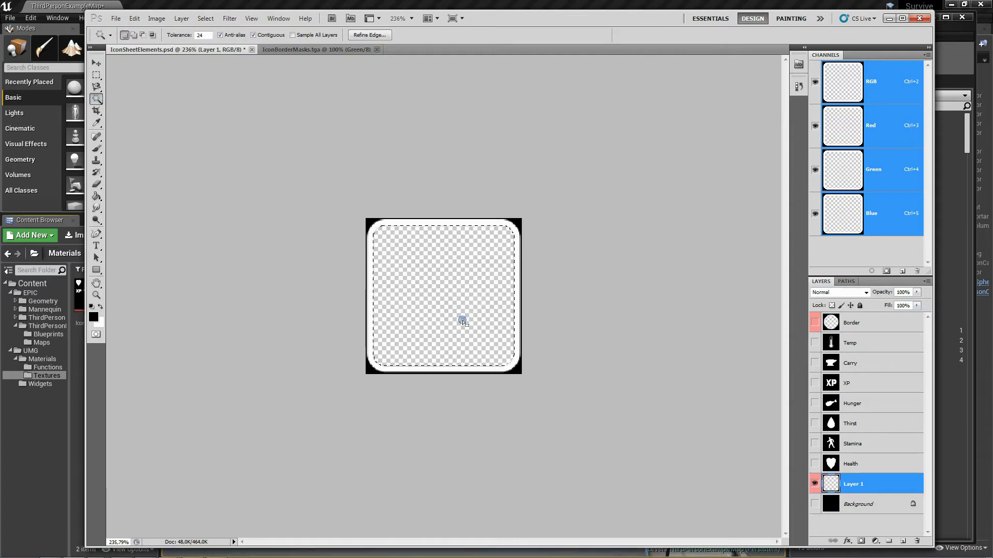
{"action": "key", "text": "ctrl+d"}
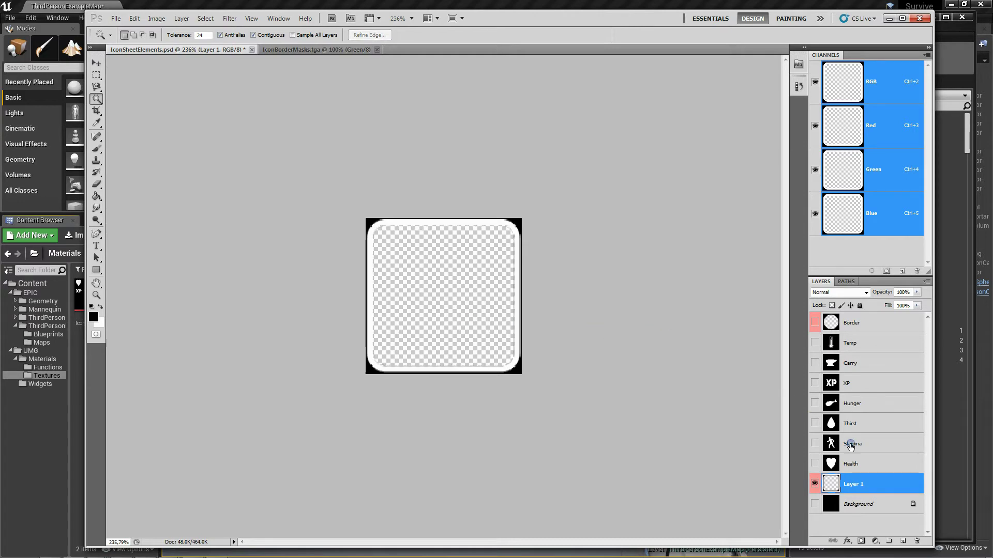
Move Layer 1 directly above Temp and check icon layers such as Hunger inside its border with Background shown
{"action": "left_click_drag", "start_coordinate": [862, 486], "coordinate": [861, 339]}
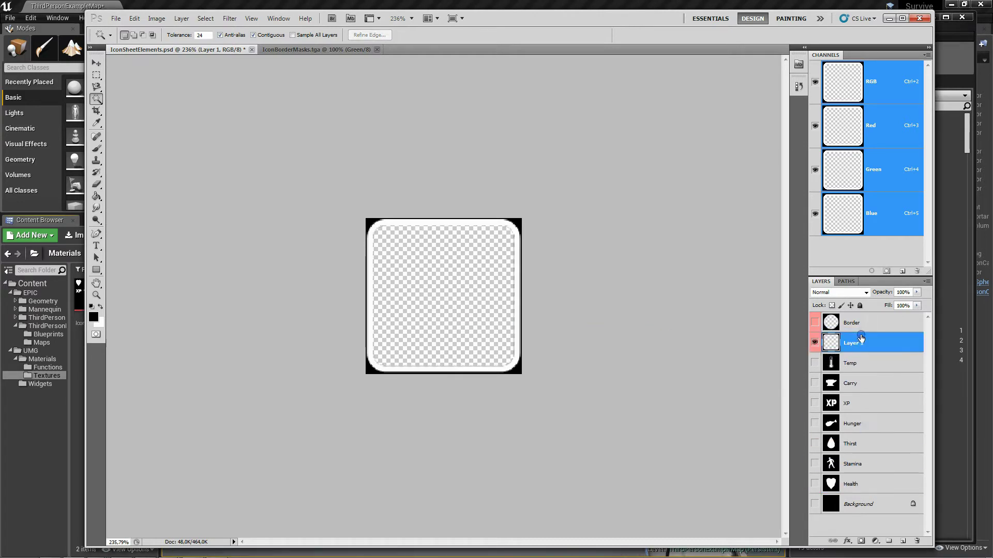
{"action": "left_click", "coordinate": [815, 503]}
{"action": "left_click", "coordinate": [814, 483]}
{"action": "left_click", "coordinate": [814, 484]}
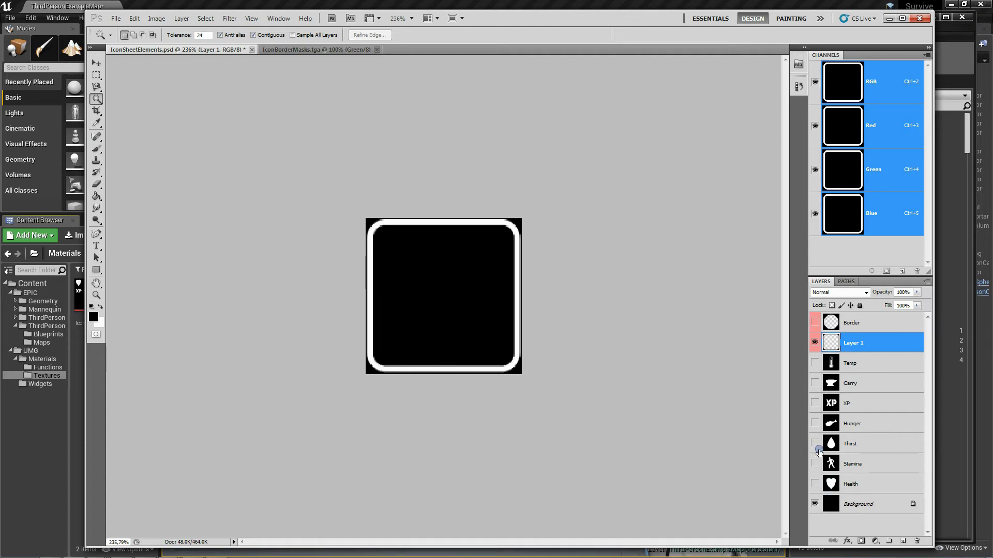
{"action": "left_click", "coordinate": [815, 444]}
{"action": "left_click", "coordinate": [816, 443]}
{"action": "left_click", "coordinate": [814, 423]}
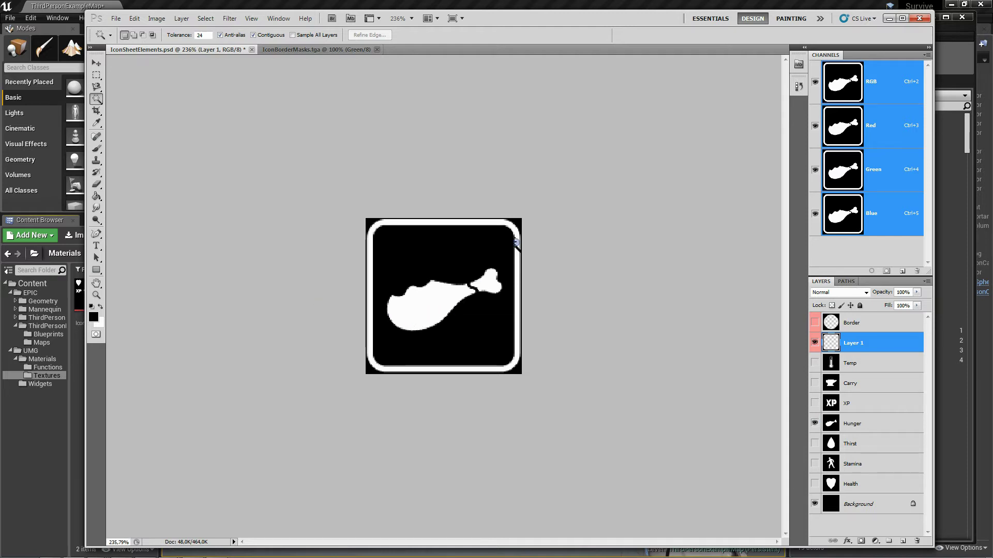
{"action": "left_click", "coordinate": [815, 423]}
Save IconSheetElements.psd, then close it and IconBorderMasks.tga and exit Photoshop
{"action": "left_click", "coordinate": [116, 18]}
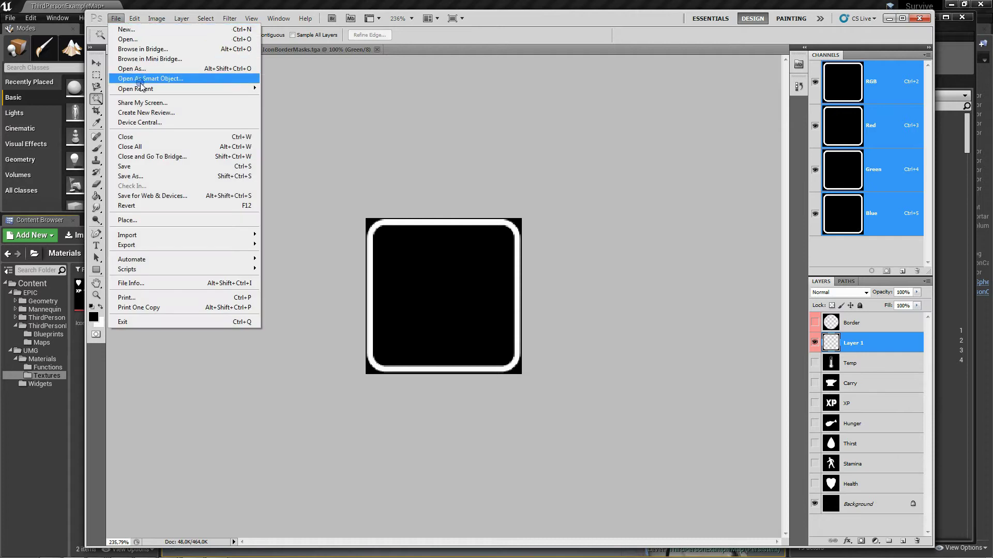
{"action": "left_click", "coordinate": [148, 166]}
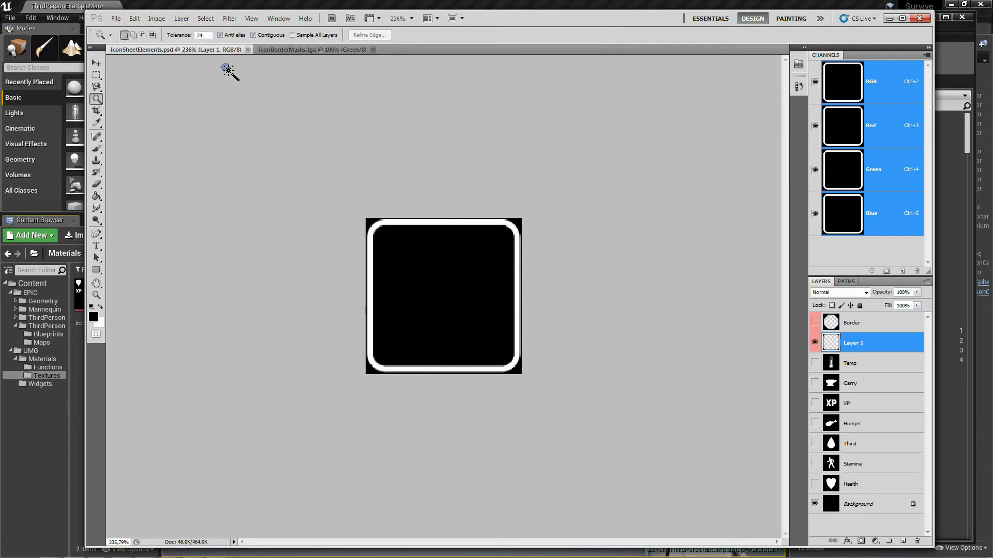
{"action": "left_click", "coordinate": [248, 49]}
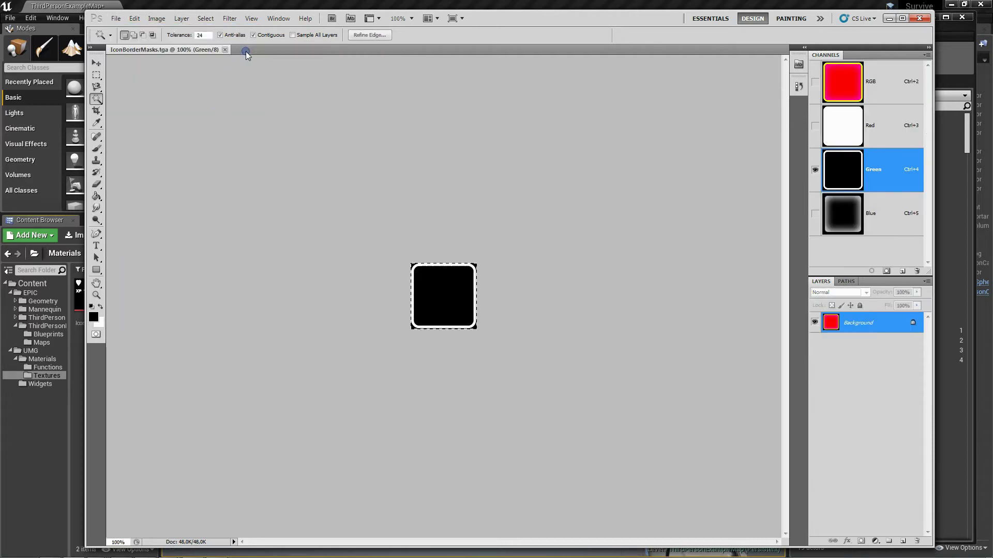
{"action": "scroll", "coordinate": [408, 256], "scroll_direction": "up", "scroll_amount": 4, "text": "alt"}
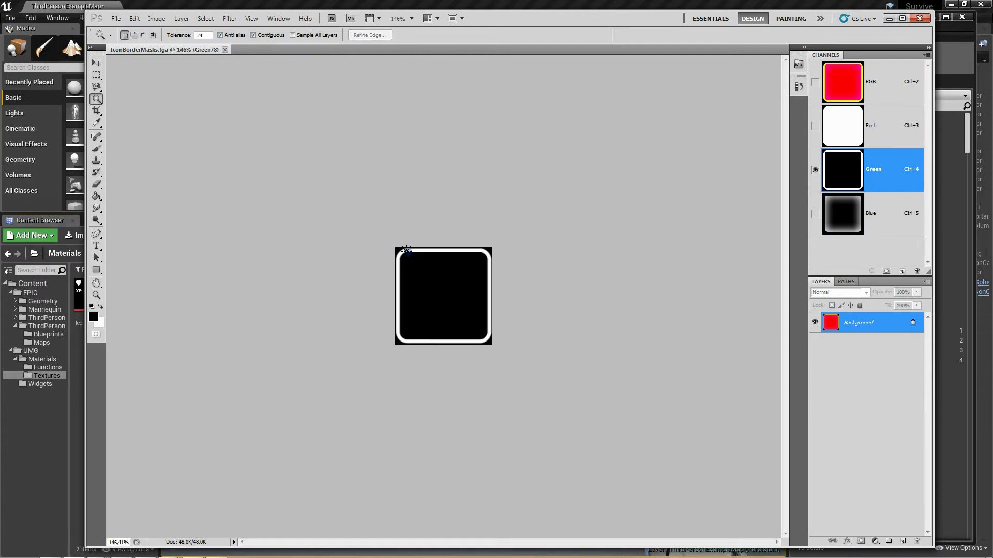
{"action": "left_click", "coordinate": [224, 50]}
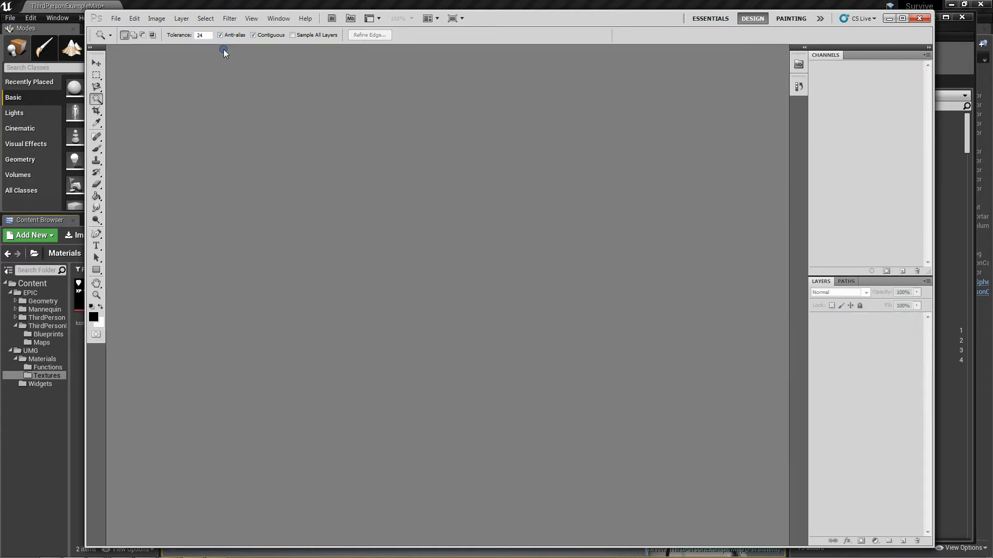
{"action": "left_click", "coordinate": [919, 21]}
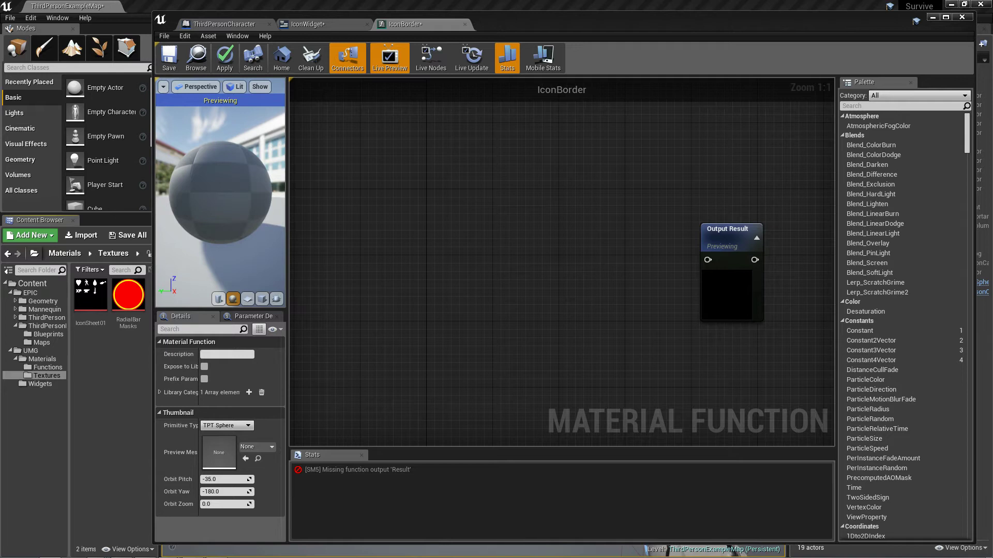
Import IconBorderMasks.tga from the Survive Textures folder on disk into the project's UMG Materials Textures folder
{"action": "left_click_drag", "start_coordinate": [992, 106], "coordinate": [515, 188]}
{"action": "left_click", "coordinate": [394, 248]}
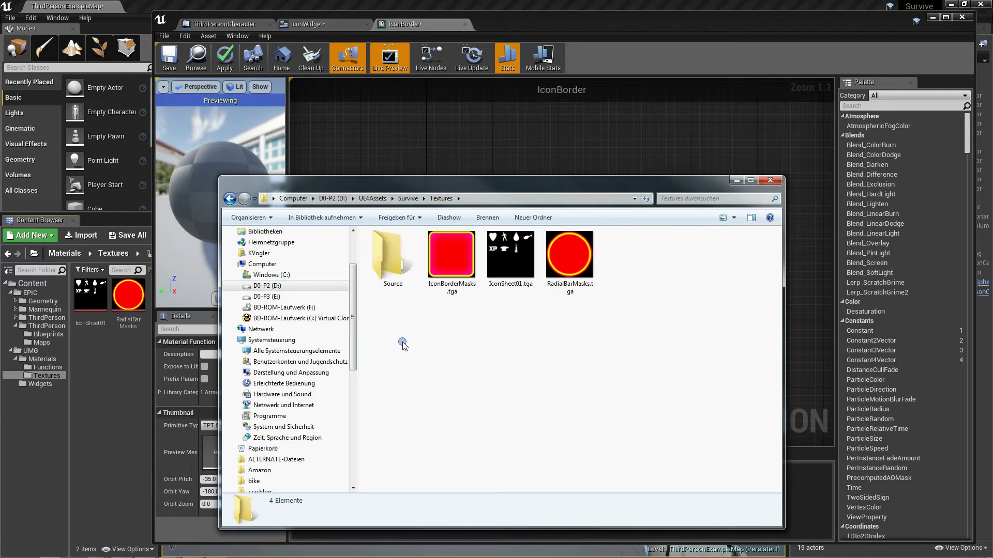
{"action": "left_click", "coordinate": [451, 264]}
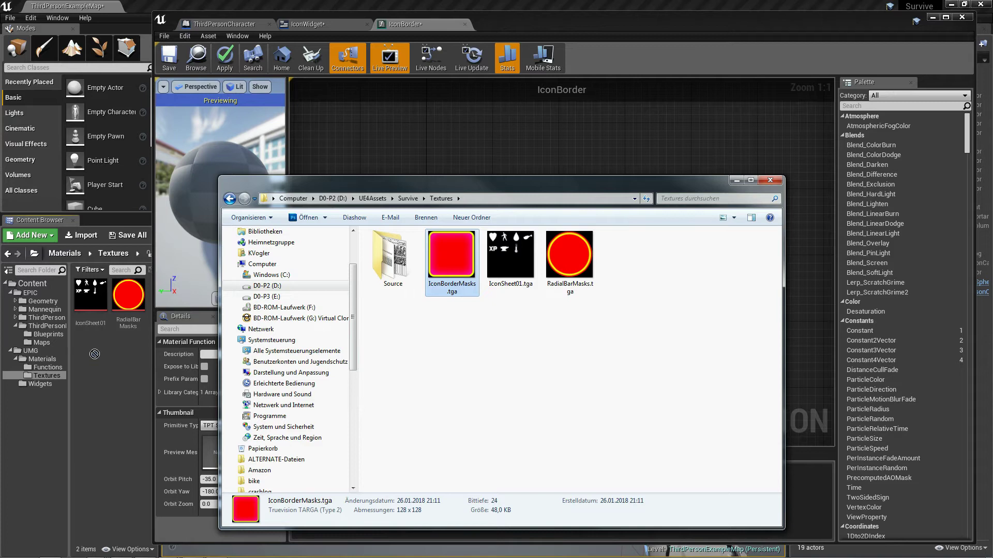
{"action": "left_click_drag", "start_coordinate": [95, 355], "coordinate": [94, 355]}
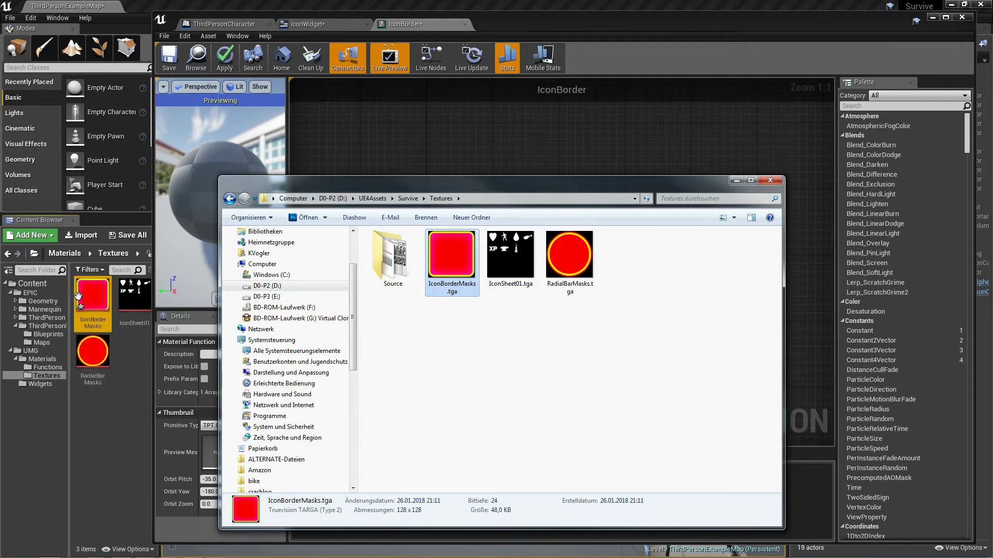
Turn off sRGB for the IconBorderMasks texture, set its compression to UserInterface2D (RGBA), then reimport, save and close it
{"action": "double_click", "coordinate": [92, 294]}
{"action": "left_click", "coordinate": [801, 296]}
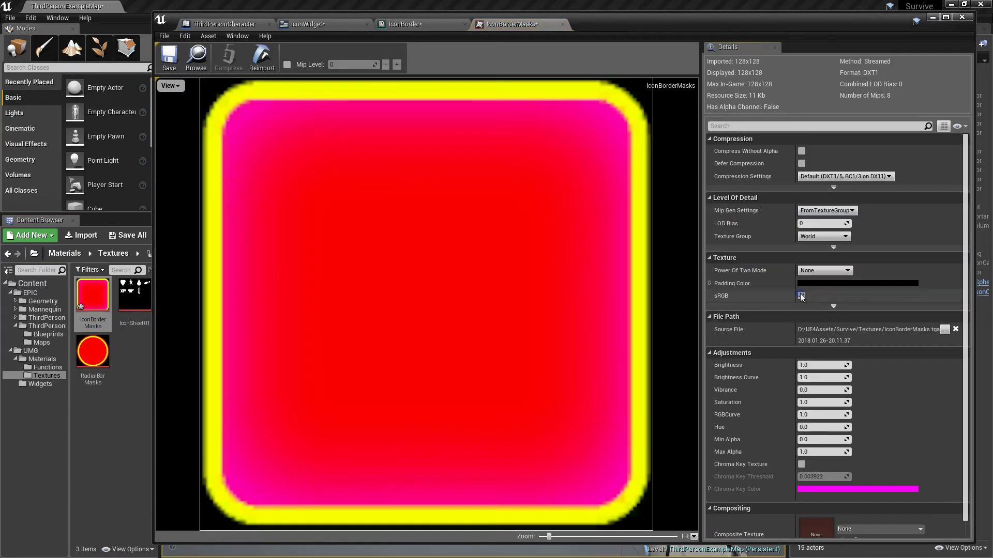
{"action": "left_click", "coordinate": [818, 178]}
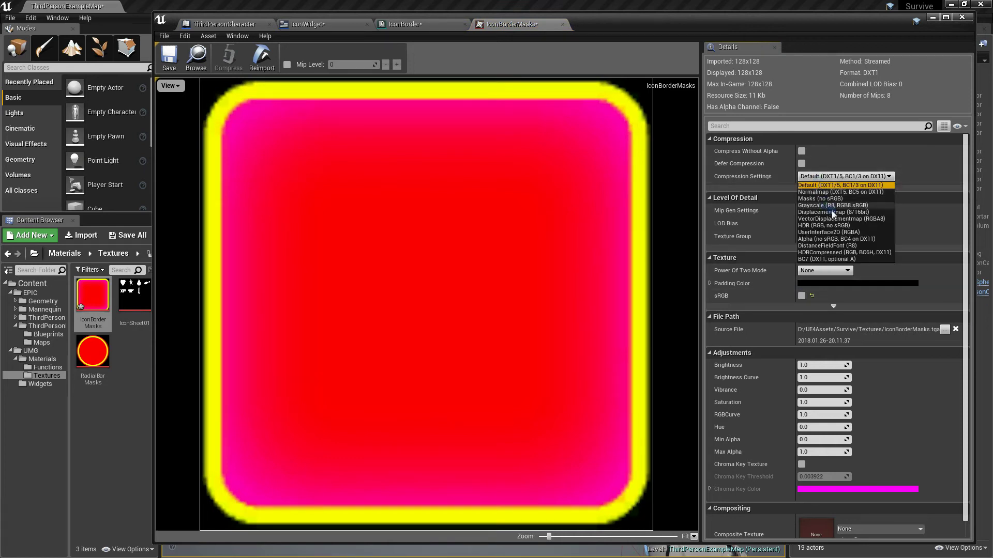
{"action": "left_click", "coordinate": [831, 233]}
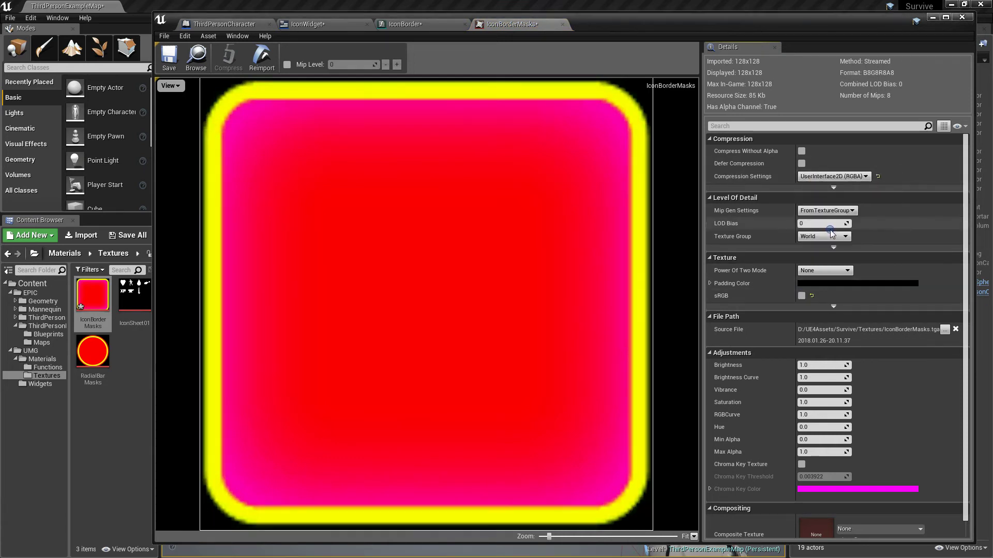
{"action": "left_click", "coordinate": [801, 163]}
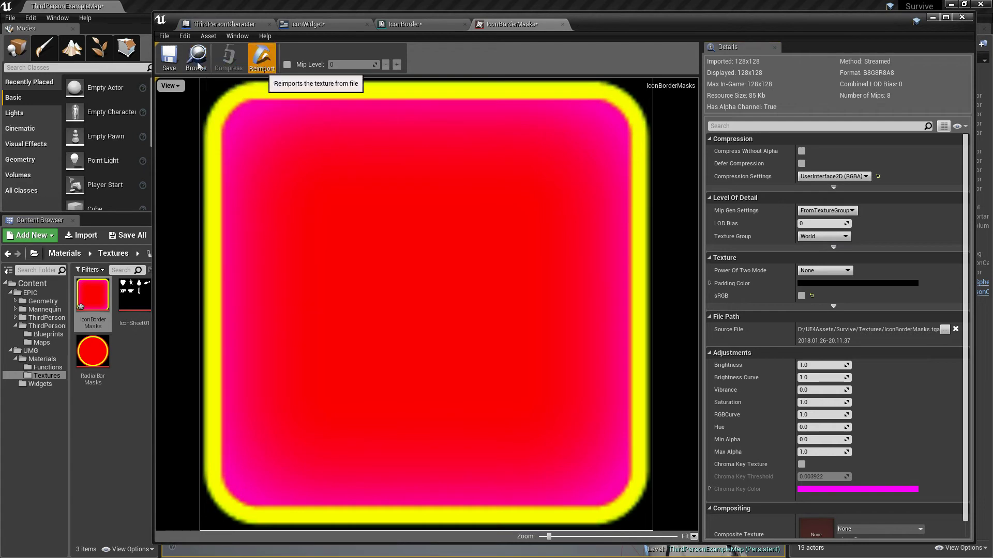
{"action": "left_click", "coordinate": [262, 55]}
{"action": "left_click", "coordinate": [174, 63]}
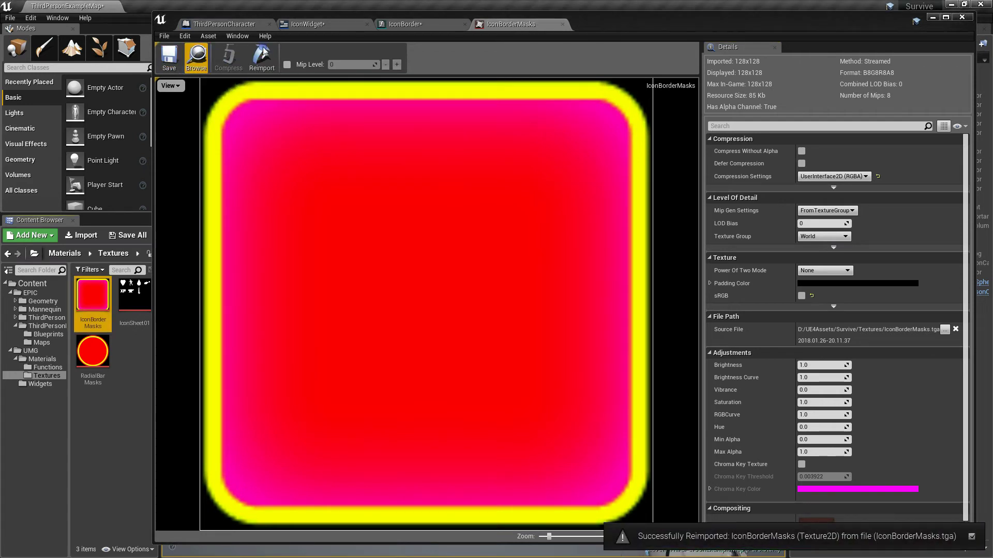
{"action": "left_click", "coordinate": [555, 25]}
Place the IconBorderMasks texture in the IconBorder function graph and convert its sample node to a Texture Object
{"action": "right_click_drag", "start_coordinate": [447, 270], "coordinate": [476, 276]}
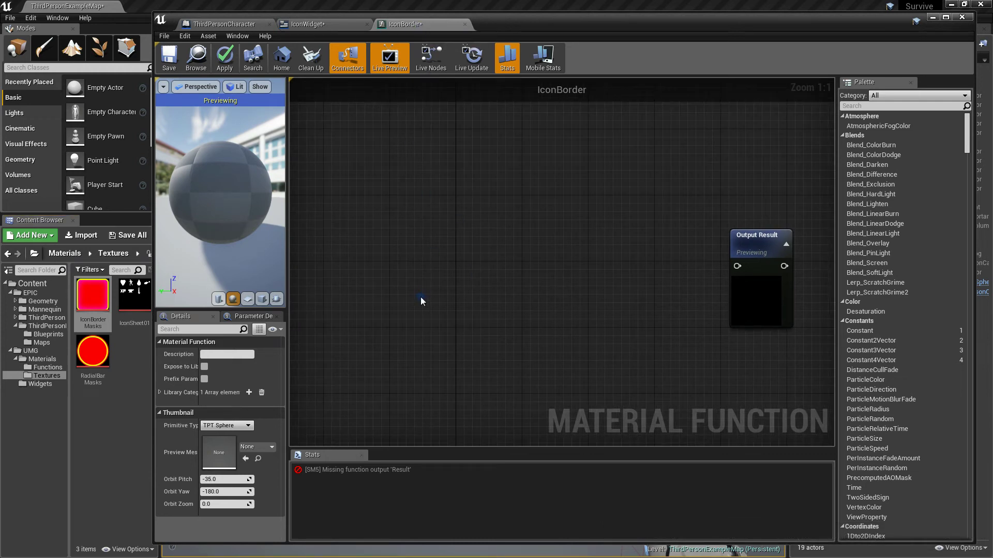
{"action": "left_click_drag", "start_coordinate": [93, 297], "coordinate": [370, 264]}
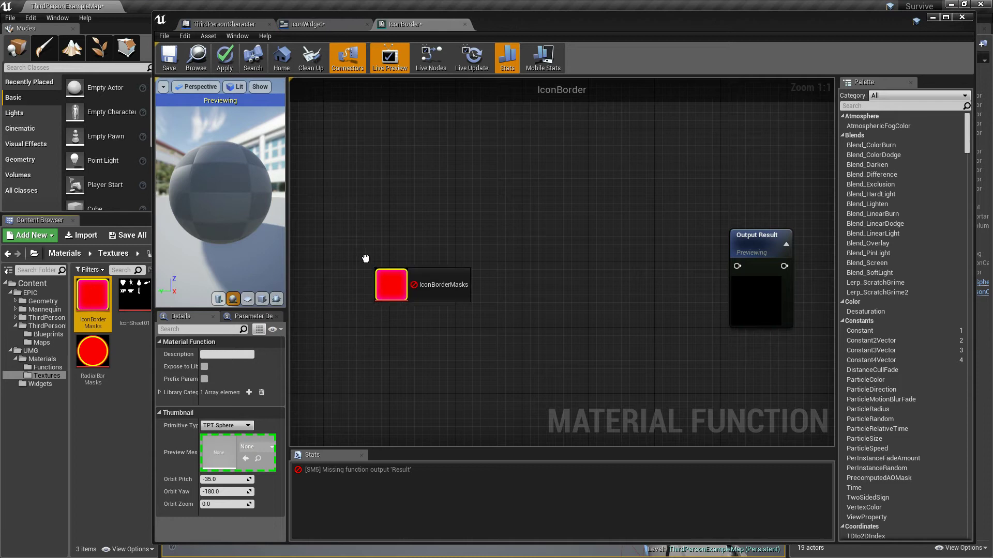
{"action": "right_click", "coordinate": [402, 272]}
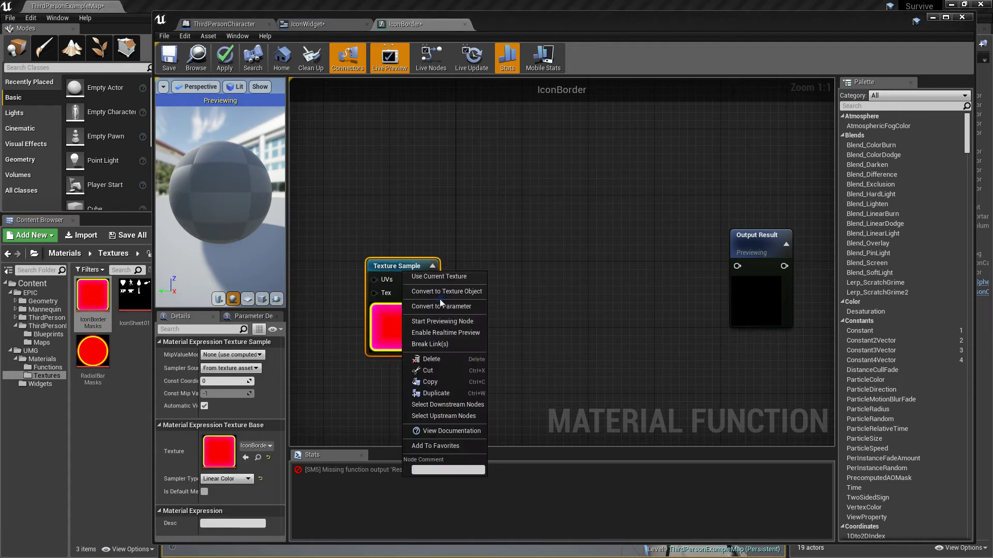
{"action": "left_click", "coordinate": [442, 292]}
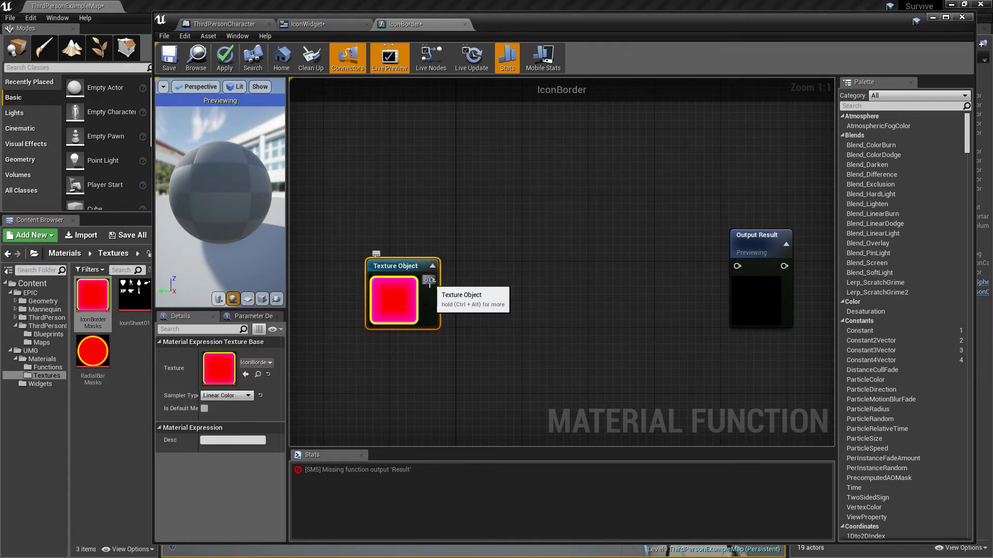
Add a FunctionInput node beside the Texture Object in the IconBorder graph
{"action": "right_click", "coordinate": [486, 291]}
{"action": "type", "text": "input"}
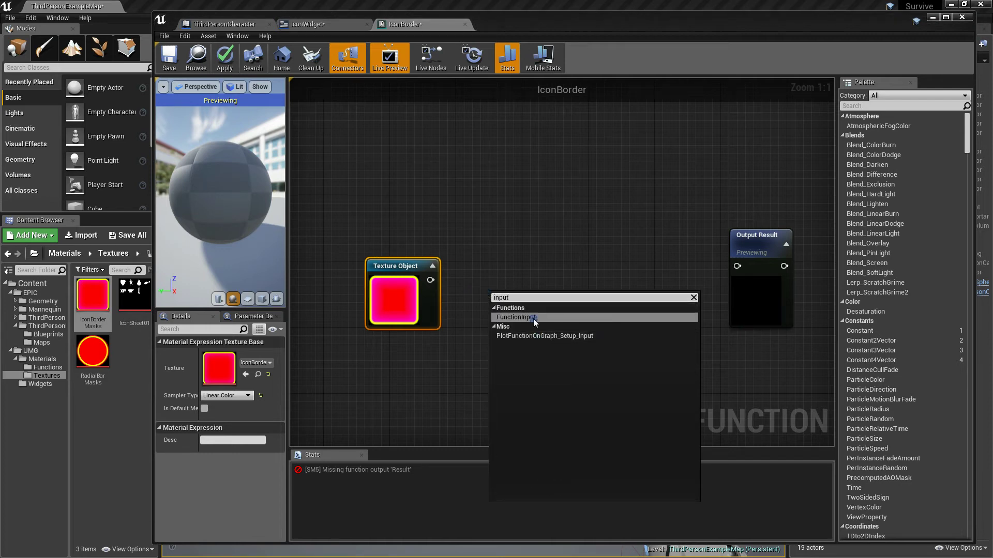
{"action": "left_click", "coordinate": [532, 317]}
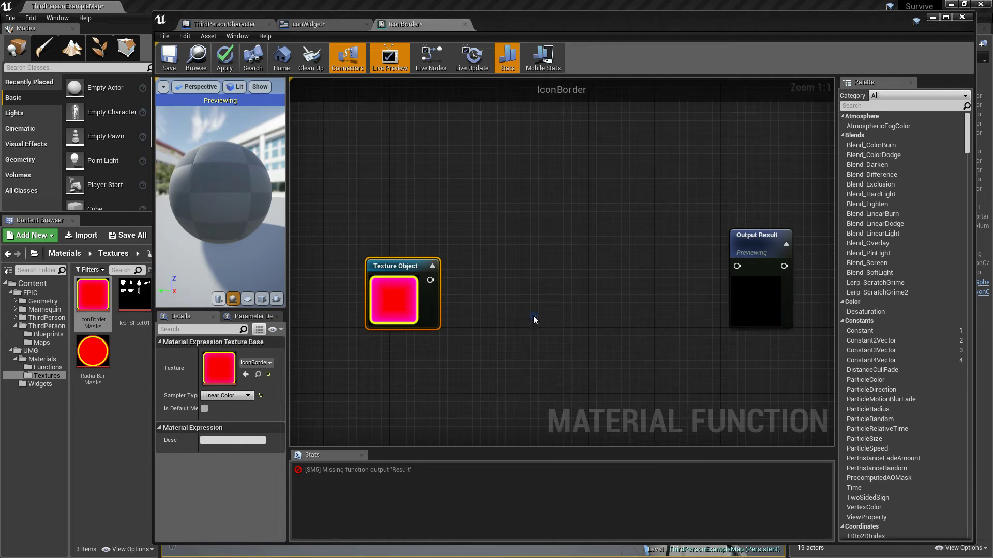
{"action": "left_click_drag", "start_coordinate": [530, 285], "coordinate": [511, 267]}
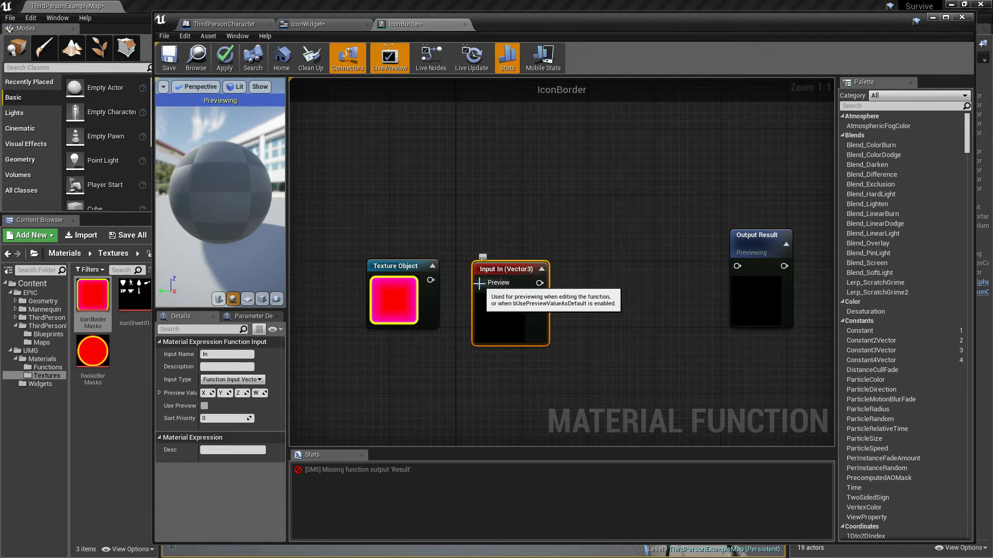
{"action": "mouse_move", "coordinate": [461, 285]}
{"action": "left_mouse_down"}
{"action": "mouse_move", "coordinate": [430, 279]}
{"action": "mouse_move", "coordinate": [457, 296]}
{"action": "left_mouse_up"}
Set the function input's type to Texture 2D and connect the Texture Object to its Preview pin, keeping both nodes compact
{"action": "left_click", "coordinate": [317, 345]}
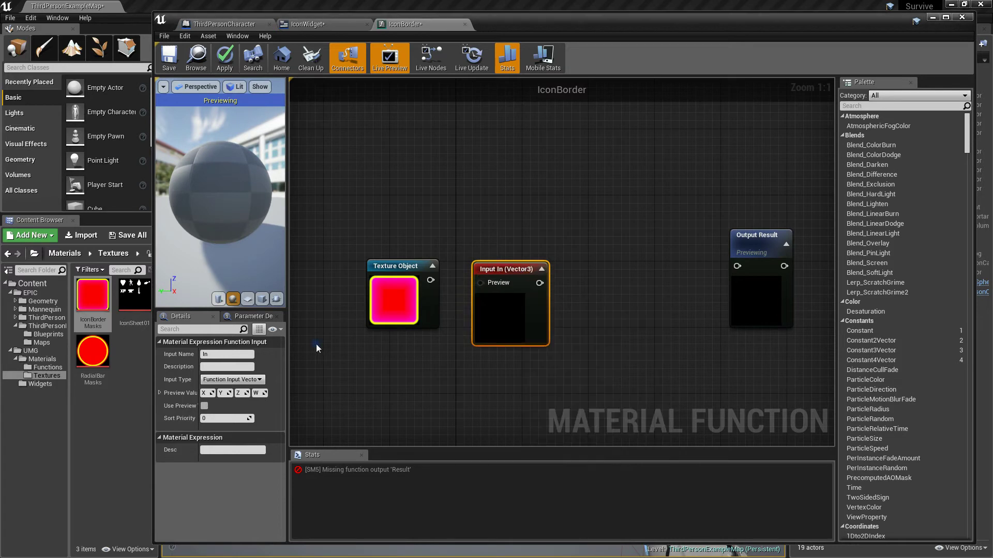
{"action": "left_click", "coordinate": [260, 380]}
{"action": "left_click", "coordinate": [231, 417]}
{"action": "left_click_drag", "start_coordinate": [478, 284], "coordinate": [431, 279]}
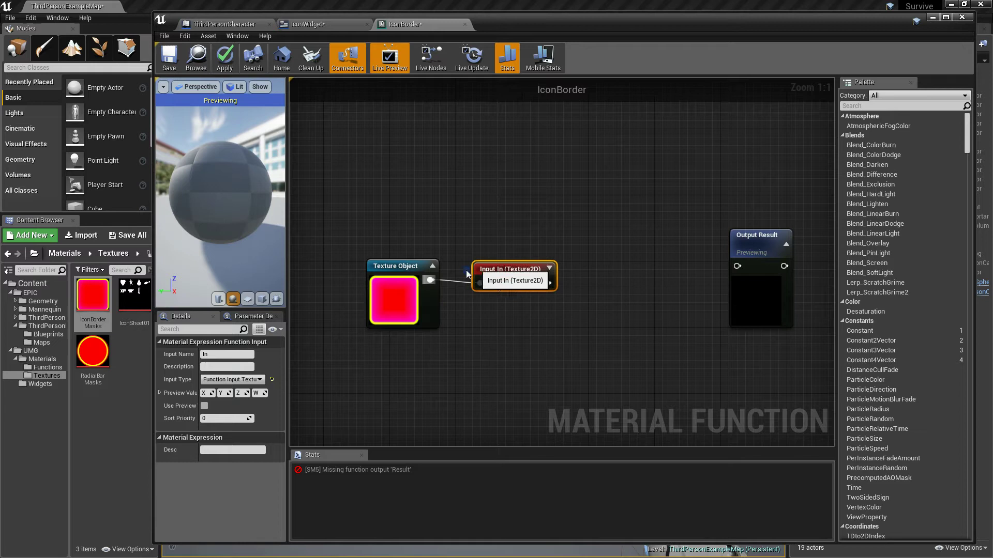
{"action": "left_click", "coordinate": [432, 266]}
{"action": "left_click_drag", "start_coordinate": [522, 265], "coordinate": [488, 263]}
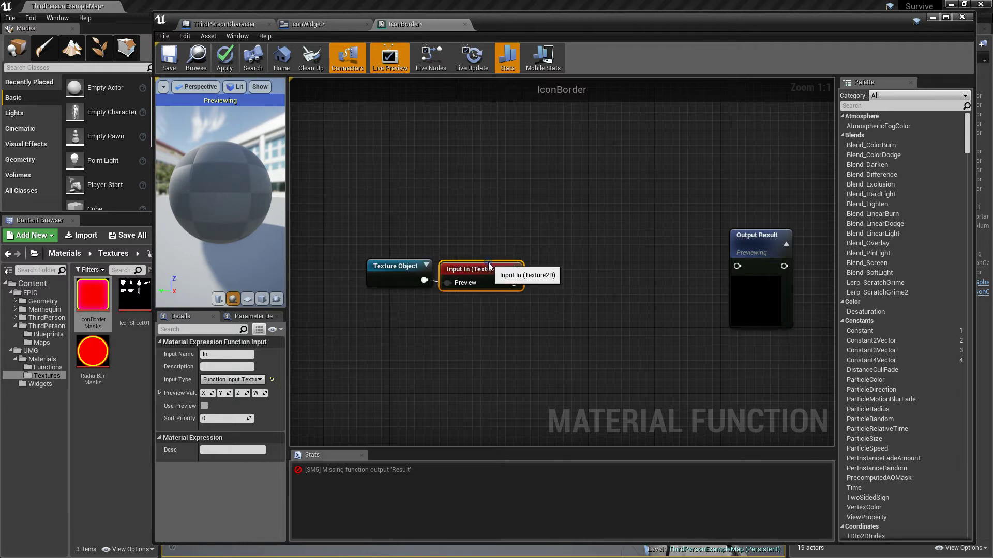
Name the function input BorderMasks and move it together with the Texture Object away from Output Result
{"action": "left_click", "coordinate": [238, 353]}
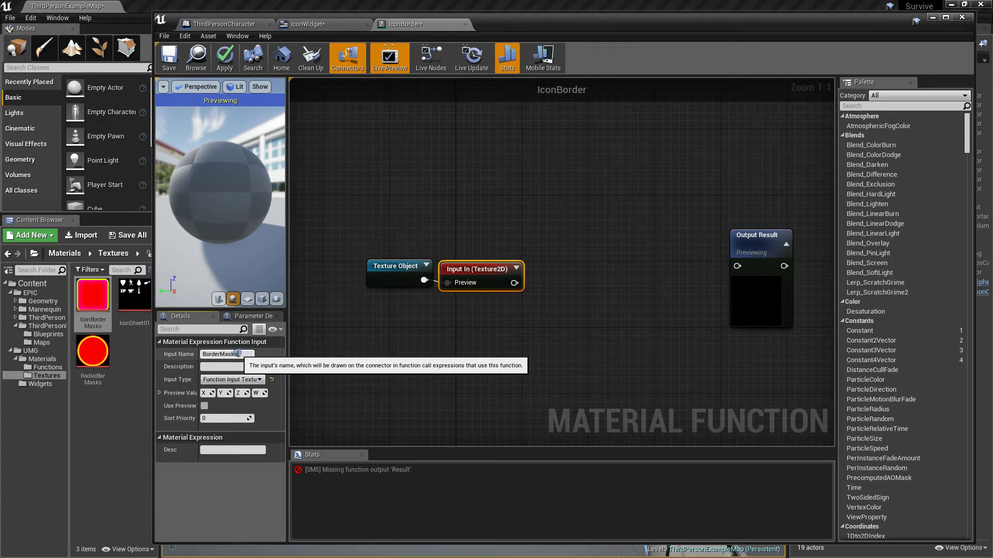
{"action": "left_click", "coordinate": [544, 352]}
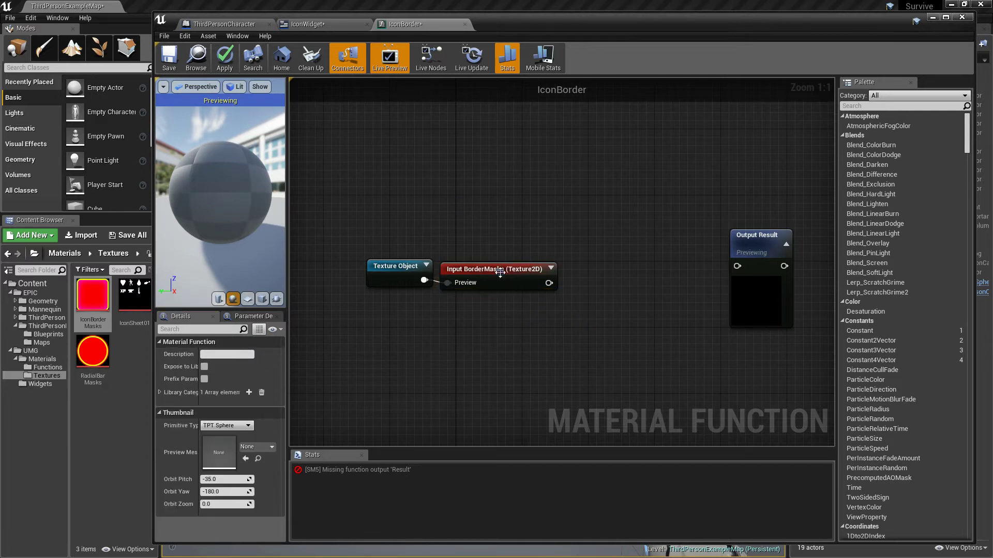
{"action": "left_click_drag", "start_coordinate": [435, 264], "coordinate": [431, 206]}
{"action": "left_click", "coordinate": [561, 261]}
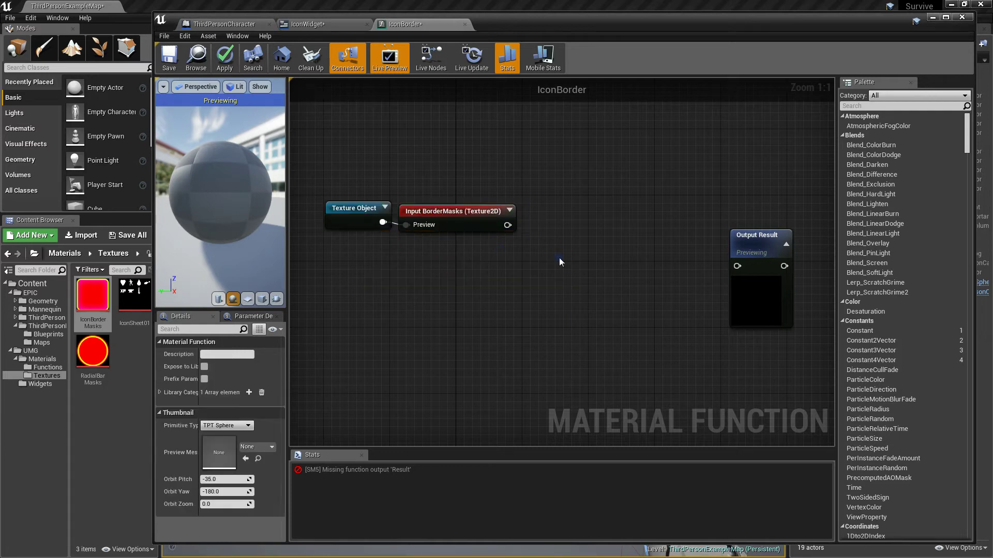
Add a Texture Sample node with its Tex pin fed by the BorderMasks input, placed between that input and Output Result
{"action": "right_click_drag", "start_coordinate": [612, 251], "coordinate": [575, 261]}
{"action": "left_click_drag", "start_coordinate": [750, 249], "coordinate": [783, 225]}
{"action": "left_click_drag", "start_coordinate": [471, 235], "coordinate": [514, 243]}
{"action": "type", "text": "sam"}
{"action": "left_click", "coordinate": [542, 289]}
{"action": "left_click_drag", "start_coordinate": [546, 252], "coordinate": [523, 211]}
{"action": "right_click_drag", "start_coordinate": [617, 265], "coordinate": [543, 289]}
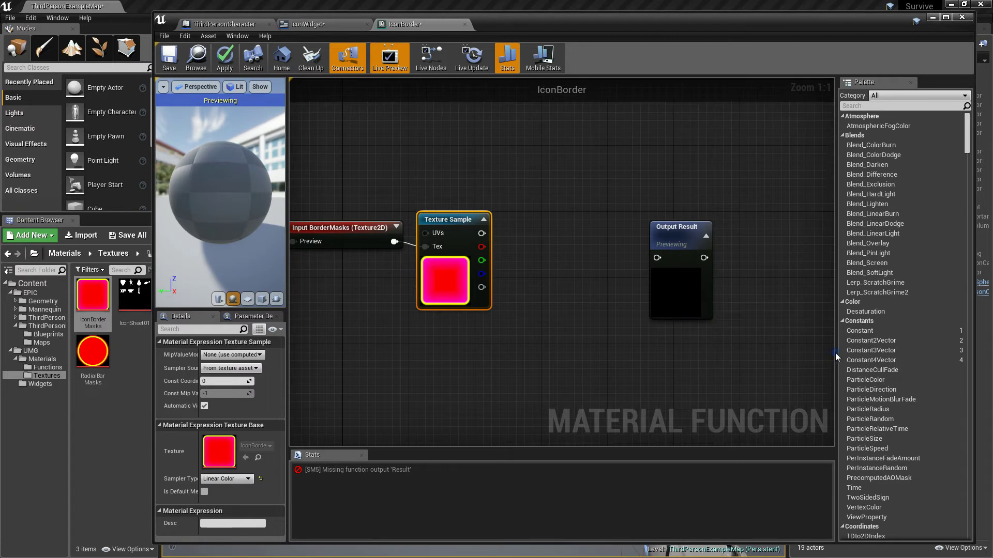
Widen the graph area and move Output Result farther away from the Texture Sample to make room for more nodes
{"action": "left_click_drag", "start_coordinate": [836, 353], "coordinate": [860, 354]}
{"action": "right_click_drag", "start_coordinate": [660, 341], "coordinate": [711, 357]}
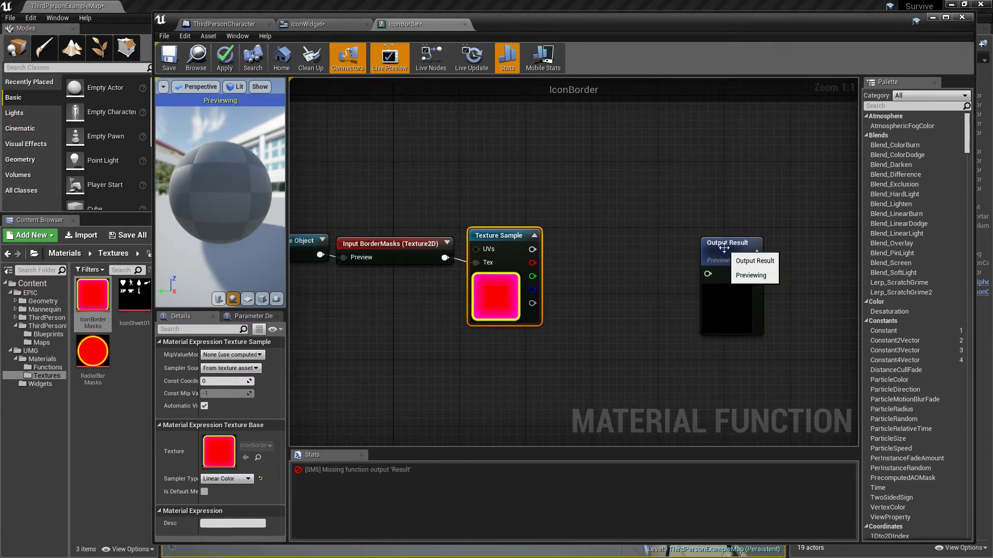
{"action": "left_click_drag", "start_coordinate": [724, 248], "coordinate": [774, 241]}
{"action": "right_click_drag", "start_coordinate": [622, 231], "coordinate": [622, 248]}
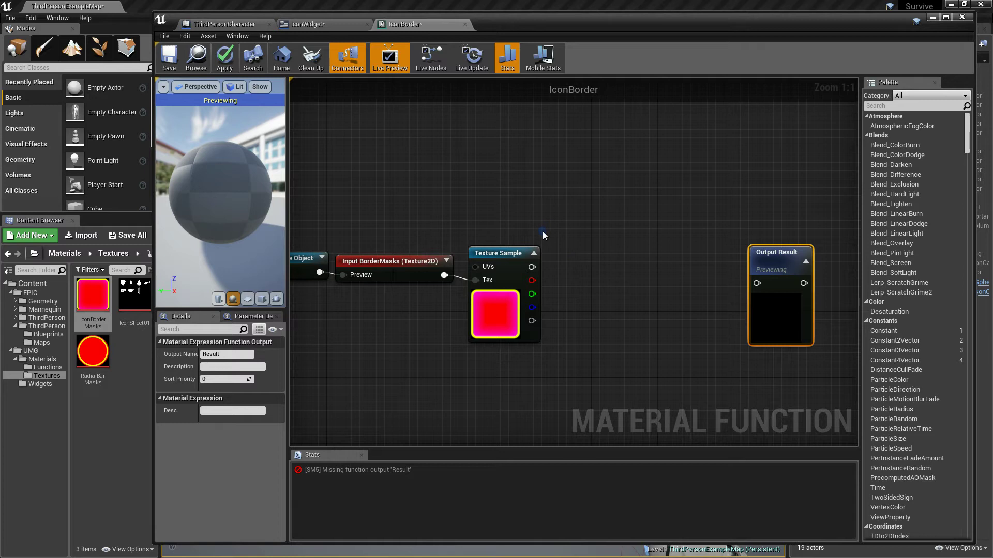
{"action": "right_click_drag", "start_coordinate": [426, 175], "coordinate": [441, 181]}
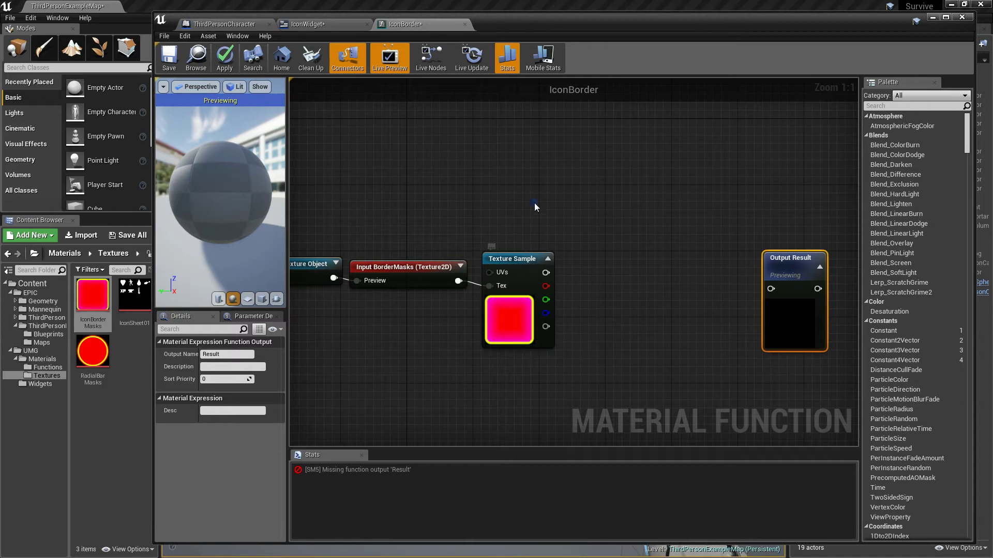
{"action": "right_click_drag", "start_coordinate": [482, 206], "coordinate": [489, 205]}
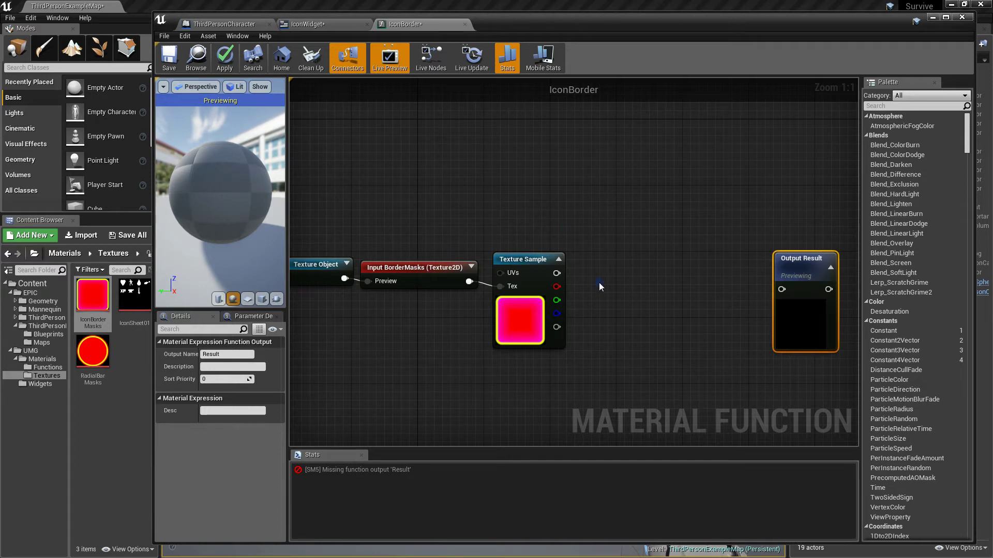
{"action": "right_click_drag", "start_coordinate": [599, 283], "coordinate": [558, 263]}
{"action": "left_click_drag", "start_coordinate": [751, 245], "coordinate": [800, 245]}
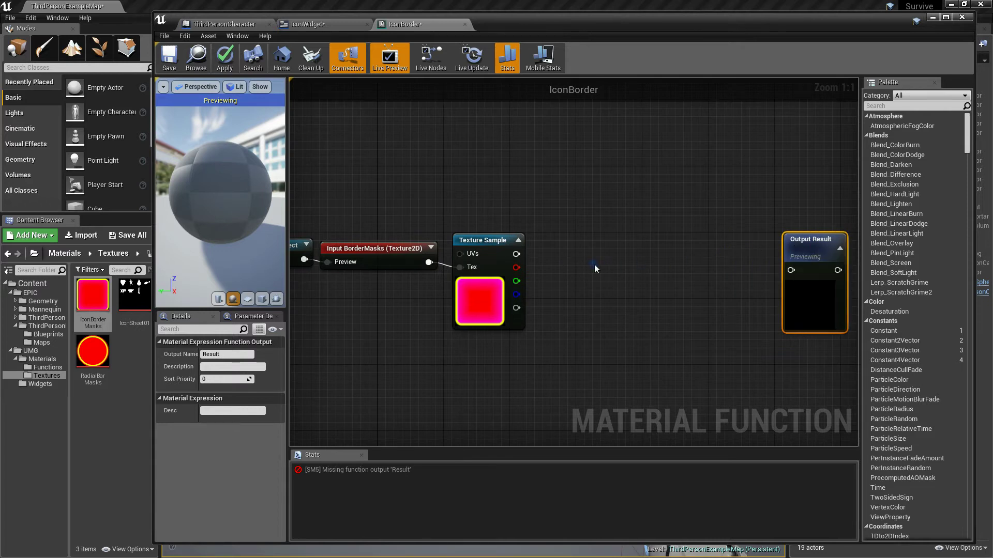
Set up Vector3 function inputs BorderTint and BackgroundTint, with preview constants coloured 0.958,0.76,0.27 and 0.198,0.177,0.177 respectively
{"action": "left_click_drag", "start_coordinate": [516, 254], "coordinate": [574, 228]}
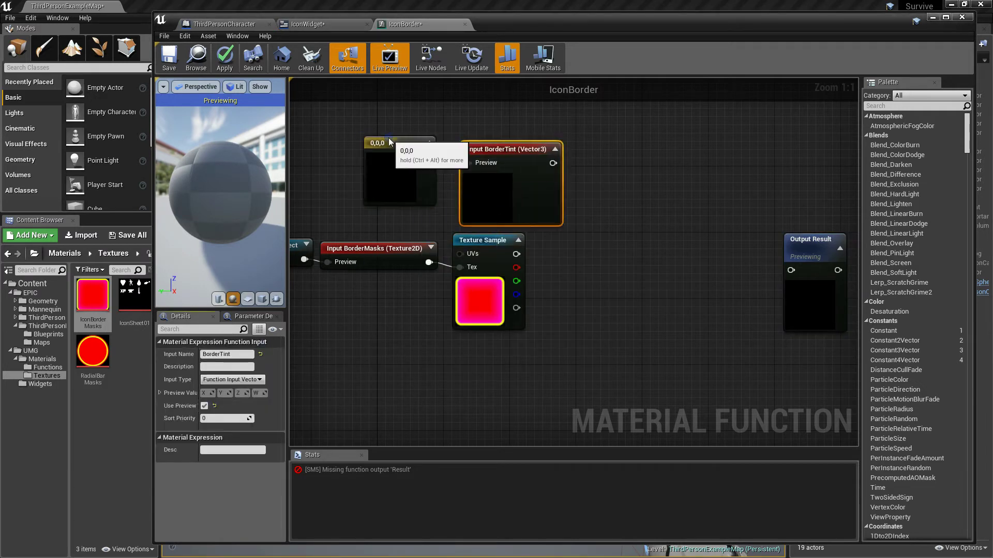
{"action": "double_click", "coordinate": [389, 142]}
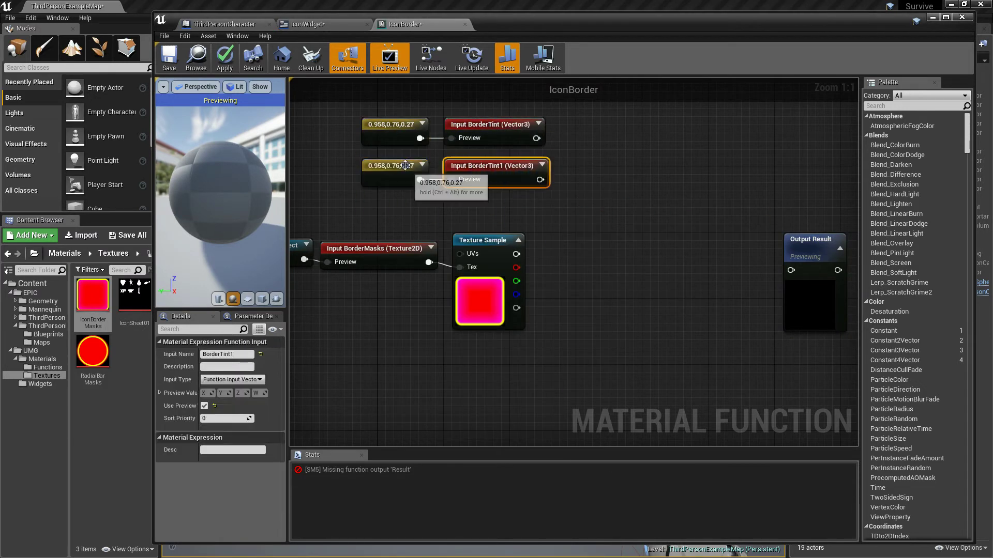
{"action": "double_click", "coordinate": [395, 165]}
{"action": "left_click", "coordinate": [499, 278]}
{"action": "left_click_drag", "start_coordinate": [498, 278], "coordinate": [480, 256]}
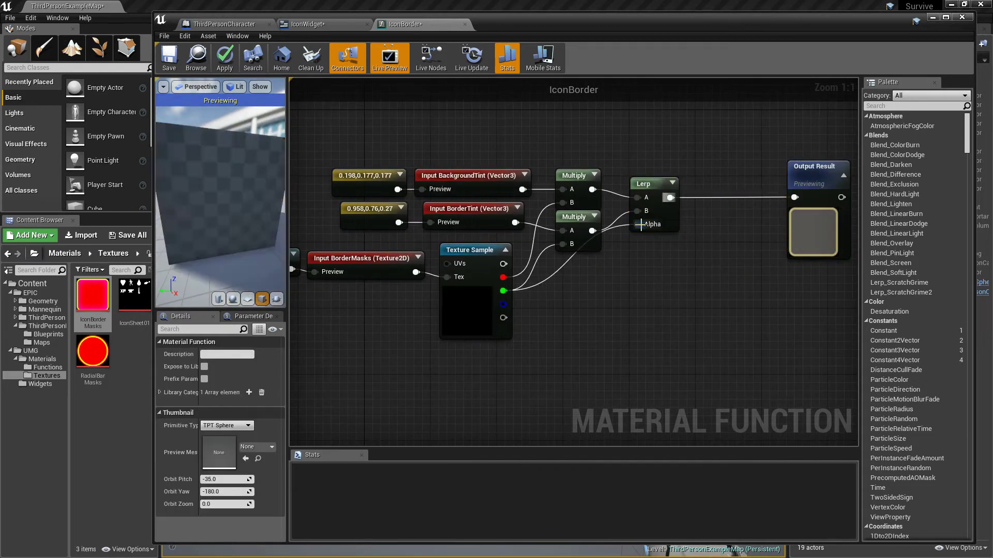
Connect the Texture Sample's green channel to the Alpha of the Lerp that blends the multiplied background and border tints
{"action": "left_click_drag", "start_coordinate": [638, 224], "coordinate": [503, 290]}
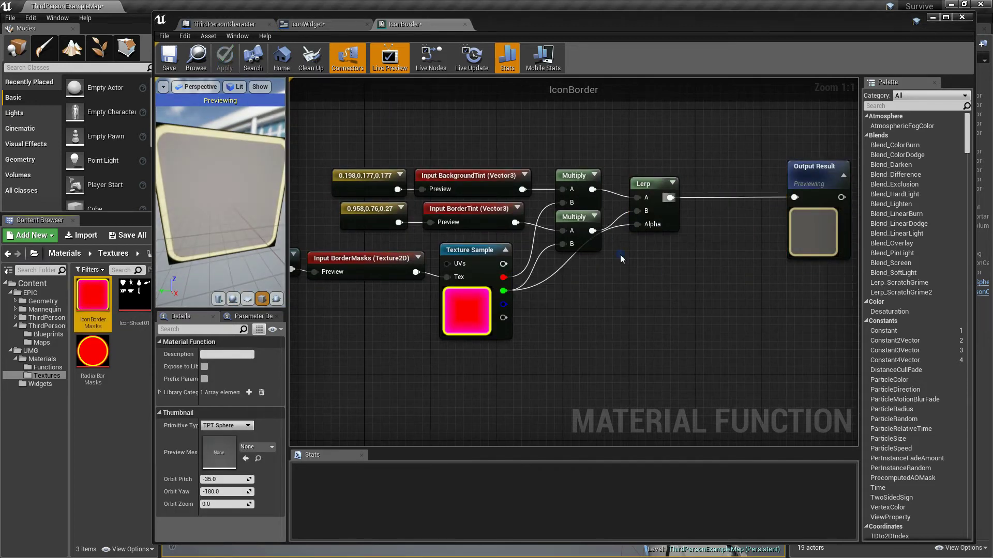
{"action": "right_click_drag", "start_coordinate": [606, 296], "coordinate": [625, 306]}
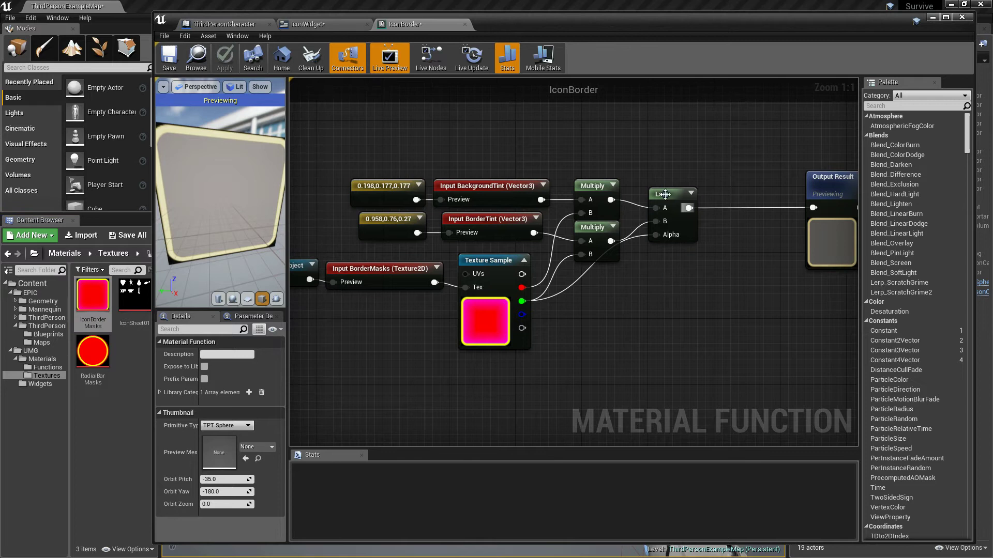
{"action": "left_click_drag", "start_coordinate": [195, 185], "coordinate": [194, 185]}
{"action": "right_click_drag", "start_coordinate": [490, 355], "coordinate": [516, 314]}
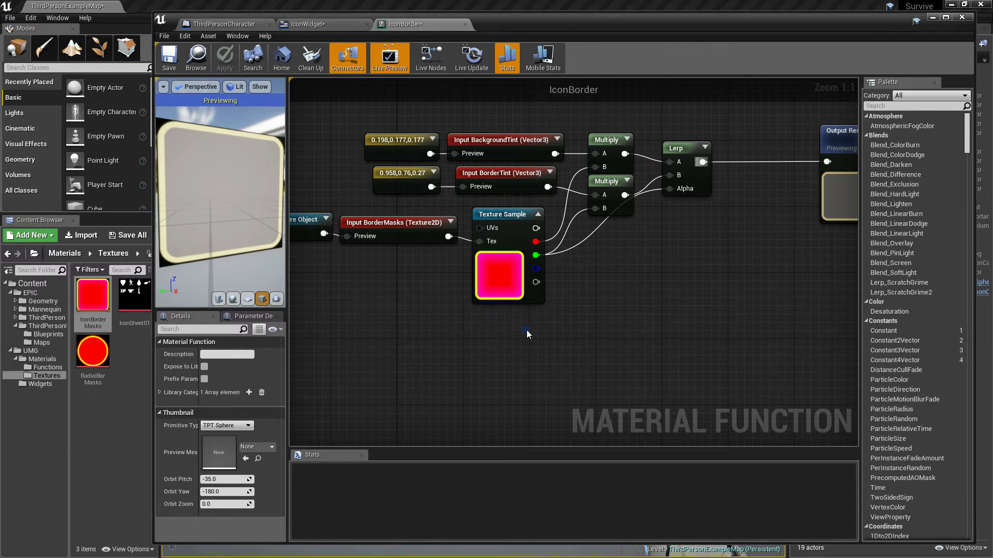
Add a function input node below the texture sample and set its input type to Scalar
{"action": "right_click_drag", "start_coordinate": [527, 334], "coordinate": [487, 293]}
{"action": "right_click_drag", "start_coordinate": [510, 295], "coordinate": [542, 338]}
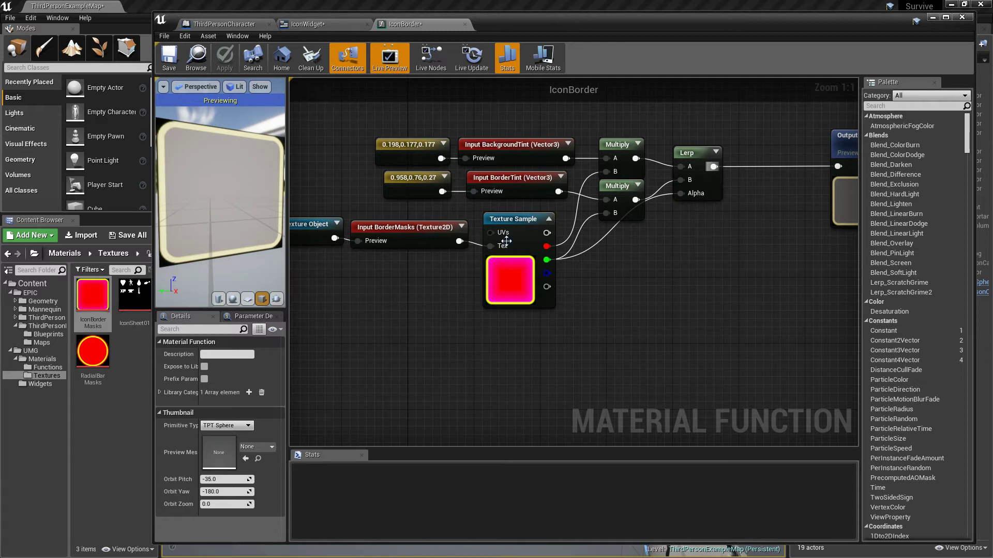
{"action": "right_click", "coordinate": [482, 342]}
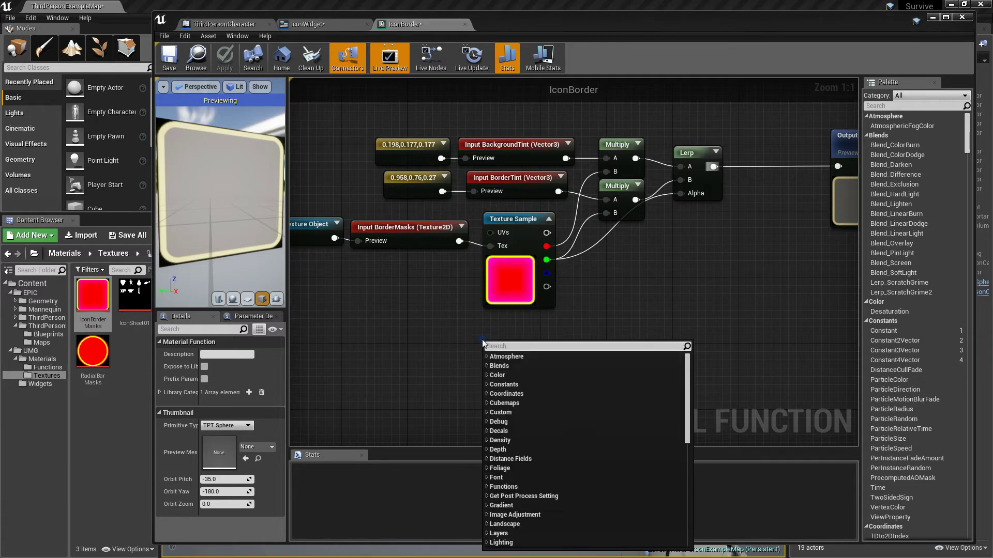
{"action": "type", "text": "inpu"}
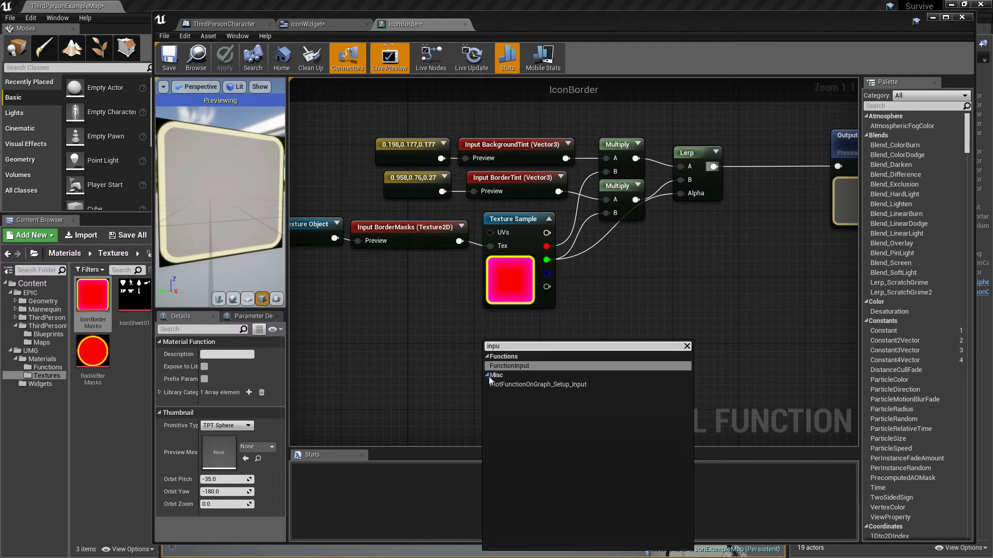
{"action": "key", "text": "Return"}
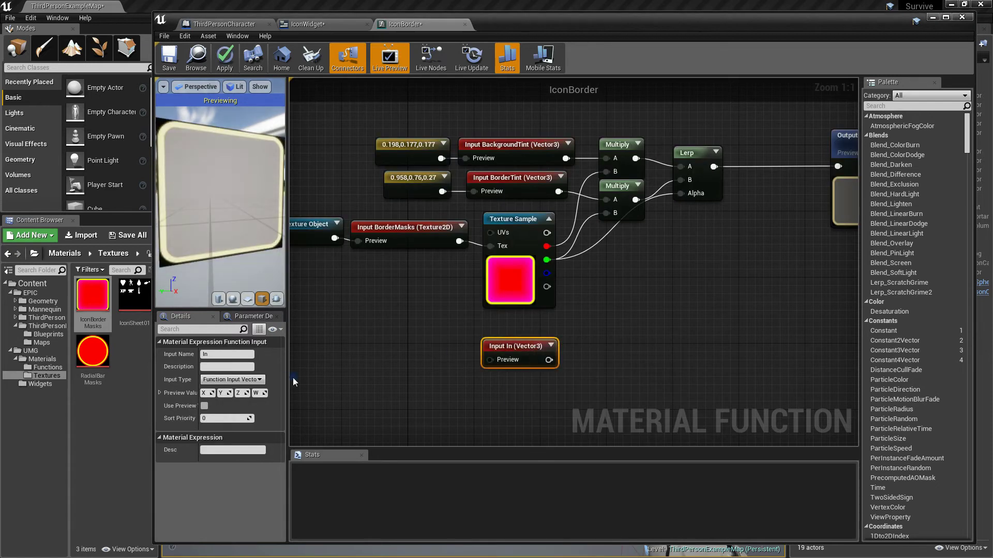
{"action": "left_click", "coordinate": [232, 380]}
{"action": "left_click", "coordinate": [228, 387]}
{"action": "left_click", "coordinate": [395, 357]}
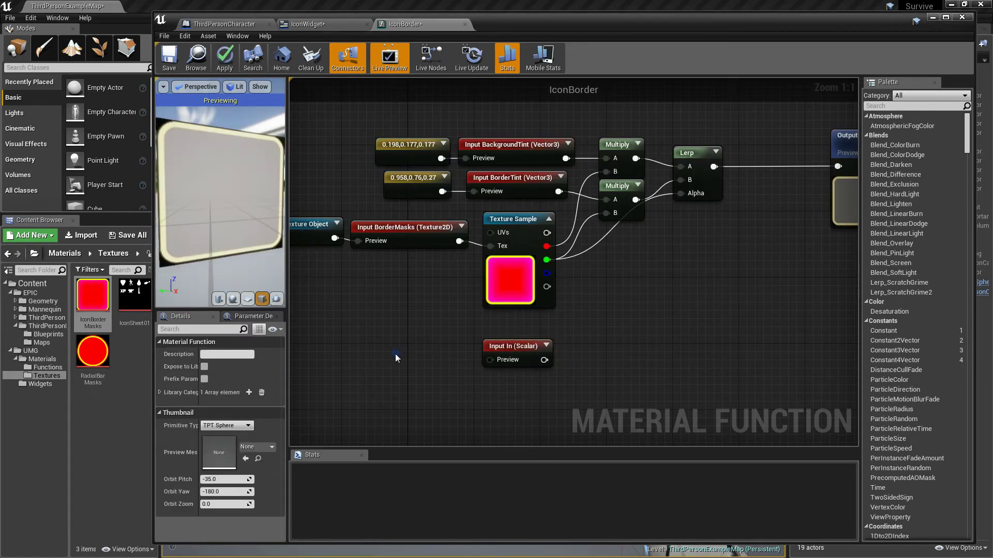
Add a constant of 0 and connect it to the Preview pin of the scalar input
{"action": "left_click", "coordinate": [396, 356]}
{"action": "left_click", "coordinate": [220, 354]}
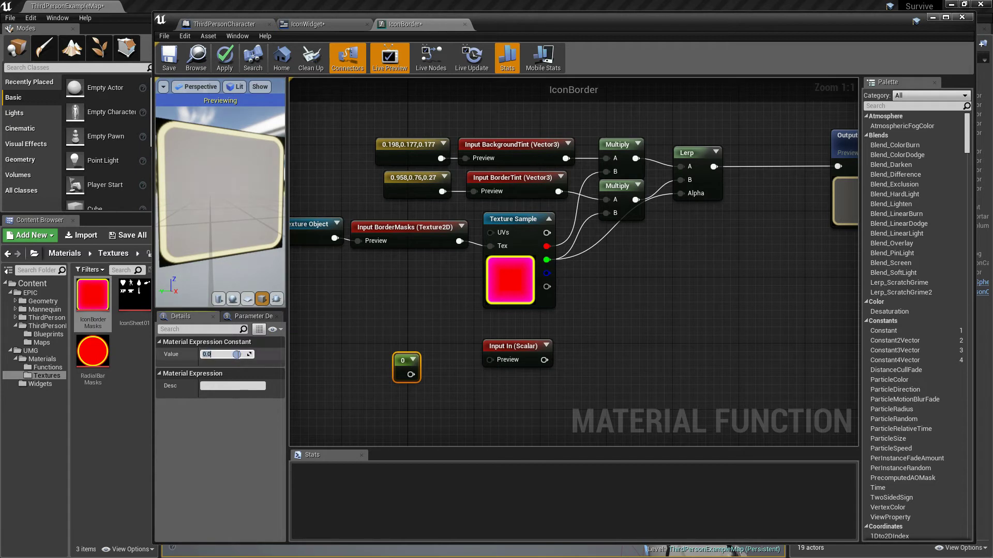
{"action": "left_click_drag", "start_coordinate": [410, 374], "coordinate": [489, 361]}
{"action": "left_click_drag", "start_coordinate": [403, 357], "coordinate": [450, 348]}
Create an If node from the scalar input's output, feeding its A pin
{"action": "right_click_drag", "start_coordinate": [553, 337], "coordinate": [459, 354]}
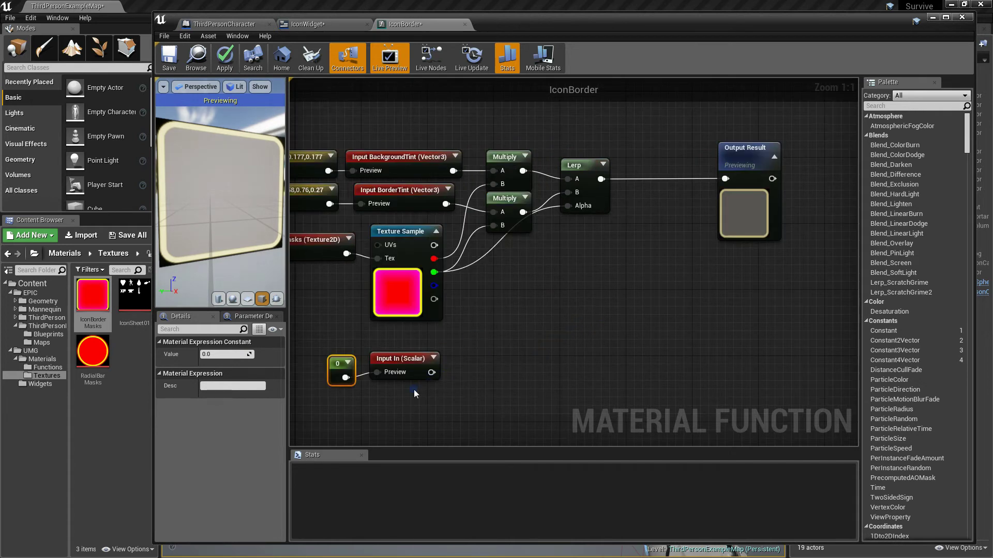
{"action": "left_click", "coordinate": [431, 392]}
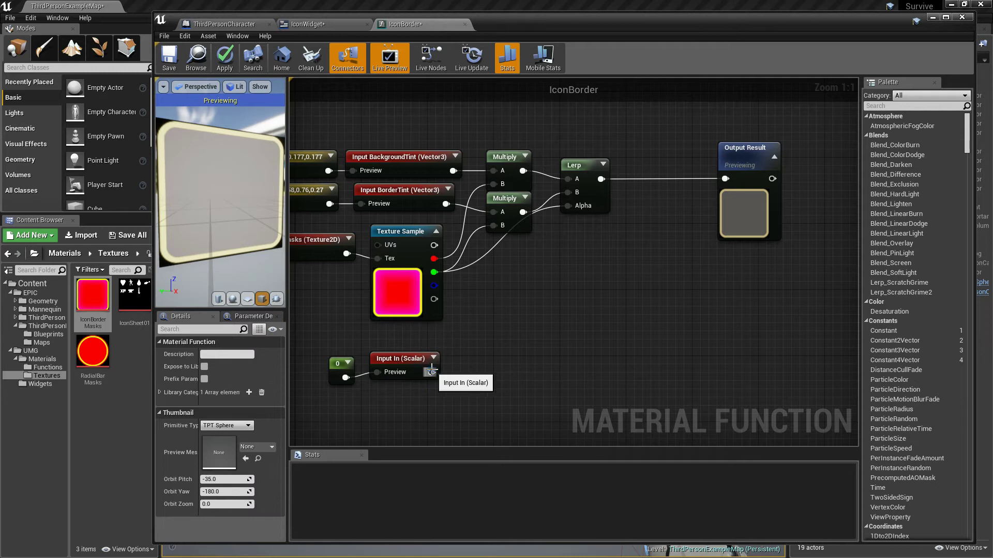
{"action": "left_click_drag", "start_coordinate": [431, 371], "coordinate": [486, 353]}
{"action": "type", "text": "if"}
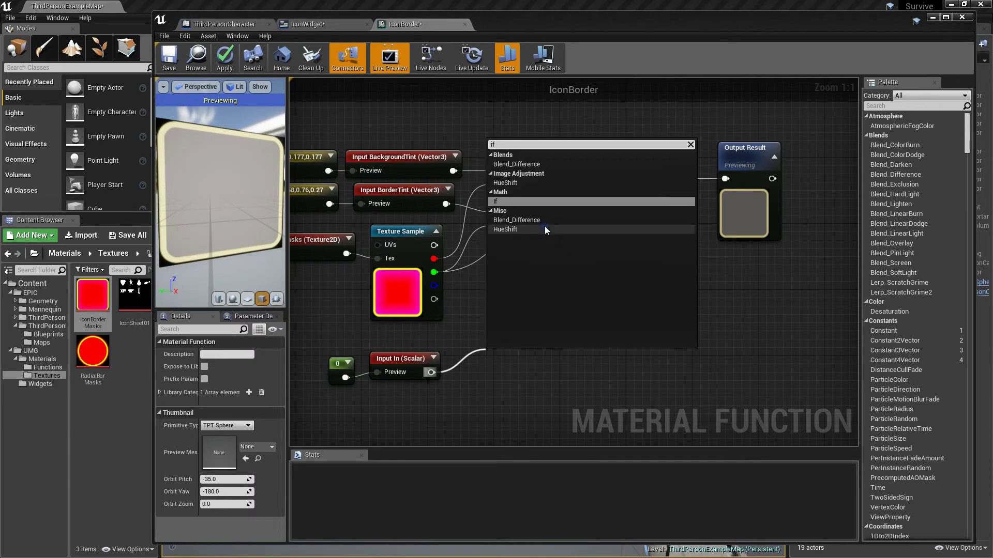
{"action": "left_click", "coordinate": [508, 201]}
{"action": "left_click_drag", "start_coordinate": [506, 358], "coordinate": [506, 341]}
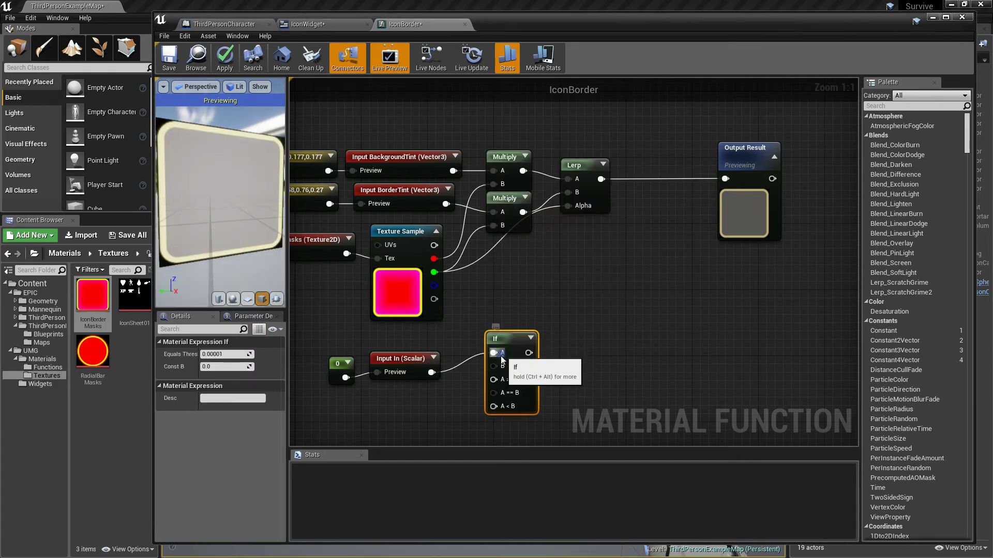
Add a second constant of 0, connect it to the If node's B pin, and space the If node farther from the inputs
{"action": "left_click", "coordinate": [417, 414]}
{"action": "left_click_drag", "start_coordinate": [423, 414], "coordinate": [606, 334]}
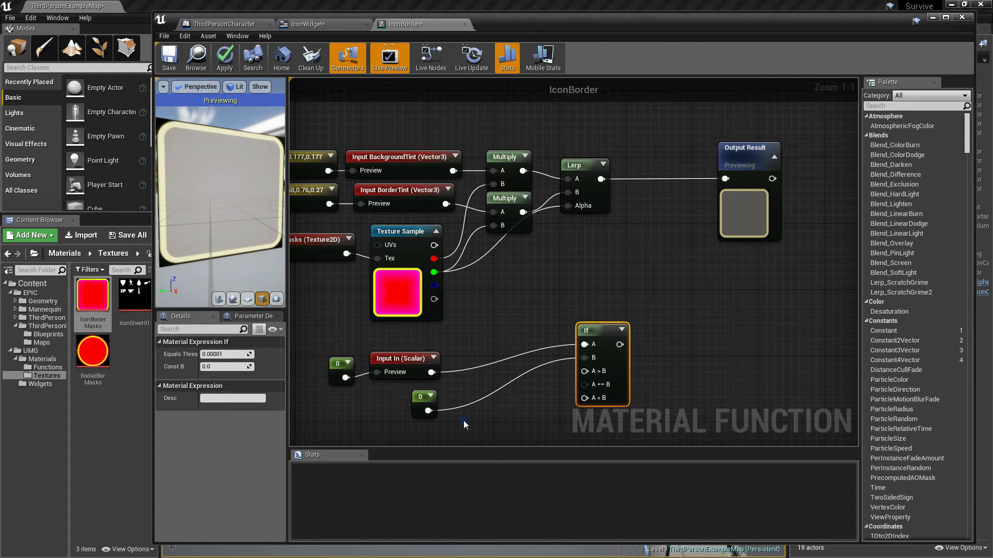
Move the scalar input, both zero constants and the If node lower to make room beneath the texture sample
{"action": "left_click_drag", "start_coordinate": [464, 420], "coordinate": [344, 360]}
{"action": "left_click_drag", "start_coordinate": [405, 359], "coordinate": [406, 340]}
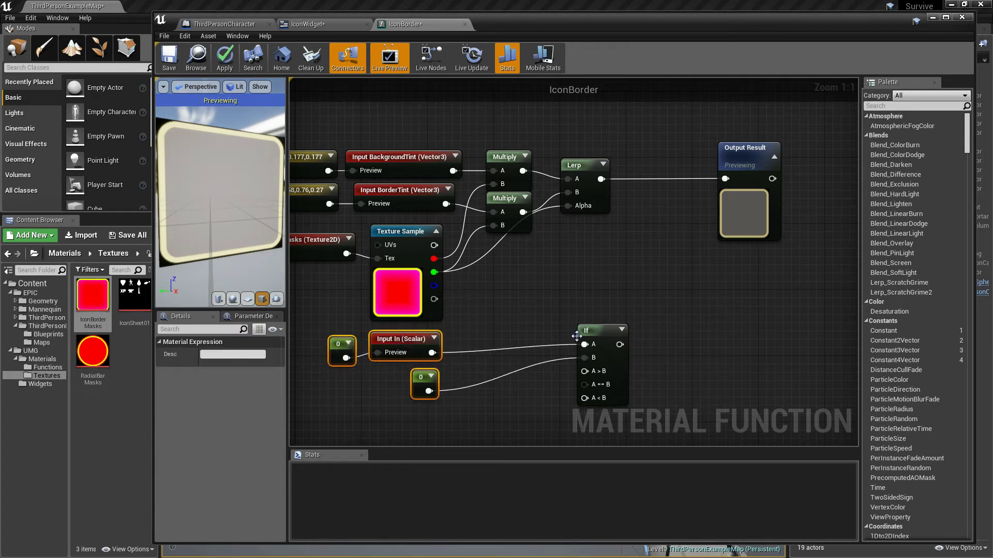
{"action": "left_click", "coordinate": [605, 362], "text": "ctrl"}
{"action": "left_click_drag", "start_coordinate": [405, 339], "coordinate": [408, 399]}
{"action": "left_click", "coordinate": [457, 345]}
Duplicate the BorderTint input with its colour constant and Multiply node, and place the copies below the texture sample
{"action": "right_click_drag", "start_coordinate": [457, 345], "coordinate": [499, 321]}
{"action": "scroll", "coordinate": [499, 321], "scroll_direction": "down", "scroll_amount": 1}
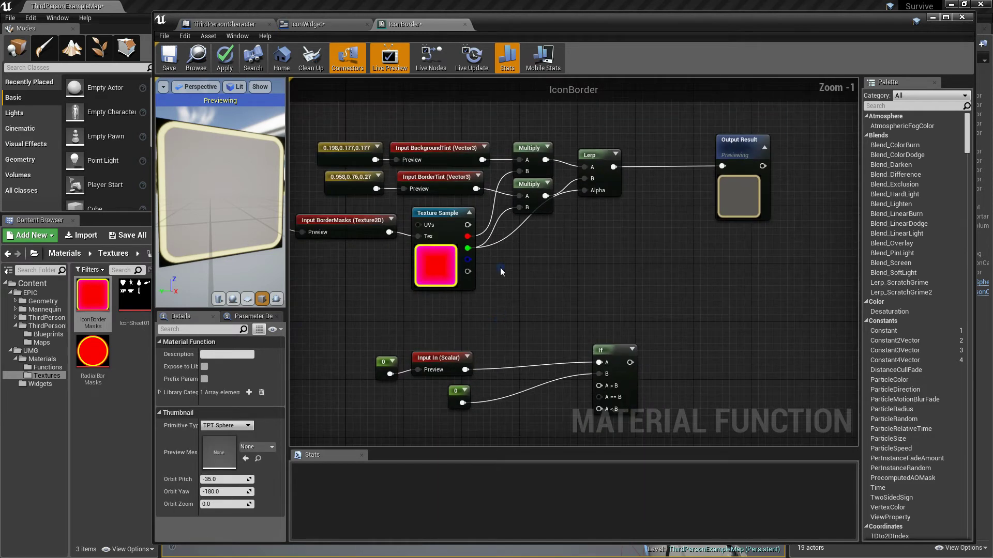
{"action": "left_click_drag", "start_coordinate": [317, 182], "coordinate": [518, 206]}
{"action": "key", "text": "ctrl+v"}
{"action": "left_click_drag", "start_coordinate": [606, 234], "coordinate": [438, 302]}
Rename the duplicated BorderTint input as HighlightTint
{"action": "left_click", "coordinate": [439, 304]}
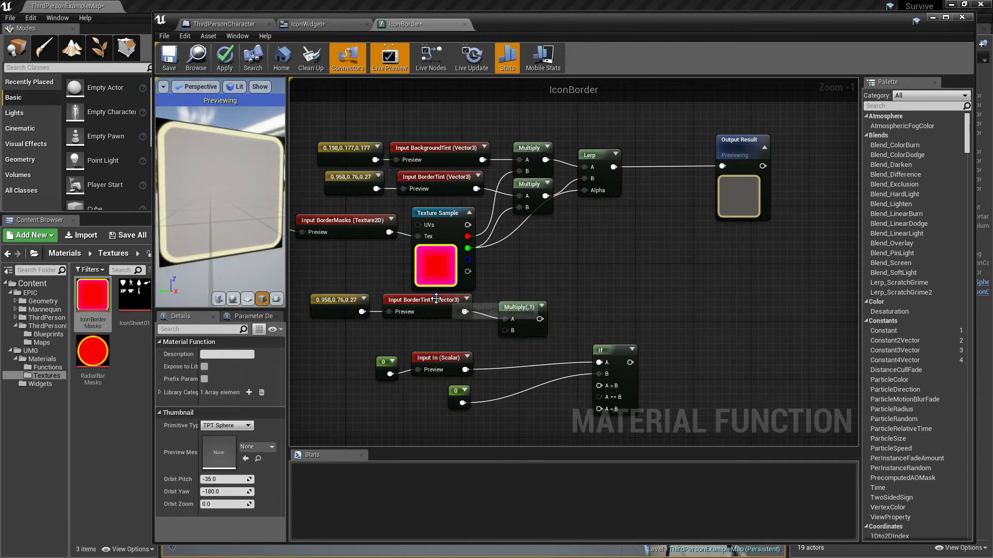
{"action": "left_click", "coordinate": [235, 355]}
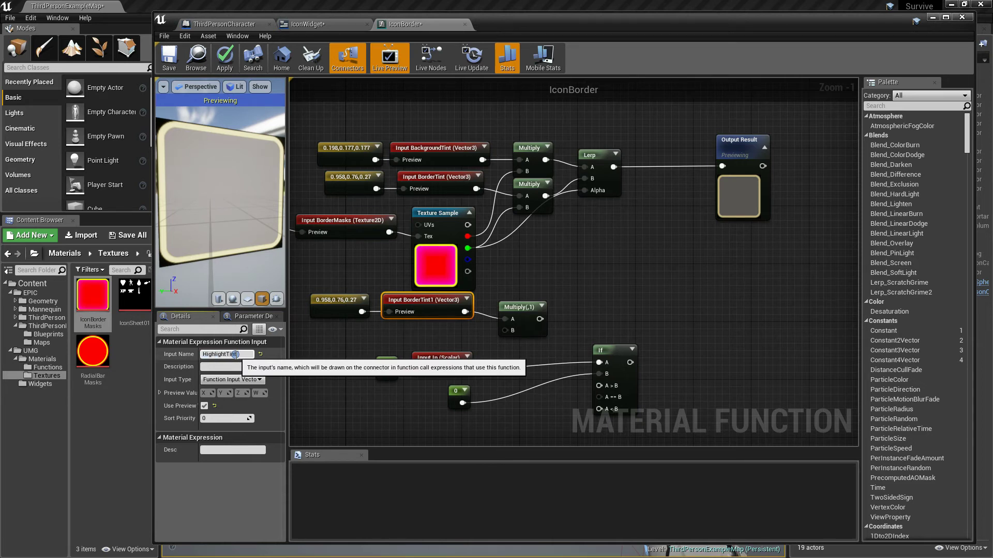
{"action": "key", "text": "Return"}
Connect the texture sample's blue channel to the new Multiply's A and HighlightTint to its B, and show the node's preview
{"action": "left_click_drag", "start_coordinate": [512, 323], "coordinate": [468, 260]}
{"action": "left_click_drag", "start_coordinate": [505, 287], "coordinate": [468, 312]}
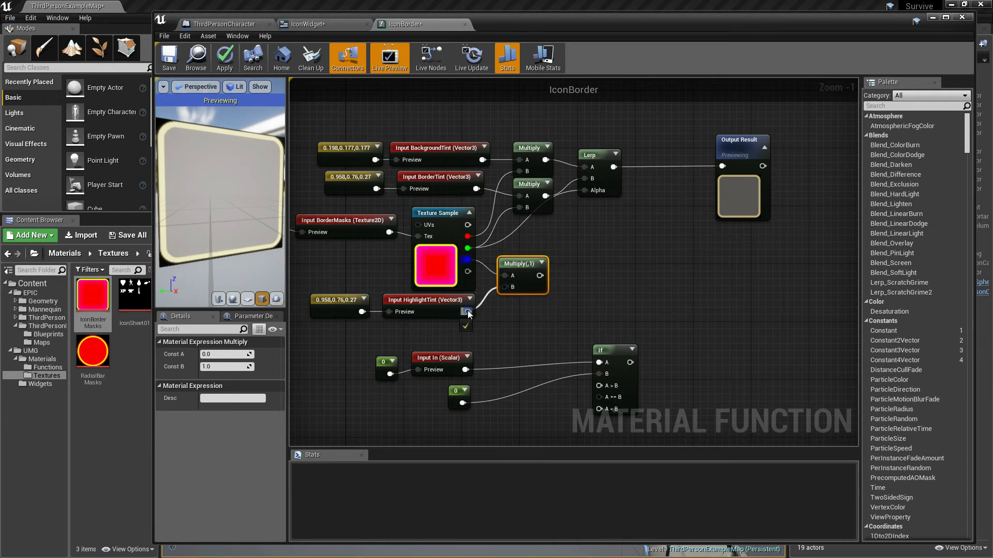
{"action": "left_click", "coordinate": [533, 263]}
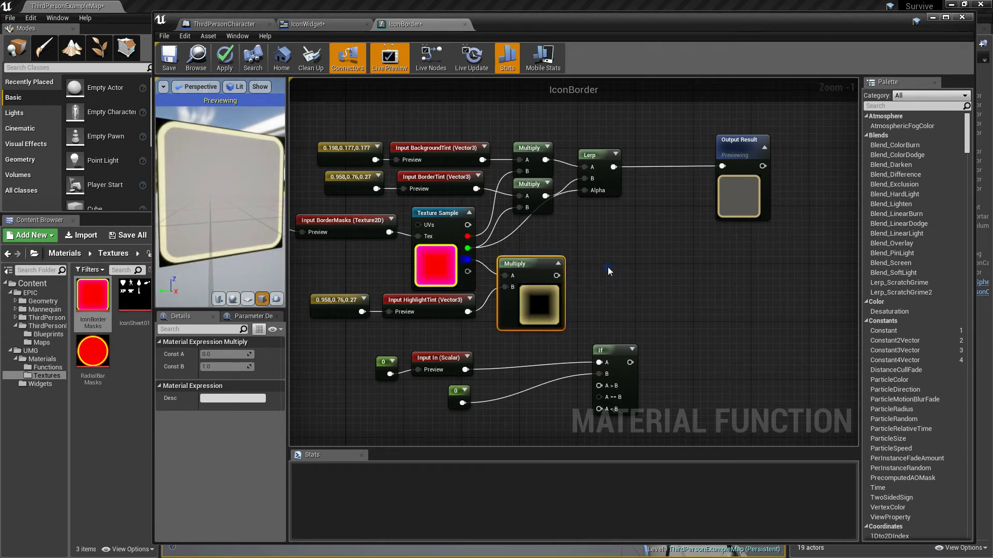
Set the HighlightTint colour constant to a near-white of 0.958, 0.936, 0.946
{"action": "double_click", "coordinate": [337, 305]}
{"action": "left_click", "coordinate": [404, 368]}
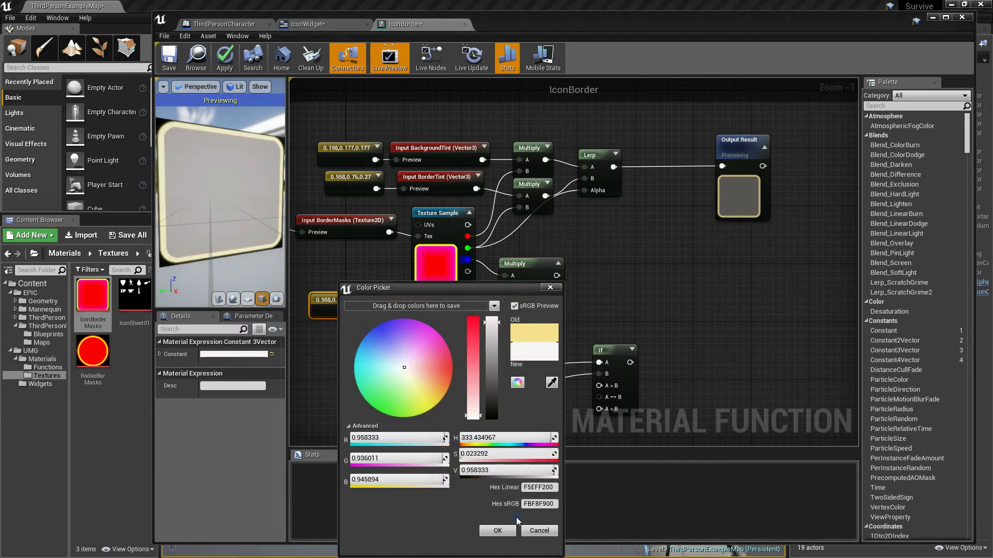
{"action": "left_click", "coordinate": [510, 534]}
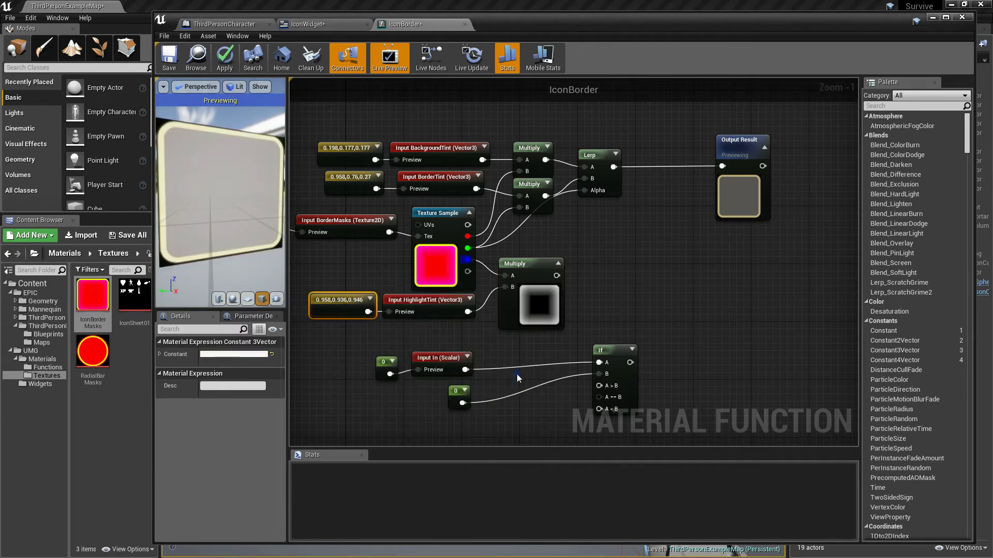
Collapse the highlight Multiply node's preview and move the If node up, farther away from the Multiply
{"action": "left_click", "coordinate": [562, 264]}
{"action": "left_click_drag", "start_coordinate": [619, 354], "coordinate": [620, 296]}
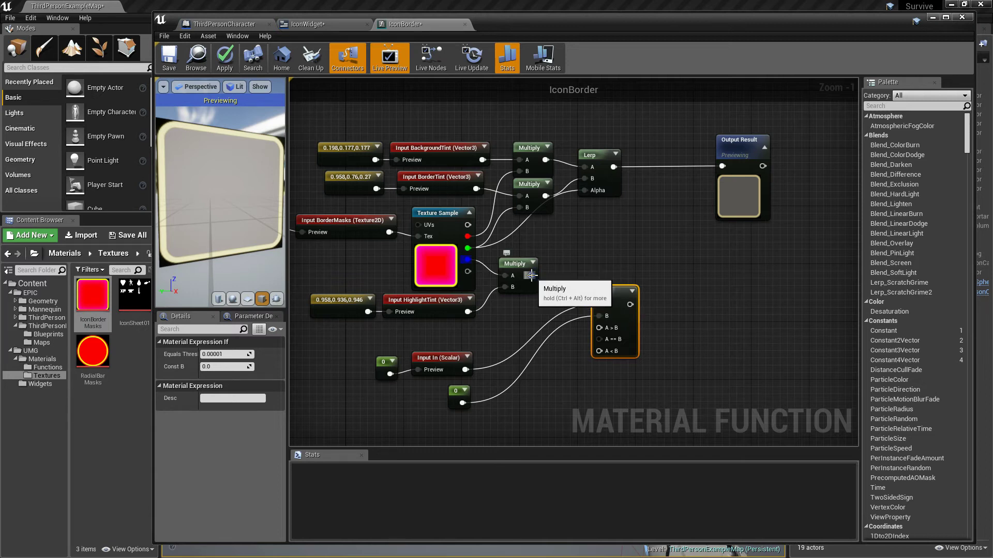
{"action": "left_click_drag", "start_coordinate": [608, 293], "coordinate": [630, 292]}
Duplicate the zero constant and place the copy under the highlight Multiply node
{"action": "left_click", "coordinate": [382, 362]}
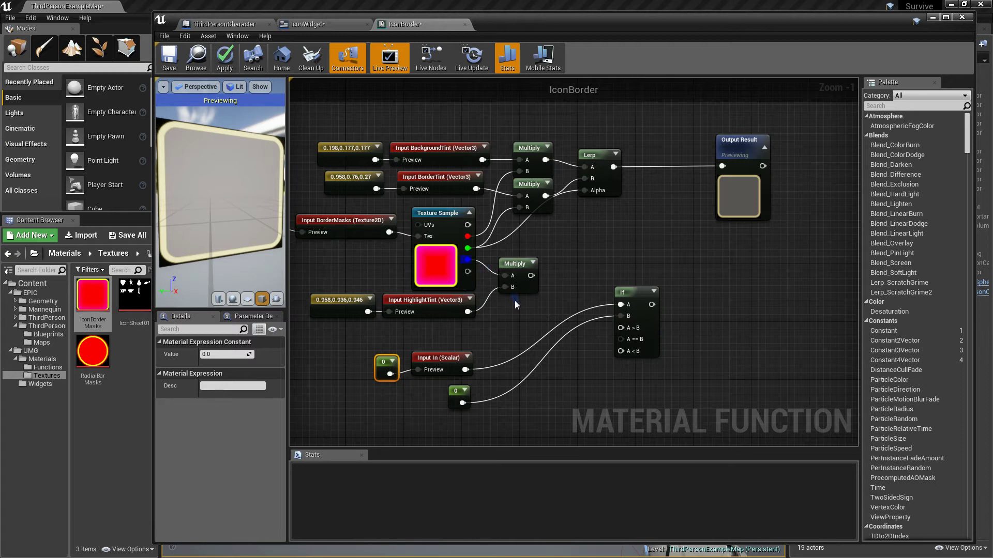
{"action": "key", "text": "ctrl+v"}
{"action": "left_click_drag", "start_coordinate": [518, 311], "coordinate": [519, 302]}
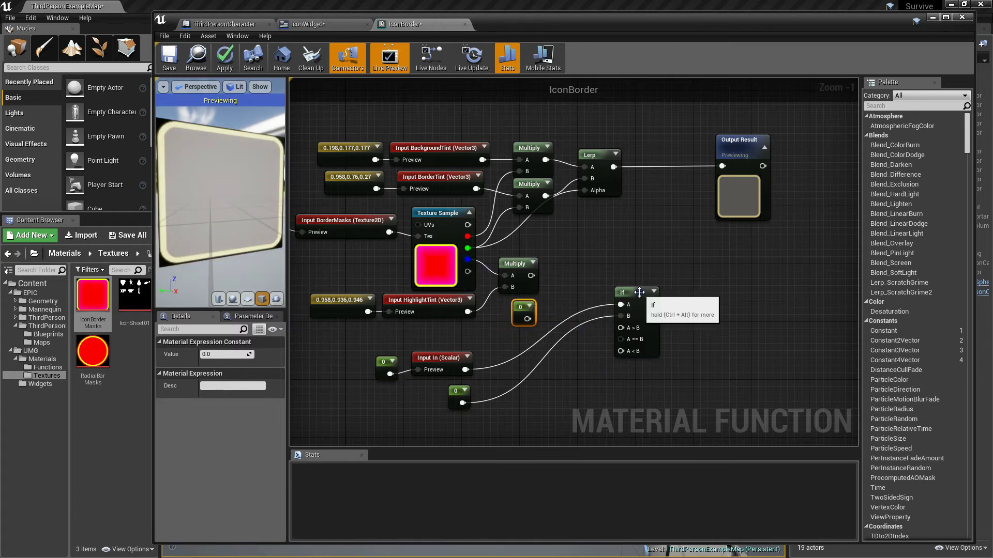
Move the B constant beside the If node, wire it to A == B and A < B, and connect the highlight Multiply to A > B
{"action": "left_click_drag", "start_coordinate": [639, 290], "coordinate": [646, 289]}
{"action": "right_click_drag", "start_coordinate": [579, 291], "coordinate": [543, 300]}
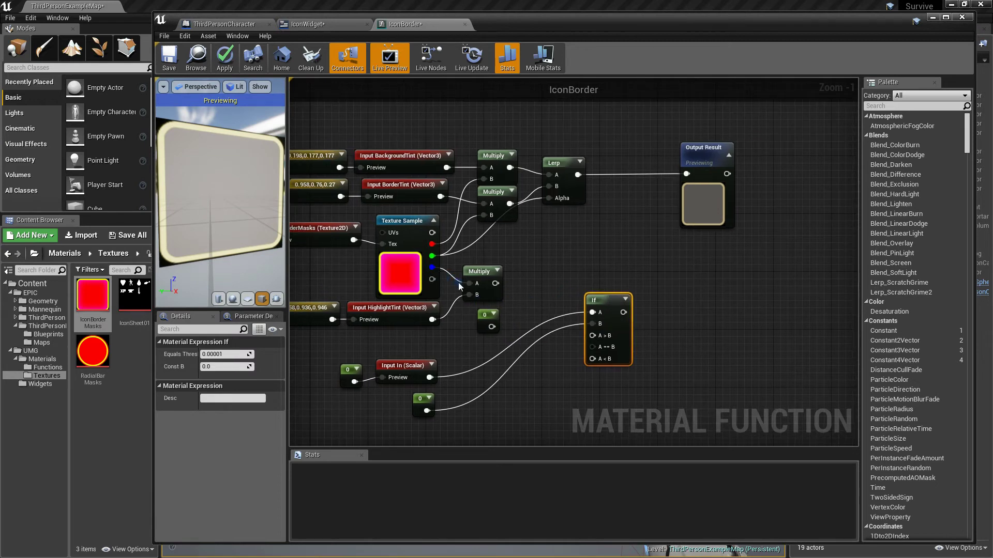
{"action": "left_click", "coordinate": [528, 303]}
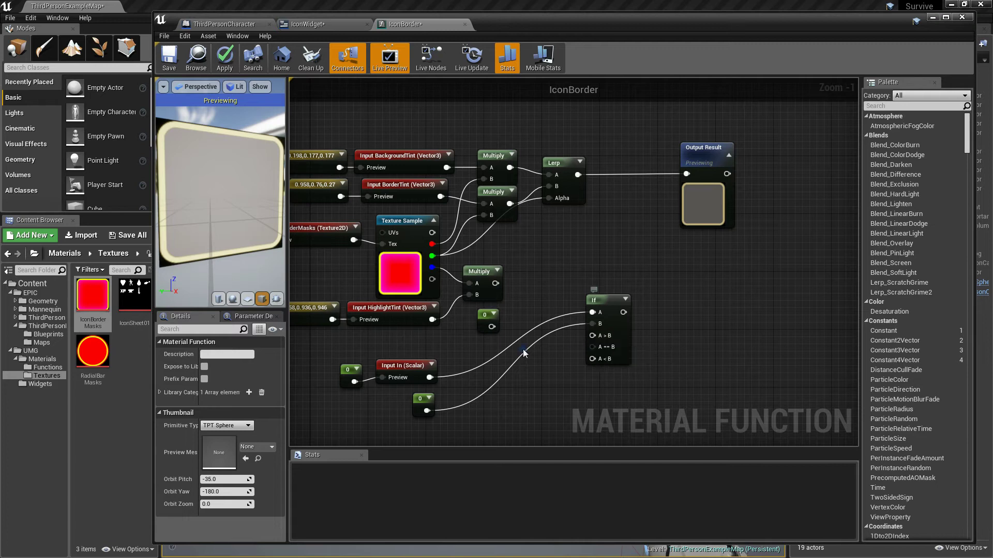
{"action": "left_click_drag", "start_coordinate": [412, 407], "coordinate": [548, 351]}
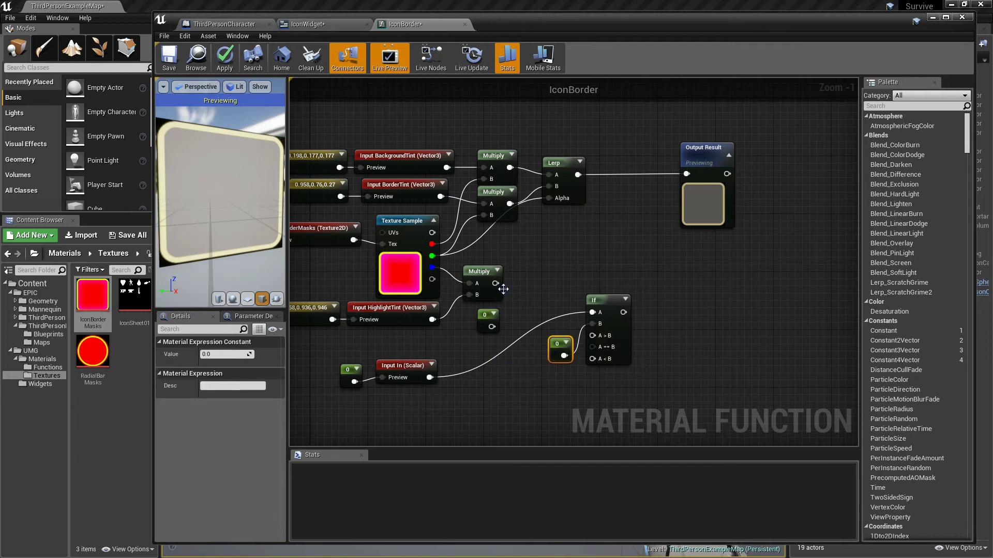
{"action": "left_click_drag", "start_coordinate": [495, 283], "coordinate": [549, 348]}
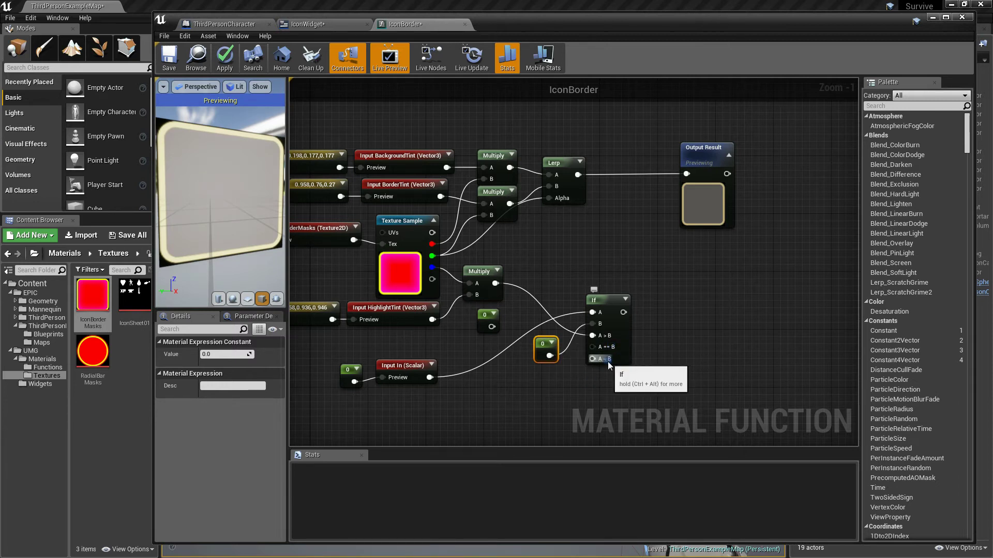
{"action": "mouse_move", "coordinate": [550, 356]}
{"action": "left_mouse_down"}
{"action": "mouse_move", "coordinate": [592, 348]}
{"action": "mouse_move", "coordinate": [549, 355]}
{"action": "mouse_move", "coordinate": [545, 337]}
{"action": "left_mouse_up"}
Delete the spare zero constant under the highlight Multiply and connect the If node's output to Output Result
{"action": "left_click", "coordinate": [483, 312]}
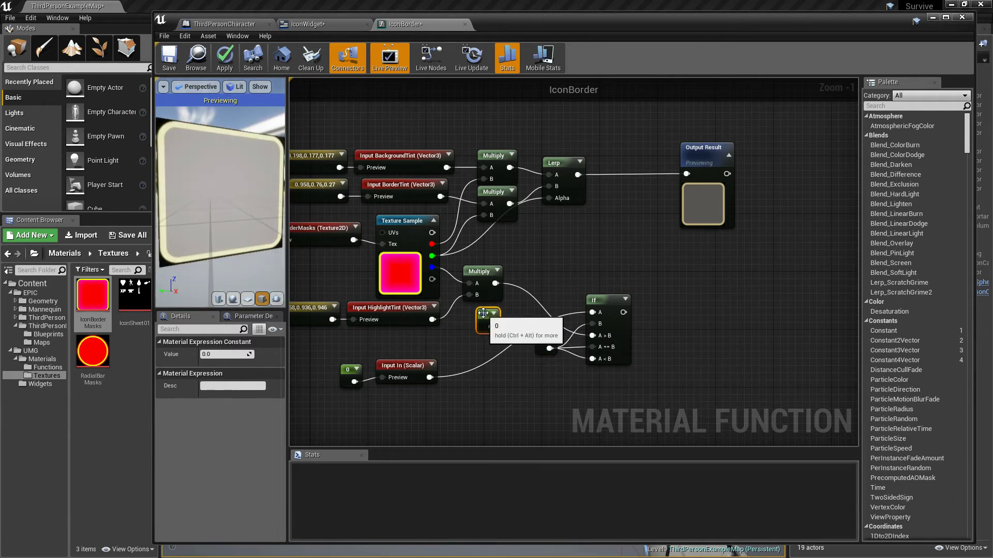
{"action": "key", "text": "Delete"}
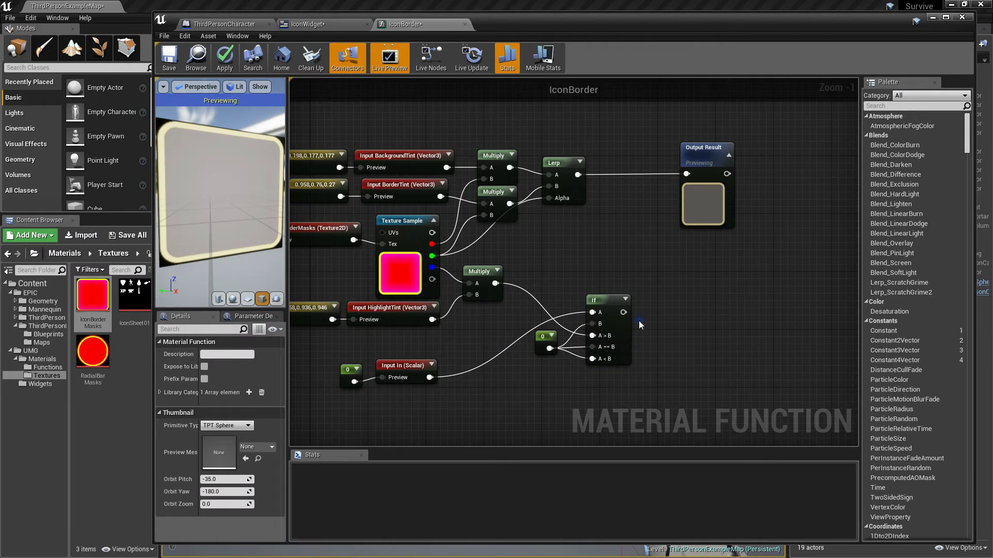
{"action": "left_click_drag", "start_coordinate": [623, 312], "coordinate": [687, 175]}
Try a value of 1 in the constant feeding the scalar input and restore it to 0
{"action": "right_click_drag", "start_coordinate": [441, 338], "coordinate": [497, 332]}
{"action": "left_click", "coordinate": [402, 367]}
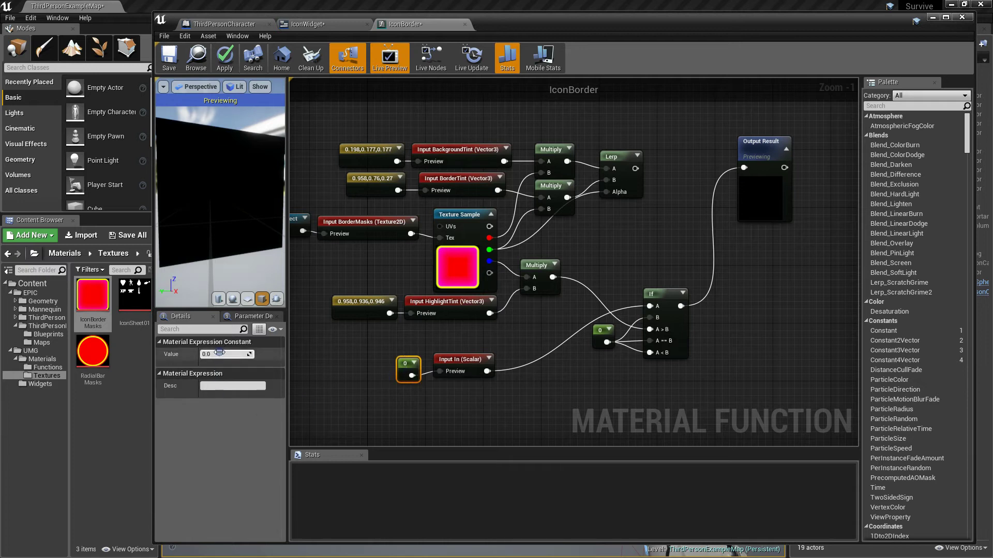
{"action": "key", "text": "Return"}
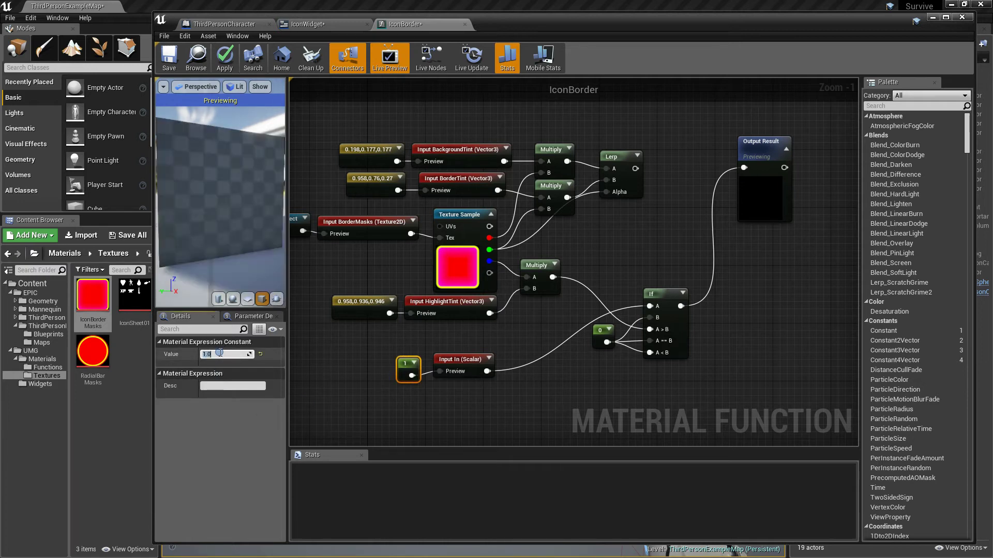
{"action": "key", "text": "Return"}
Name the scalar function input isHighlight
{"action": "left_click", "coordinate": [455, 357]}
{"action": "left_click", "coordinate": [225, 355]}
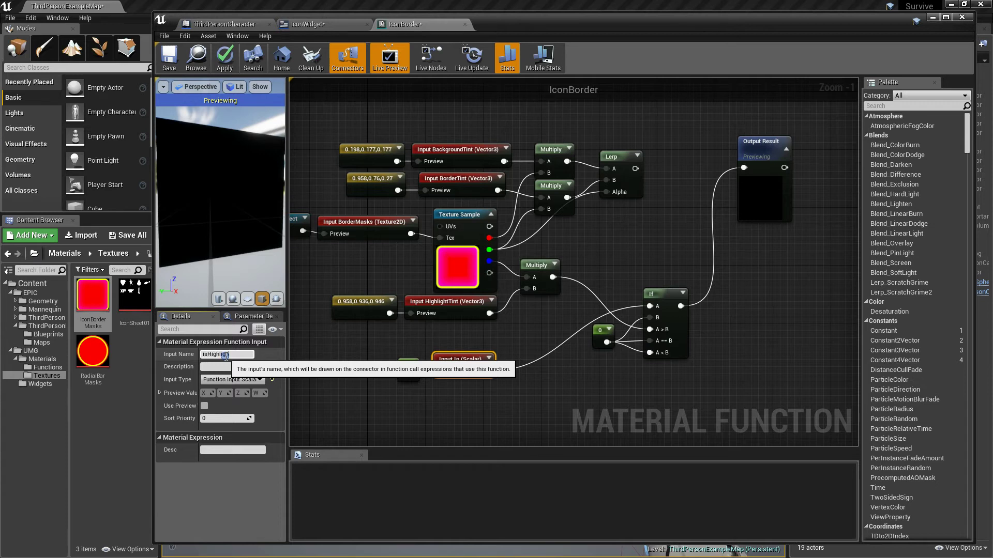
{"action": "type", "text": "isHighlight"}
{"action": "key", "text": "Return"}
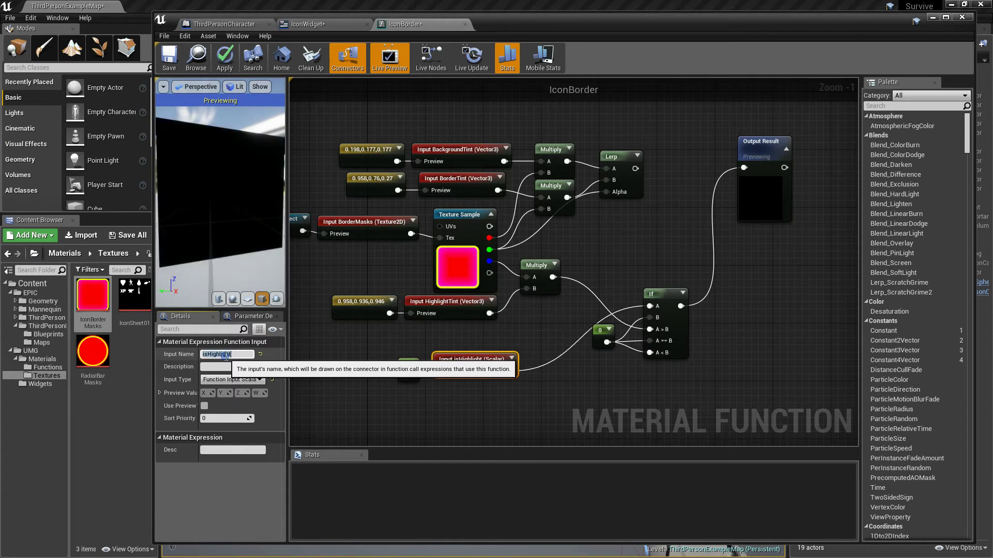
{"action": "left_click", "coordinate": [226, 357]}
{"action": "left_click", "coordinate": [343, 385]}
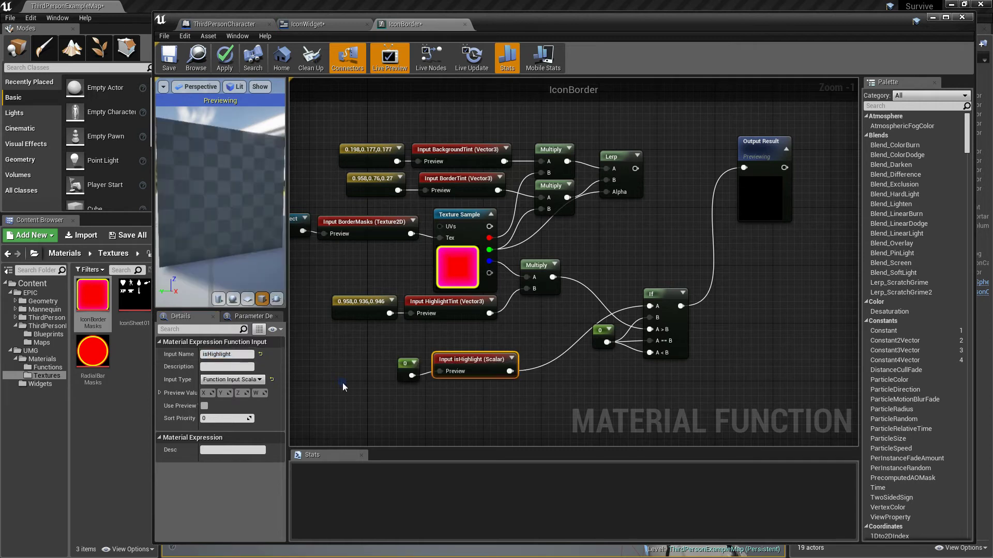
Move the isHighlight input and its constant directly under HighlightTint, and make isHighlight use its preview value as default
{"action": "right_click_drag", "start_coordinate": [549, 389], "coordinate": [518, 386]}
{"action": "left_click_drag", "start_coordinate": [441, 388], "coordinate": [380, 363]}
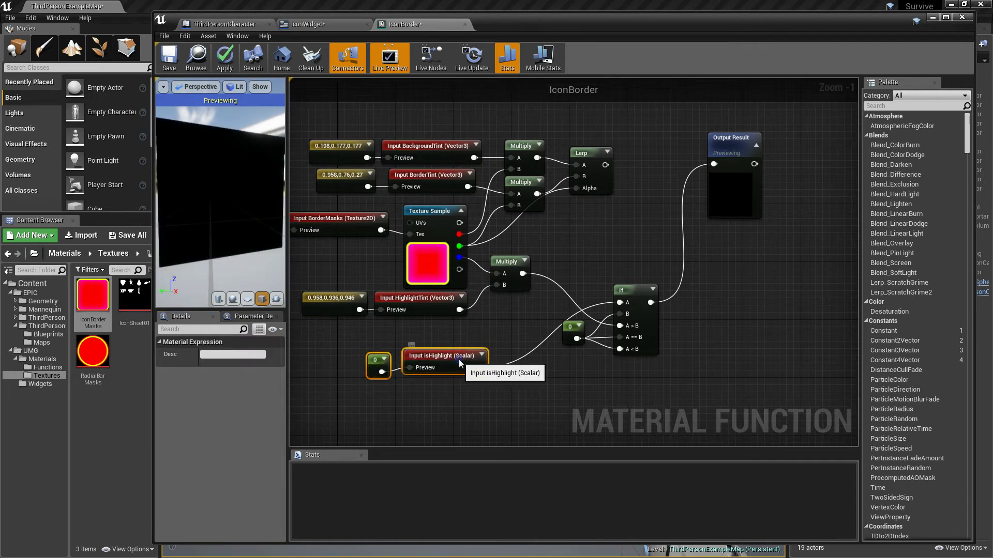
{"action": "left_click_drag", "start_coordinate": [456, 358], "coordinate": [435, 329]}
{"action": "left_click", "coordinate": [434, 329]}
{"action": "left_click", "coordinate": [205, 406]}
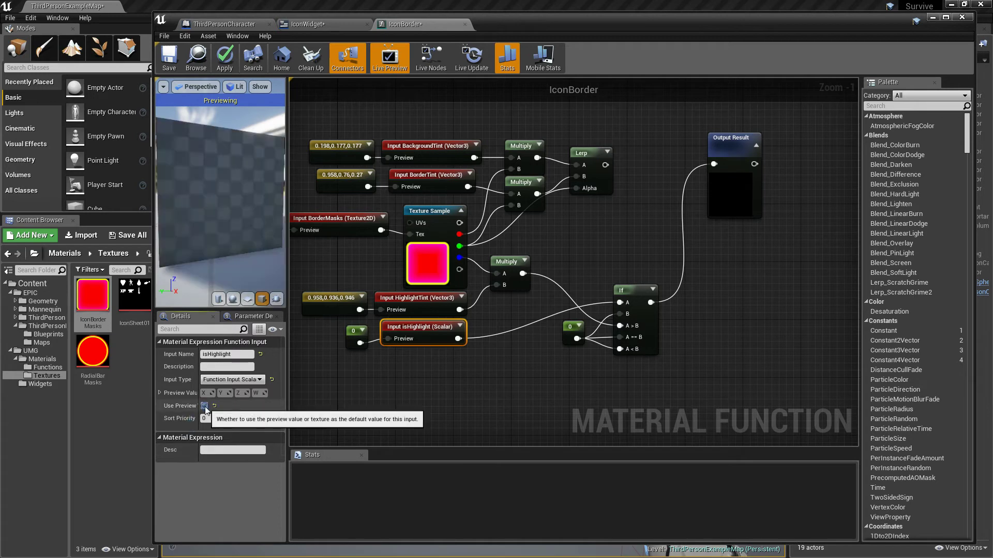
Move the If node and its zero constant up beside the highlight Multiply, and shift Output Result farther along to free space before it
{"action": "right_click_drag", "start_coordinate": [491, 398], "coordinate": [479, 427]}
{"action": "left_click_drag", "start_coordinate": [656, 417], "coordinate": [557, 344]}
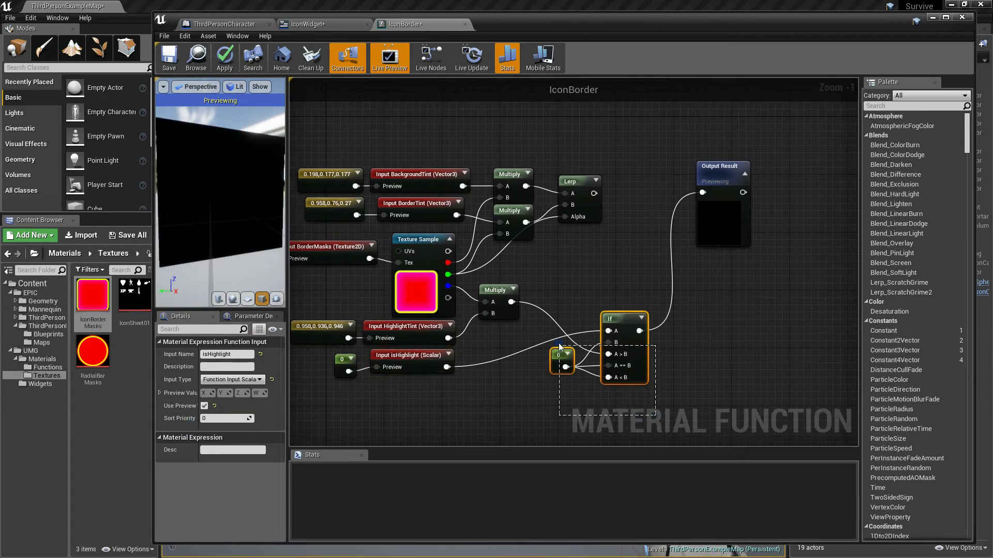
{"action": "left_click_drag", "start_coordinate": [612, 318], "coordinate": [588, 268]}
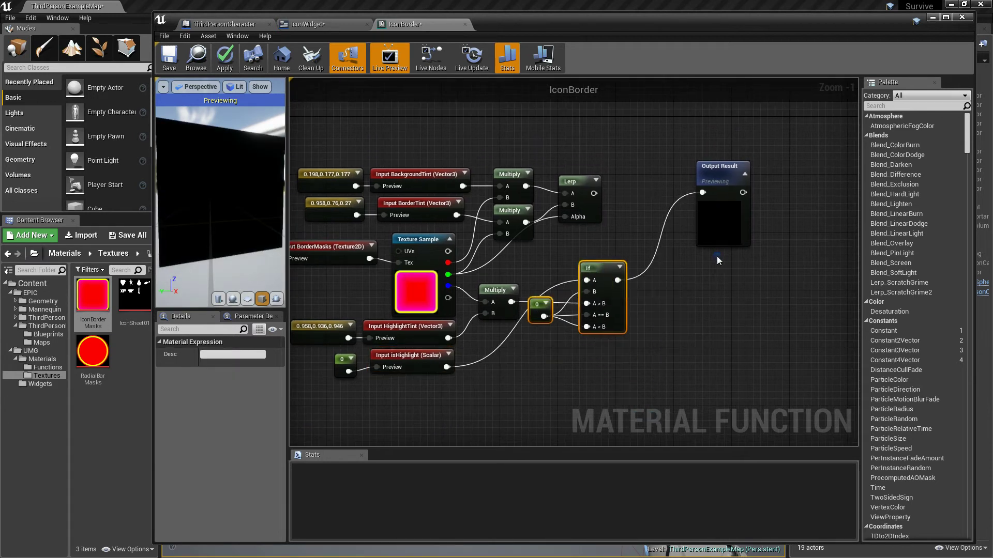
{"action": "left_click_drag", "start_coordinate": [723, 169], "coordinate": [780, 242]}
{"action": "right_click_drag", "start_coordinate": [667, 212], "coordinate": [562, 213]}
{"action": "left_click_drag", "start_coordinate": [672, 241], "coordinate": [709, 241]}
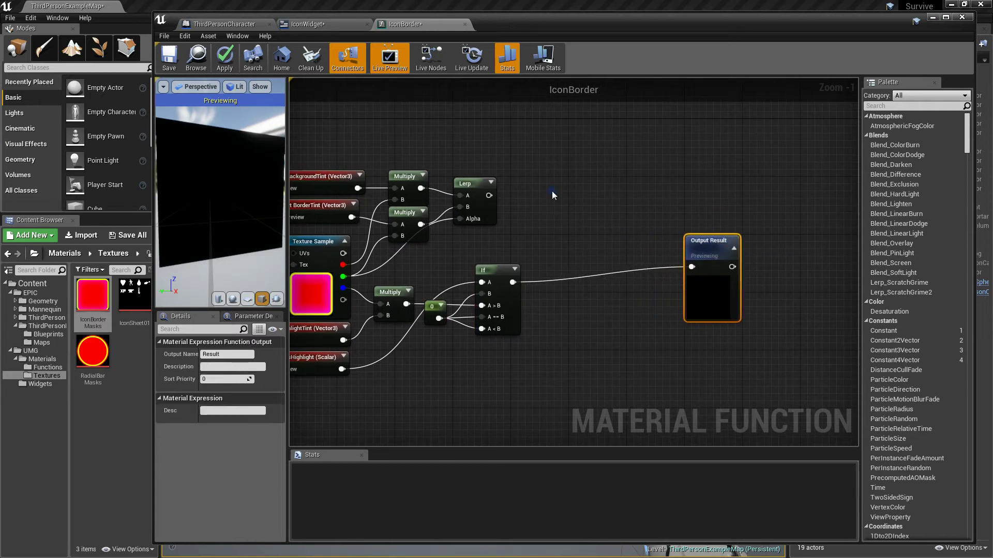
Expand the Lerp node's preview to inspect the blended background and border, and collapse it again
{"action": "left_click", "coordinate": [554, 196]}
{"action": "left_click", "coordinate": [493, 183]}
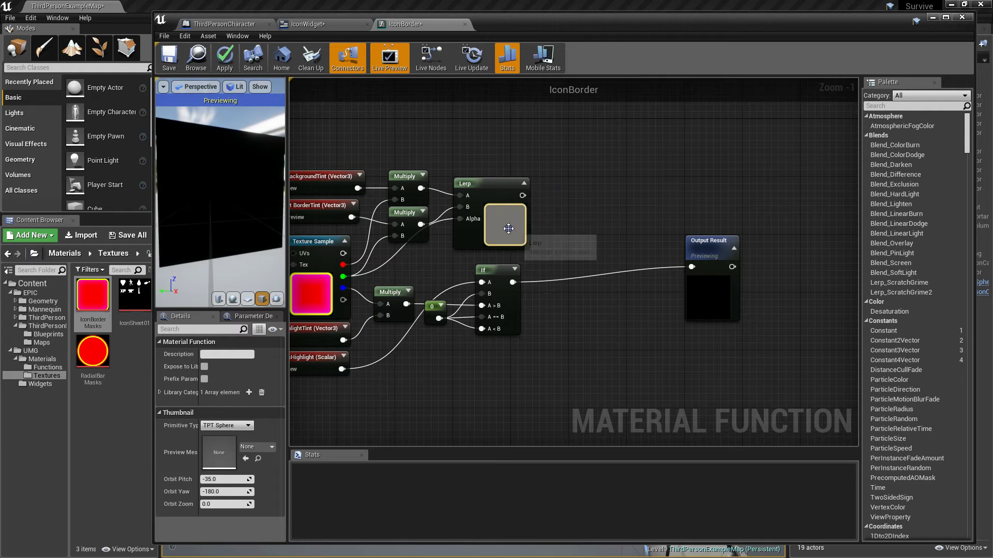
{"action": "right_click_drag", "start_coordinate": [494, 230], "coordinate": [569, 235]}
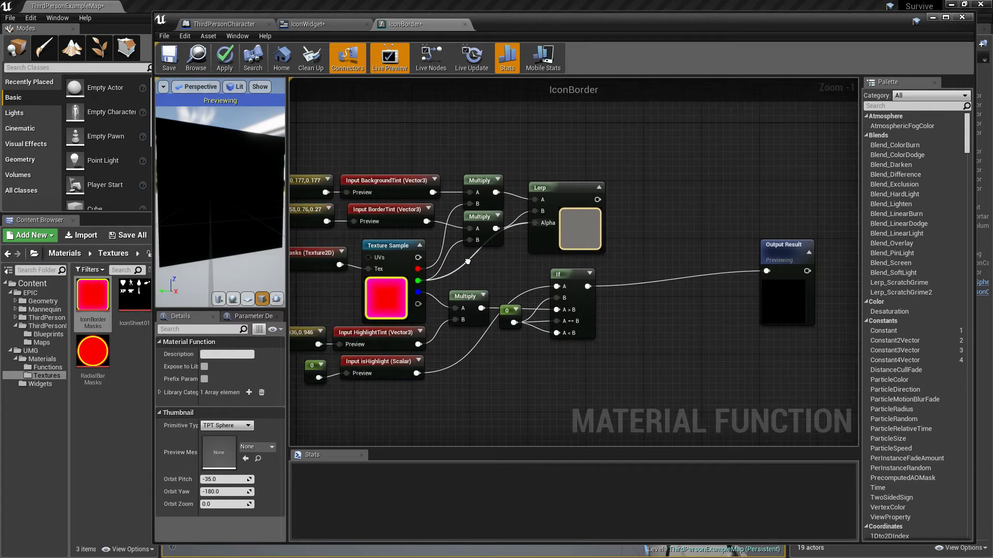
{"action": "left_click", "coordinate": [599, 187]}
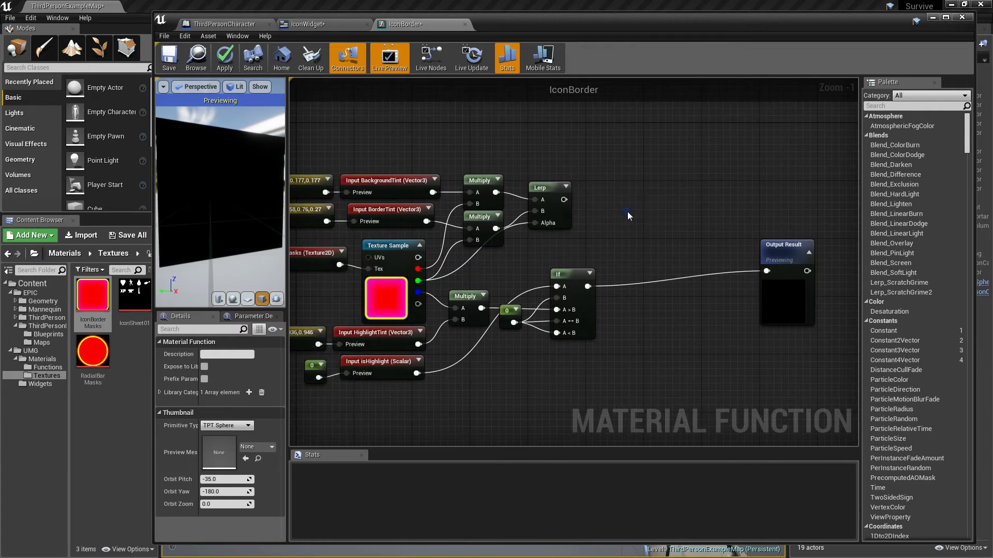
Duplicate the Lerp node, place the copy before Output Result, and connect the original Lerp's output to the copy's A input
{"action": "right_click_drag", "start_coordinate": [628, 212], "coordinate": [587, 210]}
{"action": "left_click", "coordinate": [518, 186]}
{"action": "key", "text": "ctrl+c"}
{"action": "key", "text": "ctrl+v"}
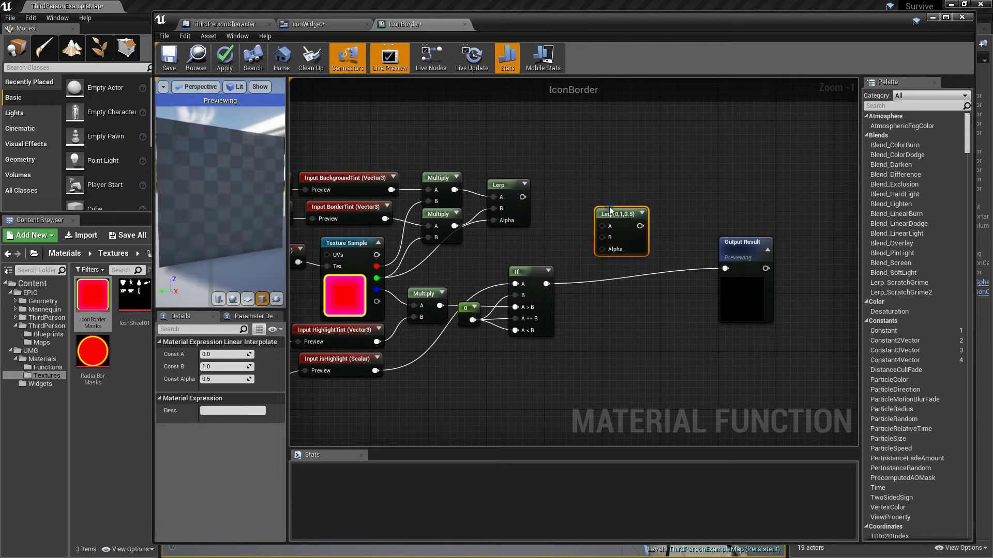
{"action": "left_click_drag", "start_coordinate": [603, 226], "coordinate": [620, 208]}
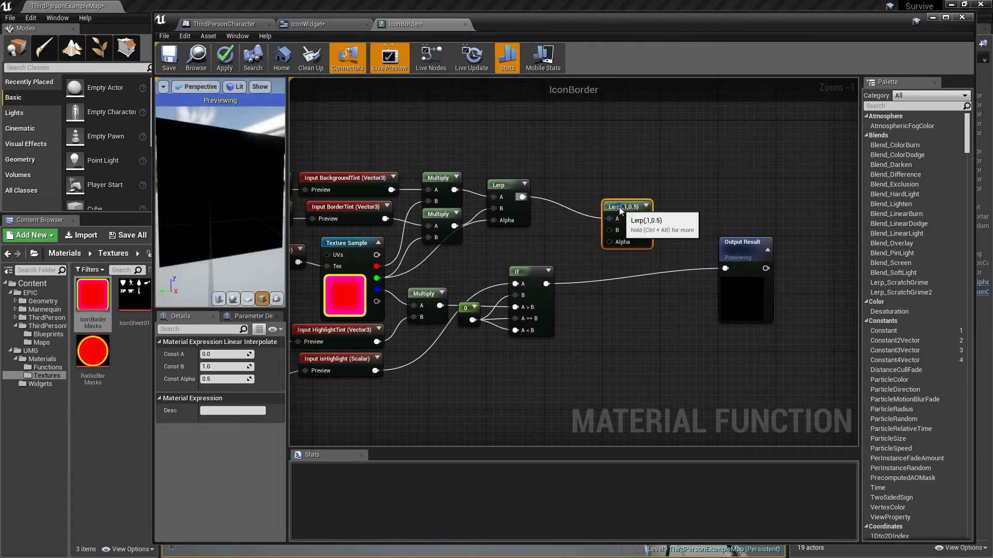
Connect the If node's output to both the B and Alpha inputs of the new Lerp and expand that node's preview
{"action": "left_click_drag", "start_coordinate": [547, 284], "coordinate": [612, 230]}
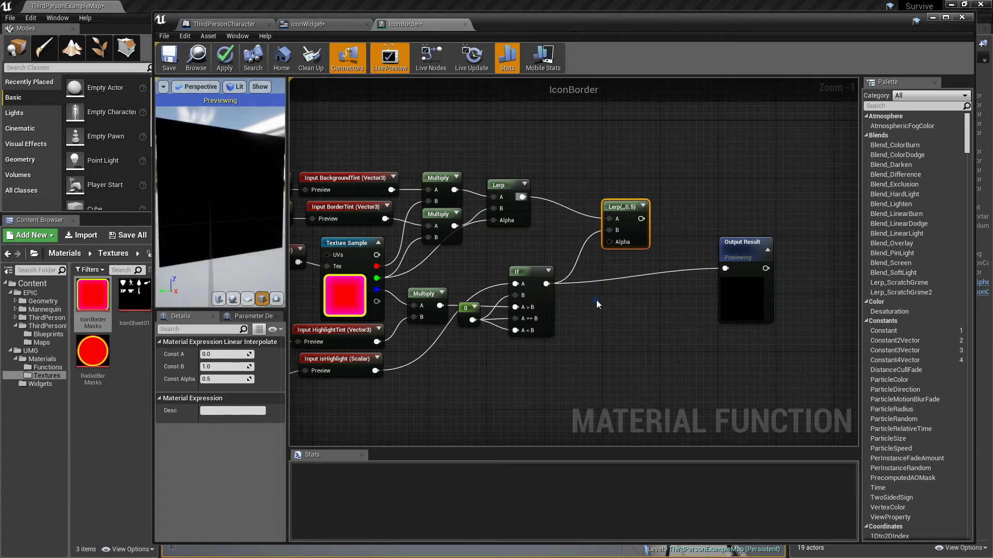
{"action": "right_click_drag", "start_coordinate": [597, 304], "coordinate": [616, 300]}
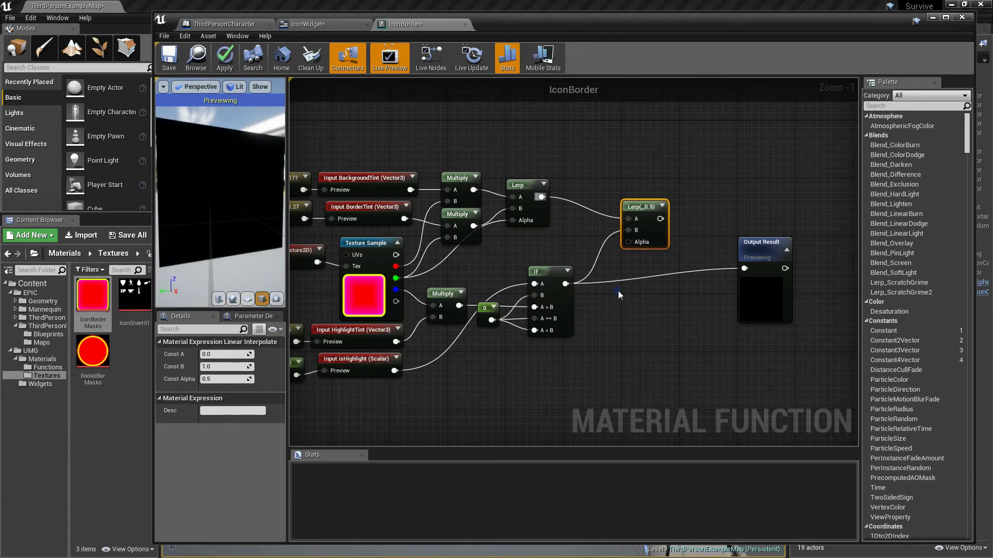
{"action": "left_click_drag", "start_coordinate": [565, 284], "coordinate": [629, 242]}
{"action": "left_click", "coordinate": [659, 205]}
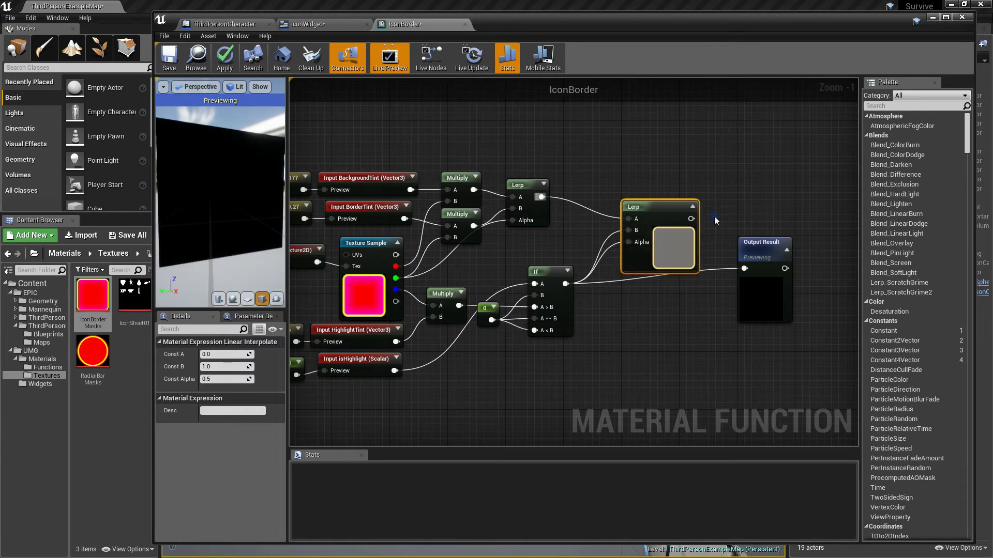
Connect the new Lerp's output to Output Result and move Output Result up next to it
{"action": "left_click_drag", "start_coordinate": [743, 269], "coordinate": [691, 219]}
{"action": "left_click_drag", "start_coordinate": [752, 243], "coordinate": [738, 207]}
{"action": "left_click_drag", "start_coordinate": [245, 190], "coordinate": [242, 326]}
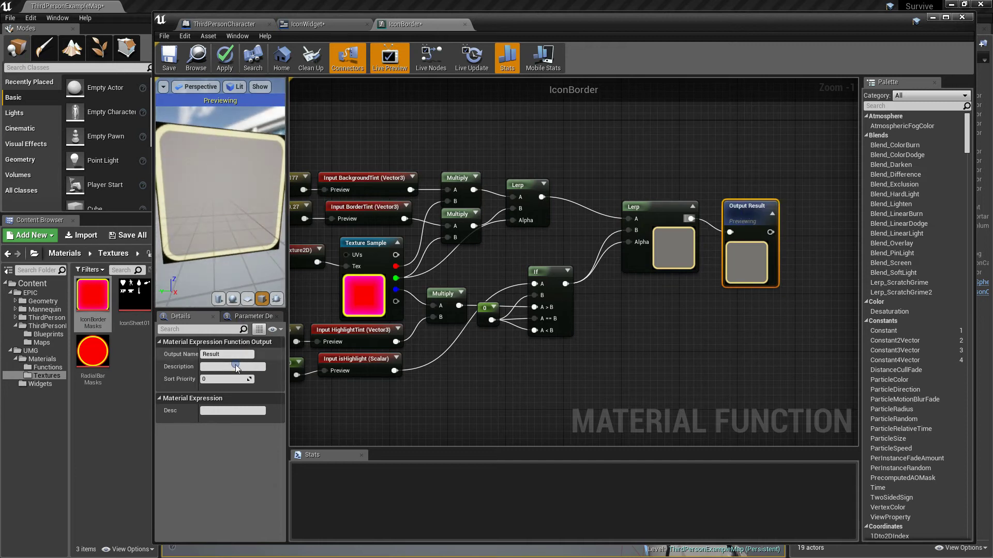
Set the constant feeding the isHighlight input to 1 to test the highlight
{"action": "right_click_drag", "start_coordinate": [440, 359], "coordinate": [501, 345]}
{"action": "left_click", "coordinate": [349, 352]}
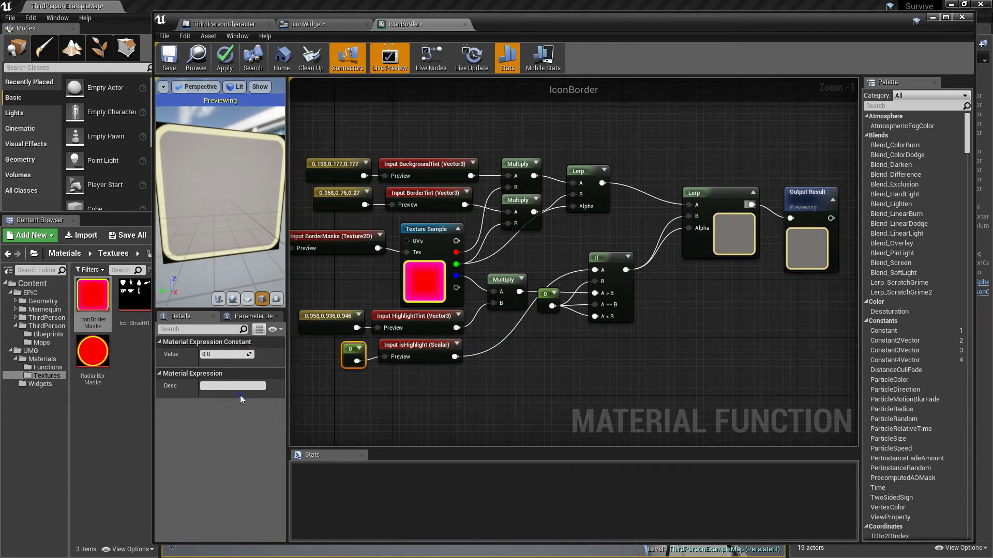
{"action": "type", "text": "1"}
{"action": "key", "text": "Return"}
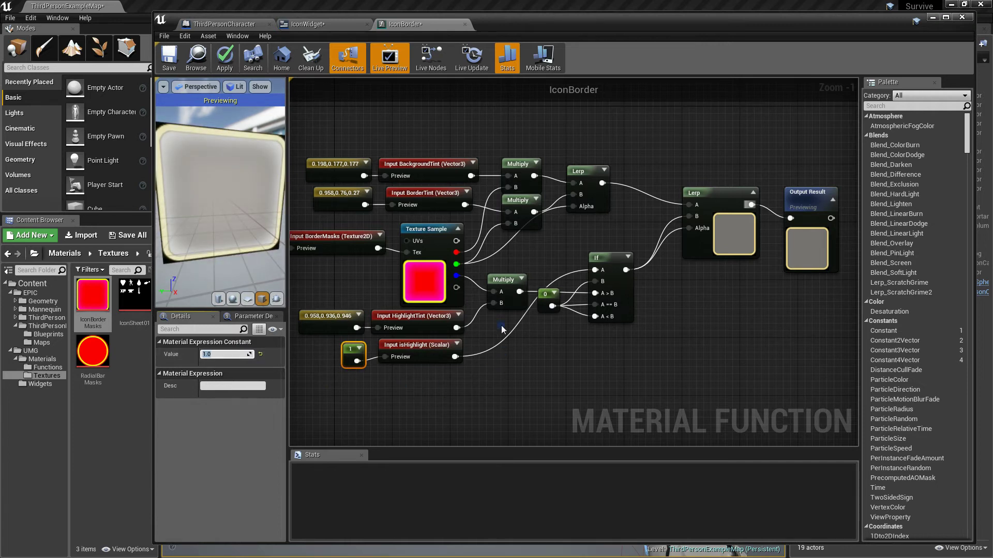
Darken the constant colour feeding BackgroundTint to a value of 0.010417, leaving the BorderTint colour as it is
{"action": "right_click_drag", "start_coordinate": [502, 329], "coordinate": [519, 341]}
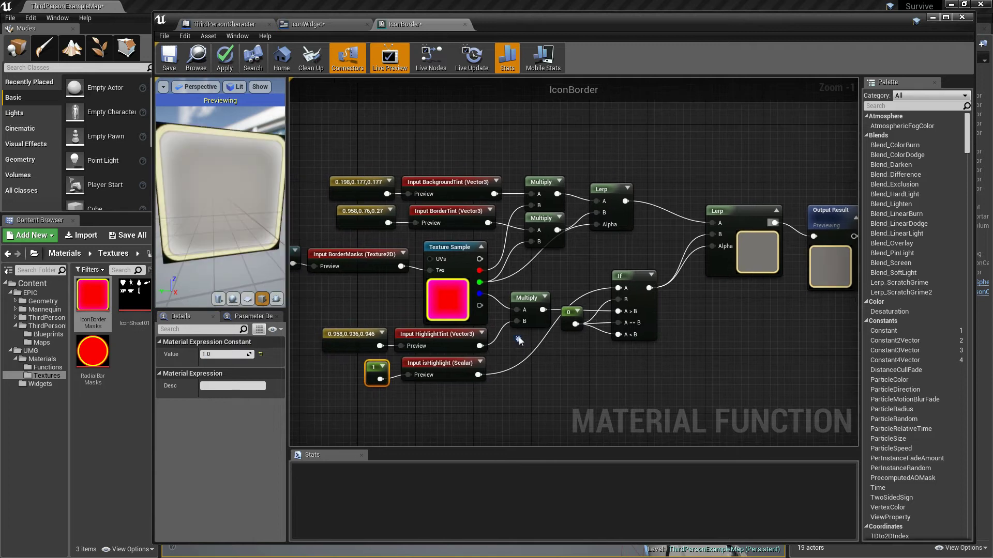
{"action": "double_click", "coordinate": [362, 212]}
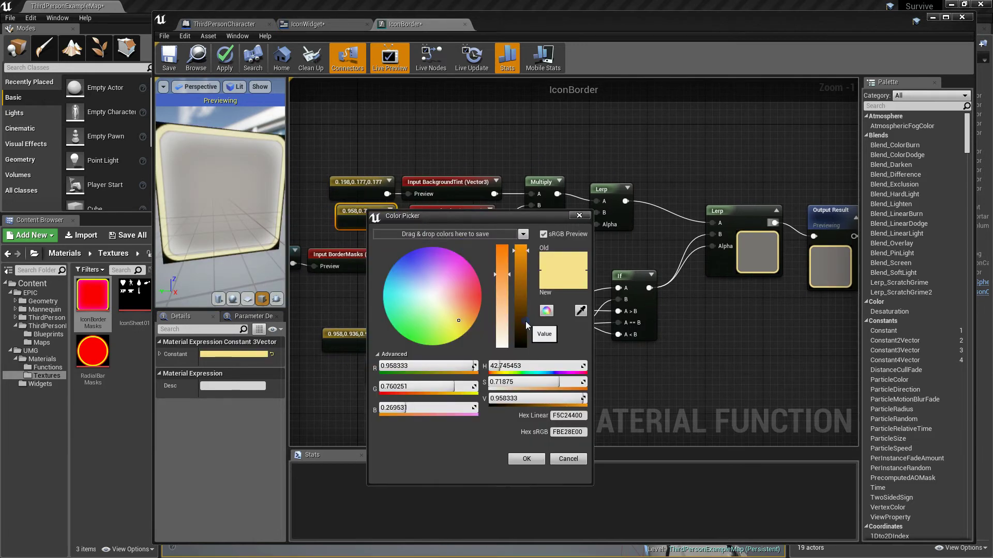
{"action": "left_click", "coordinate": [568, 459]}
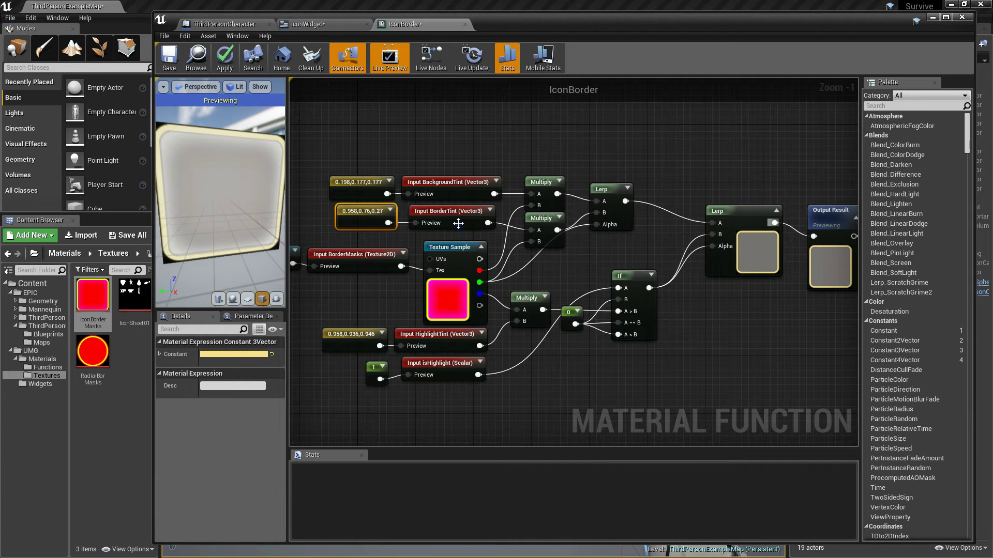
{"action": "double_click", "coordinate": [449, 182]}
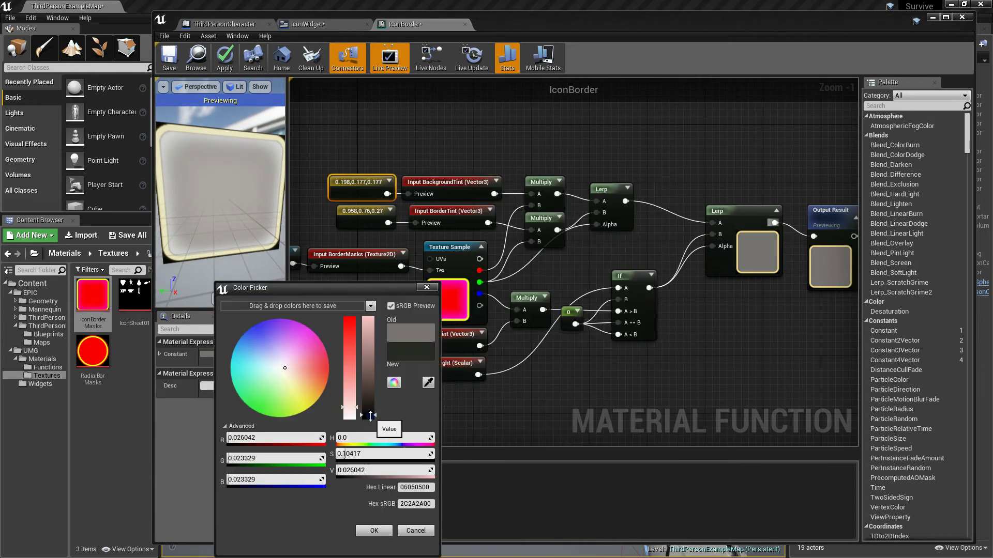
{"action": "left_click_drag", "start_coordinate": [371, 417], "coordinate": [371, 418]}
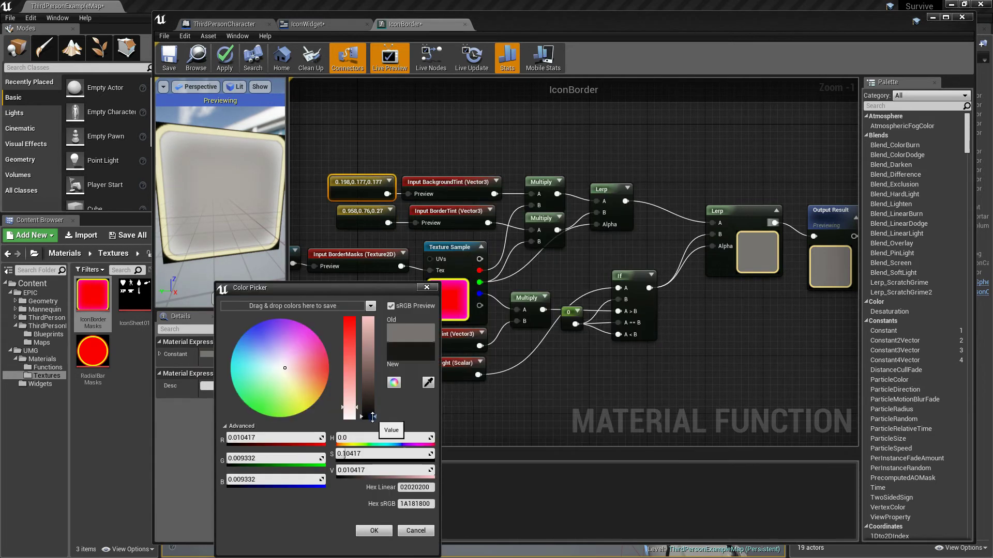
{"action": "left_click", "coordinate": [374, 531]}
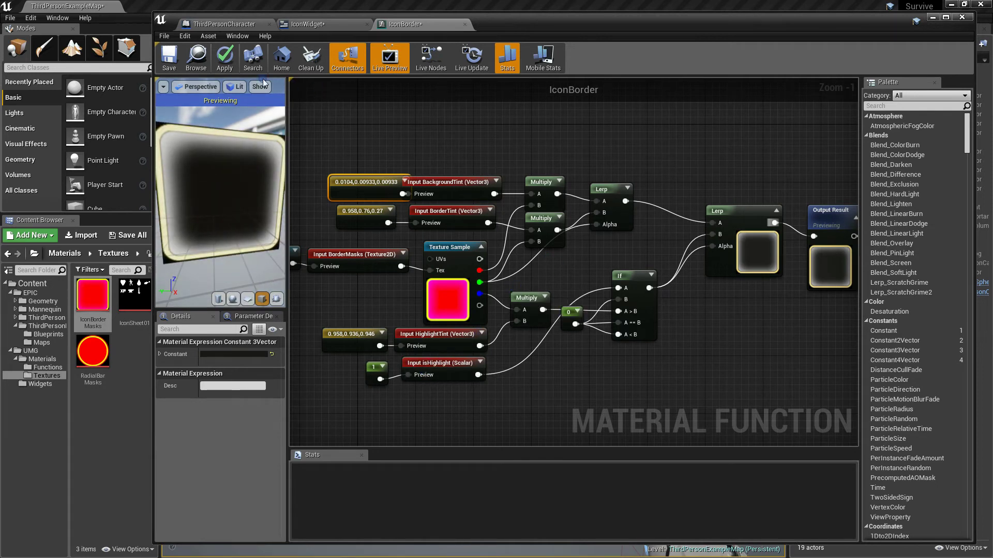
Set the constant feeding the isHighlight input back to 0
{"action": "right_click_drag", "start_coordinate": [613, 354], "coordinate": [586, 355]}
{"action": "left_click", "coordinate": [346, 367]}
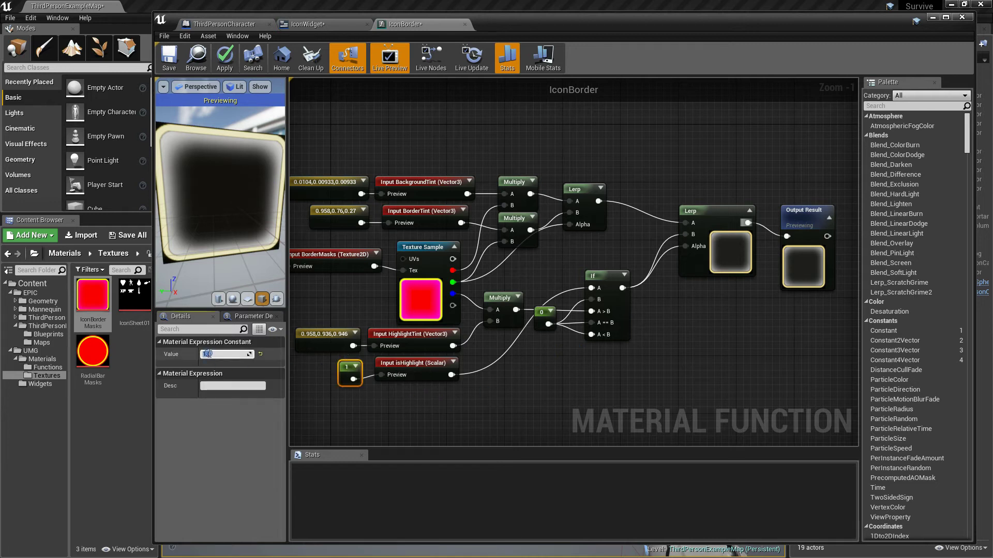
{"action": "type", "text": "0"}
{"action": "key", "text": "Return"}
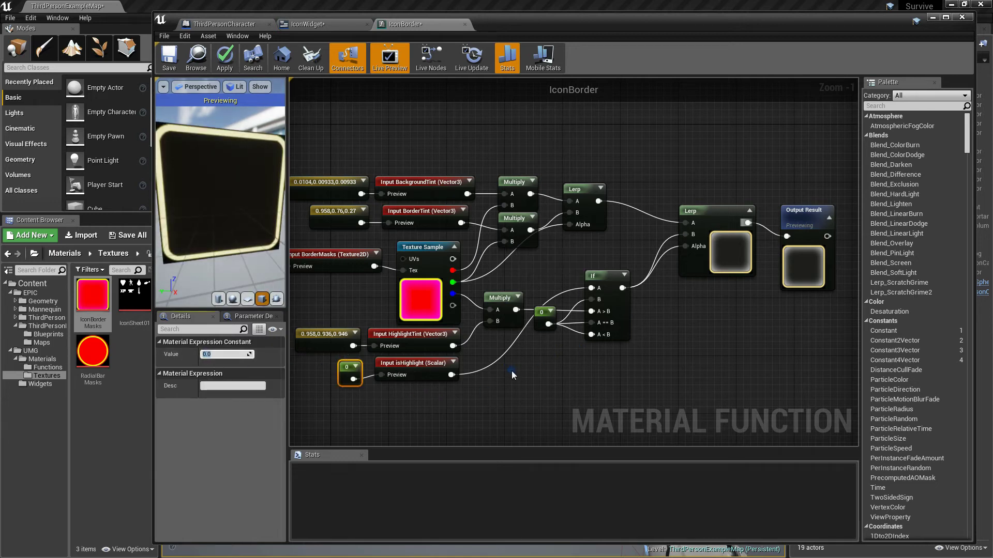
Set the sort priority of the BorderTint input to 1 and of the HighlightTint input to 3
{"action": "right_click_drag", "start_coordinate": [545, 387], "coordinate": [567, 400]}
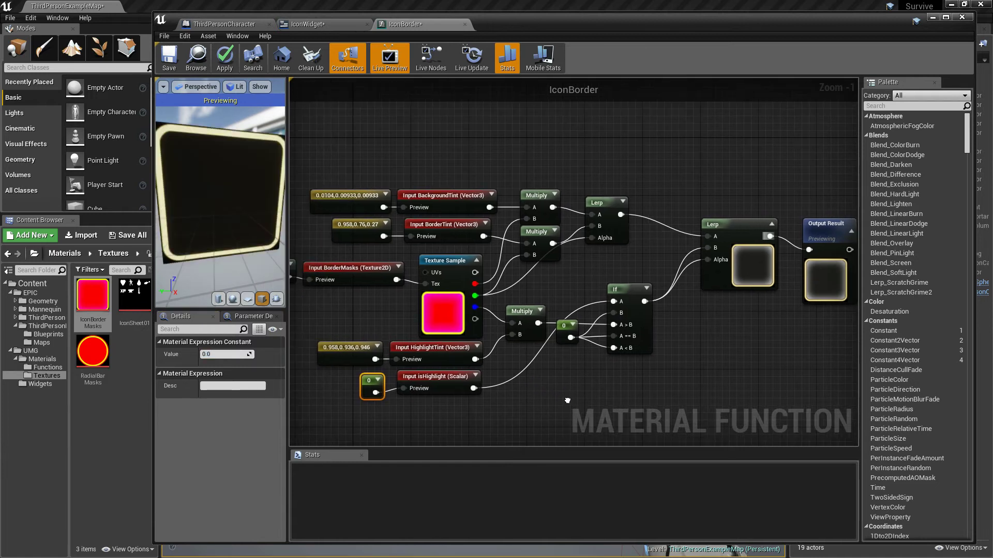
{"action": "right_click_drag", "start_coordinate": [451, 248], "coordinate": [489, 238]}
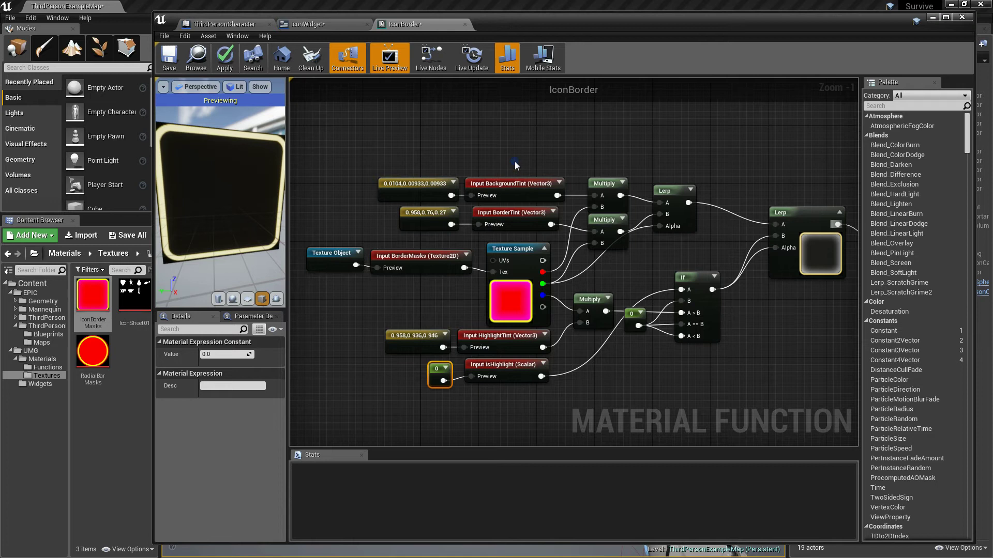
{"action": "left_click", "coordinate": [517, 192]}
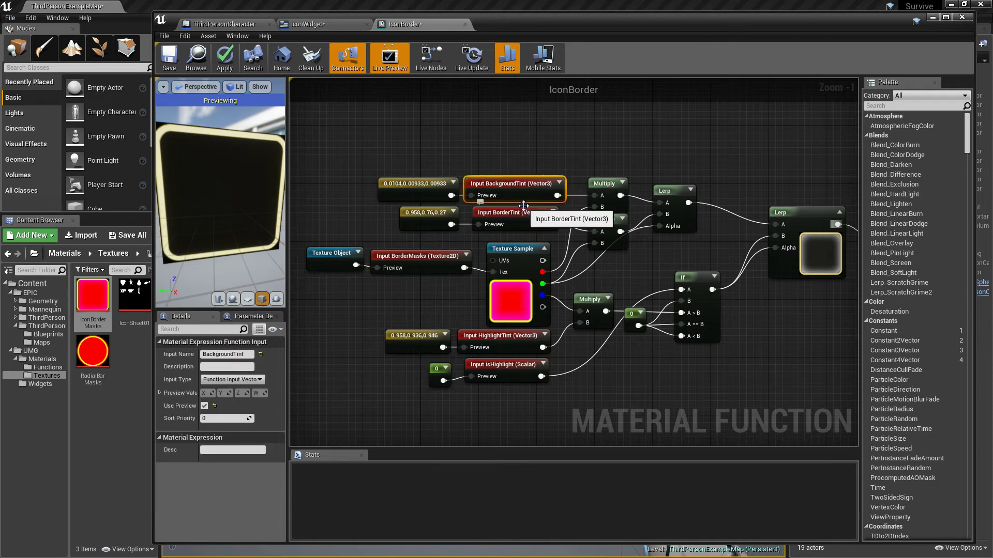
{"action": "left_click", "coordinate": [519, 216]}
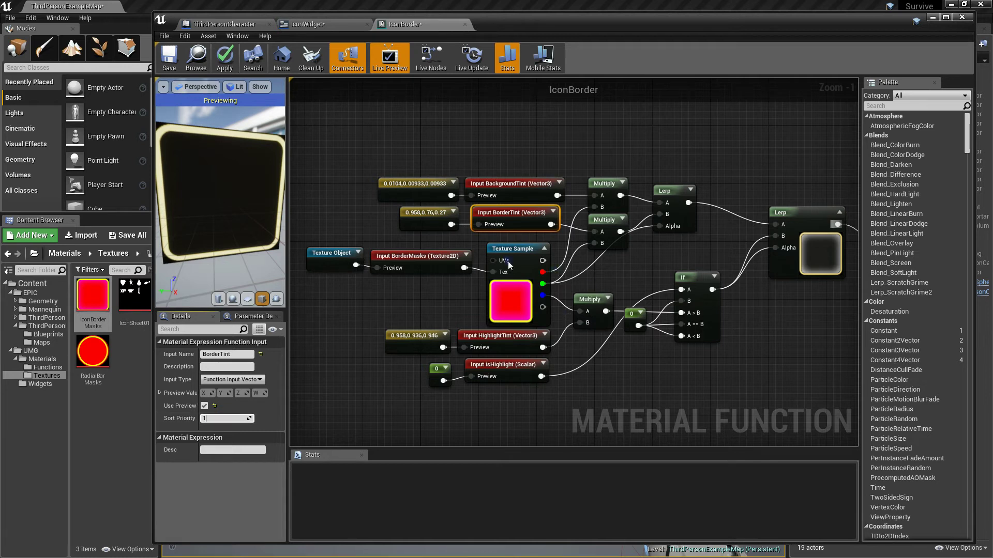
{"action": "left_click", "coordinate": [433, 257]}
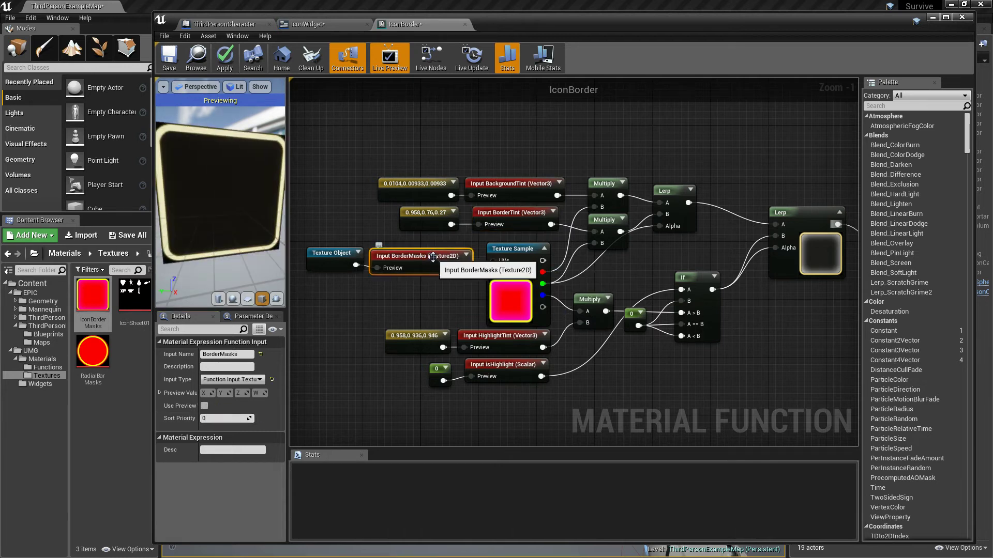
{"action": "left_click", "coordinate": [480, 336]}
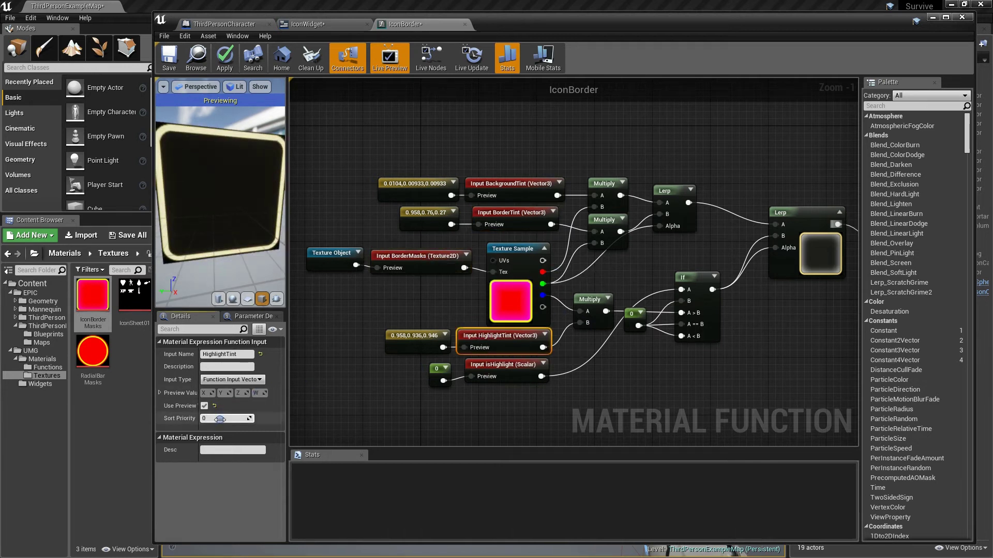
{"action": "left_click_drag", "start_coordinate": [220, 419], "coordinate": [228, 419]}
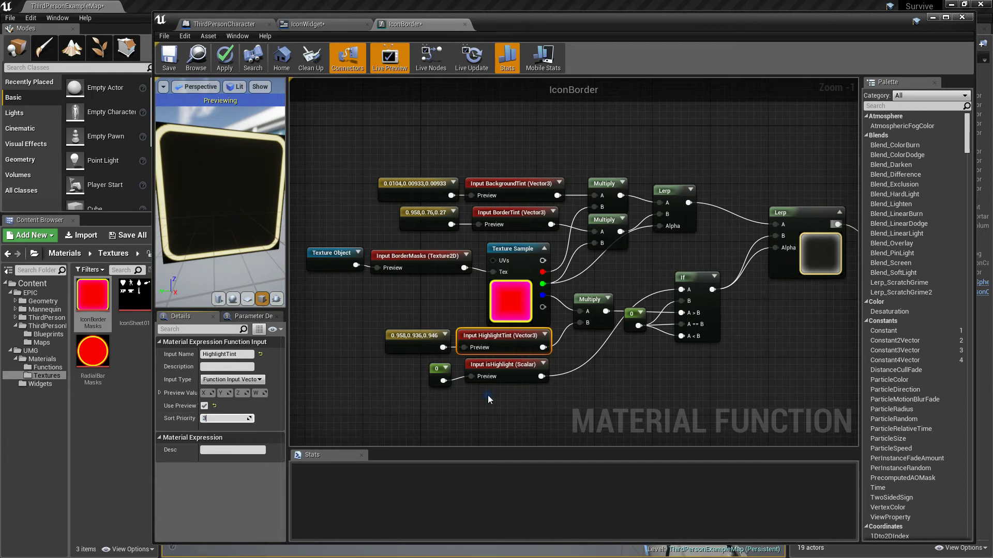
Adjust the sort priority of the BorderMasks input and set the isHighlight input's sort priority to 4
{"action": "left_click", "coordinate": [421, 256]}
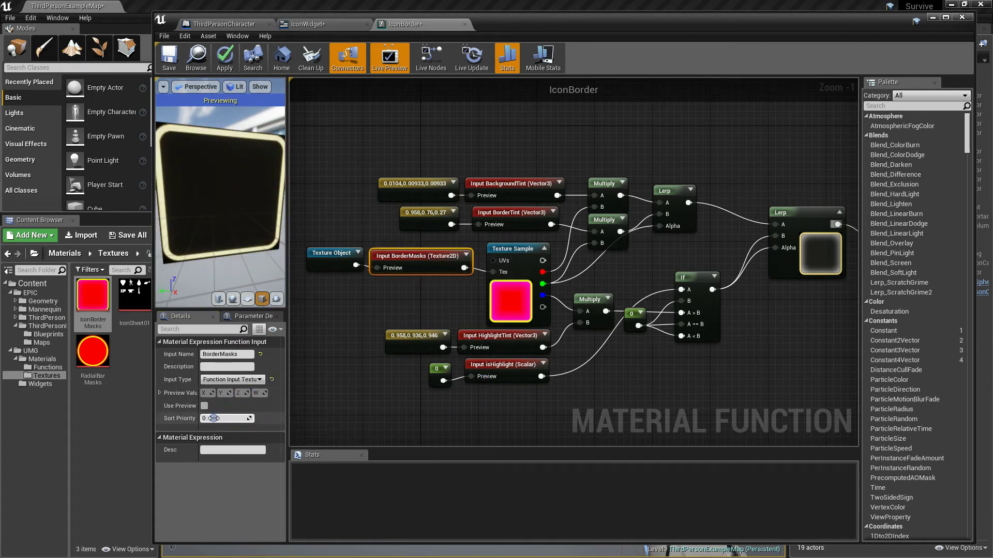
{"action": "left_click", "coordinate": [506, 367]}
{"action": "type", "text": "4"}
{"action": "left_click", "coordinate": [423, 401]}
Save the IconBorder material function and close it
{"action": "right_click_drag", "start_coordinate": [606, 381], "coordinate": [583, 397]}
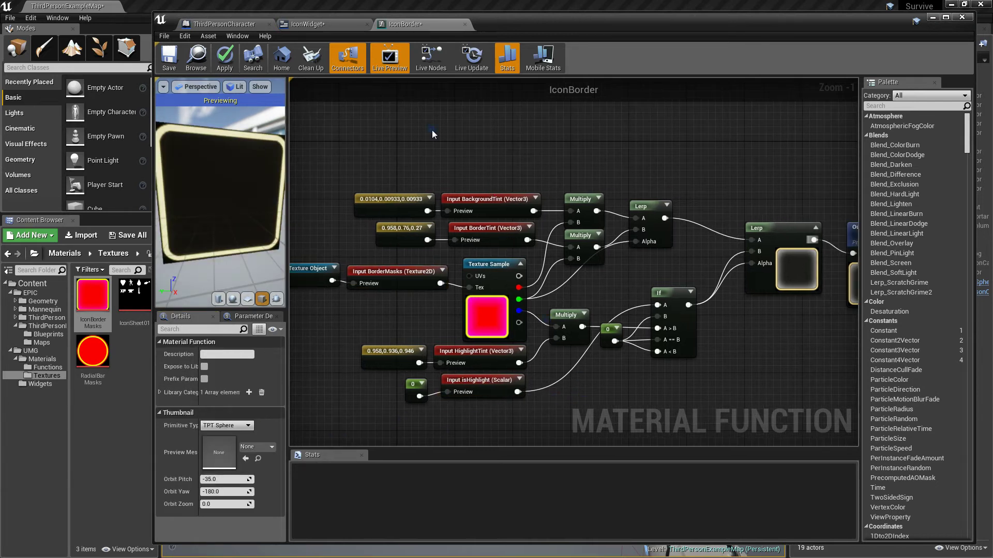
{"action": "left_click", "coordinate": [169, 57]}
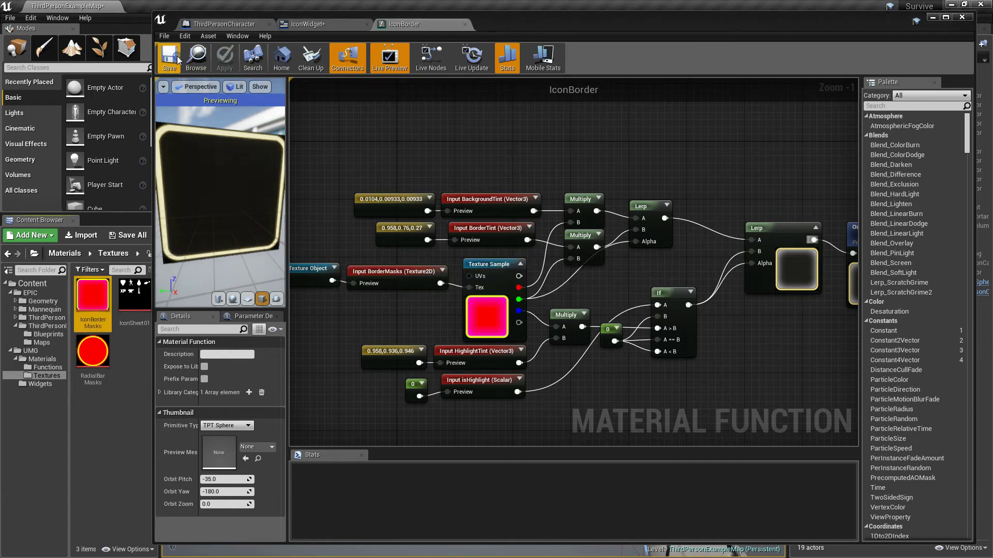
{"action": "left_click", "coordinate": [466, 24]}
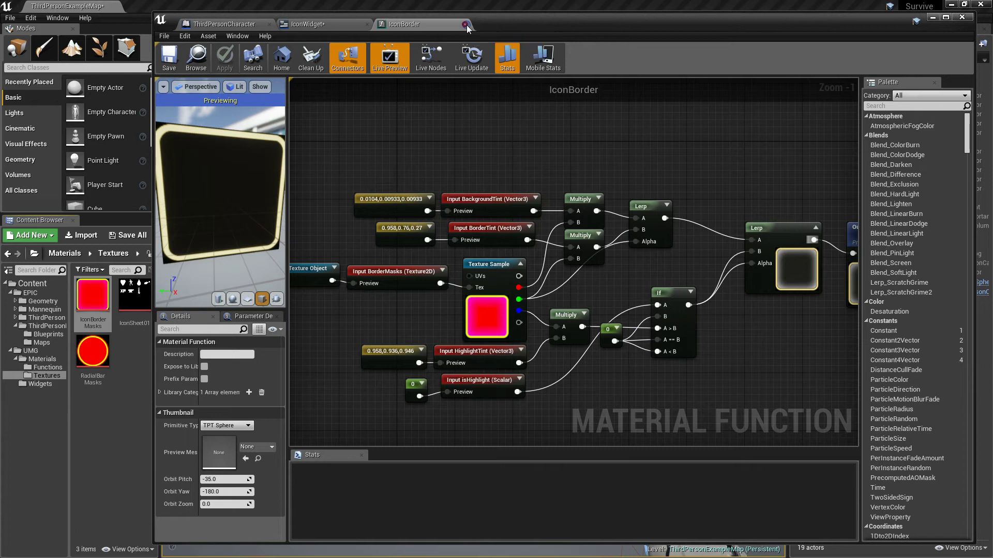
Go to the UMG Materials folder in the content browser and open the RadialBarMaster material
{"action": "left_click", "coordinate": [47, 367]}
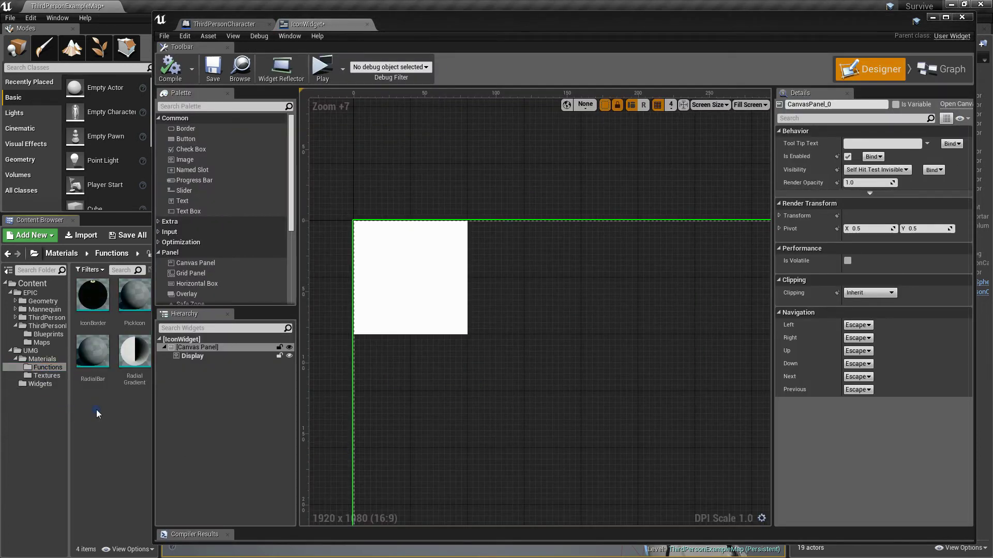
{"action": "left_click", "coordinate": [48, 360]}
{"action": "left_click", "coordinate": [114, 397]}
{"action": "double_click", "coordinate": [92, 351]}
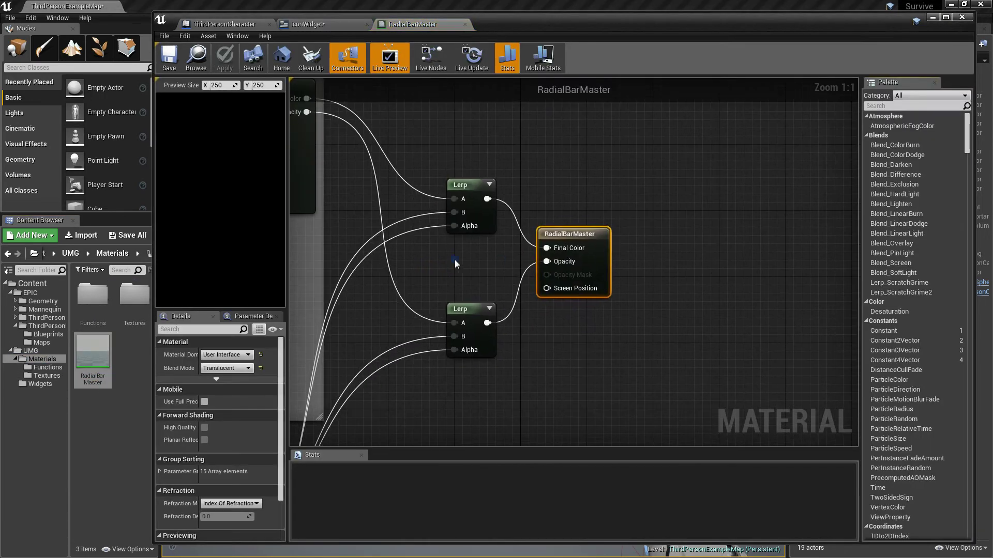
Close the RadialBarMaster editor and duplicate the RadialBarMaster material in the Materials folder
{"action": "scroll", "coordinate": [566, 262], "scroll_direction": "down", "scroll_amount": 3}
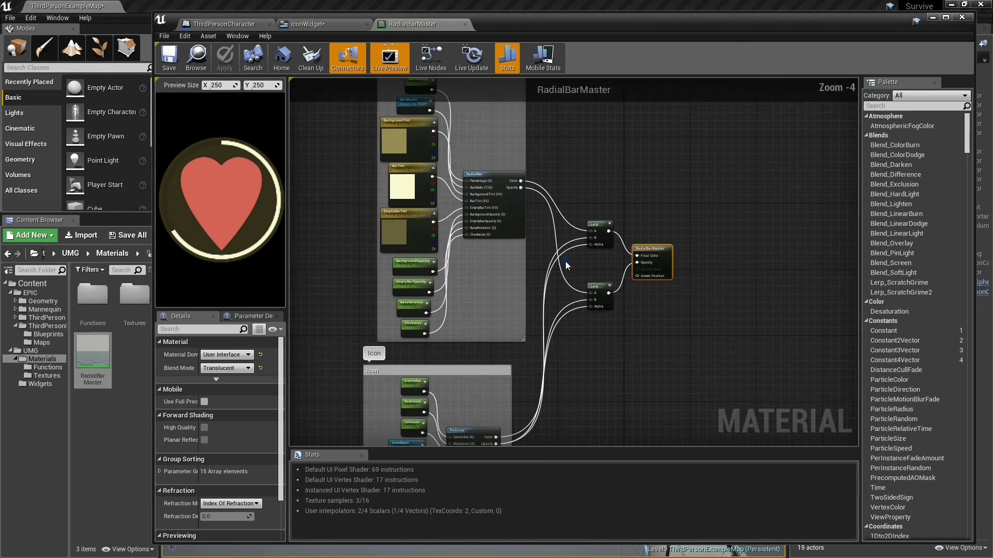
{"action": "left_click", "coordinate": [458, 24]}
{"action": "right_click", "coordinate": [97, 356]}
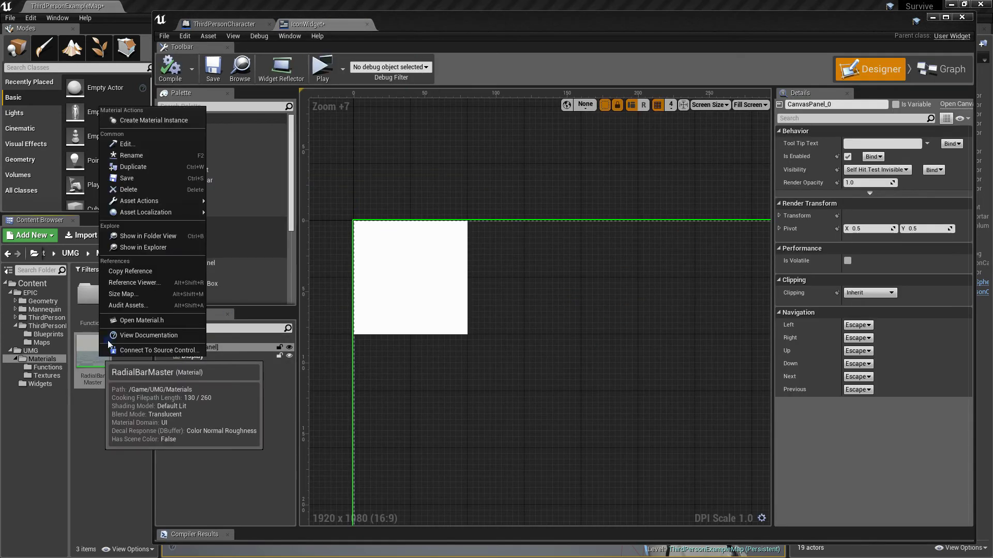
{"action": "left_click", "coordinate": [150, 168]}
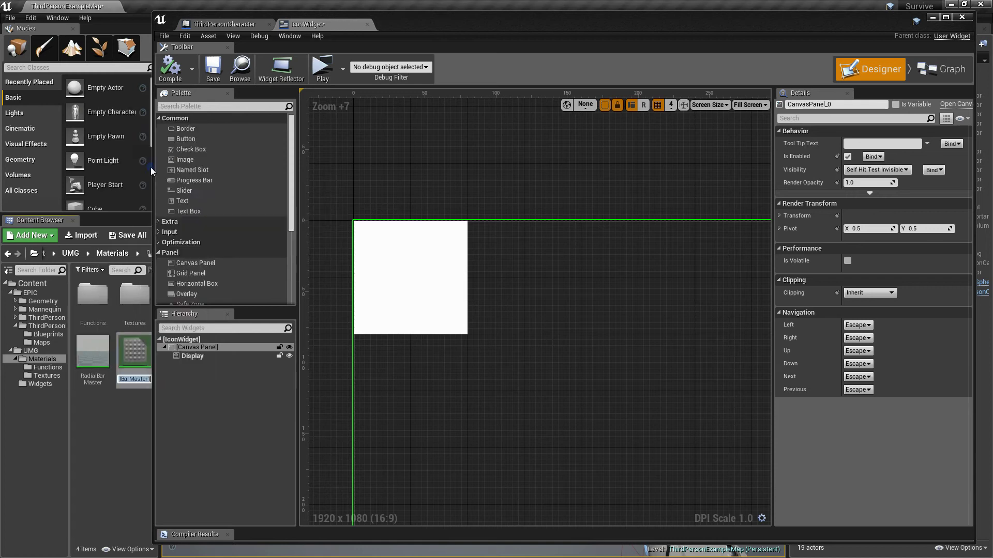
Name the duplicated material IconMaster
{"action": "key", "text": "End"}
{"action": "key", "text": "BackSpace"}
{"action": "key", "text": "Home"}
{"action": "key", "text": "Delete"}
{"action": "key", "text": "Delete"}
{"action": "key", "text": "Delete"}
{"action": "key", "text": "Delete"}
{"action": "key", "text": "Delete"}
{"action": "key", "text": "Delete"}
{"action": "key", "text": "Delete"}
{"action": "key", "text": "Delete"}
{"action": "key", "text": "Delete"}
{"action": "type", "text": "Icon"}
{"action": "key", "text": "Return"}
Open the IconMaster material and delete the RadialBar comment group with all its nodes
{"action": "double_click", "coordinate": [92, 356]}
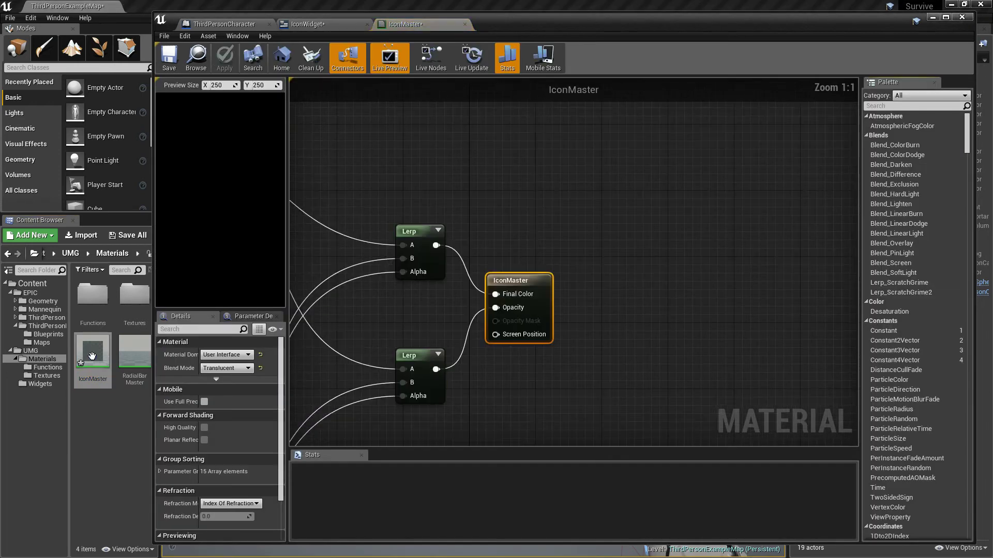
{"action": "scroll", "coordinate": [514, 281], "scroll_direction": "down", "scroll_amount": 5}
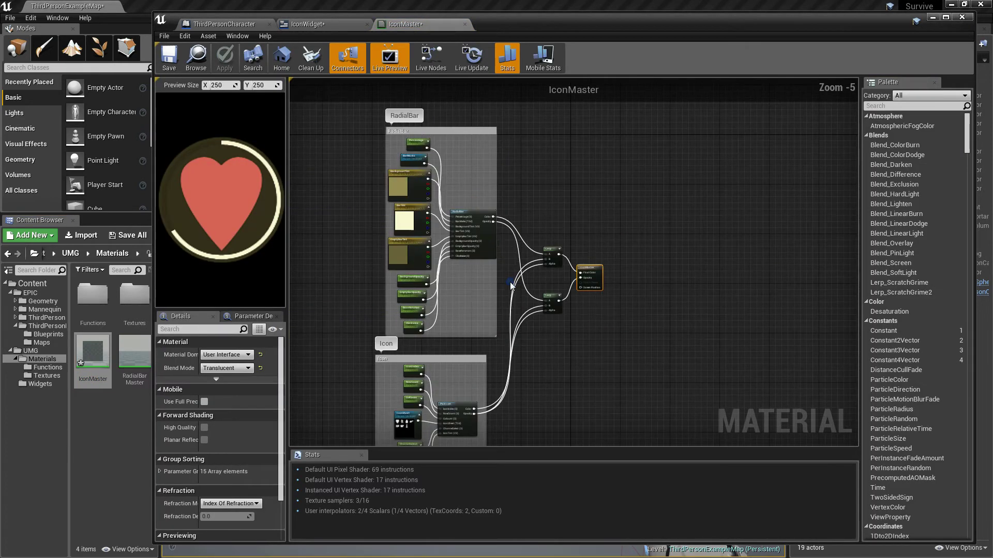
{"action": "right_click_drag", "start_coordinate": [510, 283], "coordinate": [505, 315]}
{"action": "left_click_drag", "start_coordinate": [352, 130], "coordinate": [501, 380]}
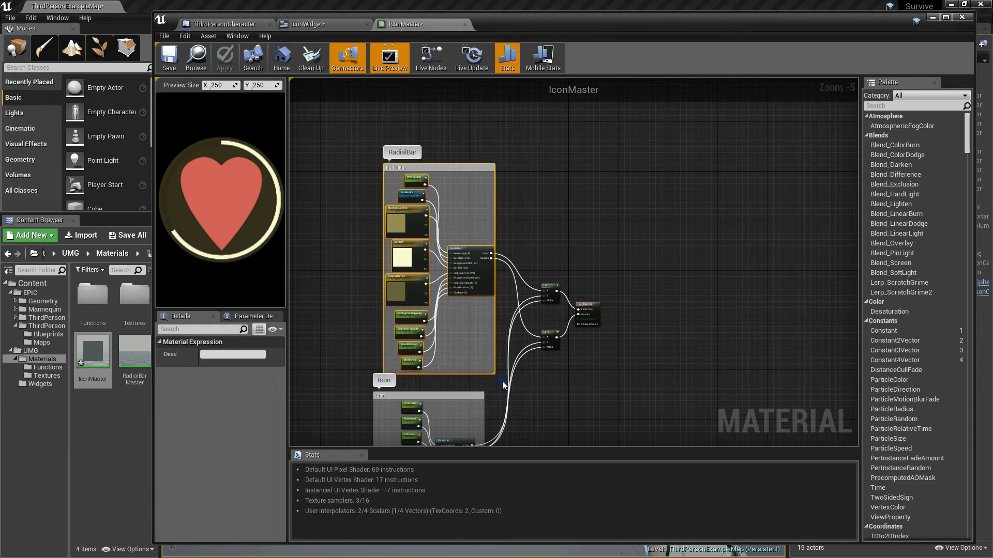
{"action": "key", "text": "Delete"}
{"action": "scroll", "coordinate": [446, 321], "scroll_direction": "up", "scroll_amount": 3}
{"action": "scroll", "coordinate": [446, 321], "scroll_direction": "down", "scroll_amount": 2}
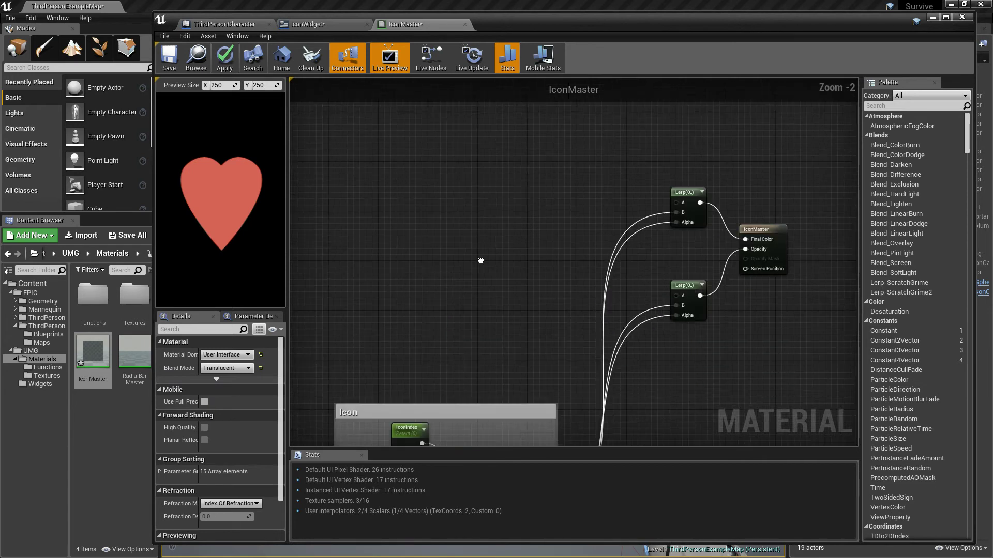
{"action": "right_click_drag", "start_coordinate": [485, 260], "coordinate": [491, 231]}
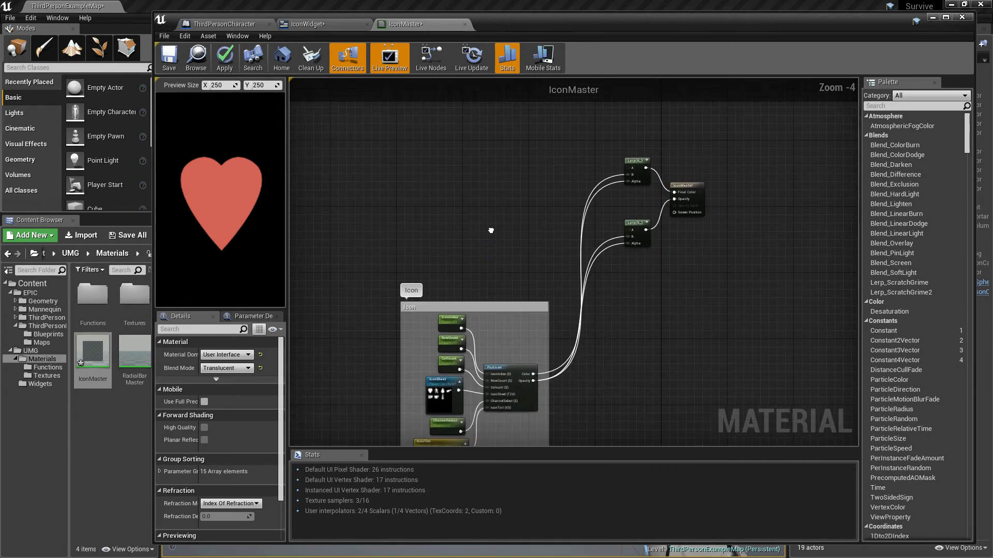
Add the IconBorder function from the Functions folder to the IconMaster graph, above the Icon group
{"action": "double_click", "coordinate": [92, 295]}
{"action": "scroll", "coordinate": [513, 372], "scroll_direction": "up", "scroll_amount": 4}
{"action": "scroll", "coordinate": [513, 373], "scroll_direction": "down", "scroll_amount": 5}
{"action": "scroll", "coordinate": [513, 373], "scroll_direction": "up", "scroll_amount": 1}
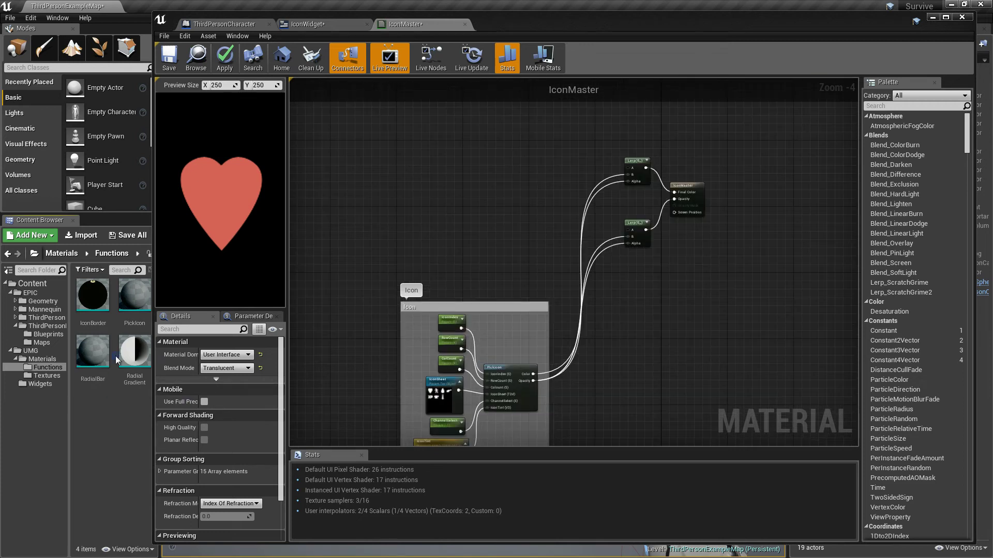
{"action": "left_click_drag", "start_coordinate": [92, 295], "coordinate": [470, 200]}
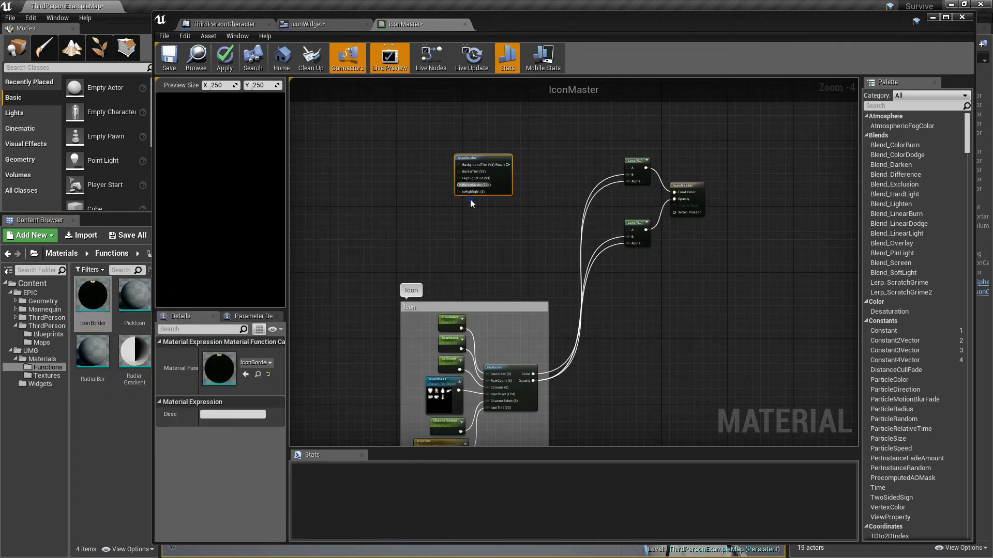
{"action": "scroll", "coordinate": [470, 200], "scroll_direction": "up", "scroll_amount": 4}
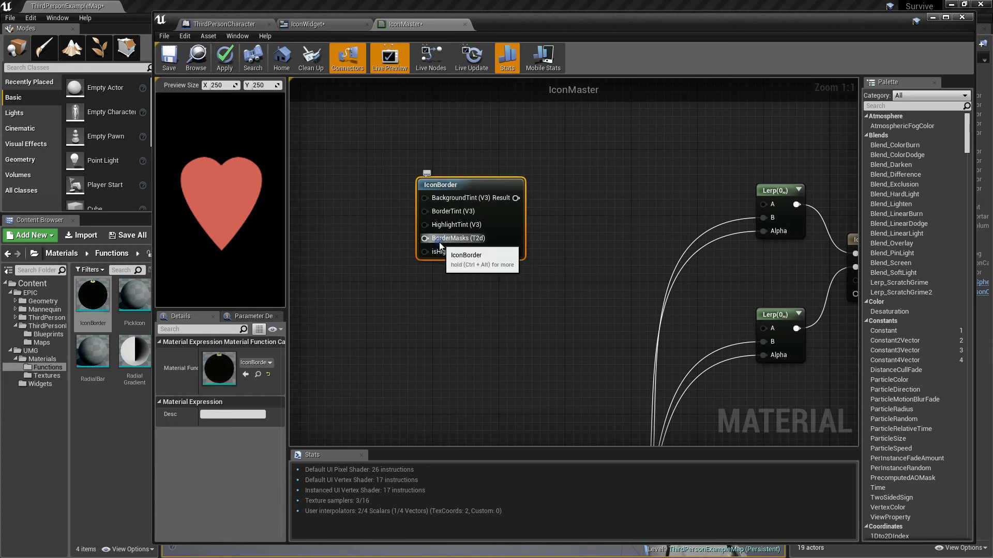
Open the IconBorder function, enable Use Preview Value for its BorderMasks input, and save and close the function
{"action": "double_click", "coordinate": [465, 184]}
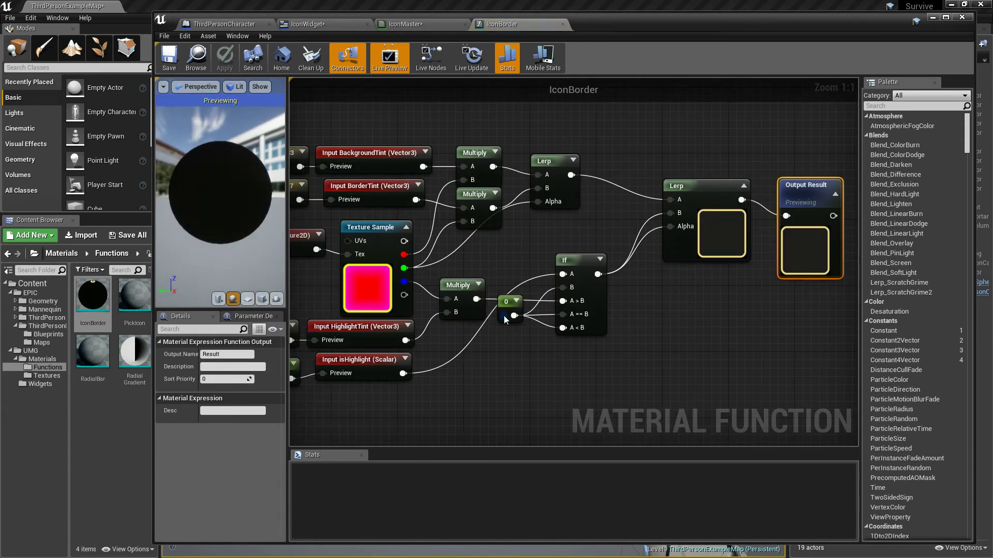
{"action": "right_click_drag", "start_coordinate": [405, 337], "coordinate": [477, 334]}
{"action": "left_click", "coordinate": [339, 242]}
{"action": "left_click", "coordinate": [204, 406]}
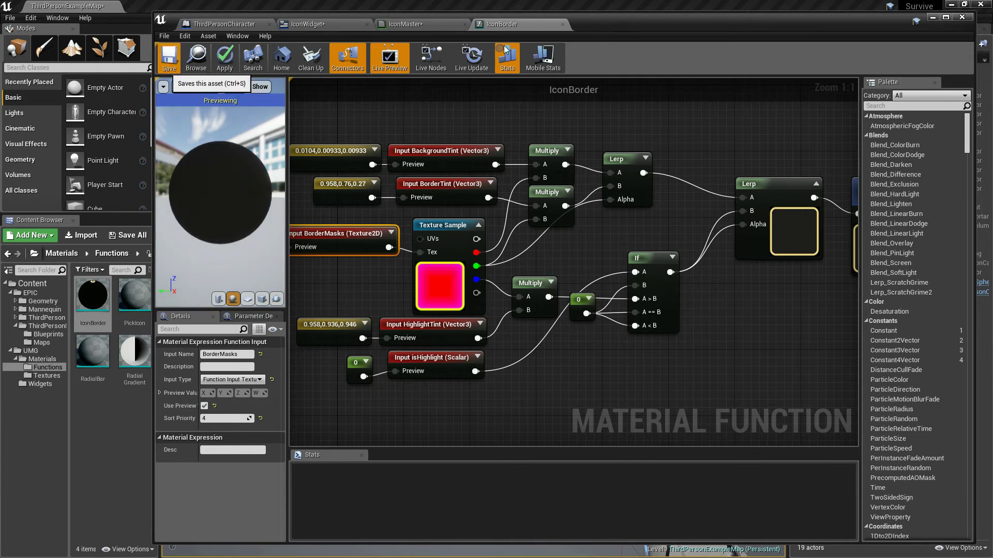
{"action": "left_click", "coordinate": [563, 26]}
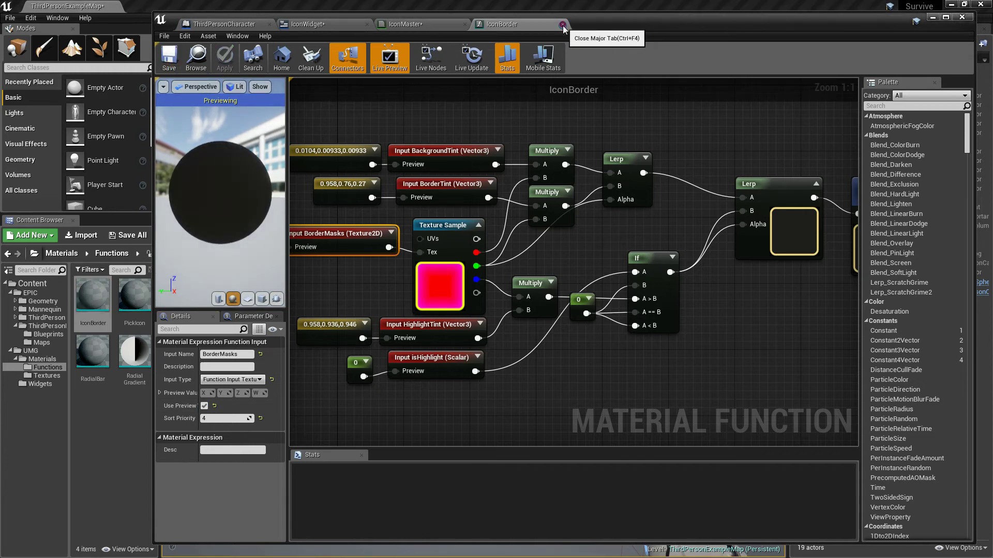
Compare the IconBorder node's output with the PickIcon node's Color and Opacity wiring into the two Lerp nodes
{"action": "right_click_drag", "start_coordinate": [471, 300], "coordinate": [501, 306]}
{"action": "left_click_drag", "start_coordinate": [489, 193], "coordinate": [488, 206]}
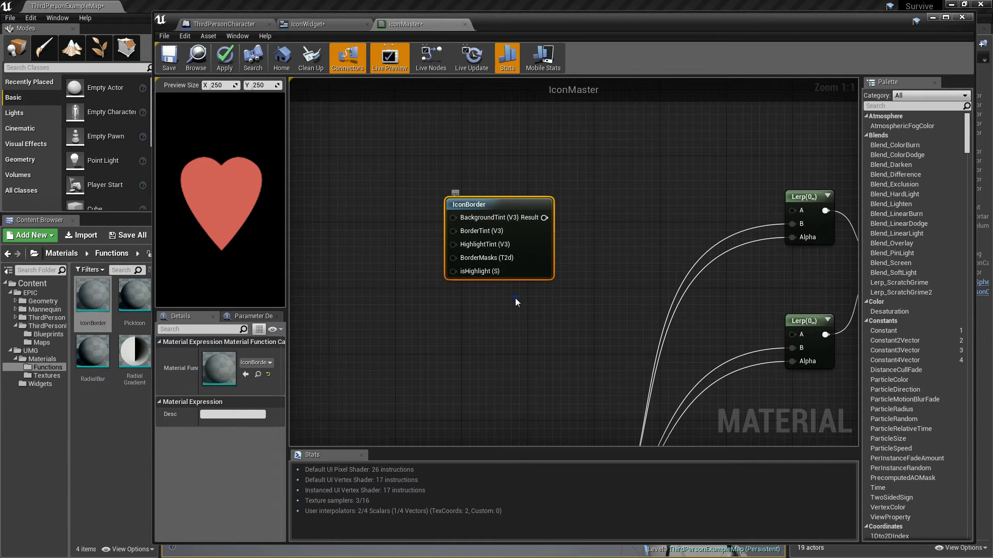
{"action": "right_click_drag", "start_coordinate": [515, 299], "coordinate": [482, 278]}
{"action": "scroll", "coordinate": [482, 278], "scroll_direction": "down", "scroll_amount": 3}
{"action": "right_click_drag", "start_coordinate": [485, 384], "coordinate": [516, 257]}
{"action": "scroll", "coordinate": [517, 298], "scroll_direction": "down", "scroll_amount": 2}
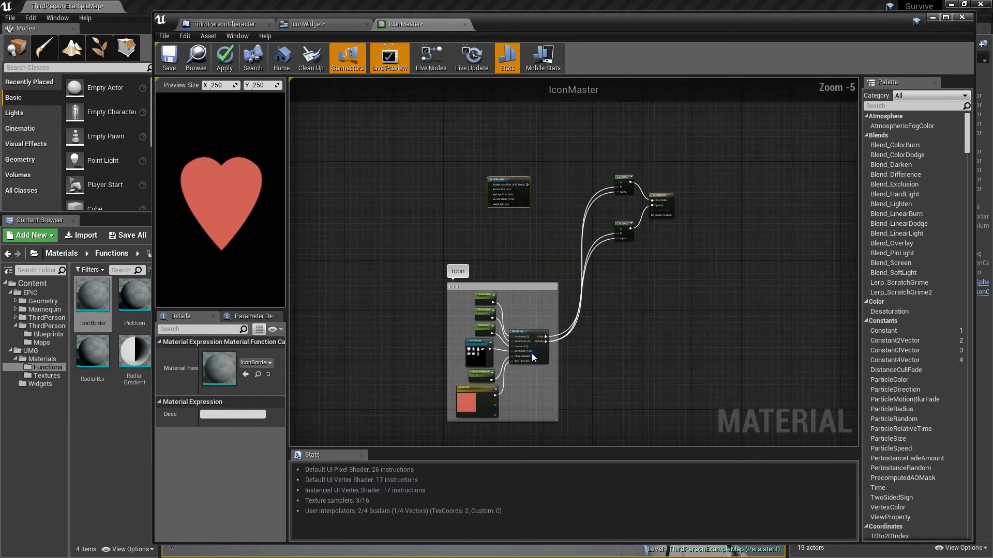
{"action": "right_click_drag", "start_coordinate": [533, 357], "coordinate": [543, 323]}
{"action": "scroll", "coordinate": [505, 301], "scroll_direction": "up", "scroll_amount": 4}
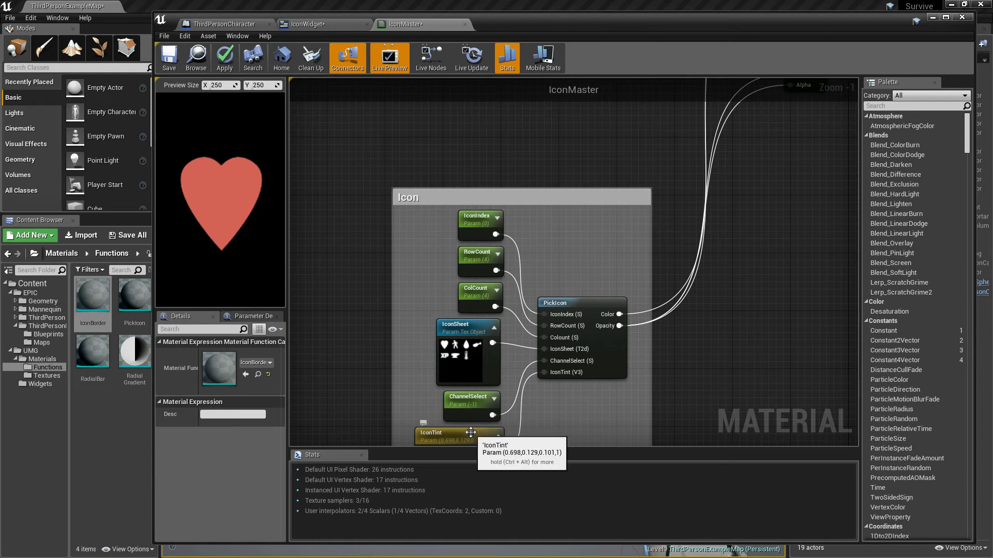
{"action": "right_click_drag", "start_coordinate": [500, 148], "coordinate": [523, 293]}
{"action": "scroll", "coordinate": [523, 293], "scroll_direction": "down", "scroll_amount": 3}
{"action": "right_click_drag", "start_coordinate": [528, 219], "coordinate": [548, 261]}
{"action": "scroll", "coordinate": [547, 249], "scroll_direction": "up", "scroll_amount": 4}
{"action": "right_click_drag", "start_coordinate": [621, 259], "coordinate": [475, 263]}
{"action": "left_click_drag", "start_coordinate": [479, 238], "coordinate": [613, 255]}
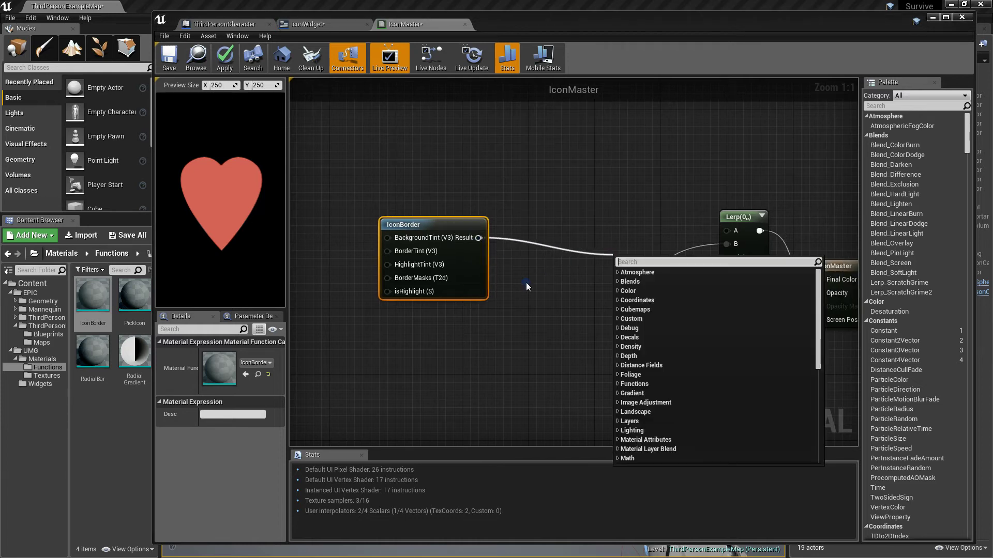
{"action": "left_click", "coordinate": [526, 282]}
Open the IconBorder function and add a second function output node below the Multiply and If nodes
{"action": "left_click", "coordinate": [453, 226]}
{"action": "double_click", "coordinate": [452, 226]}
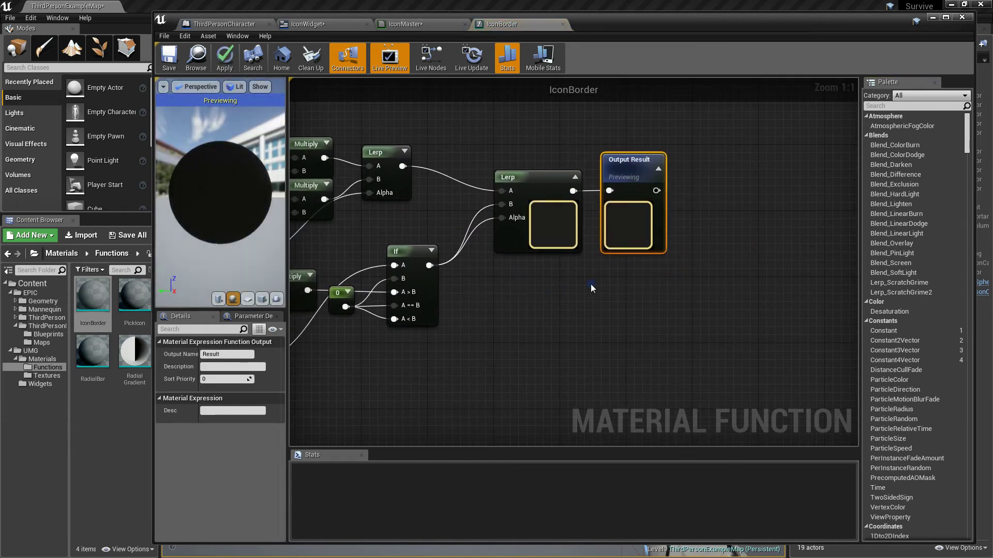
{"action": "right_click_drag", "start_coordinate": [588, 294], "coordinate": [645, 308]}
{"action": "scroll", "coordinate": [644, 311], "scroll_direction": "down", "scroll_amount": 2}
{"action": "right_click_drag", "start_coordinate": [598, 368], "coordinate": [669, 327]}
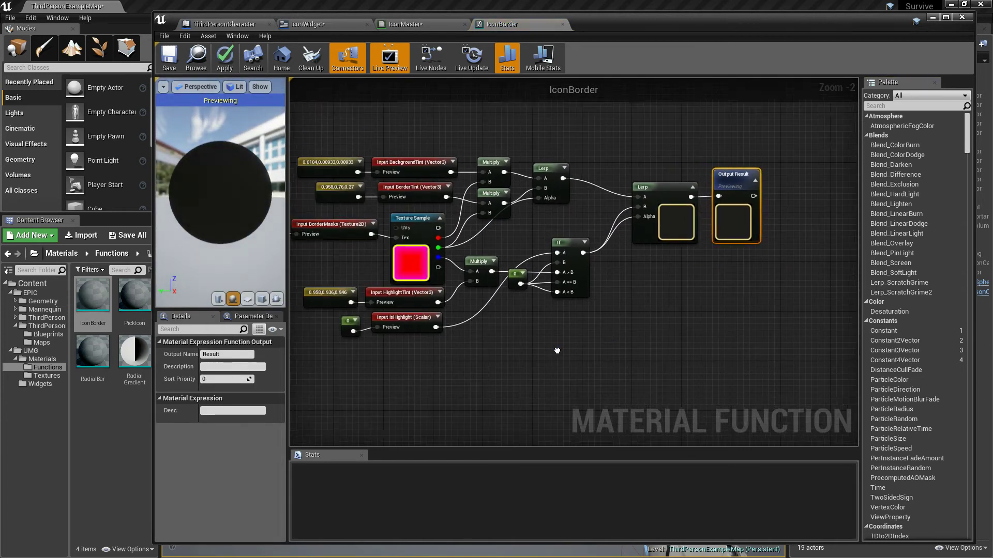
{"action": "right_click", "coordinate": [540, 346]}
{"action": "type", "text": "out"}
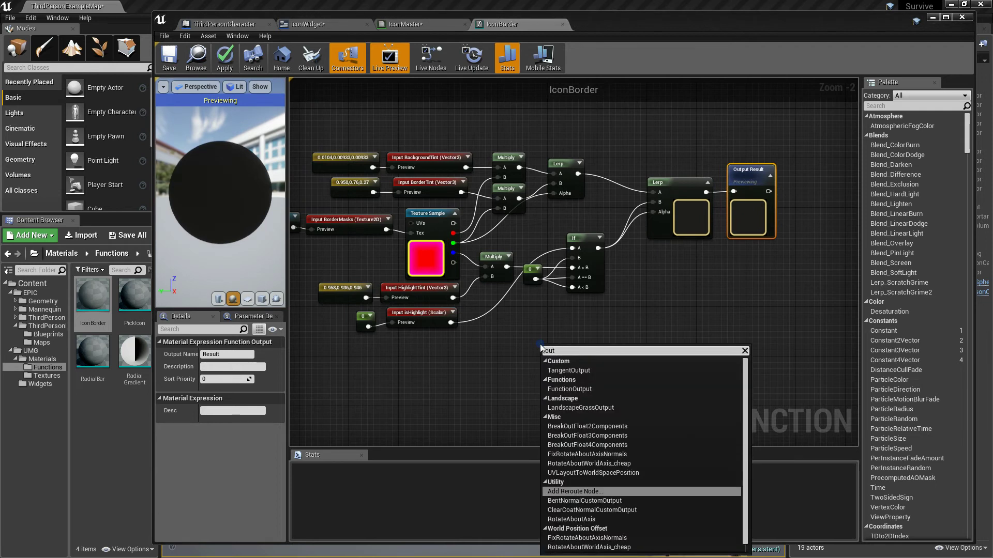
{"action": "left_click", "coordinate": [576, 389]}
{"action": "scroll", "coordinate": [544, 319], "scroll_direction": "up", "scroll_amount": 2}
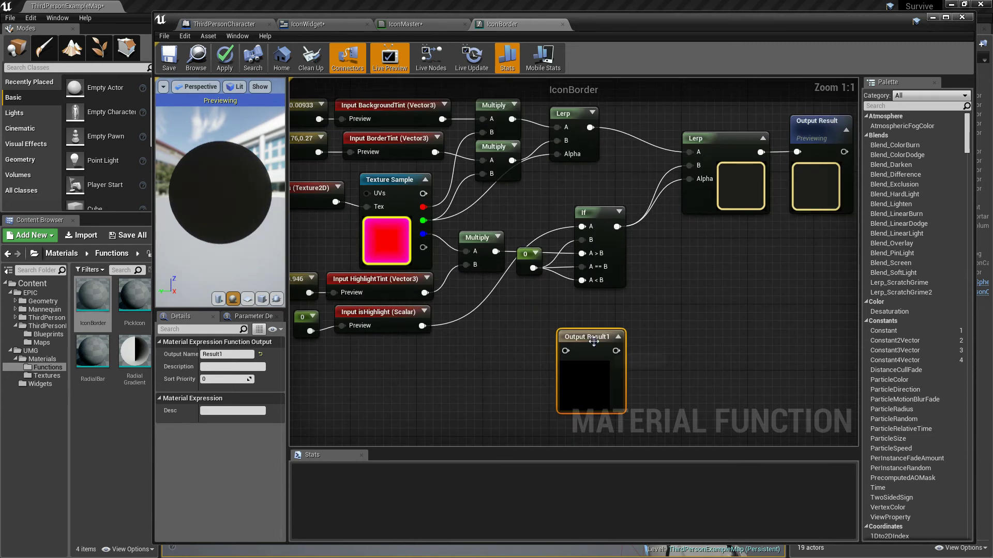
{"action": "left_click_drag", "start_coordinate": [594, 341], "coordinate": [540, 322]}
Try the Texture Sample's blue channel on the second output, and connect its red channel instead
{"action": "left_click_drag", "start_coordinate": [423, 234], "coordinate": [516, 334]}
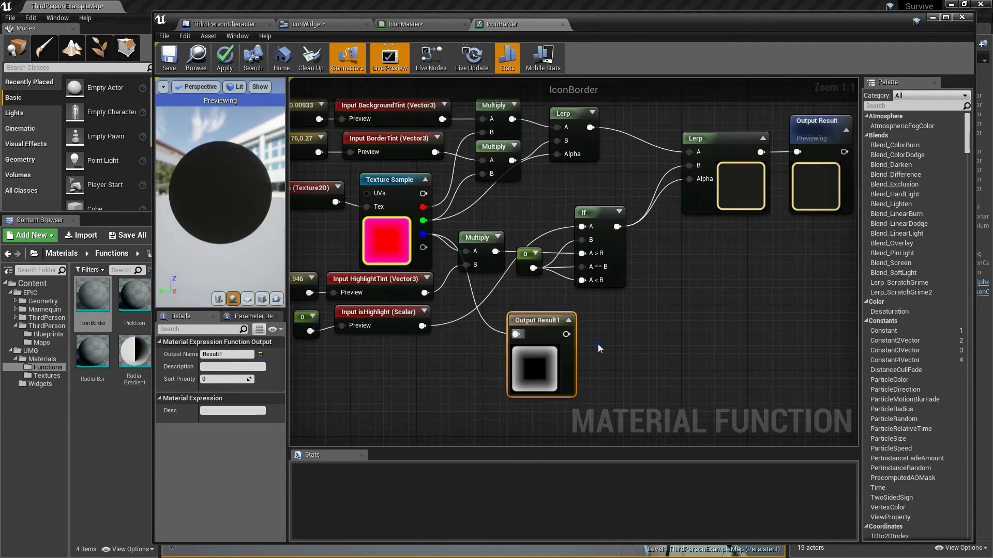
{"action": "left_click_drag", "start_coordinate": [423, 208], "coordinate": [516, 335]}
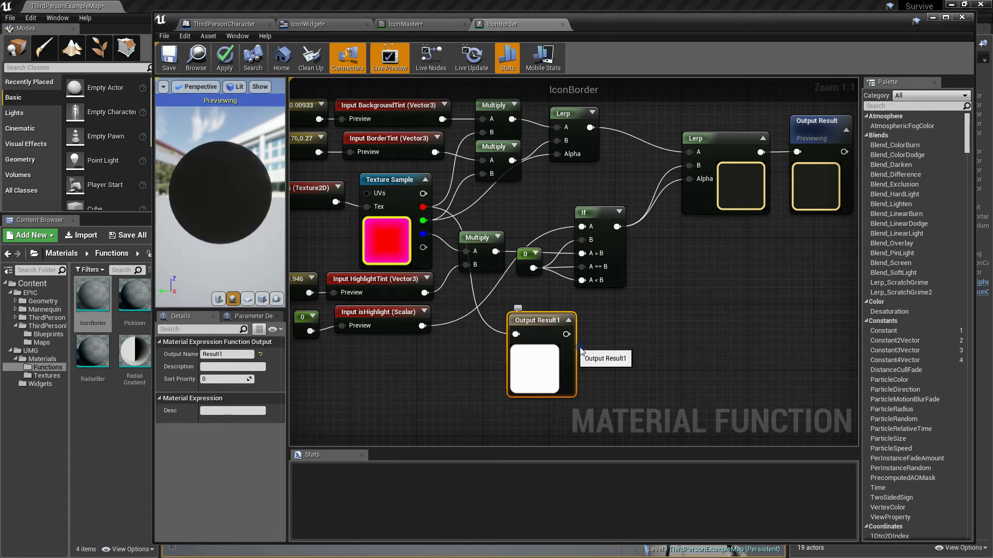
{"action": "left_click", "coordinate": [569, 321]}
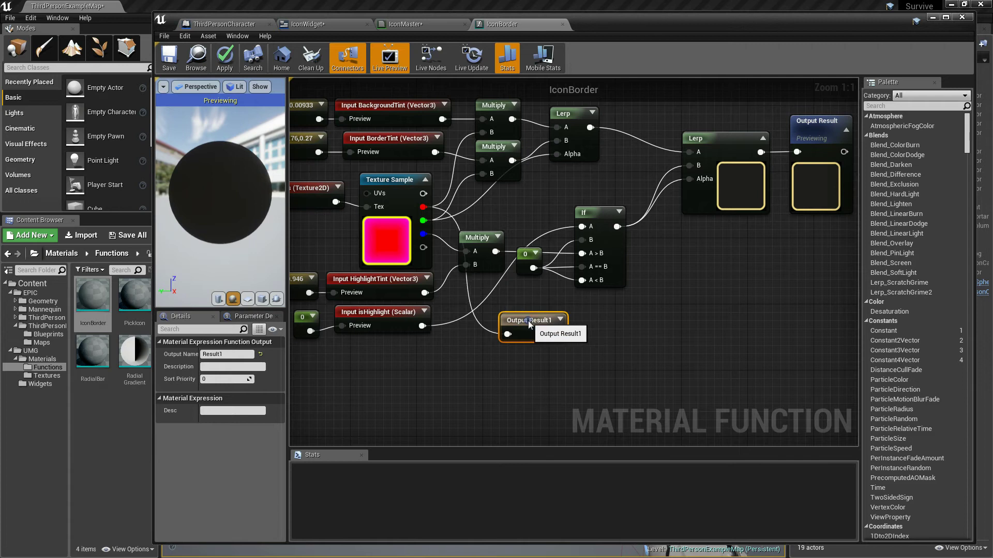
{"action": "left_click", "coordinate": [559, 320]}
{"action": "left_click_drag", "start_coordinate": [533, 320], "coordinate": [504, 320]}
Name the second output Opacity with sort priority 1, and save and close the IconBorder function
{"action": "left_click", "coordinate": [241, 355]}
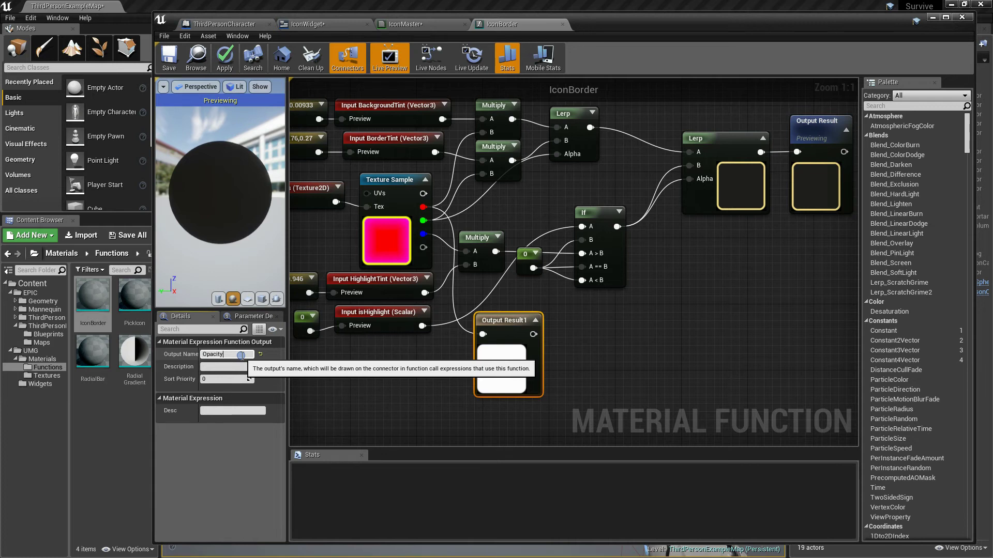
{"action": "left_click", "coordinate": [229, 379]}
{"action": "type", "text": "1"}
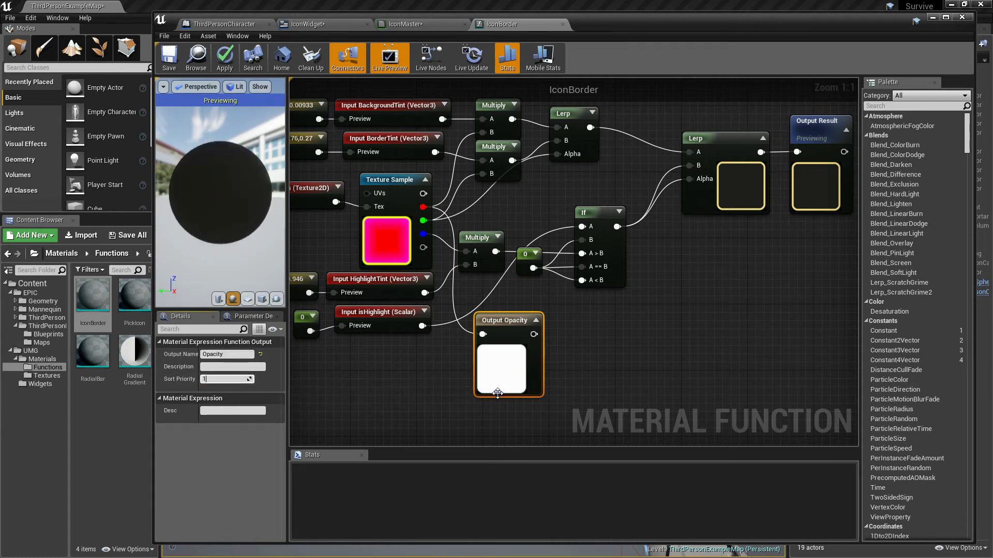
{"action": "left_click", "coordinate": [652, 360]}
{"action": "left_click", "coordinate": [172, 60]}
{"action": "left_click", "coordinate": [562, 25]}
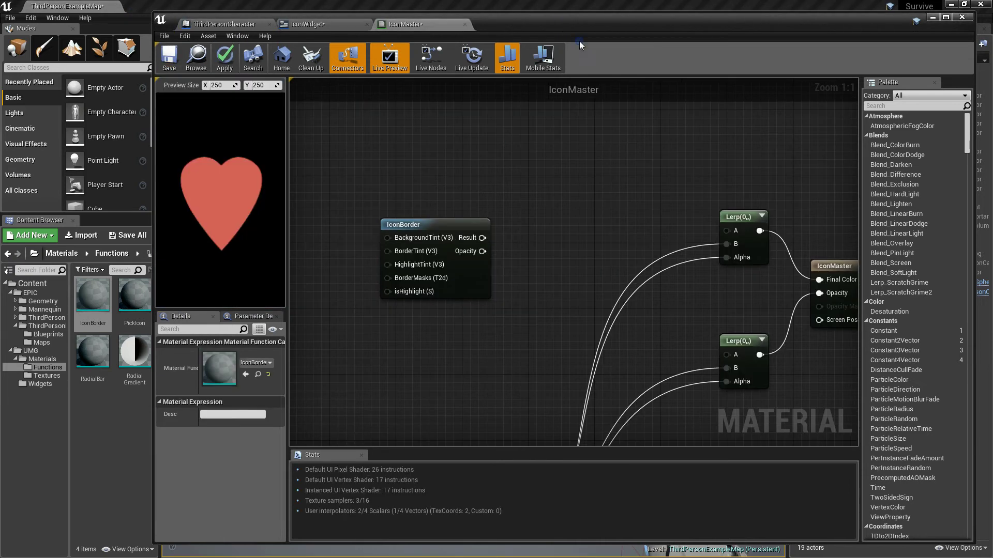
Connect IconBorder's Result to input A of the Final Color Lerp and its Opacity to input A of the Opacity Lerp
{"action": "right_click_drag", "start_coordinate": [542, 253], "coordinate": [488, 192]}
{"action": "scroll", "coordinate": [491, 216], "scroll_direction": "down", "scroll_amount": 1}
{"action": "scroll", "coordinate": [490, 200], "scroll_direction": "down", "scroll_amount": 1}
{"action": "left_click_drag", "start_coordinate": [441, 179], "coordinate": [626, 174]}
{"action": "right_click_drag", "start_coordinate": [445, 272], "coordinate": [443, 216]}
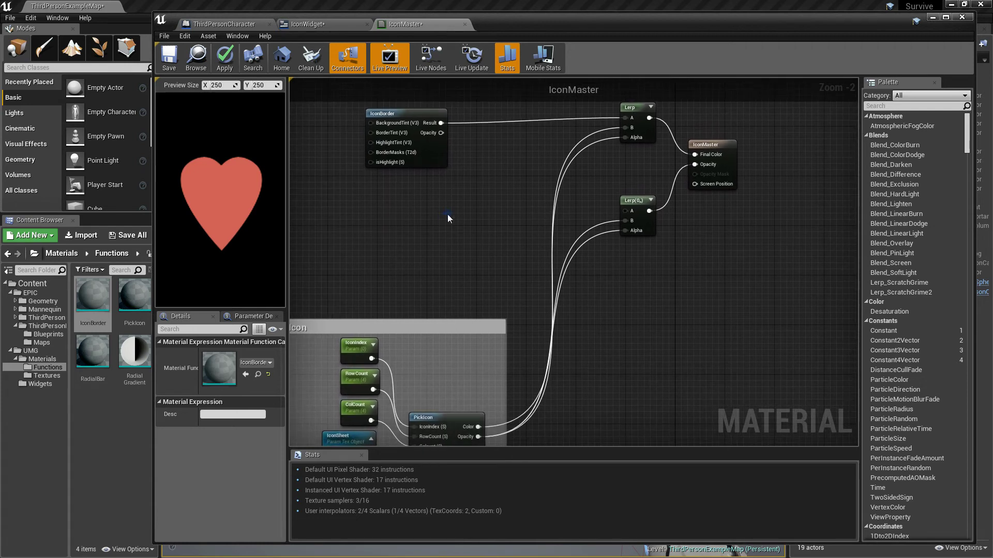
{"action": "left_click_drag", "start_coordinate": [441, 133], "coordinate": [467, 163]}
{"action": "right_click", "coordinate": [420, 222]}
{"action": "right_click_drag", "start_coordinate": [421, 222], "coordinate": [409, 196]}
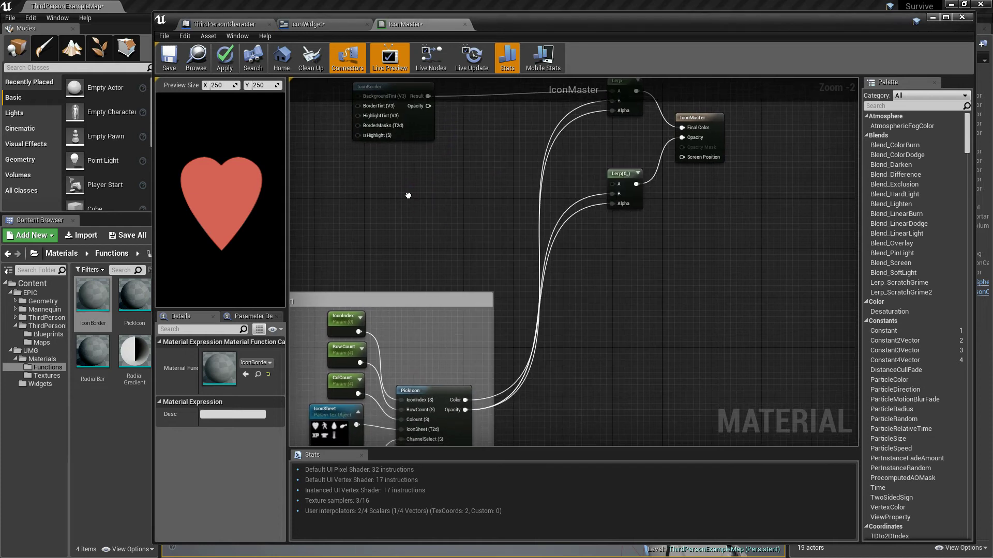
{"action": "left_click_drag", "start_coordinate": [428, 105], "coordinate": [613, 187]}
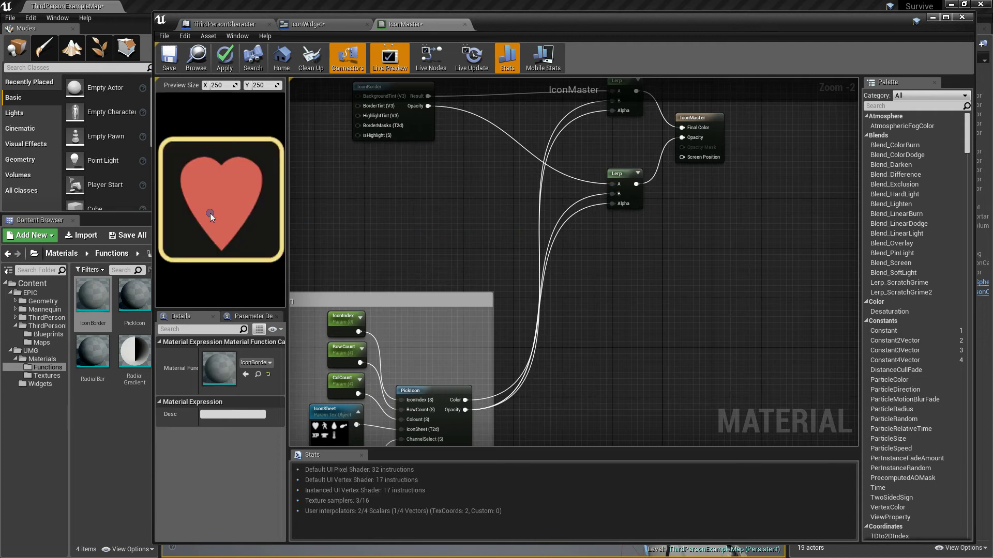
Examine the parameter nodes feeding PickIcon in the Icon group and the unconnected inputs of the IconBorder node
{"action": "right_click_drag", "start_coordinate": [468, 233], "coordinate": [518, 316]}
{"action": "mouse_move", "coordinate": [463, 179]}
{"action": "left_mouse_down"}
{"action": "mouse_move", "coordinate": [489, 154]}
{"action": "mouse_move", "coordinate": [469, 167]}
{"action": "left_mouse_up"}
{"action": "right_click_drag", "start_coordinate": [458, 244], "coordinate": [497, 228]}
{"action": "scroll", "coordinate": [492, 246], "scroll_direction": "down", "scroll_amount": 2}
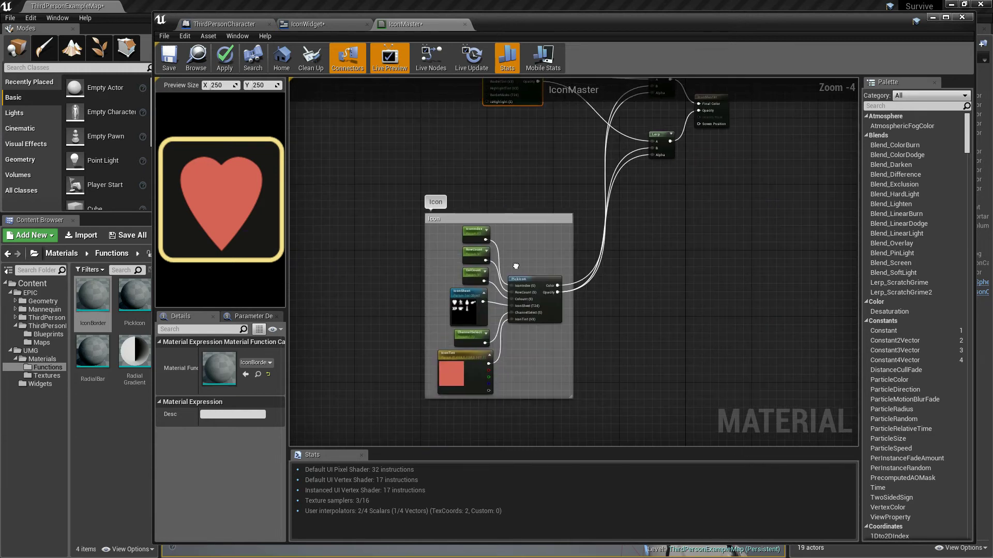
{"action": "scroll", "coordinate": [497, 302], "scroll_direction": "up", "scroll_amount": 4}
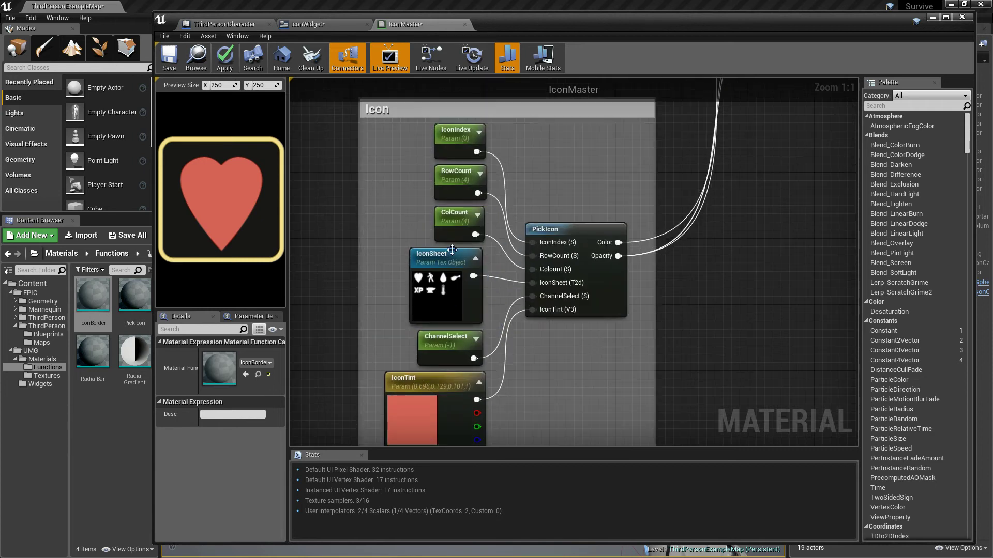
{"action": "right_click_drag", "start_coordinate": [521, 177], "coordinate": [555, 260]}
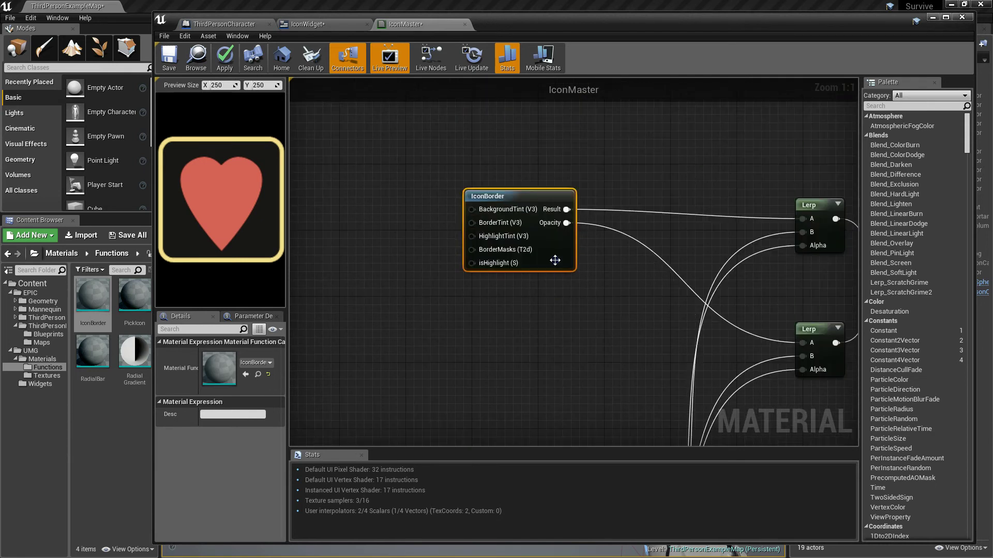
{"action": "right_click", "coordinate": [460, 312]}
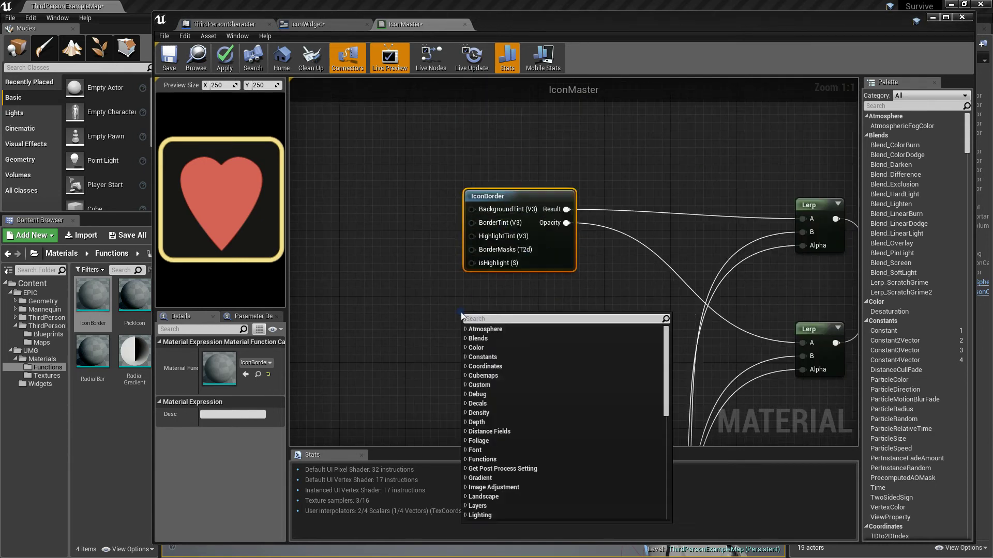
{"action": "left_click", "coordinate": [429, 310]}
{"action": "right_click_drag", "start_coordinate": [430, 309], "coordinate": [526, 176]}
{"action": "scroll", "coordinate": [445, 302], "scroll_direction": "down", "scroll_amount": 1}
{"action": "right_click_drag", "start_coordinate": [541, 210], "coordinate": [507, 290]}
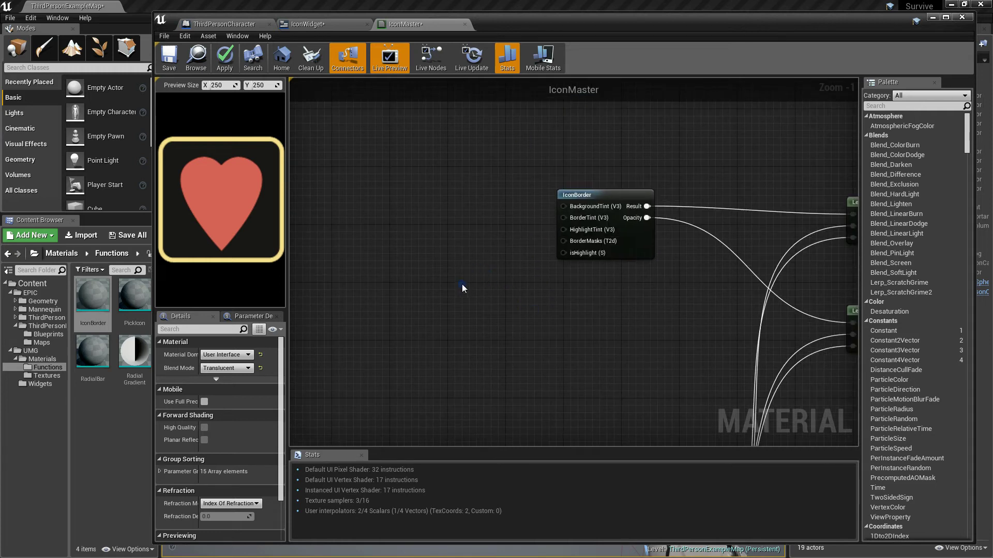
Add a vector parameter named BackgroundTint and connect it to IconBorder's BackgroundTint input, placing it beside the node
{"action": "key", "text": "v"}
{"action": "left_click", "coordinate": [397, 203]}
{"action": "left_click", "coordinate": [241, 354]}
{"action": "type", "text": "BackgrounTint"}
{"action": "key", "text": "Return"}
{"action": "left_click_drag", "start_coordinate": [454, 228], "coordinate": [563, 206]}
{"action": "left_click_drag", "start_coordinate": [435, 212], "coordinate": [471, 140]}
Duplicate the BackgroundTint parameter, name the copy BorderTint, and connect it to IconBorder's BorderTint input
{"action": "key", "text": "ctrl+w"}
{"action": "left_click", "coordinate": [248, 356]}
{"action": "type", "text": "BorderTint"}
{"action": "left_click_drag", "start_coordinate": [490, 242], "coordinate": [564, 218]}
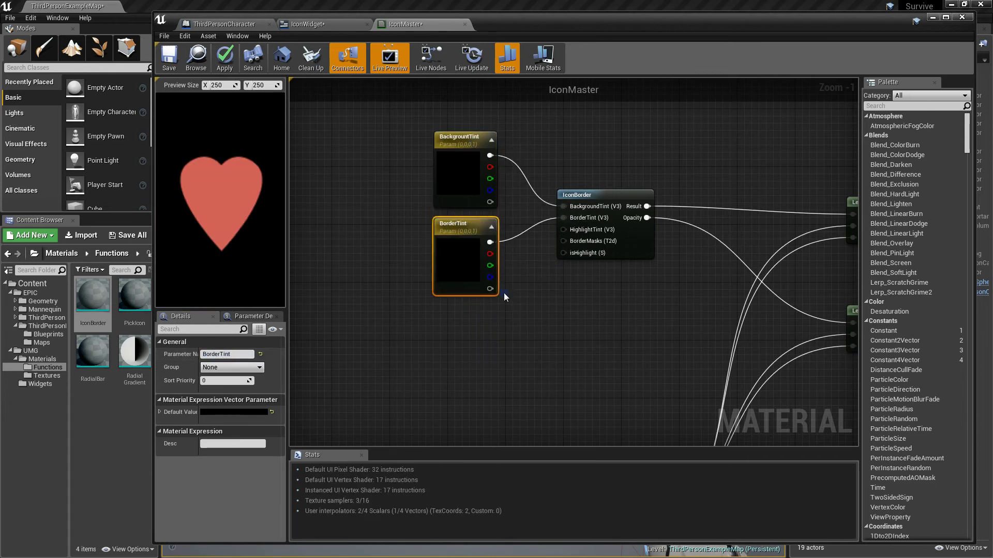
Duplicate the BorderTint parameter, name the copy HighlightTint, and connect it to IconBorder's HighlightTint input
{"action": "key", "text": "ctrl+w"}
{"action": "left_click_drag", "start_coordinate": [489, 322], "coordinate": [564, 230]}
{"action": "left_click", "coordinate": [251, 356]}
{"action": "type", "text": "HighLi"}
{"action": "left_click", "coordinate": [356, 317]}
{"action": "right_click_drag", "start_coordinate": [362, 315], "coordinate": [353, 262]}
Add a texture object parameter named BorderMasks to IconBorder's BorderMasks input and assign it the IconBorderMasks texture
{"action": "left_click", "coordinate": [512, 372]}
{"action": "left_click_drag", "start_coordinate": [555, 187], "coordinate": [458, 341]}
{"action": "left_click", "coordinate": [540, 392]}
{"action": "type", "text": "BorderMasks"}
{"action": "left_click", "coordinate": [47, 376]}
{"action": "left_click", "coordinate": [93, 296]}
{"action": "left_click", "coordinate": [246, 432]}
{"action": "left_click_drag", "start_coordinate": [604, 195], "coordinate": [576, 182]}
Convert a new constant to a scalar parameter named isHighlight, set its default to 1, and connect it to IconBorder's isHighlight input
{"action": "left_click", "coordinate": [505, 351]}
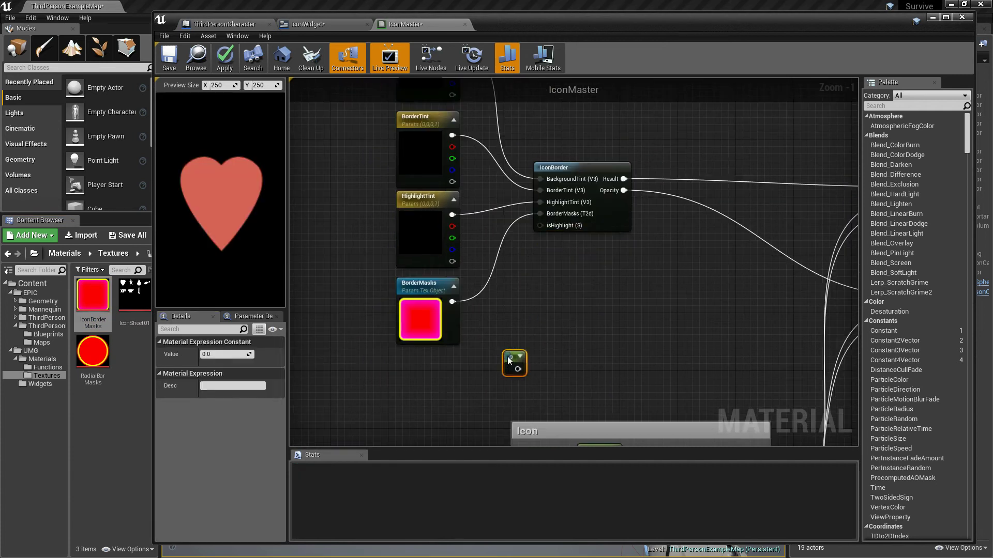
{"action": "right_click", "coordinate": [515, 359]}
{"action": "left_click", "coordinate": [242, 355]}
{"action": "type", "text": "isHighlight"}
{"action": "left_click_drag", "start_coordinate": [543, 371], "coordinate": [452, 370]}
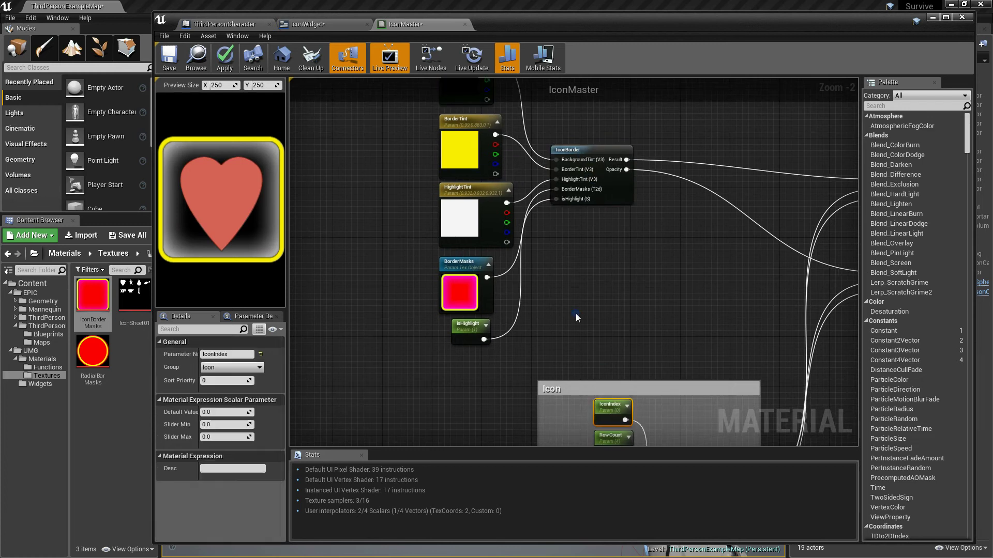
Assign the border parameters to a Border group, enclose their nodes in a Border comment, and save the material
{"action": "left_click", "coordinate": [244, 367]}
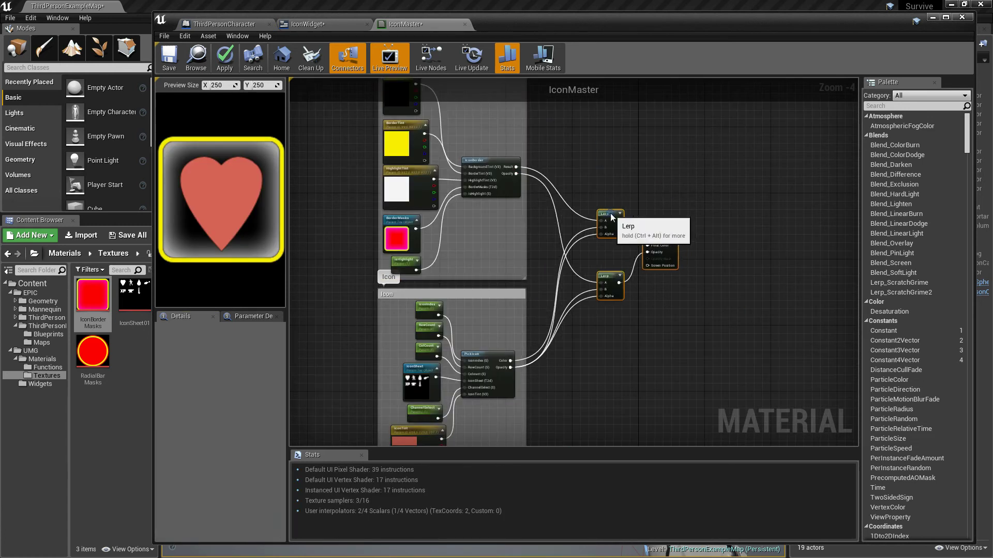
{"action": "key", "text": "ctrl+s"}
{"action": "scroll", "coordinate": [490, 280], "scroll_direction": "up", "scroll_amount": 4}
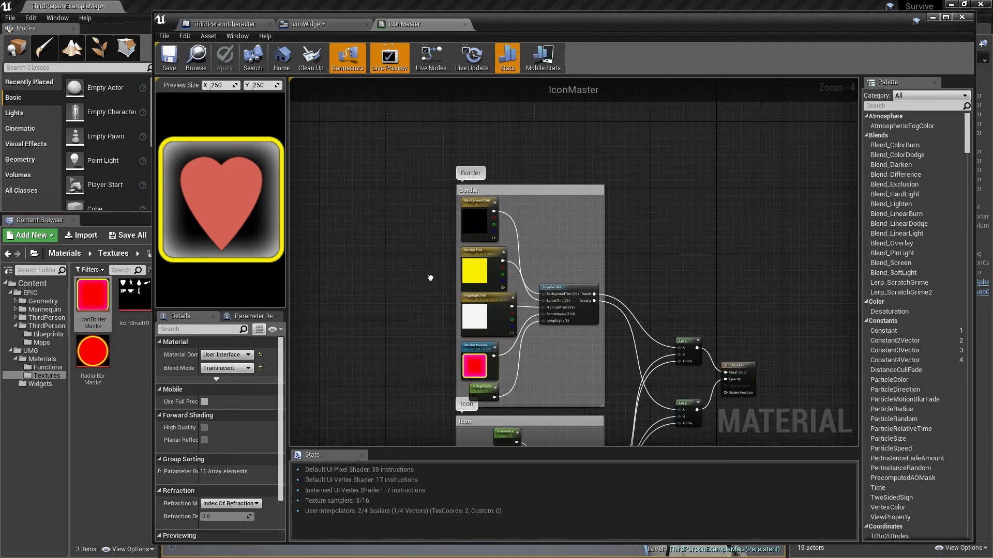
Check the group assignment of the BorderTint and isHighlight parameters in the Border comment
{"action": "left_click", "coordinate": [463, 228]}
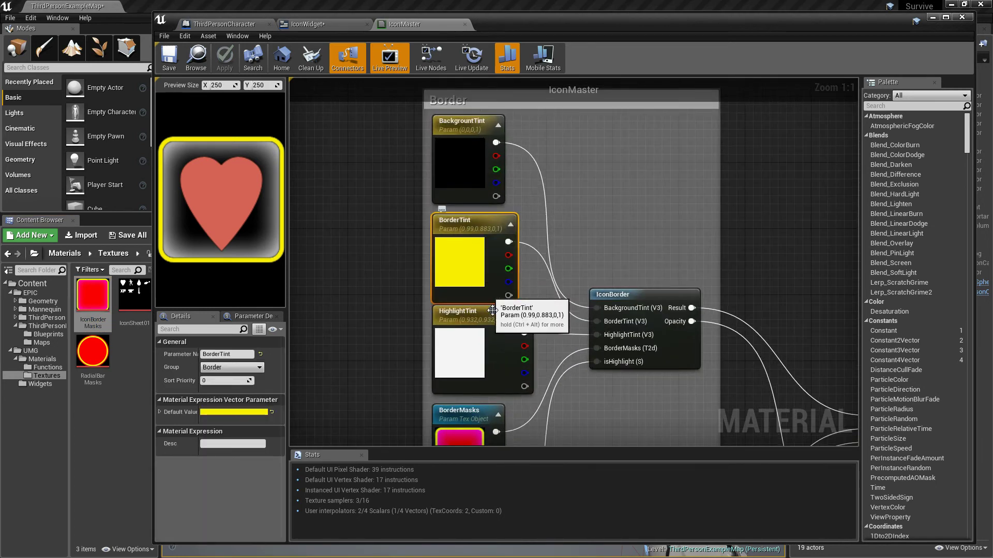
{"action": "right_click_drag", "start_coordinate": [482, 315], "coordinate": [494, 288]}
{"action": "left_click", "coordinate": [259, 367]}
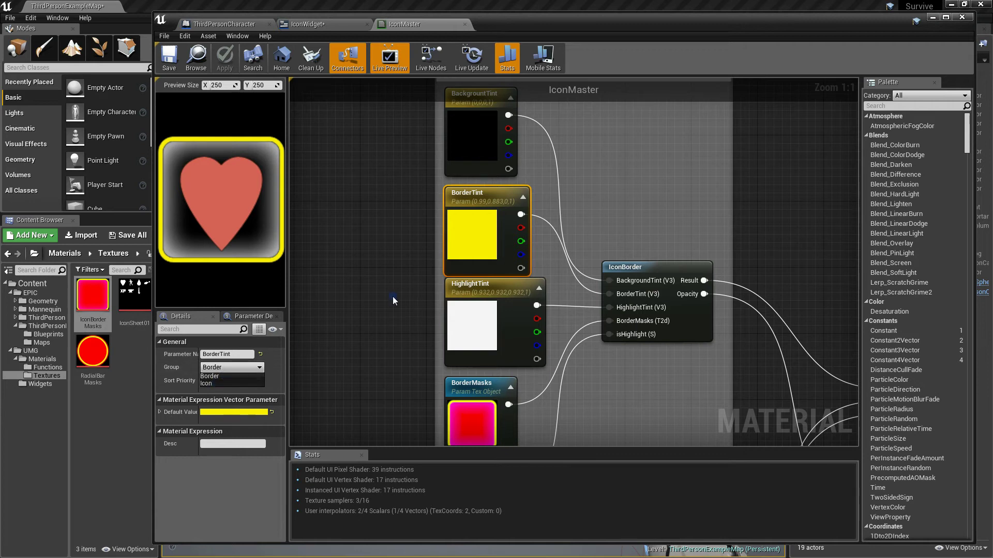
{"action": "left_click", "coordinate": [370, 271]}
{"action": "scroll", "coordinate": [600, 367], "scroll_direction": "down", "scroll_amount": 2}
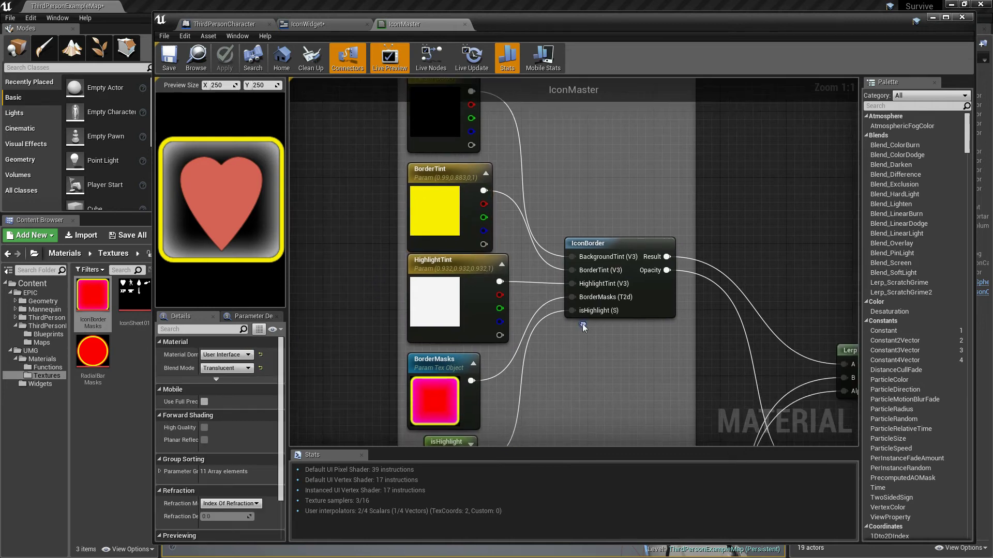
{"action": "right_click_drag", "start_coordinate": [598, 370], "coordinate": [600, 339]}
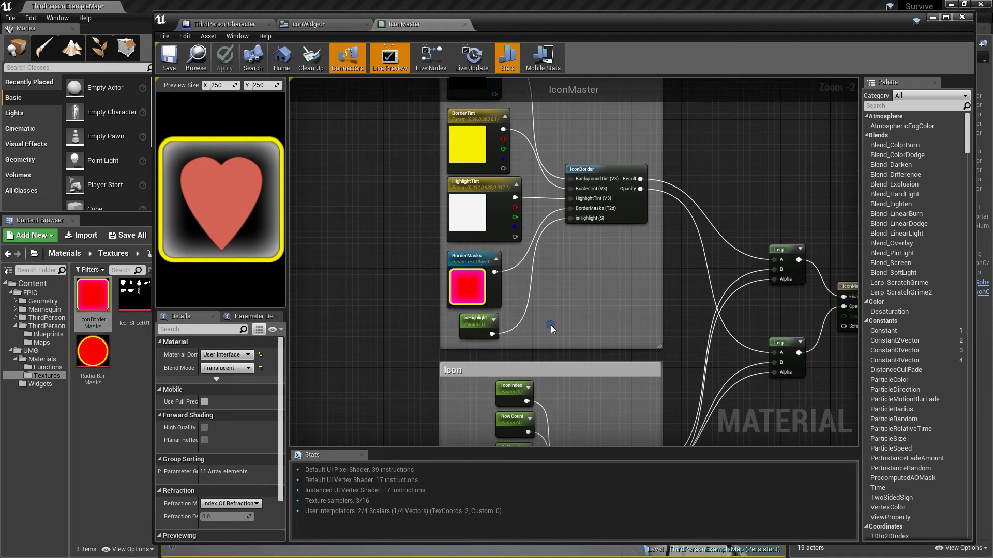
{"action": "left_click", "coordinate": [475, 320]}
{"action": "scroll", "coordinate": [587, 262], "scroll_direction": "up", "scroll_amount": 2}
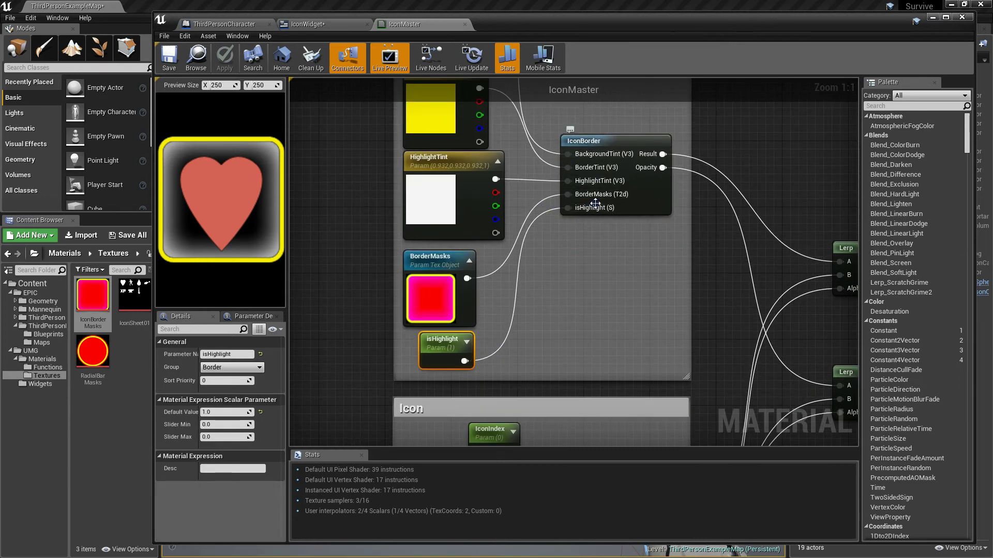
Open the IconBorder function, rename its isHighlight input as IsHighlight, and save and close the function
{"action": "double_click", "coordinate": [594, 140]}
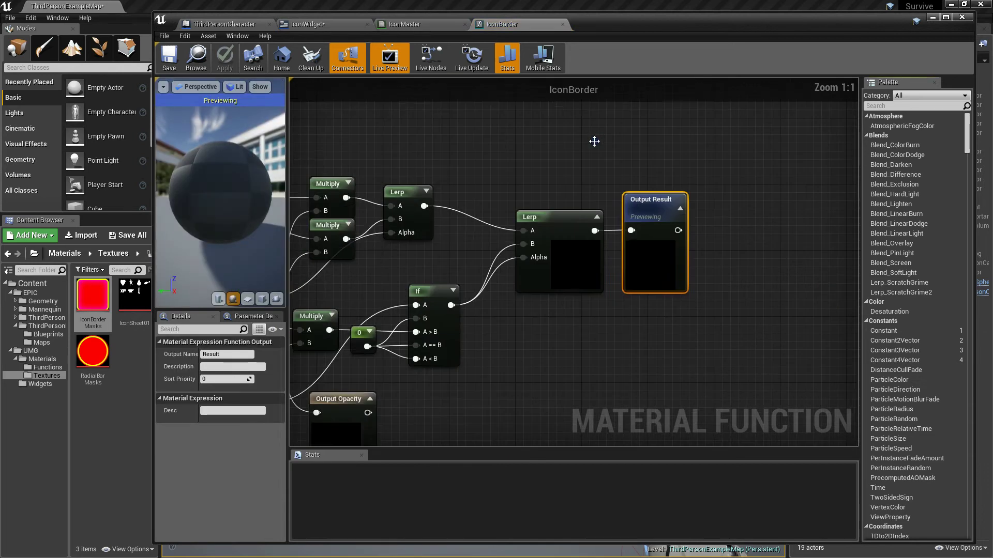
{"action": "right_click_drag", "start_coordinate": [384, 293], "coordinate": [653, 264]}
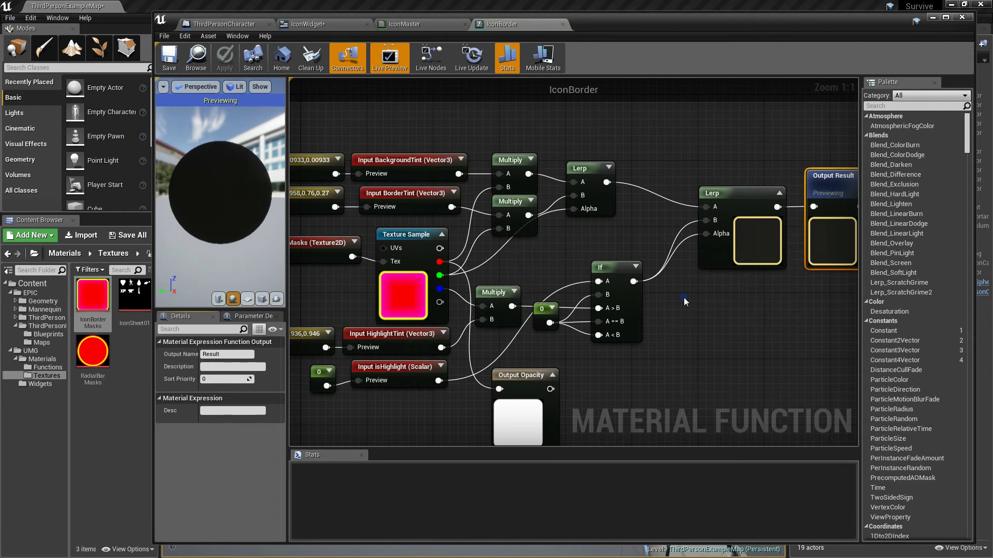
{"action": "right_click_drag", "start_coordinate": [486, 357], "coordinate": [625, 329]}
{"action": "left_click", "coordinate": [517, 341]}
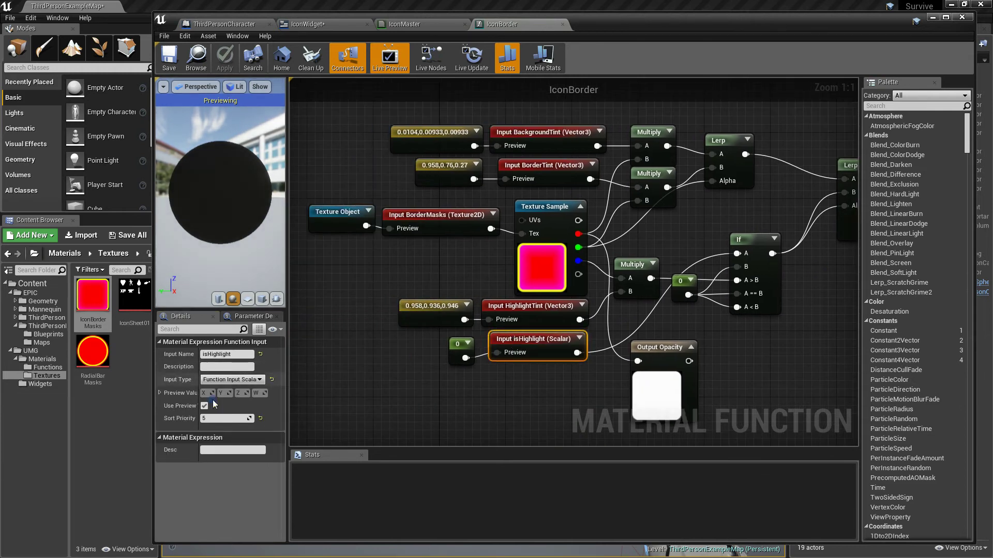
{"action": "left_click", "coordinate": [227, 354]}
{"action": "key", "text": "Escape"}
{"action": "type", "text": "x"}
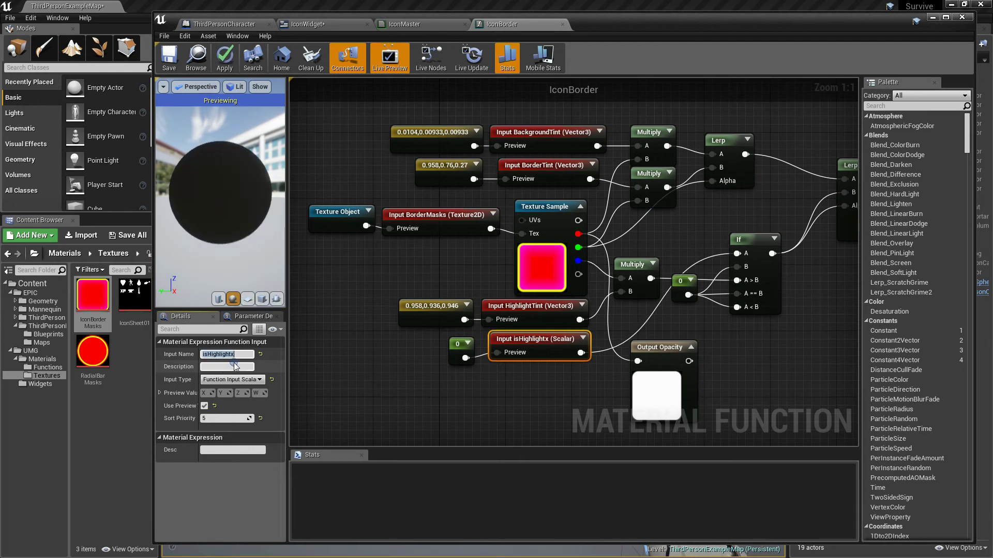
{"action": "type", "text": "I"}
{"action": "key", "text": "Return"}
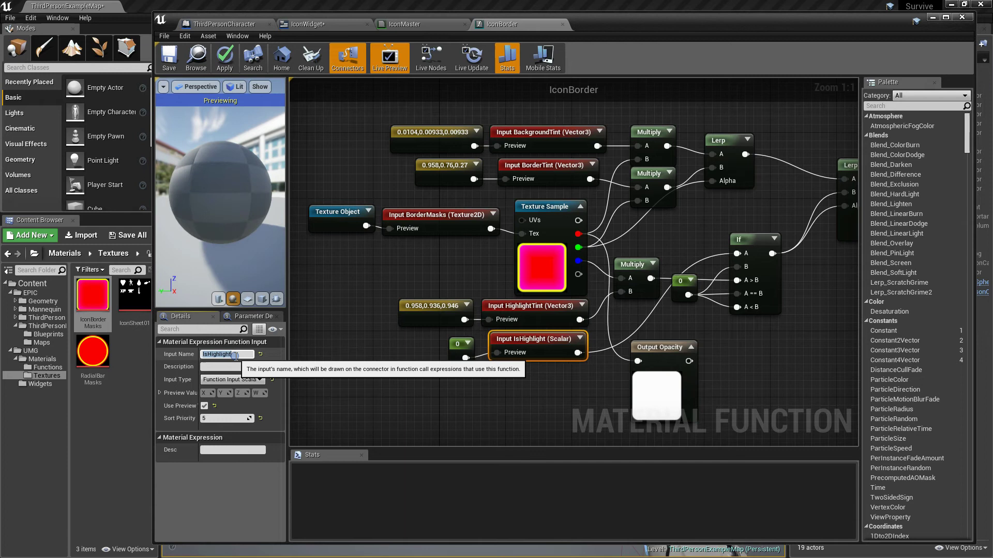
{"action": "left_click", "coordinate": [169, 56]}
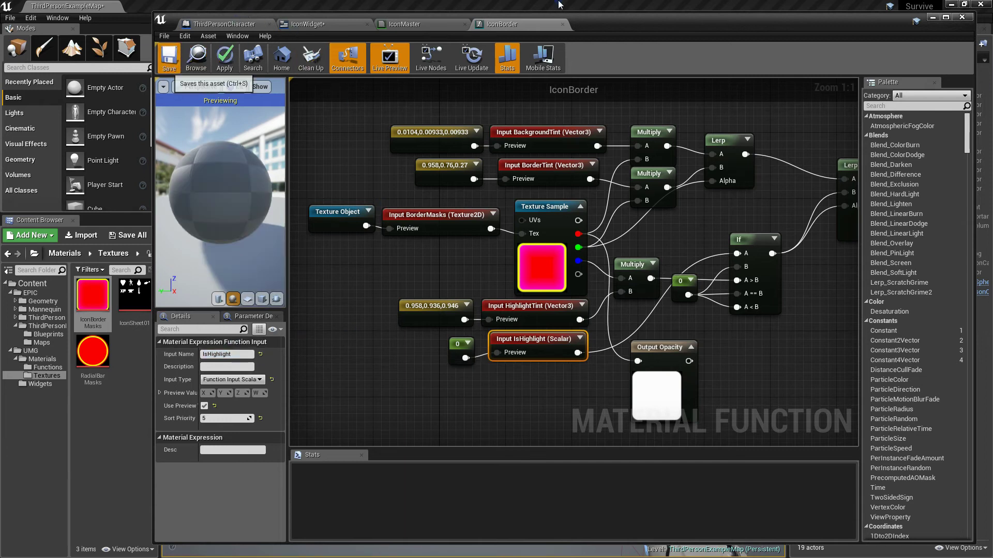
{"action": "left_click", "coordinate": [563, 24]}
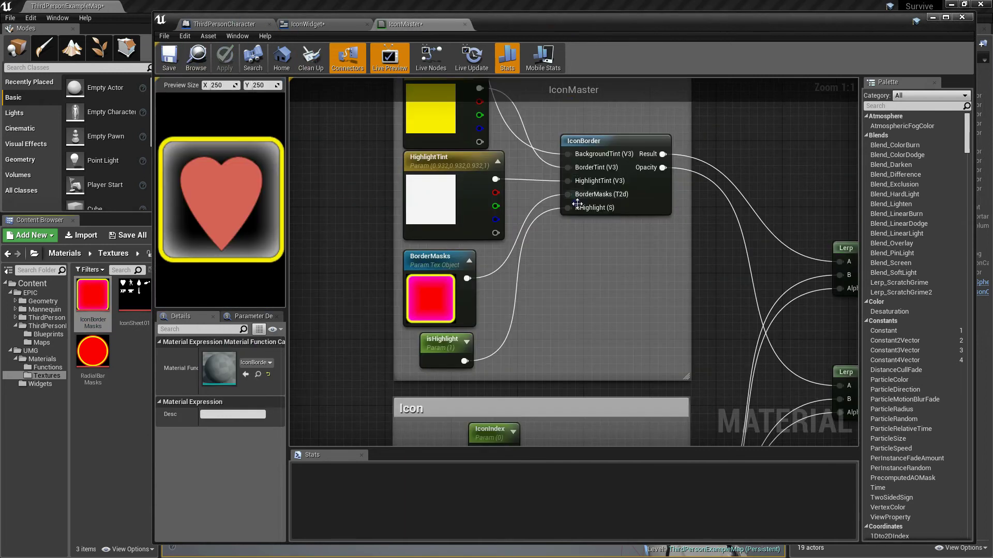
Rename the material's isHighlight scalar parameter as IsHighlight and save IconMaster
{"action": "left_click", "coordinate": [430, 341]}
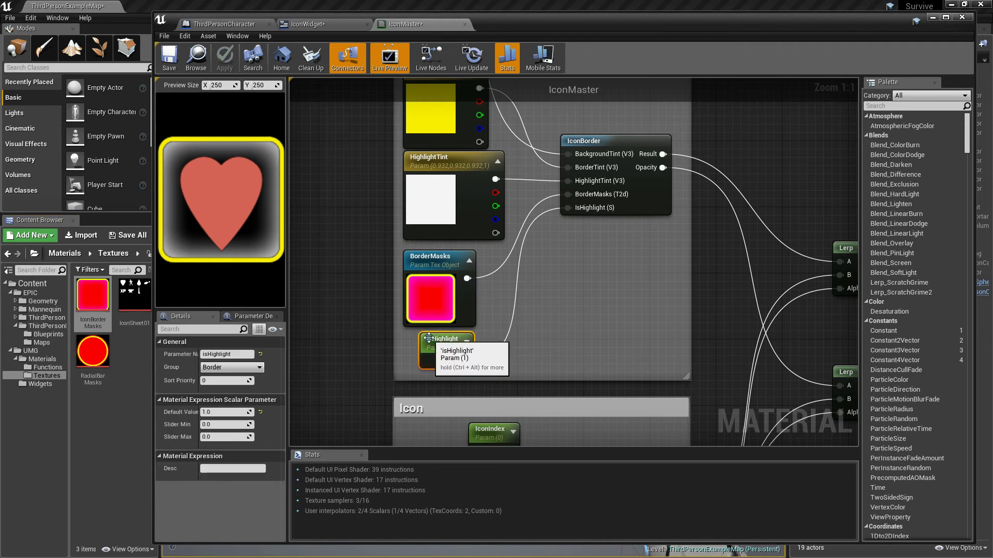
{"action": "left_click", "coordinate": [222, 355]}
{"action": "key", "text": "Home"}
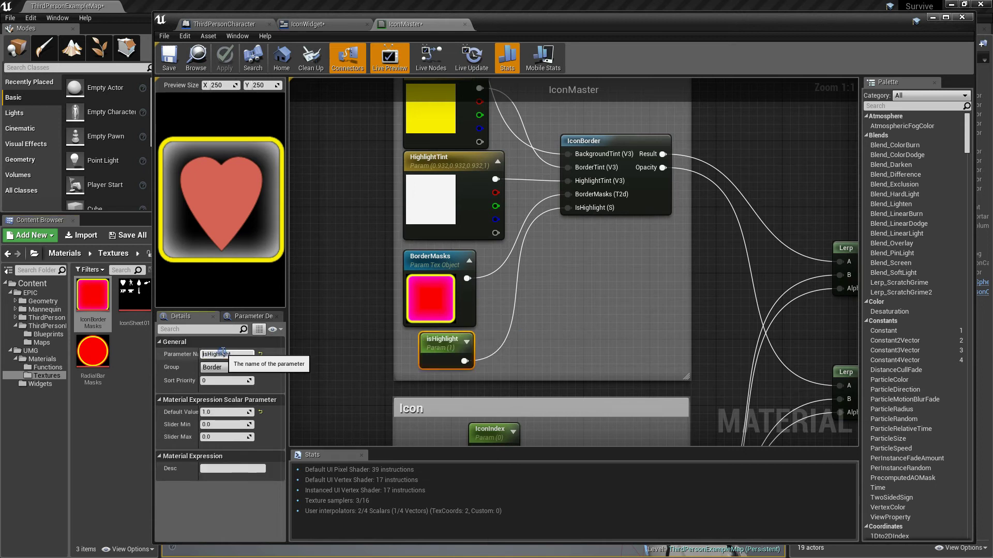
{"action": "key", "text": "Return"}
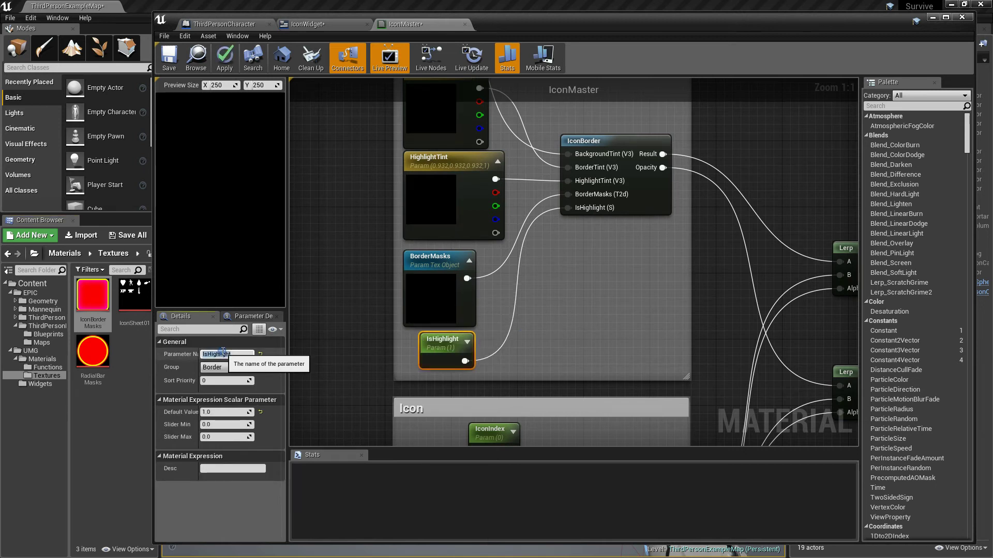
{"action": "left_click", "coordinate": [169, 57]}
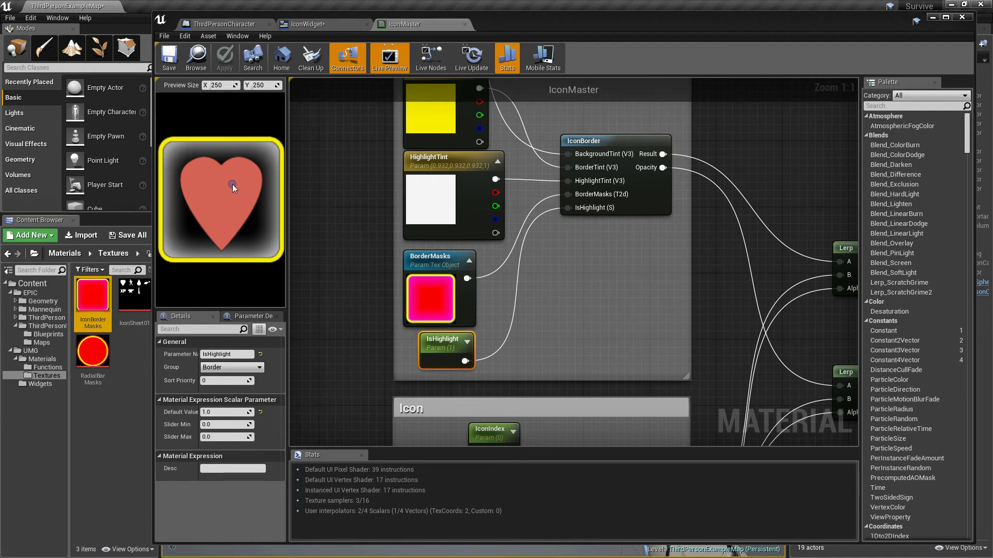
Set the IsHighlight parameter's default value to 0, and save and close the IconMaster material
{"action": "right_click_drag", "start_coordinate": [525, 373], "coordinate": [563, 298]}
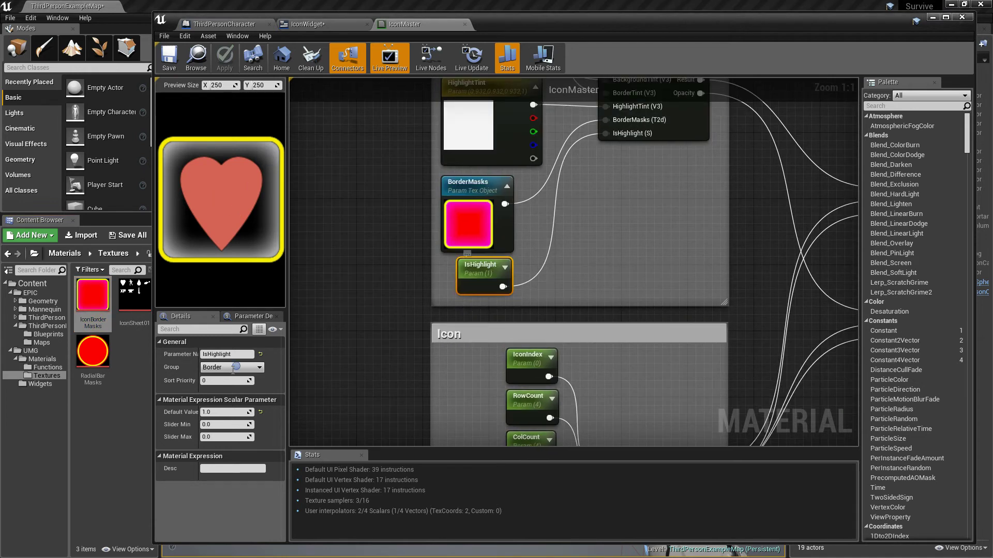
{"action": "left_click", "coordinate": [225, 411]}
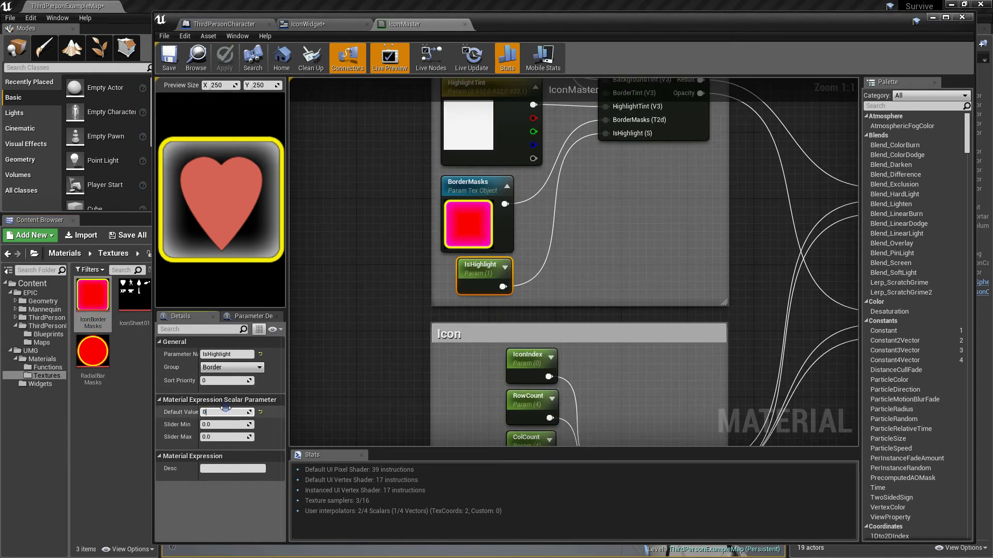
{"action": "type", "text": "0"}
{"action": "key", "text": "Return"}
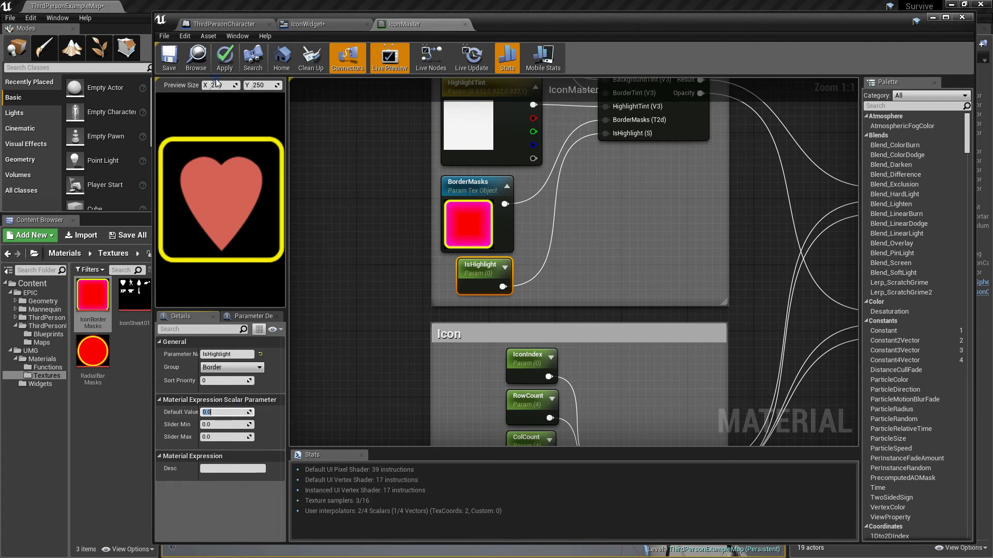
{"action": "left_click", "coordinate": [169, 58]}
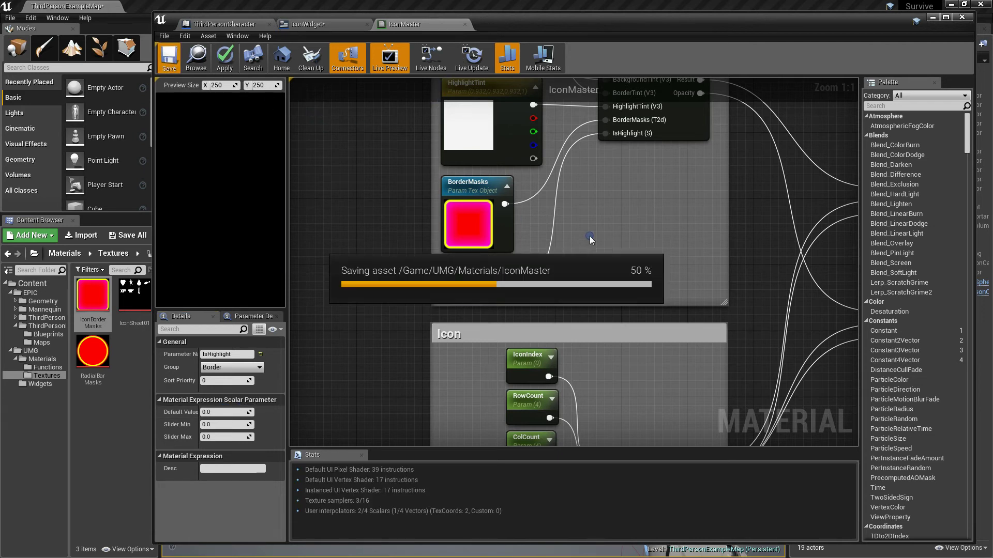
{"action": "scroll", "coordinate": [634, 247], "scroll_direction": "down", "scroll_amount": 2}
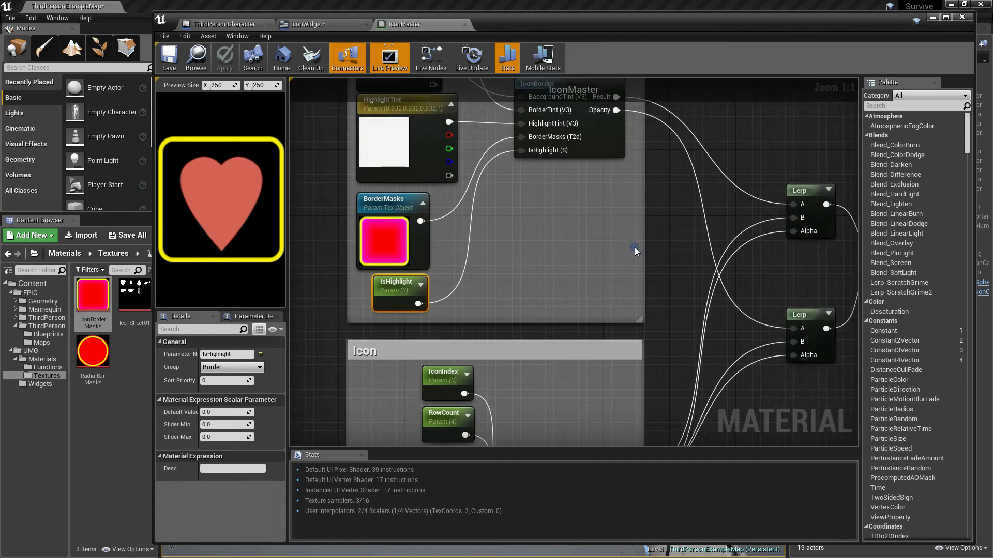
{"action": "left_click", "coordinate": [465, 24]}
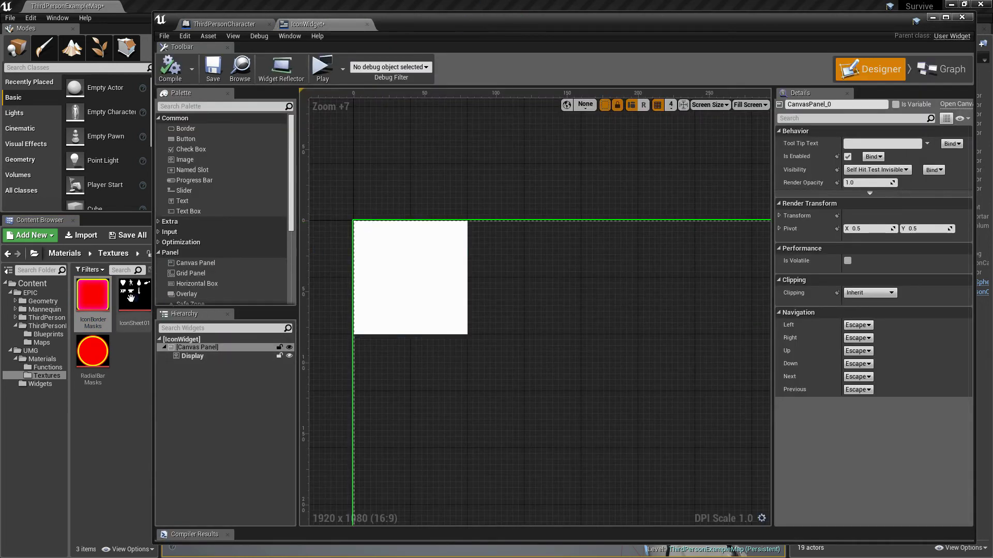
Assign the IconBorderMasks texture as the brush image of IconWidget's Display image
{"action": "left_click", "coordinate": [98, 304]}
{"action": "left_click", "coordinate": [431, 285]}
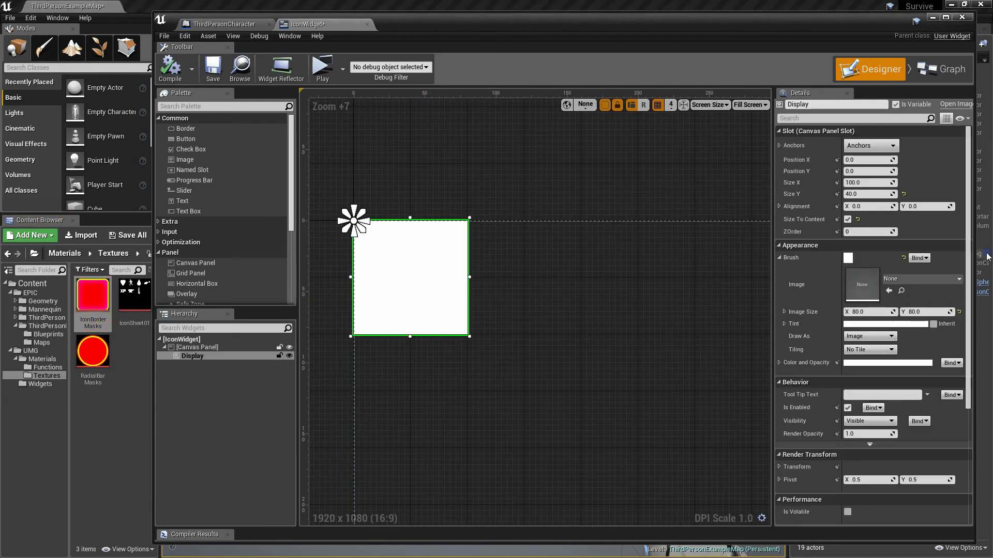
{"action": "left_click", "coordinate": [889, 290]}
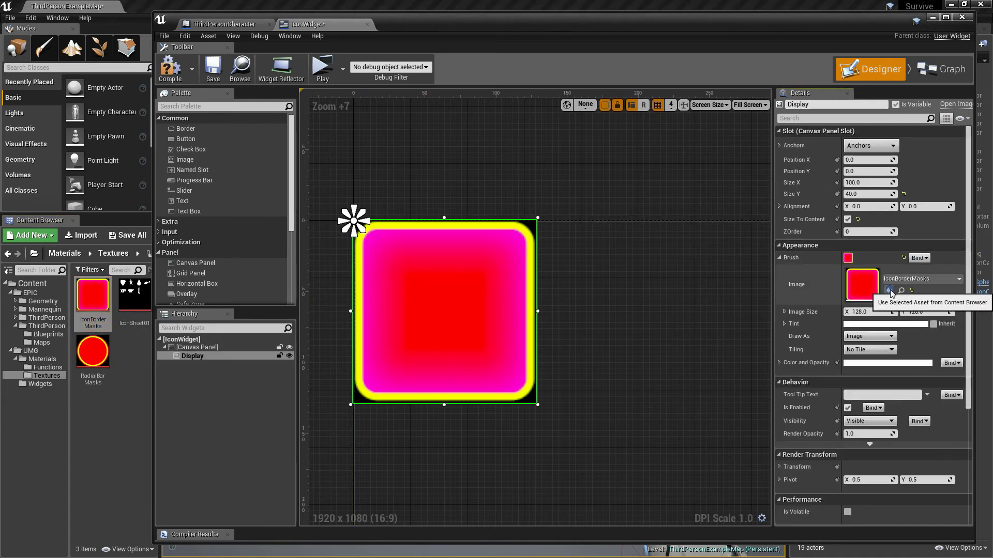
{"action": "left_click", "coordinate": [848, 220]}
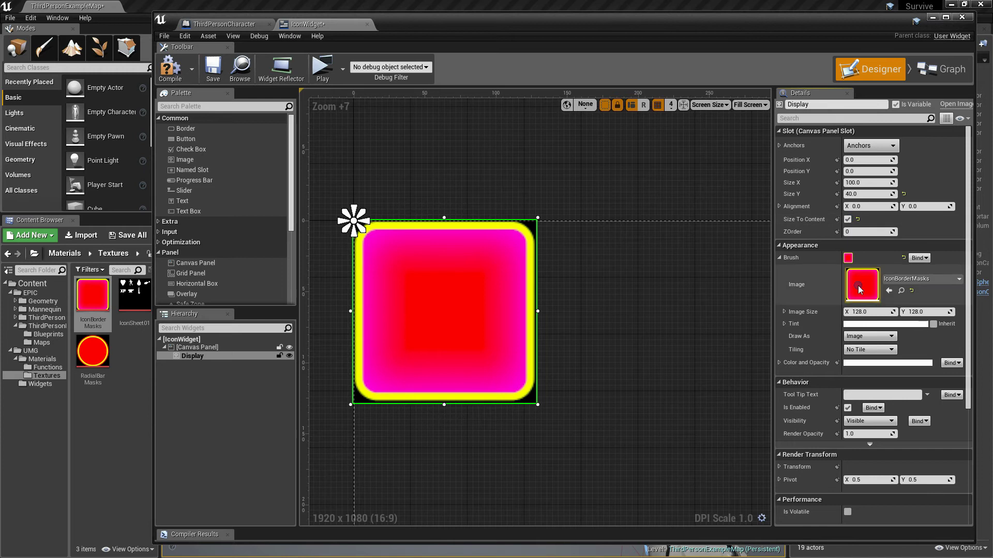
Set the Display image's brush size to 80 by 80, and compile and save IconWidget
{"action": "left_click", "coordinate": [863, 312]}
{"action": "type", "text": "80"}
{"action": "key", "text": "Tab"}
{"action": "type", "text": "80"}
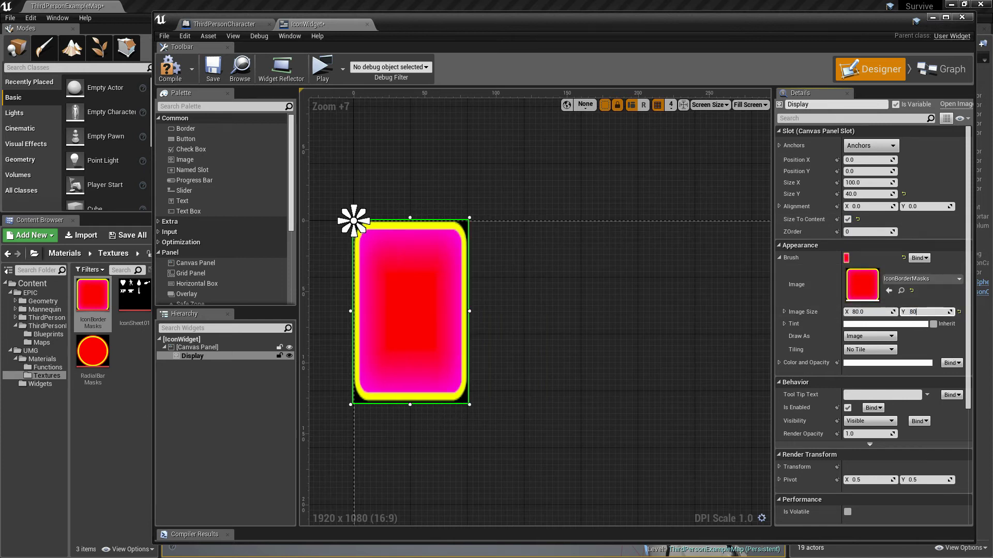
{"action": "key", "text": "Tab"}
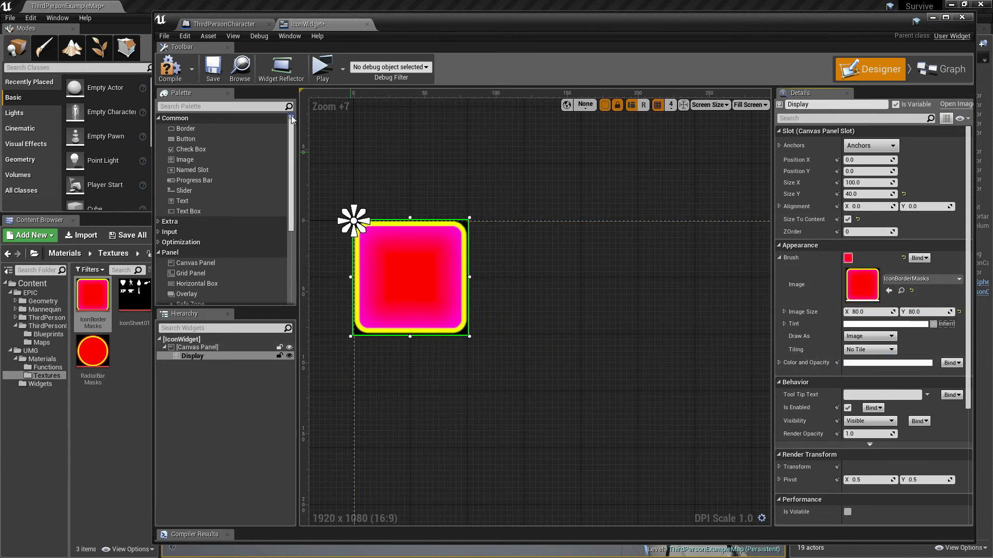
{"action": "left_click", "coordinate": [171, 68]}
{"action": "left_click", "coordinate": [212, 70]}
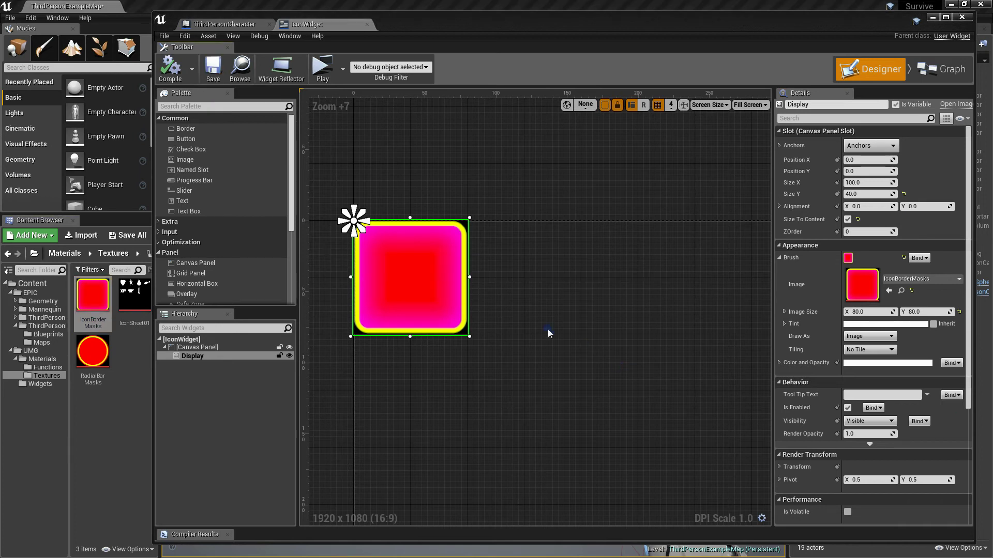
Assign the IconMaster material from the Materials folder as the Display image's brush and inspect the icon up close
{"action": "left_click", "coordinate": [47, 359]}
{"action": "left_click", "coordinate": [93, 352]}
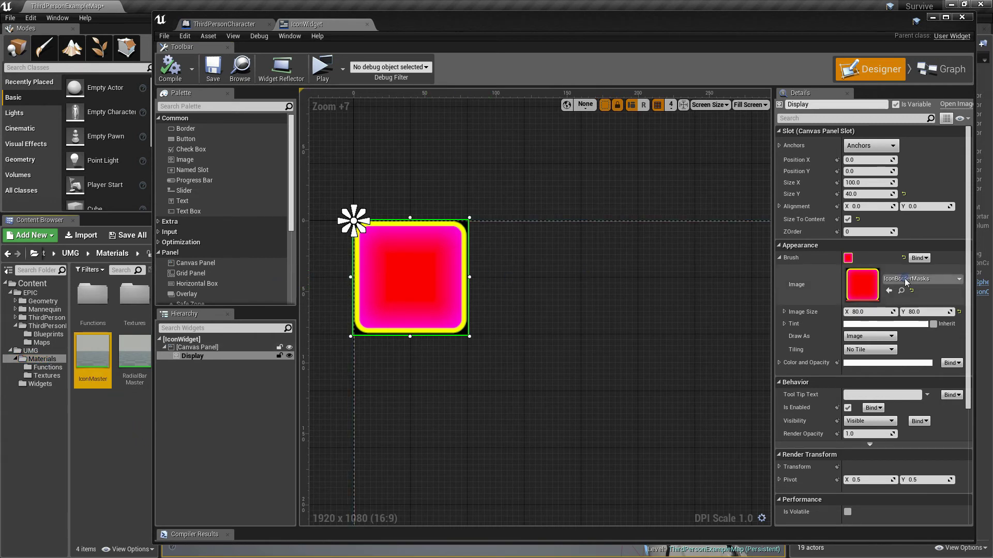
{"action": "left_click", "coordinate": [889, 290]}
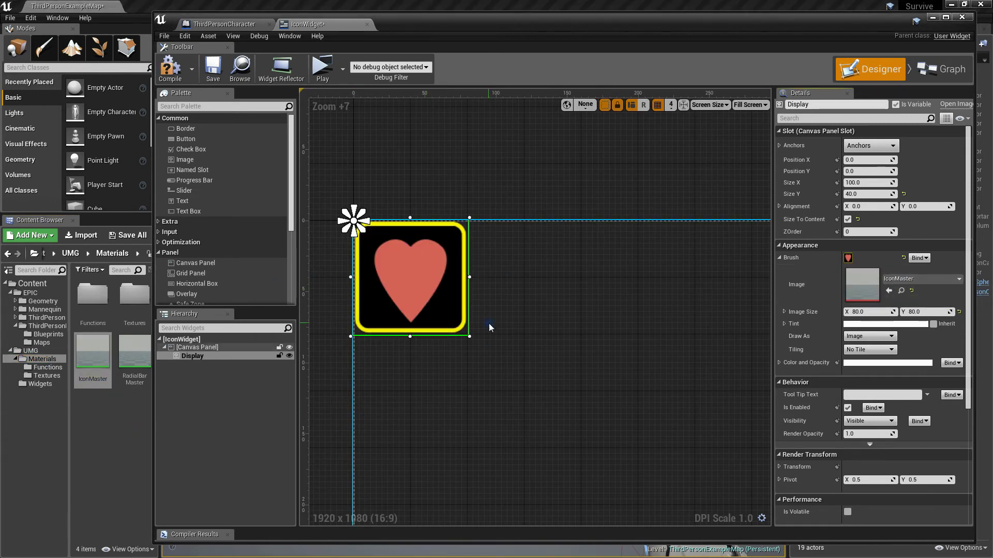
{"action": "right_click_drag", "start_coordinate": [470, 330], "coordinate": [505, 350]}
{"action": "scroll", "coordinate": [416, 343], "scroll_direction": "up", "scroll_amount": 7}
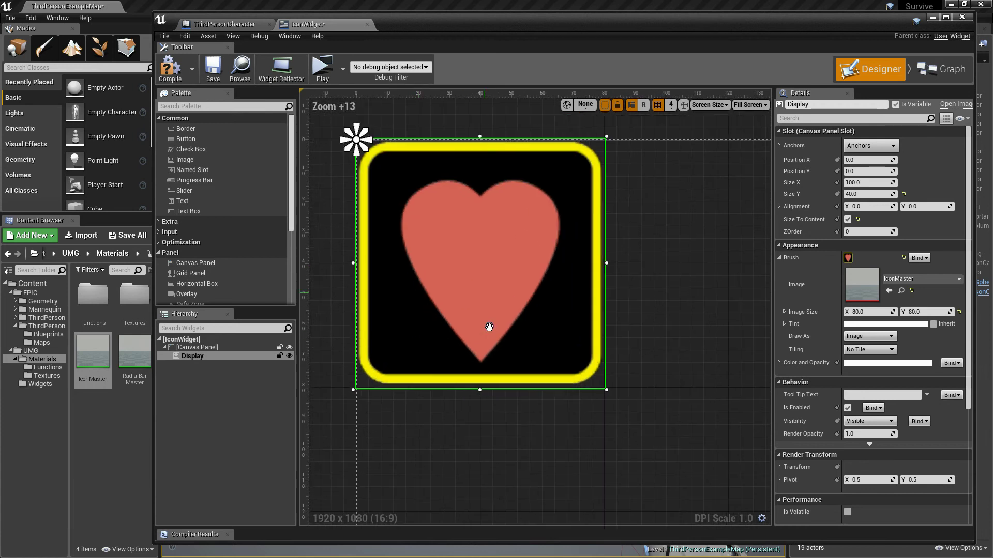
{"action": "left_click", "coordinate": [626, 221]}
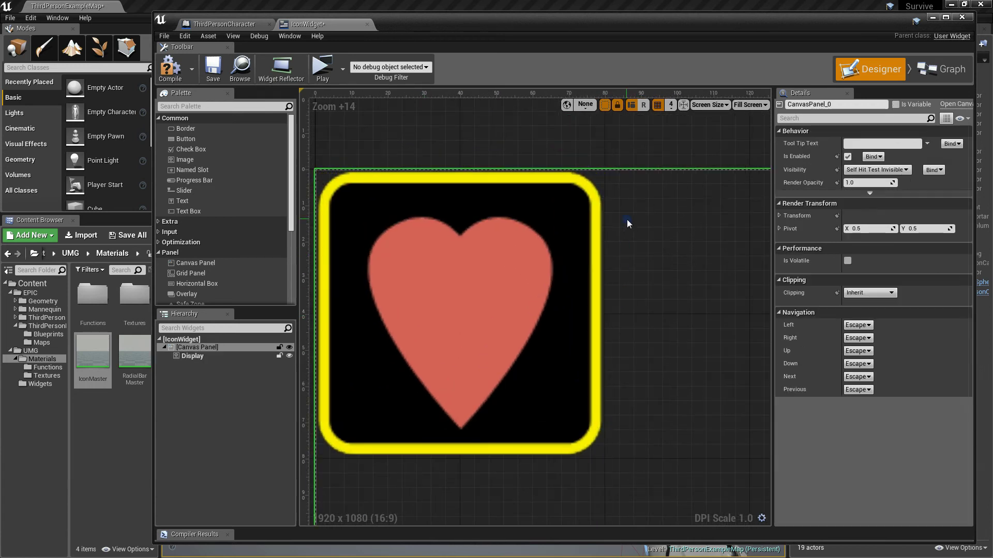
{"action": "right_click_drag", "start_coordinate": [485, 400], "coordinate": [544, 417]}
{"action": "scroll", "coordinate": [544, 417], "scroll_direction": "down", "scroll_amount": 5}
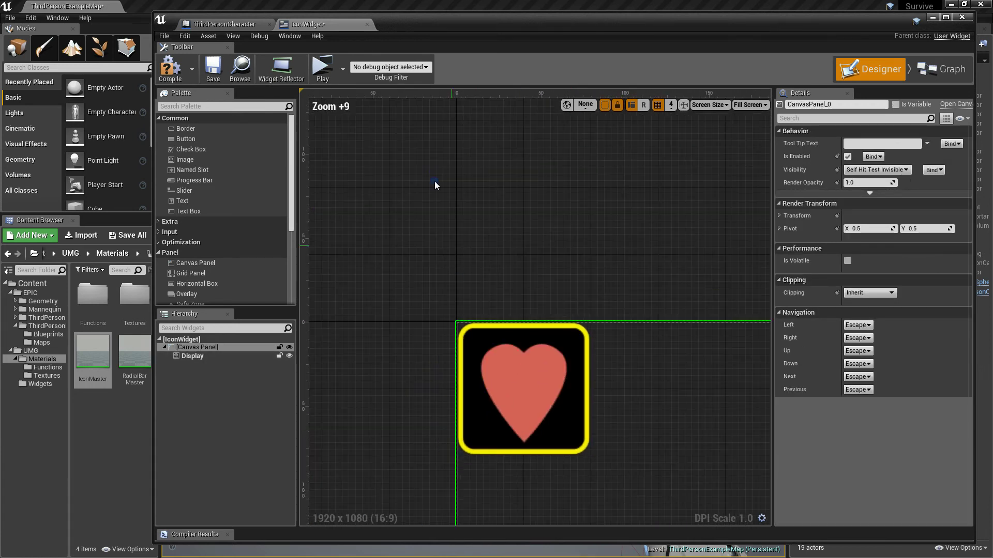
{"action": "right_click_drag", "start_coordinate": [536, 239], "coordinate": [486, 200]}
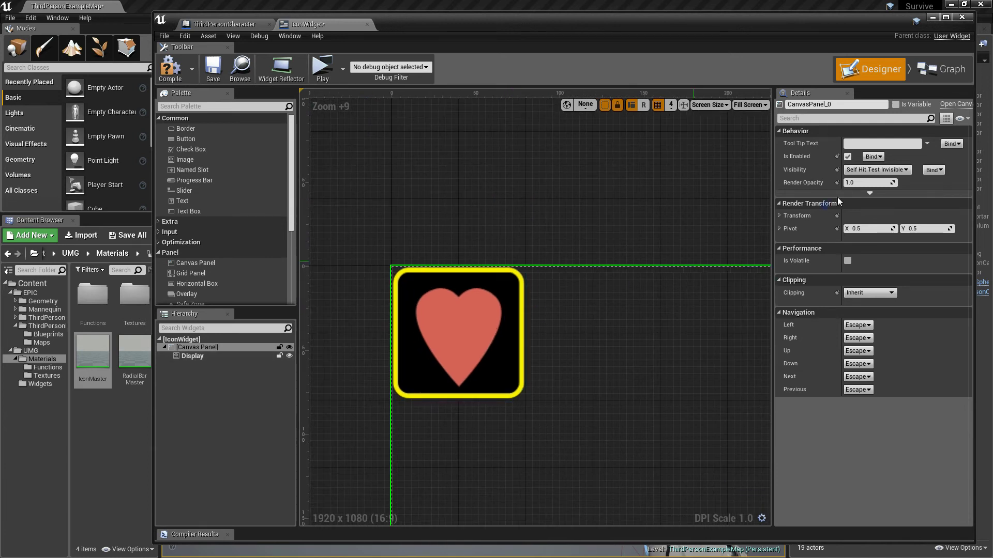
Delete the Event Pre Construct and Event Tick nodes from IconWidget's event graph
{"action": "left_click", "coordinate": [942, 71]}
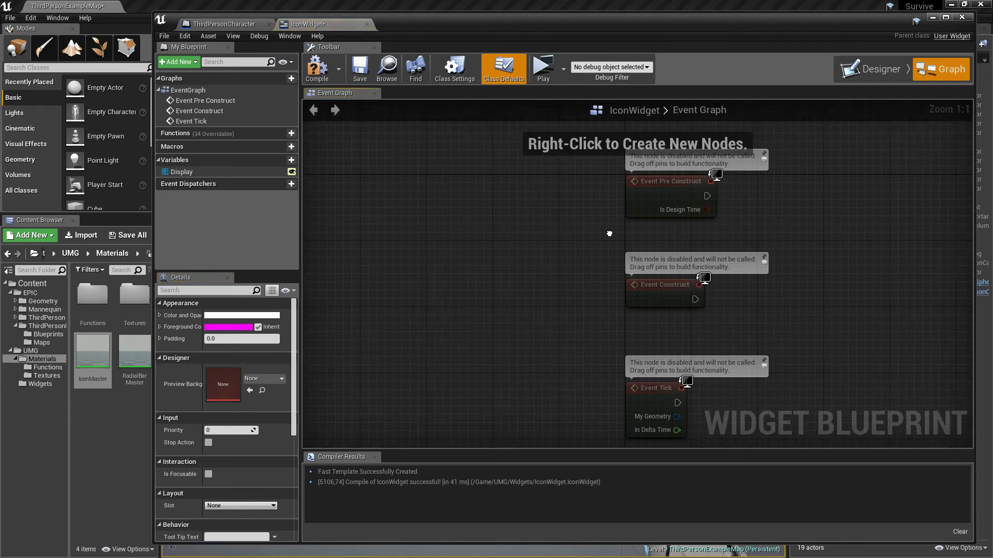
{"action": "left_click_drag", "start_coordinate": [519, 226], "coordinate": [658, 235]}
{"action": "key", "text": "Delete"}
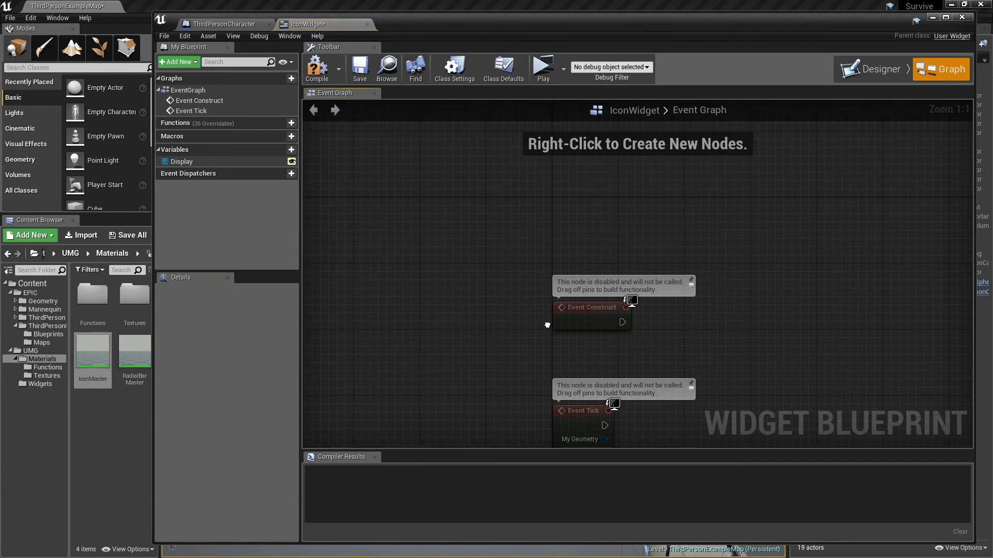
{"action": "left_click_drag", "start_coordinate": [477, 324], "coordinate": [668, 359]}
{"action": "key", "text": "Delete"}
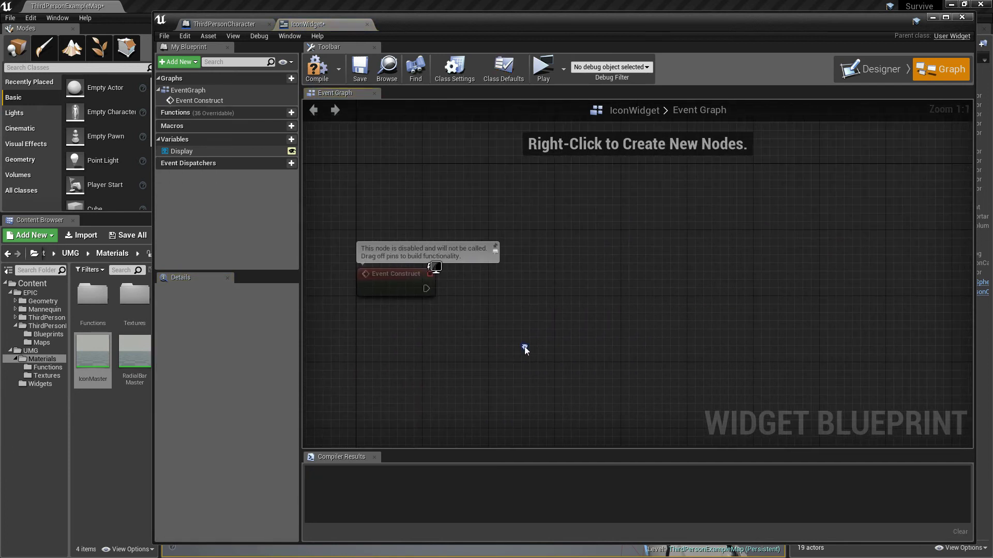
On Event Construct, create an IconMaster dynamic material instance, store it as MatRef, set it as Display's brush material, and compile and close IconWidget
{"action": "left_click_drag", "start_coordinate": [426, 289], "coordinate": [476, 284]}
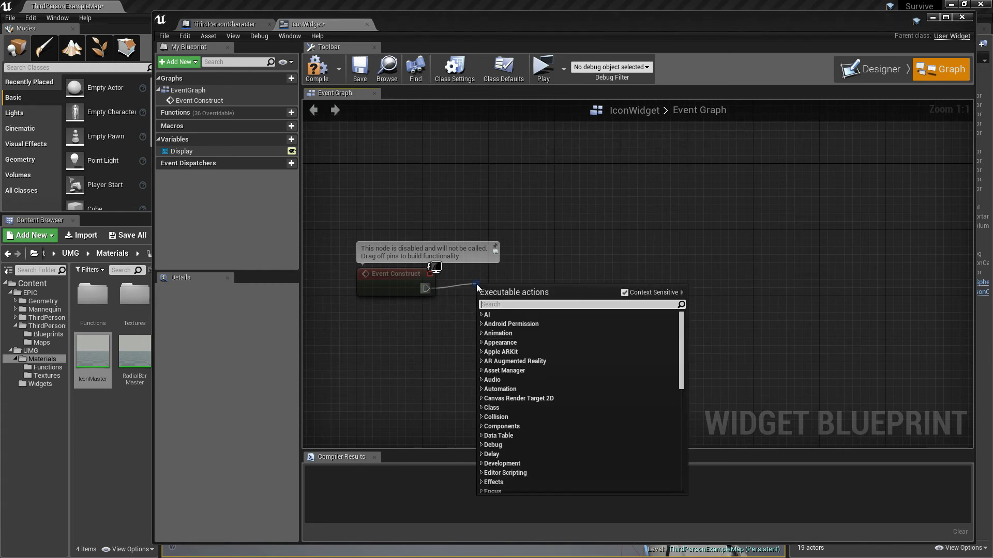
{"action": "type", "text": "dynamic material"}
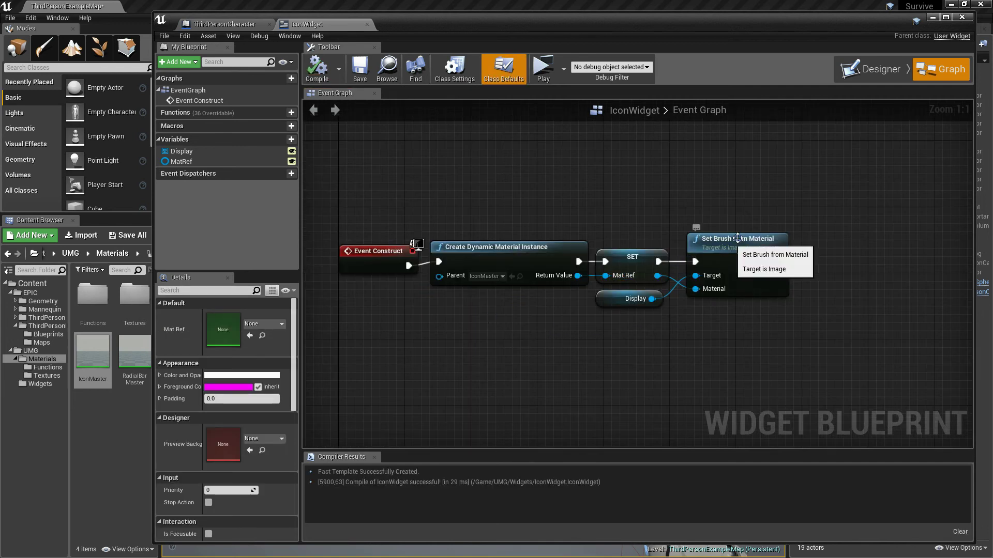
{"action": "right_click_drag", "start_coordinate": [512, 332], "coordinate": [552, 338]}
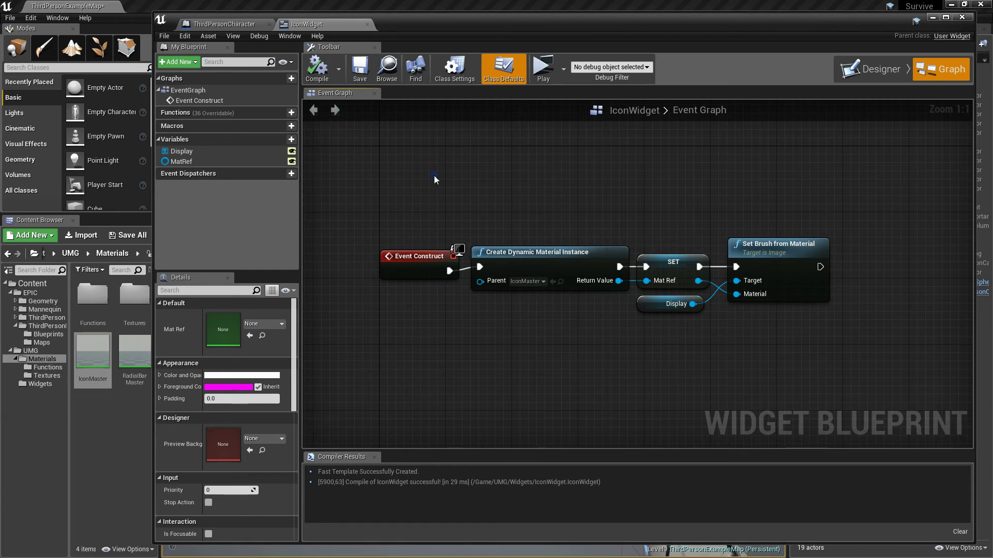
{"action": "right_click_drag", "start_coordinate": [428, 199], "coordinate": [412, 155]}
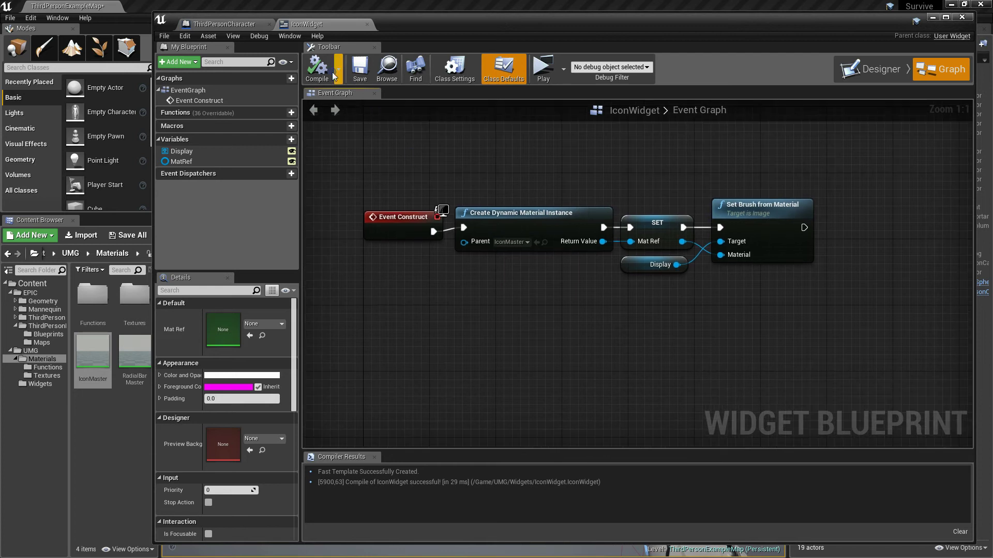
{"action": "left_click", "coordinate": [317, 70]}
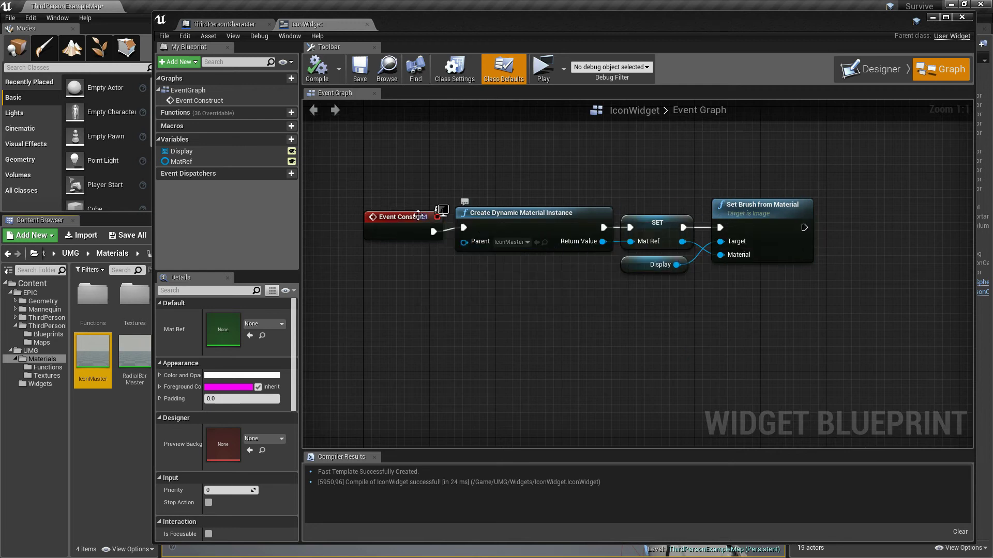
{"action": "left_click", "coordinate": [367, 25]}
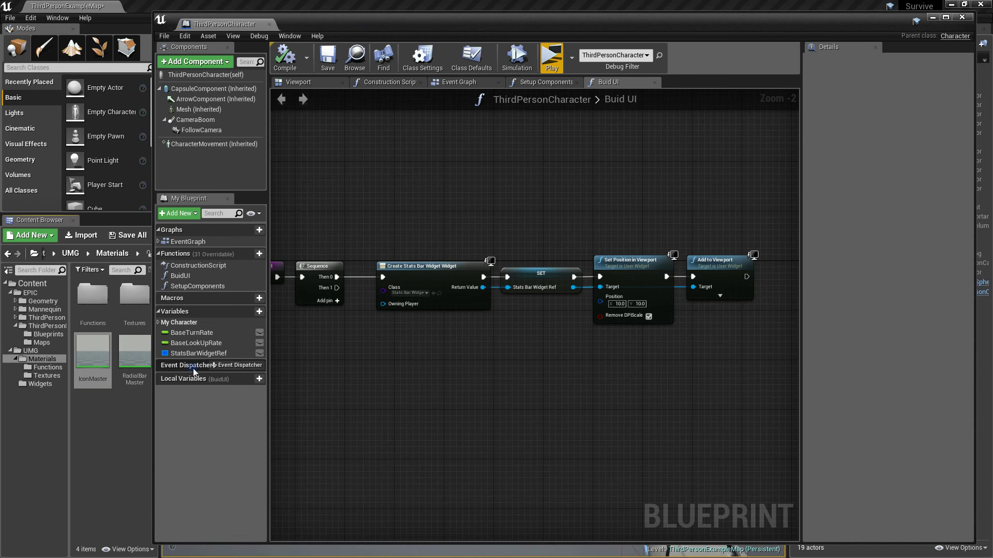
Create a Widget Blueprint named HotBarWidget in the UMG Widgets folder
{"action": "left_click", "coordinate": [40, 384]}
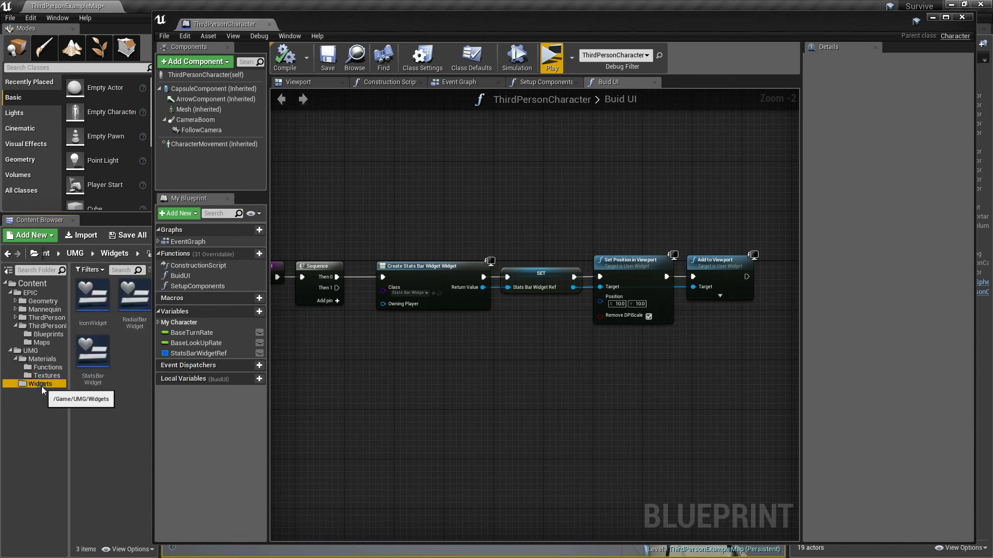
{"action": "right_click", "coordinate": [120, 382]}
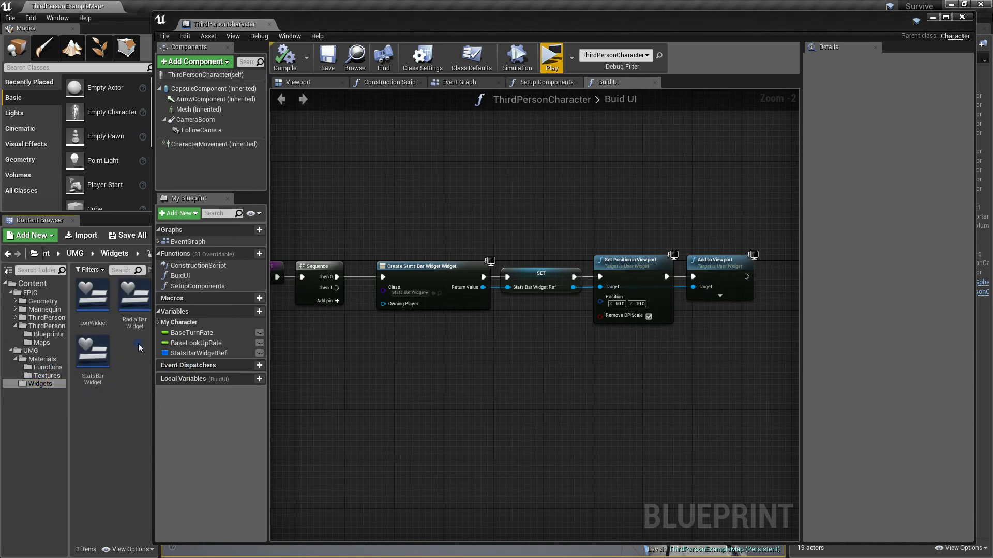
{"action": "right_click", "coordinate": [116, 391]}
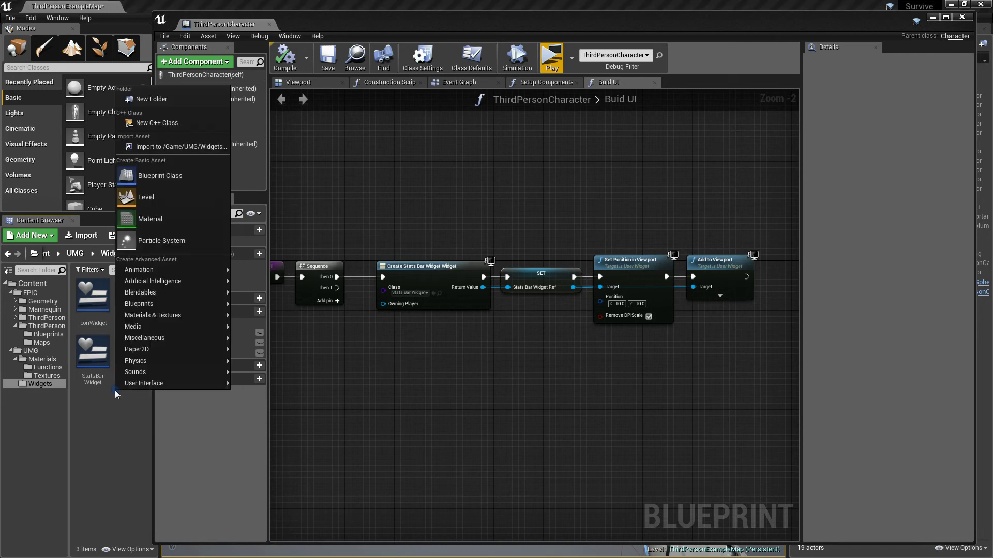
{"action": "mouse_move", "coordinate": [122, 383]}
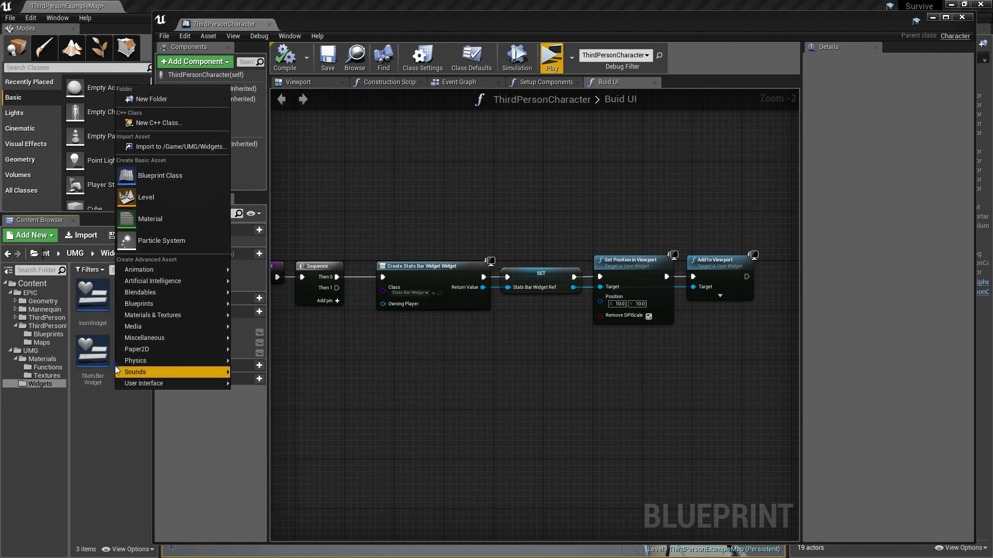
{"action": "mouse_move", "coordinate": [128, 362]}
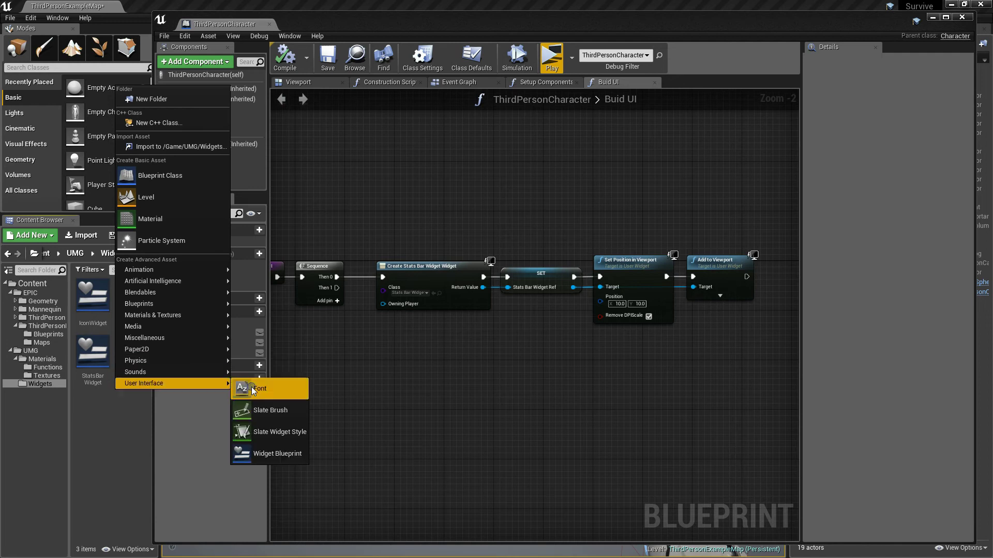
{"action": "left_click", "coordinate": [288, 454]}
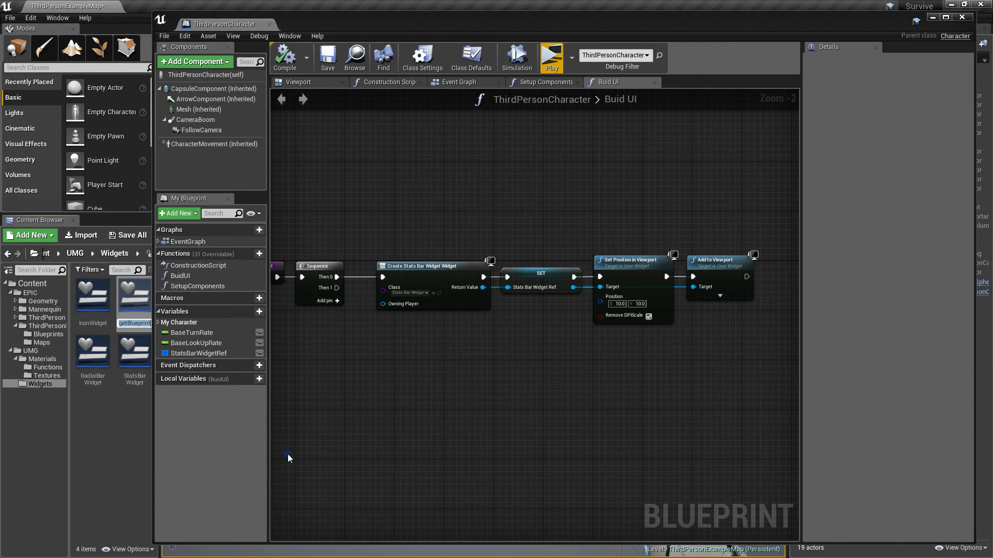
{"action": "type", "text": "HotBa"}
{"action": "type", "text": "rWidget"}
{"action": "key", "text": "Return"}
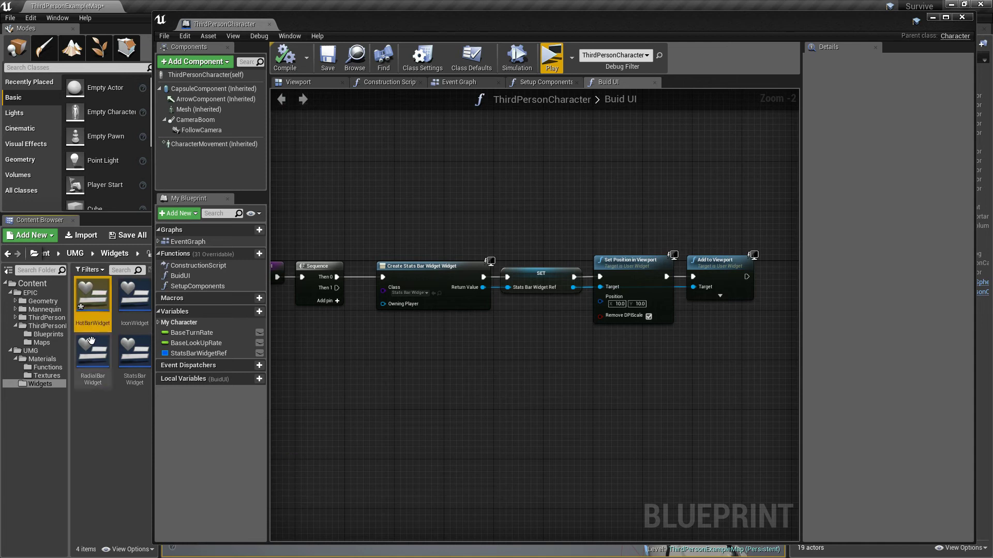
Open HotBarWidget and add a Horizontal Box to its canvas at position 0, 0, sized about 525 by 145
{"action": "double_click", "coordinate": [89, 305]}
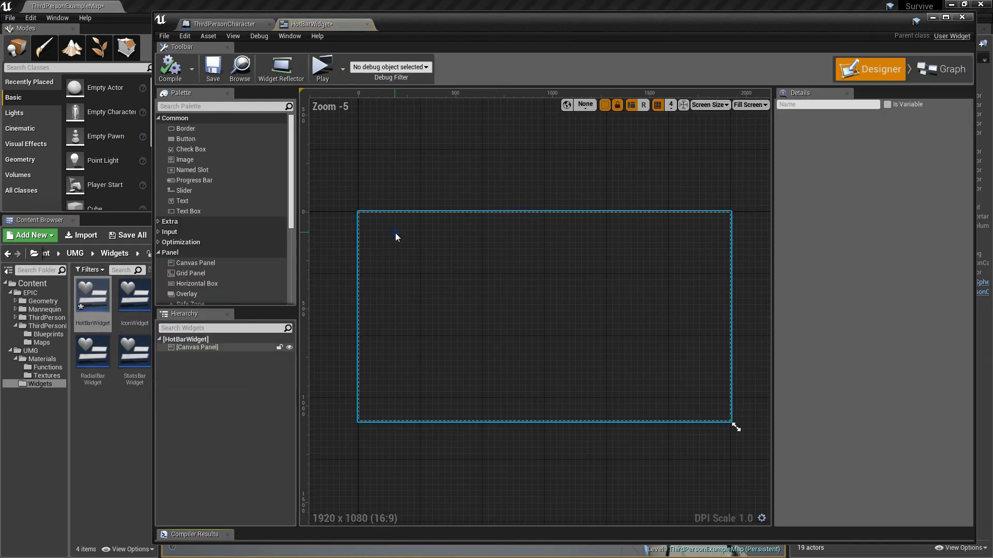
{"action": "scroll", "coordinate": [412, 242], "scroll_direction": "up", "scroll_amount": 5}
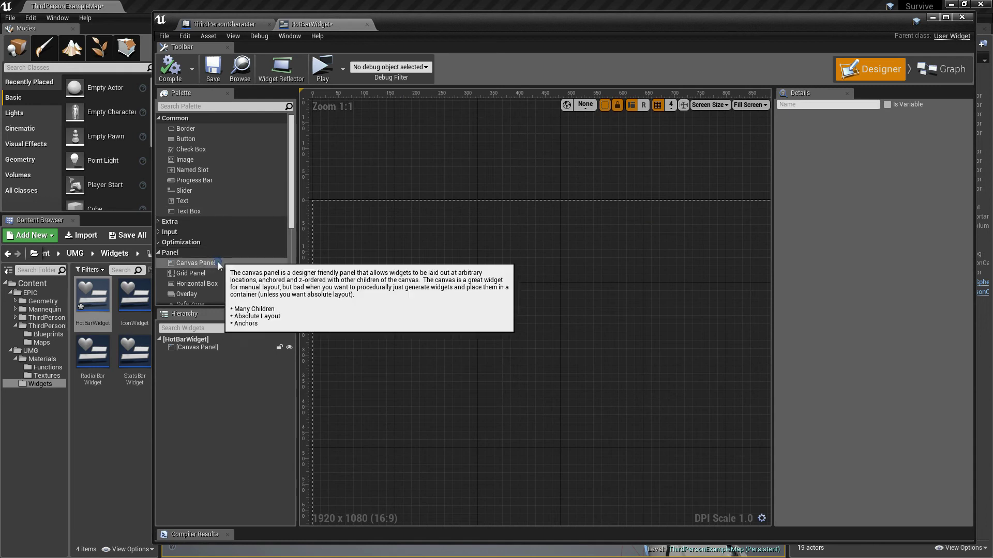
{"action": "left_click_drag", "start_coordinate": [220, 285], "coordinate": [387, 237]}
{"action": "left_click", "coordinate": [870, 162]}
{"action": "type", "text": "0"}
{"action": "key", "text": "Tab"}
{"action": "type", "text": "0"}
{"action": "key", "text": "Tab"}
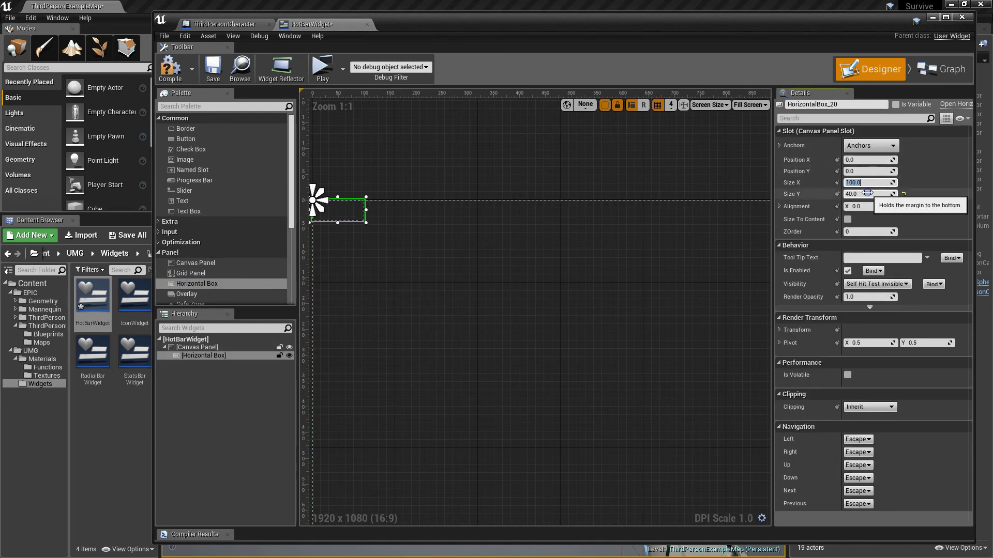
{"action": "left_click_drag", "start_coordinate": [366, 224], "coordinate": [586, 277]}
Place four Icon Widgets side by side inside HotBarWidget's Horizontal Box
{"action": "scroll", "coordinate": [212, 230], "scroll_direction": "down", "scroll_amount": 5}
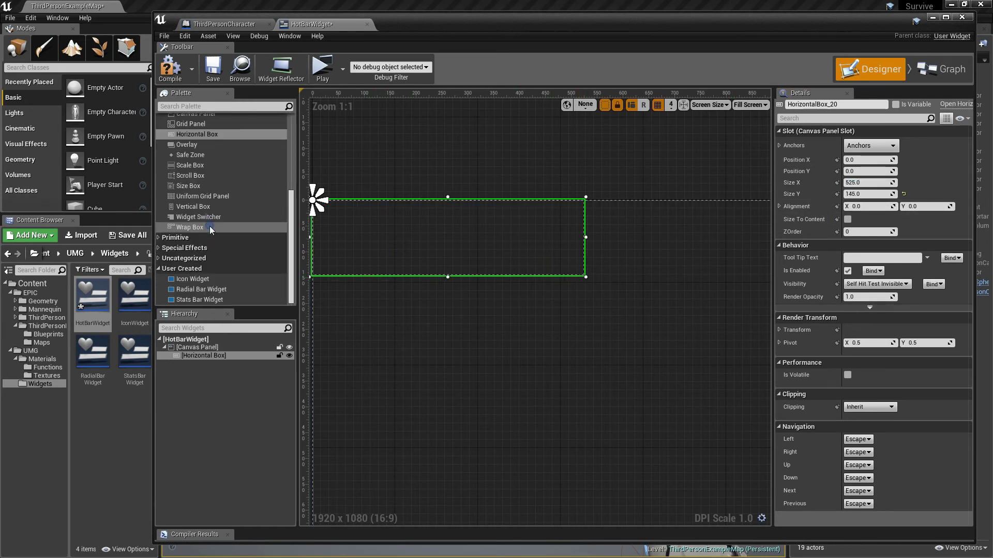
{"action": "left_click", "coordinate": [185, 301]}
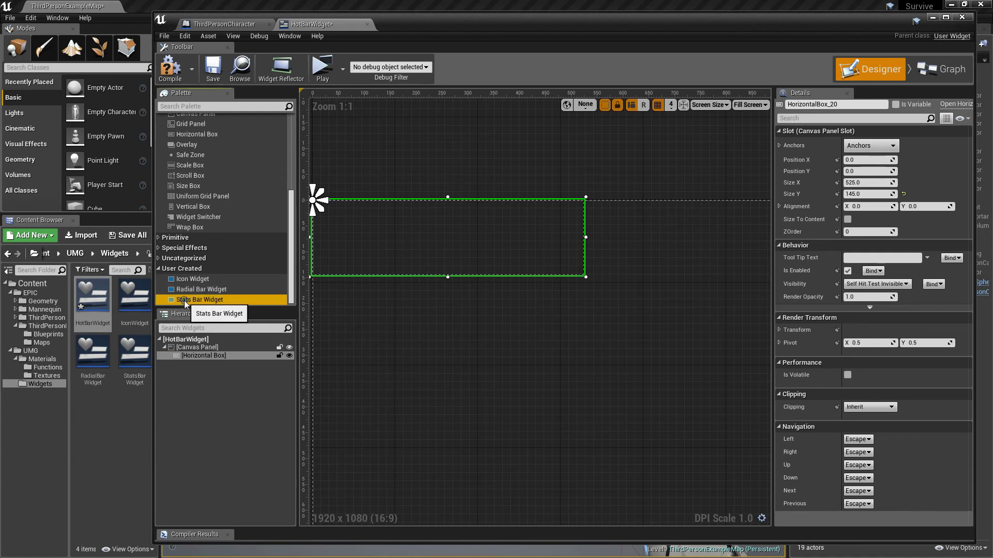
{"action": "left_click", "coordinate": [182, 280]}
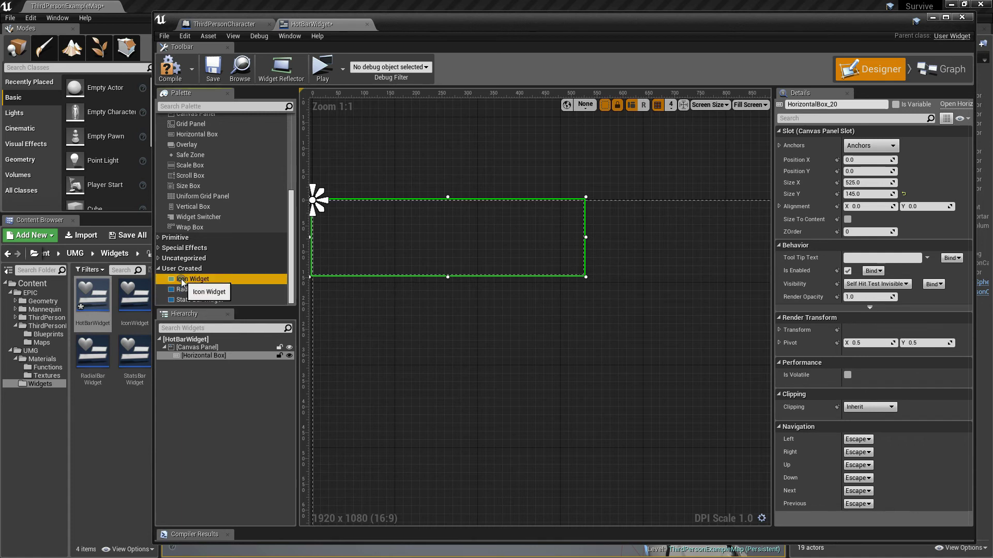
{"action": "left_click_drag", "start_coordinate": [182, 282], "coordinate": [362, 228]}
{"action": "scroll", "coordinate": [383, 229], "scroll_direction": "up", "scroll_amount": 1}
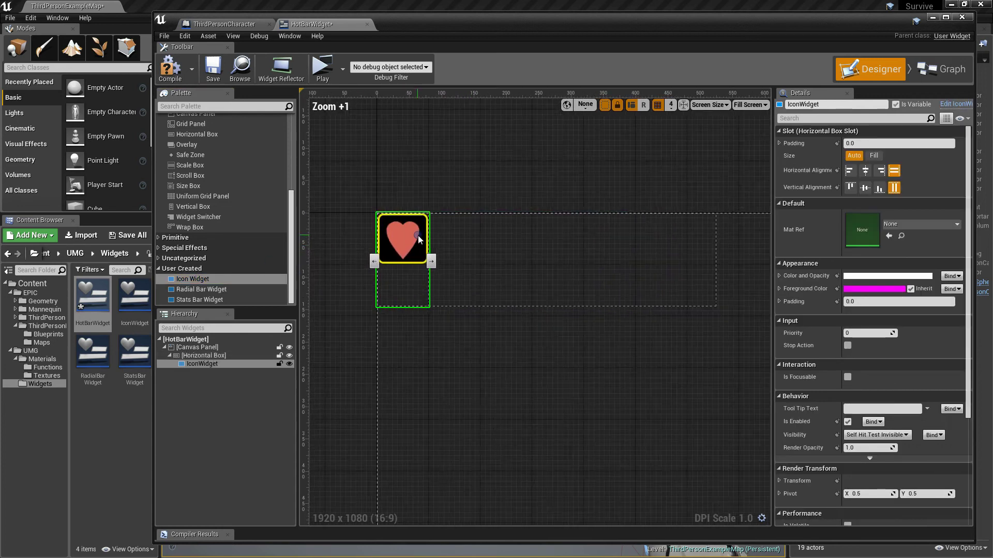
{"action": "scroll", "coordinate": [419, 239], "scroll_direction": "up", "scroll_amount": 4}
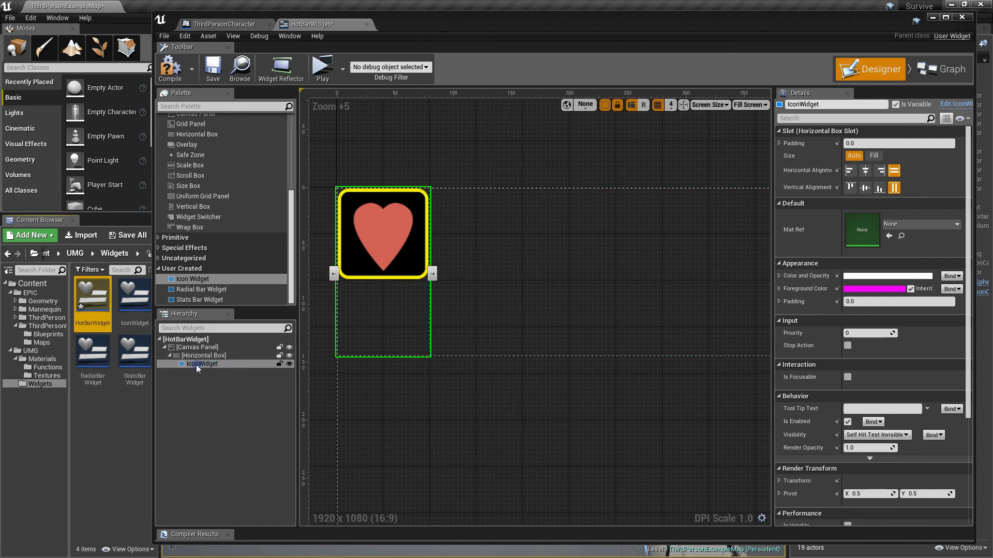
{"action": "left_click_drag", "start_coordinate": [196, 364], "coordinate": [436, 304]}
{"action": "left_click_drag", "start_coordinate": [192, 279], "coordinate": [569, 269]}
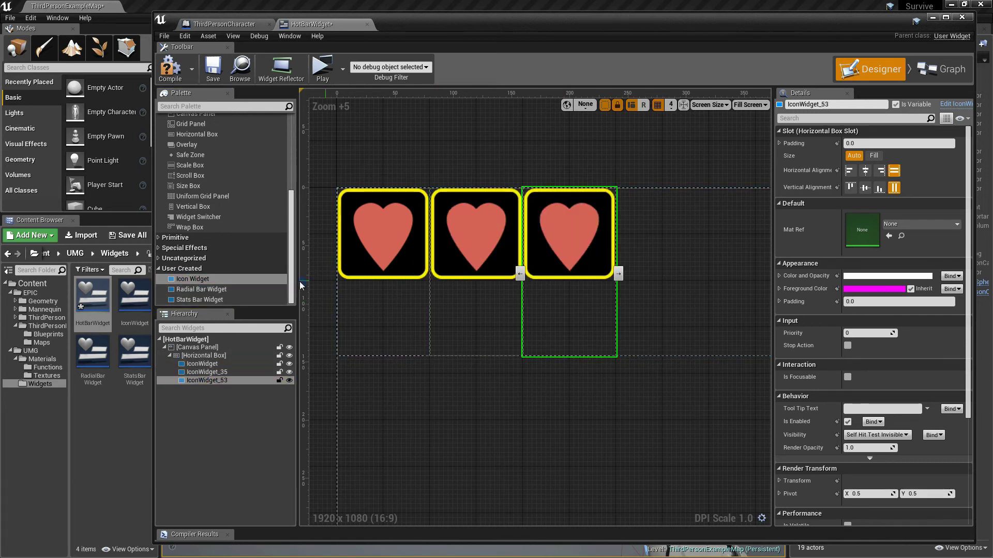
{"action": "left_click_drag", "start_coordinate": [209, 280], "coordinate": [644, 282]}
{"action": "scroll", "coordinate": [646, 367], "scroll_direction": "down", "scroll_amount": 4}
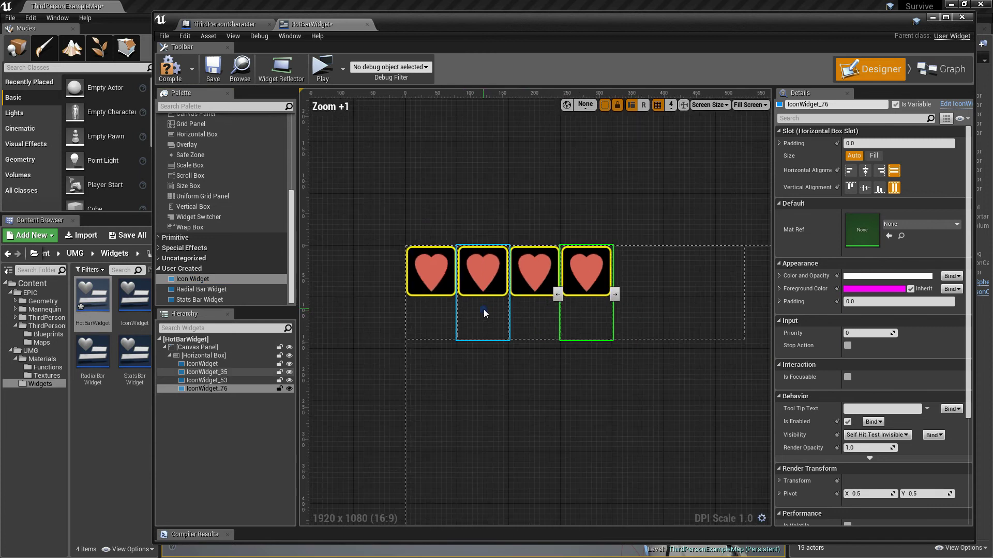
Add four more Icon Widgets to HotBarWidget's row, widening the Horizontal Box to about 690 to fit them
{"action": "right_click_drag", "start_coordinate": [646, 368], "coordinate": [562, 381]}
{"action": "left_click_drag", "start_coordinate": [199, 279], "coordinate": [548, 284]}
{"action": "left_click_drag", "start_coordinate": [192, 279], "coordinate": [548, 290]}
{"action": "left_click", "coordinate": [656, 310]}
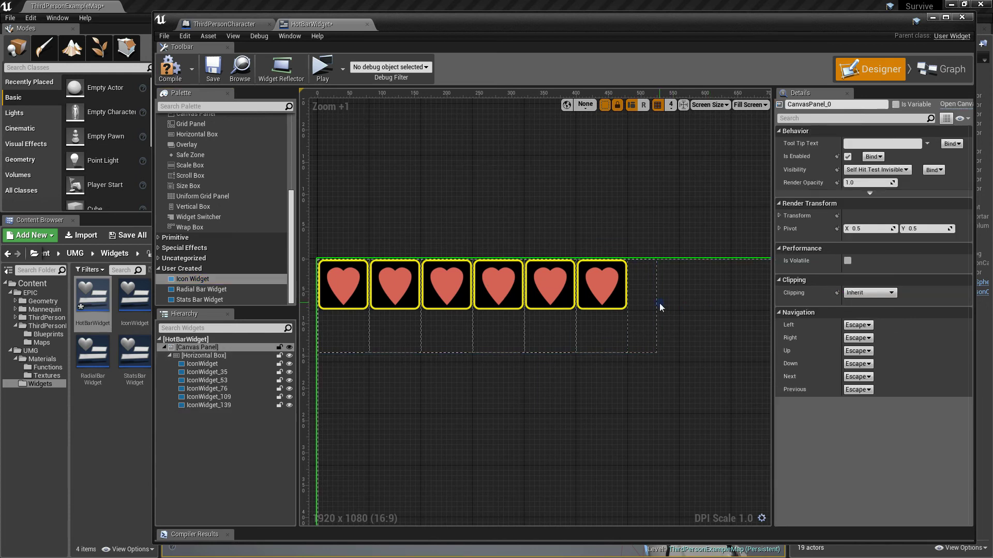
{"action": "left_click_drag", "start_coordinate": [657, 305], "coordinate": [765, 305]}
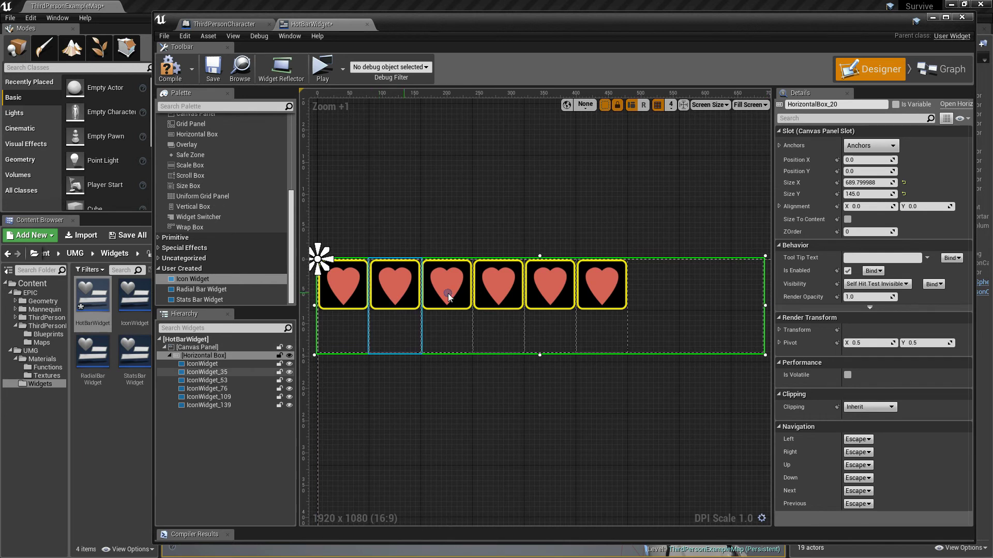
{"action": "left_click_drag", "start_coordinate": [192, 278], "coordinate": [587, 285]}
{"action": "left_click_drag", "start_coordinate": [244, 281], "coordinate": [690, 292]}
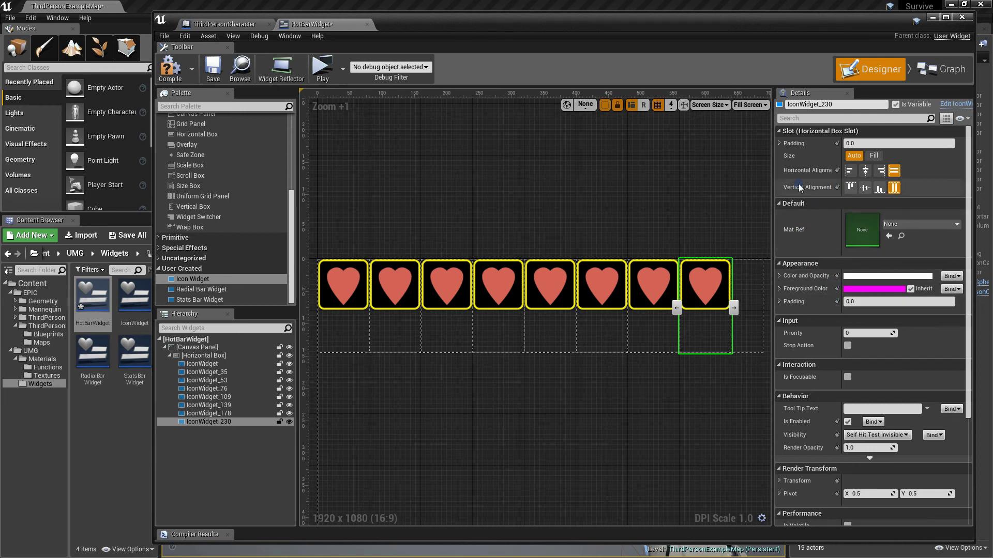
Enable Size To Content for the Horizontal Box holding the icons
{"action": "left_click", "coordinate": [755, 316]}
{"action": "left_click", "coordinate": [847, 220]}
{"action": "right_click_drag", "start_coordinate": [658, 361], "coordinate": [586, 402]}
{"action": "scroll", "coordinate": [629, 374], "scroll_direction": "down", "scroll_amount": 4}
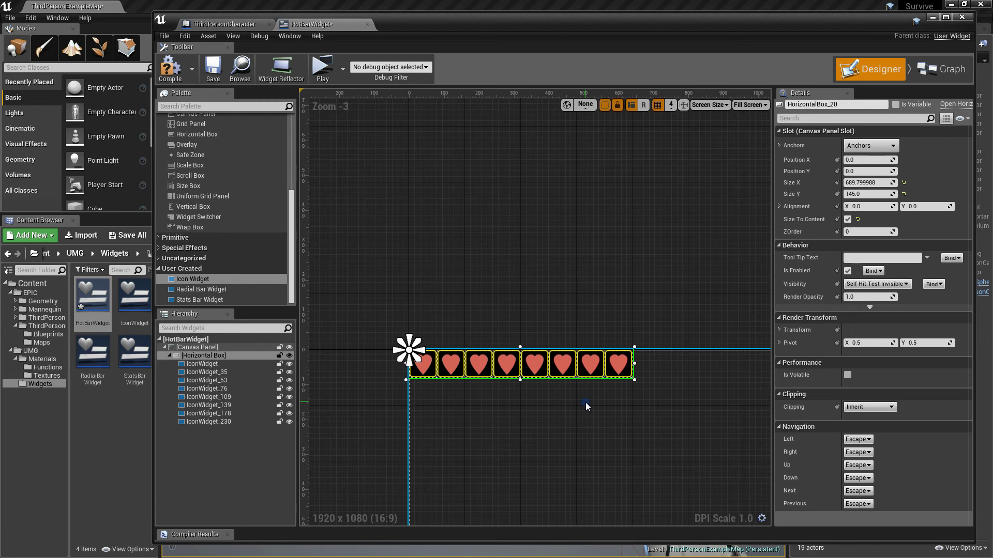
Examine the row of icons and its extent on the HotBarWidget canvas
{"action": "right_click_drag", "start_coordinate": [545, 390], "coordinate": [545, 396]}
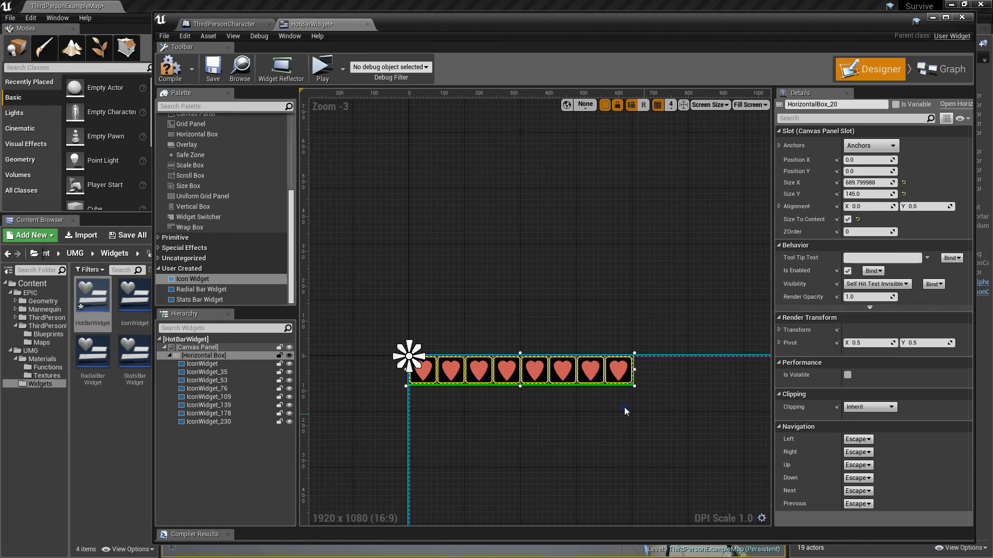
{"action": "right_click_drag", "start_coordinate": [625, 407], "coordinate": [641, 419]}
{"action": "scroll", "coordinate": [545, 395], "scroll_direction": "up", "scroll_amount": 4}
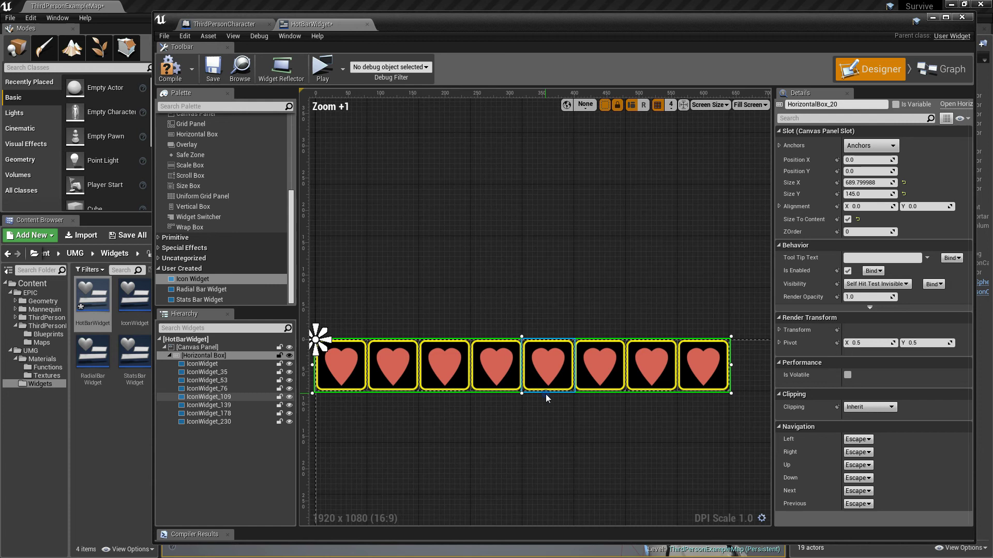
{"action": "right_click_drag", "start_coordinate": [562, 408], "coordinate": [575, 422]}
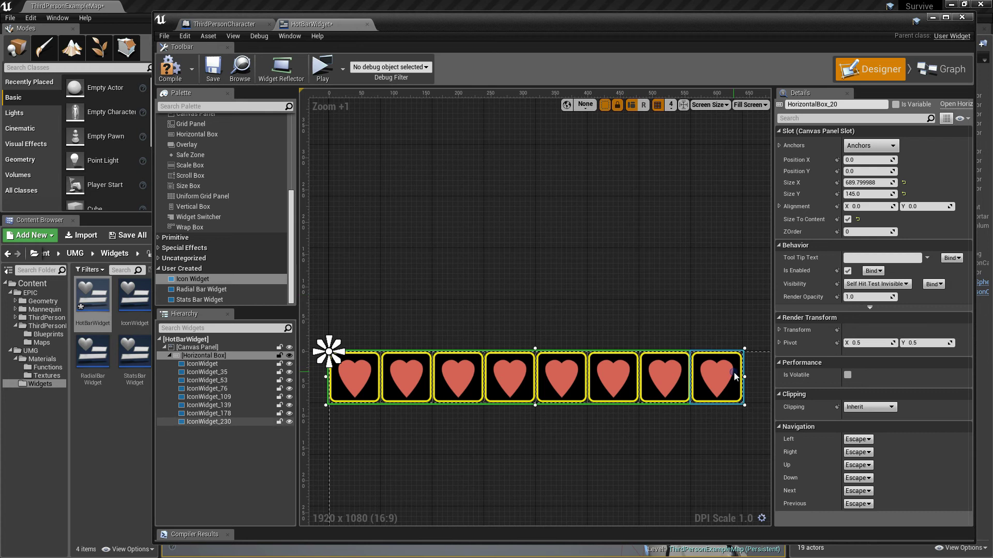
{"action": "scroll", "coordinate": [595, 342], "scroll_direction": "down", "scroll_amount": 1}
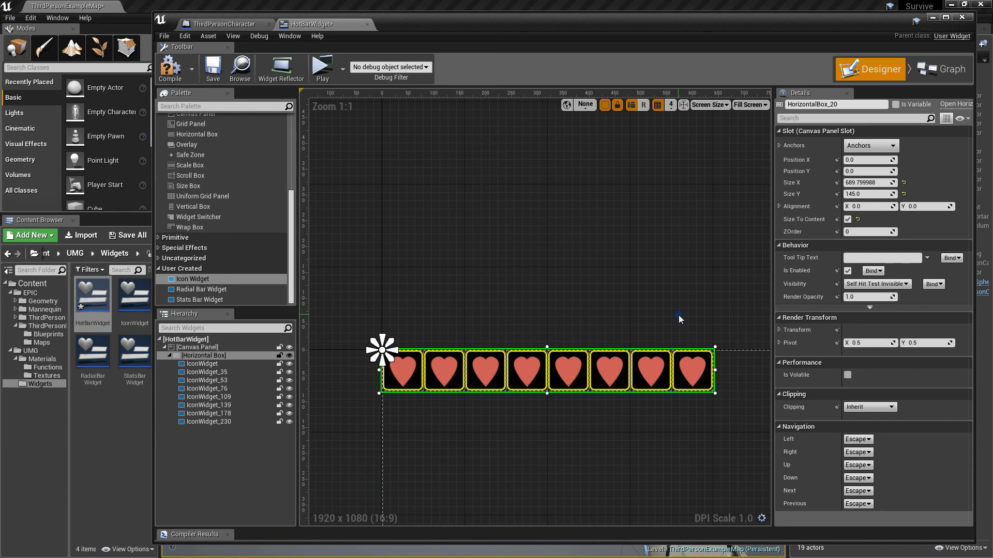
{"action": "scroll", "coordinate": [590, 323], "scroll_direction": "up", "scroll_amount": 1}
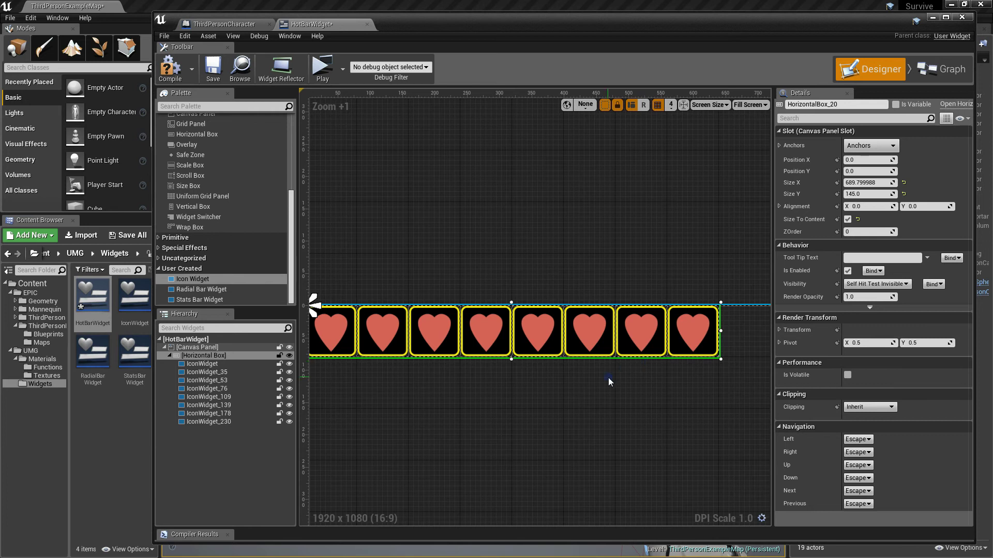
{"action": "right_click_drag", "start_coordinate": [609, 381], "coordinate": [623, 388]}
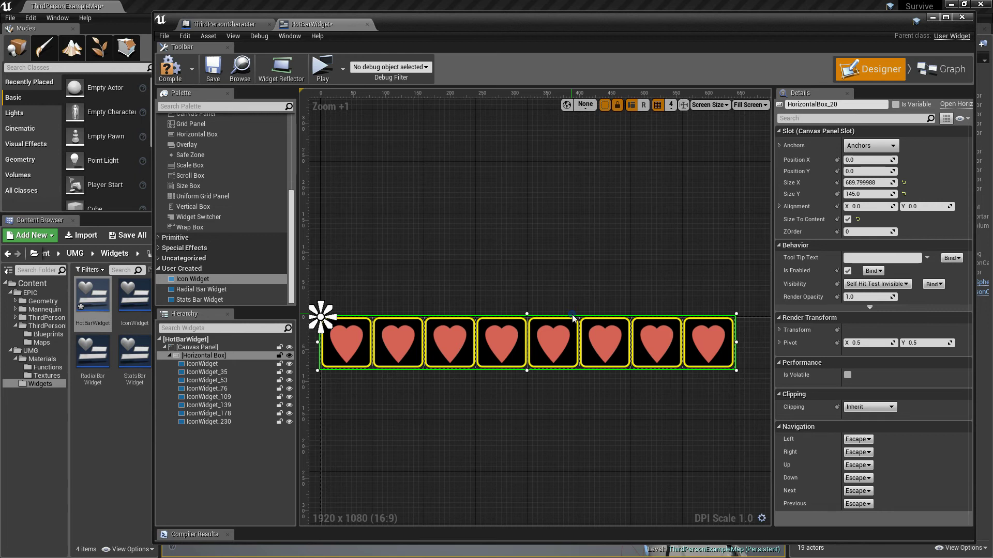
{"action": "scroll", "coordinate": [572, 318], "scroll_direction": "down", "scroll_amount": 1}
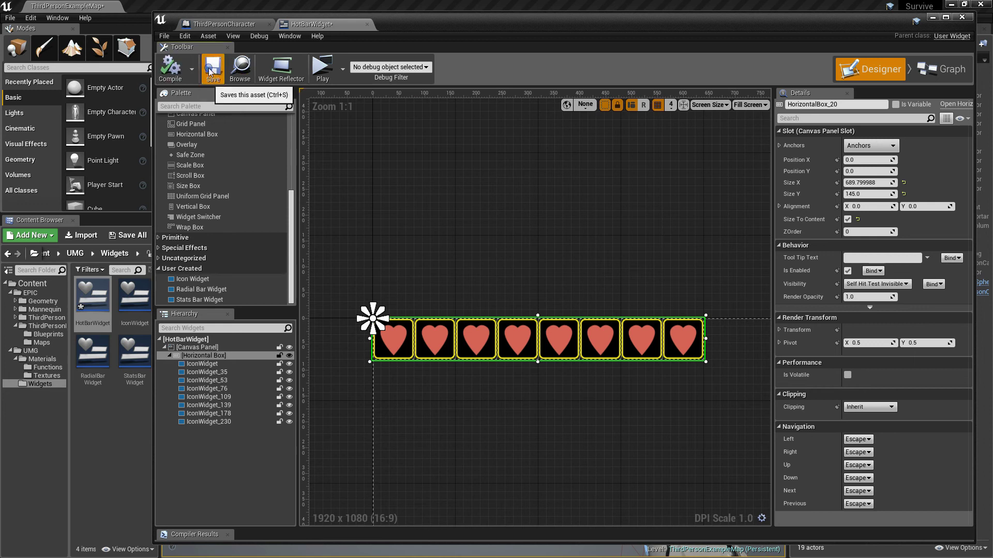
Compile and save HotBarWidget, and close it to return to the ThirdPersonCharacter blueprint
{"action": "left_click", "coordinate": [224, 80]}
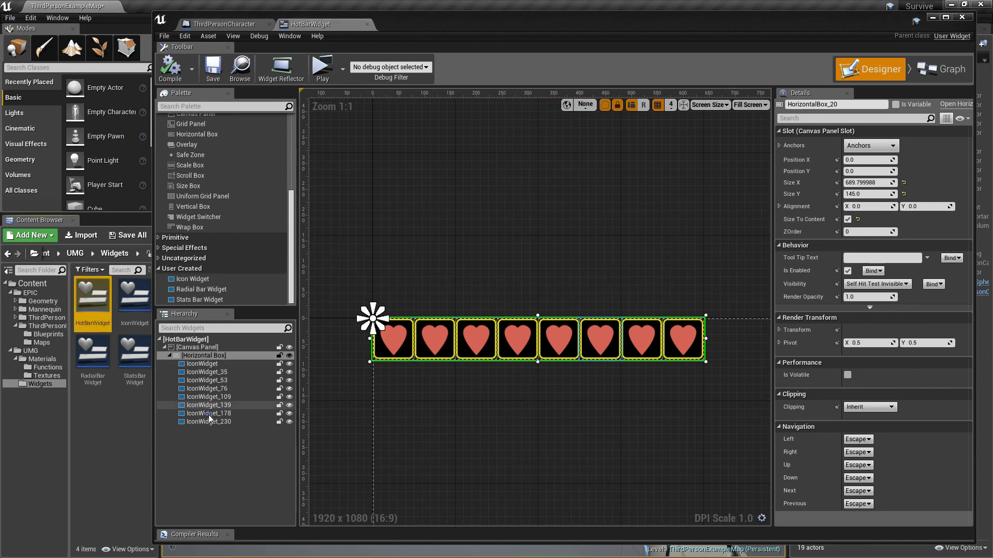
{"action": "left_click", "coordinate": [367, 25]}
Duplicate the Create Stats Bar Widget node in Buid UI, connect it to the Sequence's Then 1 output, and set its class to HotBarWidget
{"action": "scroll", "coordinate": [450, 371], "scroll_direction": "up", "scroll_amount": 2}
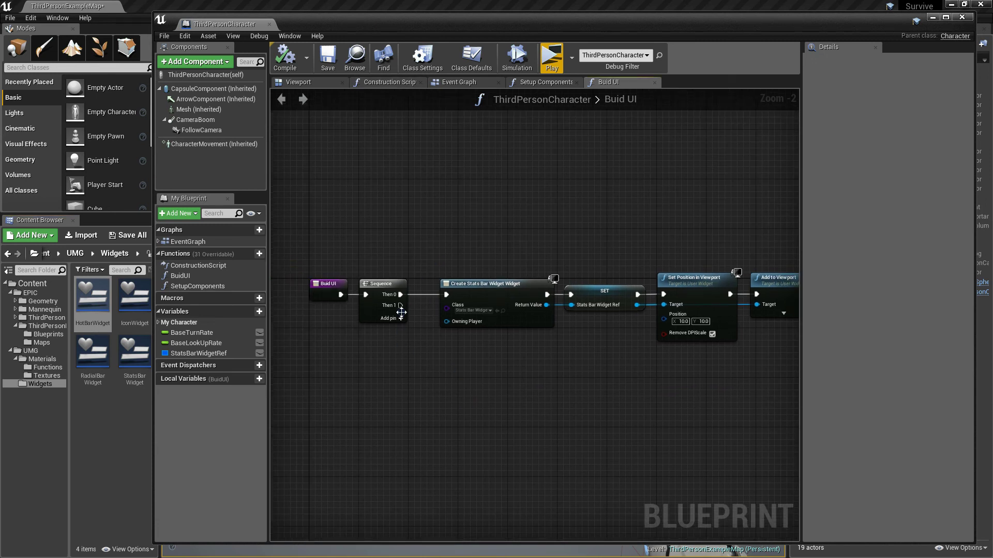
{"action": "scroll", "coordinate": [414, 373], "scroll_direction": "down", "scroll_amount": 1}
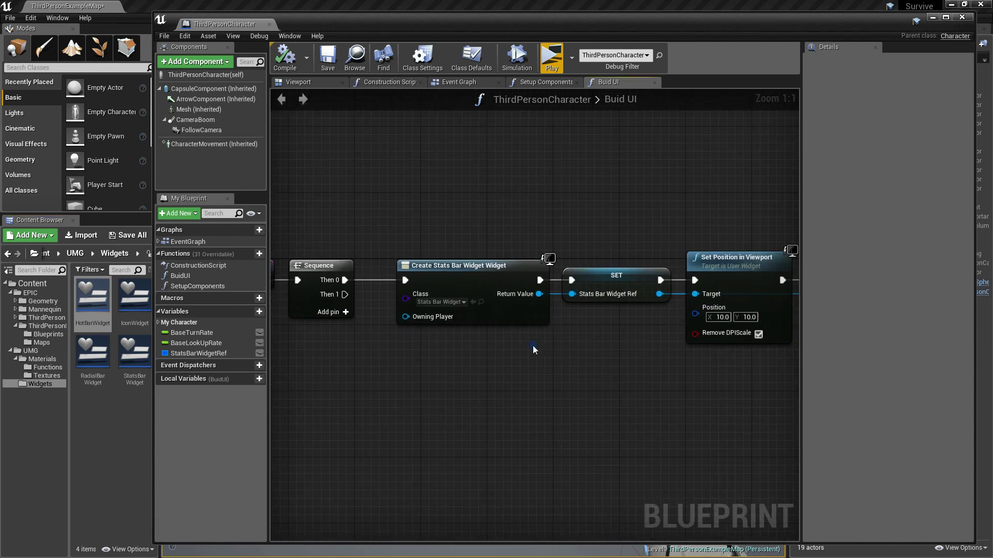
{"action": "right_click_drag", "start_coordinate": [569, 361], "coordinate": [541, 294]}
{"action": "scroll", "coordinate": [549, 335], "scroll_direction": "down", "scroll_amount": 1}
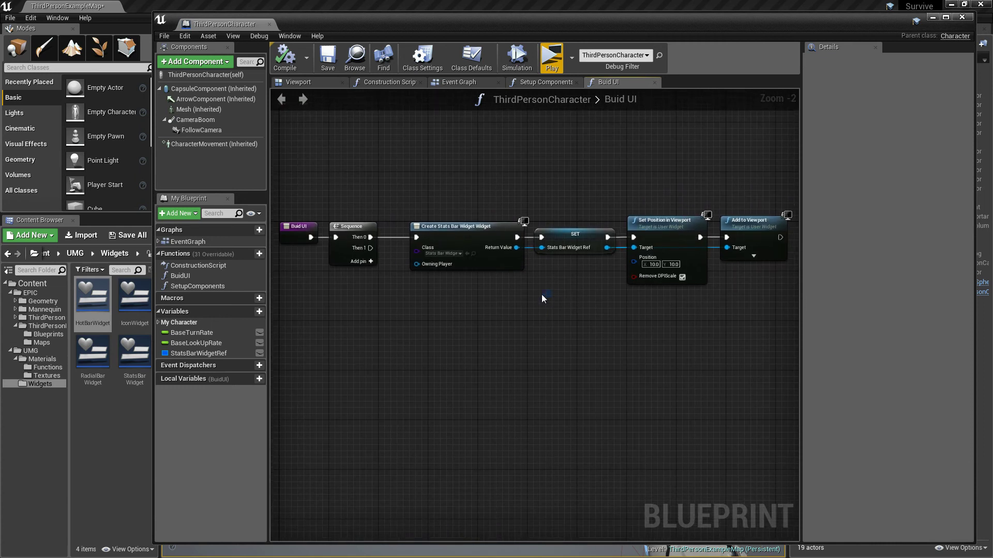
{"action": "right_click_drag", "start_coordinate": [494, 334], "coordinate": [478, 316]}
{"action": "left_click", "coordinate": [445, 238]}
{"action": "key", "text": "ctrl+c"}
{"action": "key", "text": "ctrl+v"}
{"action": "left_click_drag", "start_coordinate": [518, 288], "coordinate": [458, 276]}
{"action": "left_click_drag", "start_coordinate": [391, 289], "coordinate": [351, 231]}
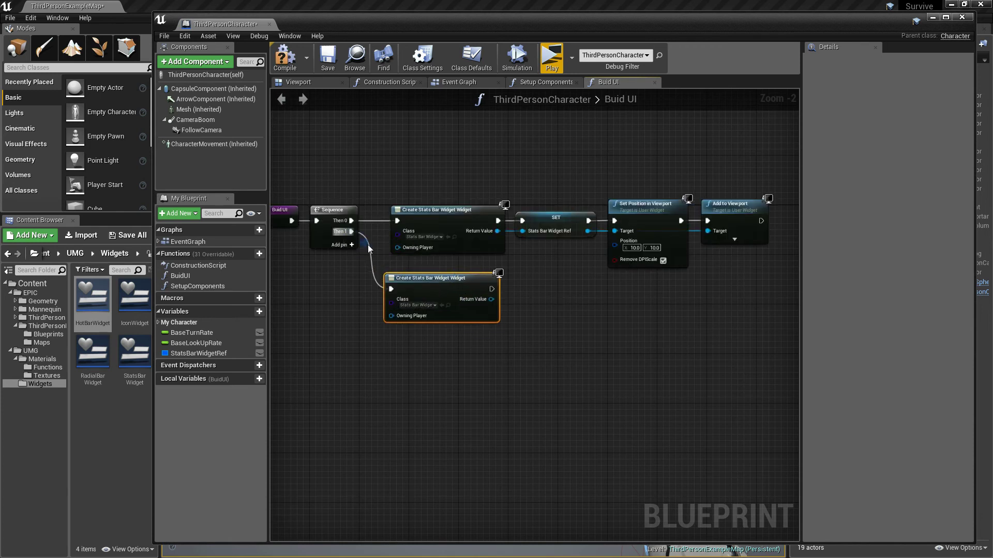
{"action": "left_click", "coordinate": [442, 303]}
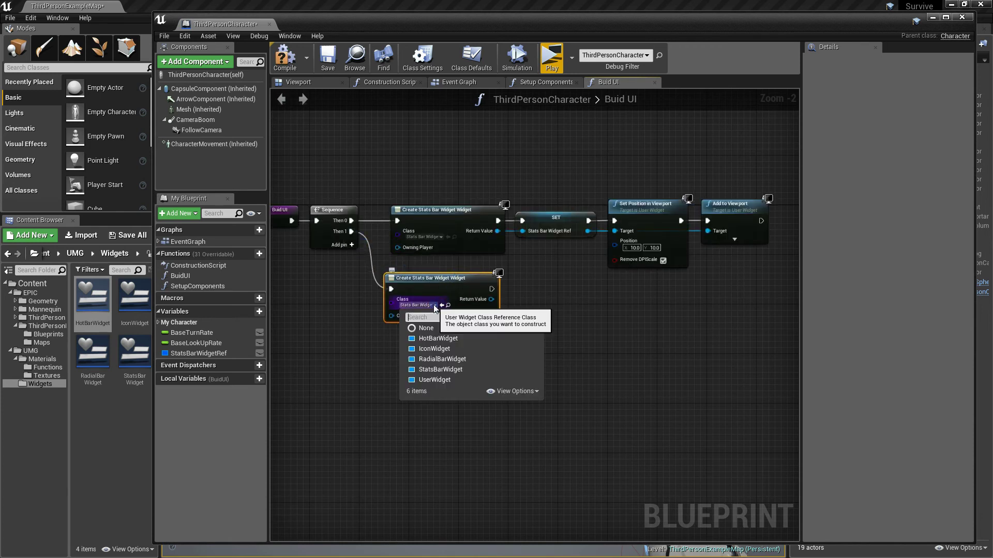
{"action": "left_click", "coordinate": [435, 339]}
Promote the Create Hot Bar Widget node's return value to a variable named HotBarWidgetRef
{"action": "right_click_drag", "start_coordinate": [508, 316], "coordinate": [433, 331]}
{"action": "left_click_drag", "start_coordinate": [414, 315], "coordinate": [462, 324]}
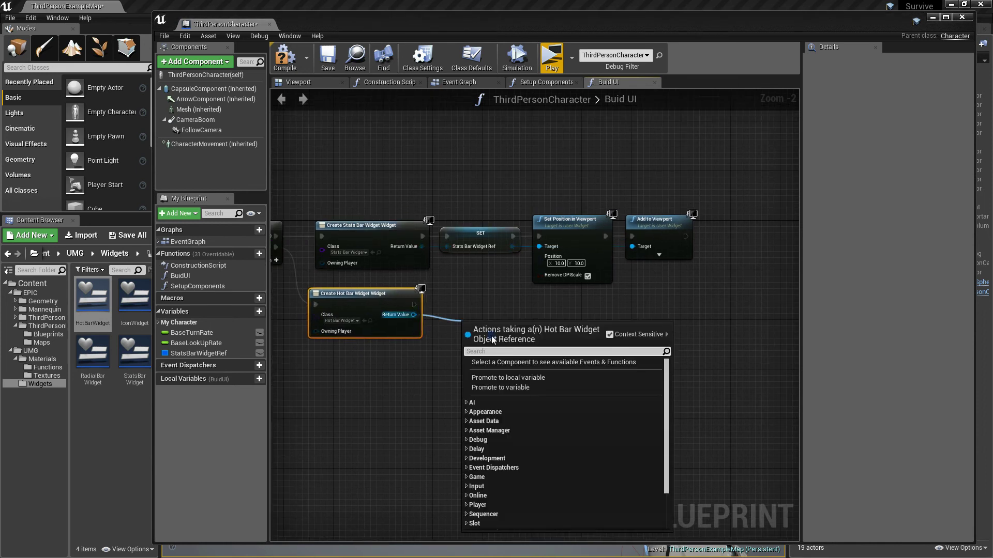
{"action": "left_click", "coordinate": [506, 388]}
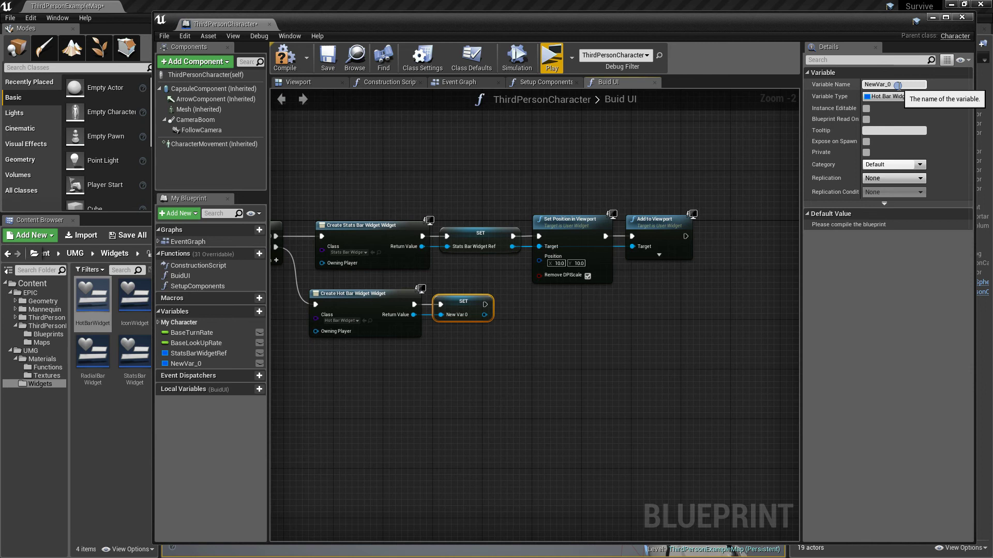
{"action": "left_click", "coordinate": [859, 85]}
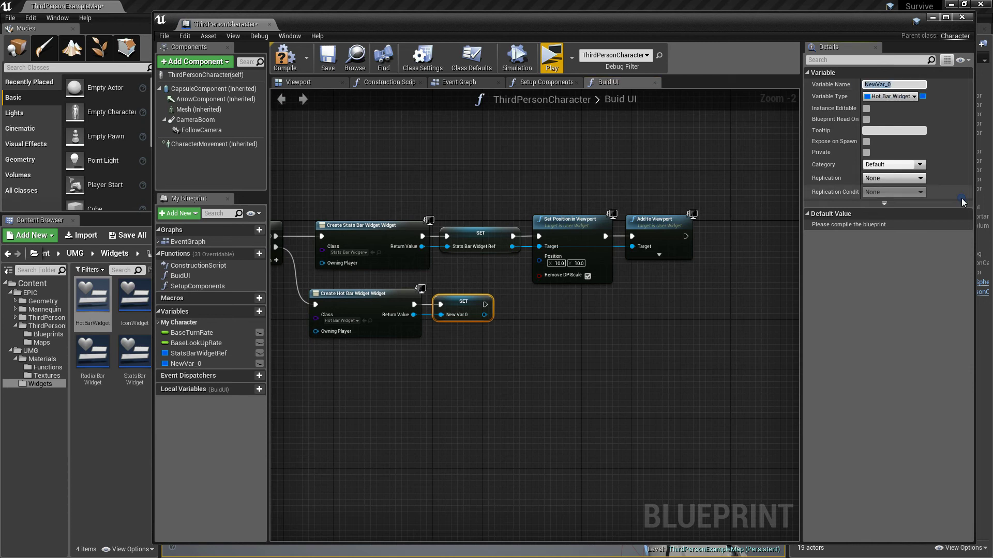
{"action": "type", "text": "Ho"}
{"action": "key", "text": "Return"}
Add a Set Position in Viewport node targeting HotBarWidgetRef and align the hot bar nodes in a row
{"action": "left_click_drag", "start_coordinate": [502, 315], "coordinate": [554, 318]}
{"action": "type", "text": "pos"}
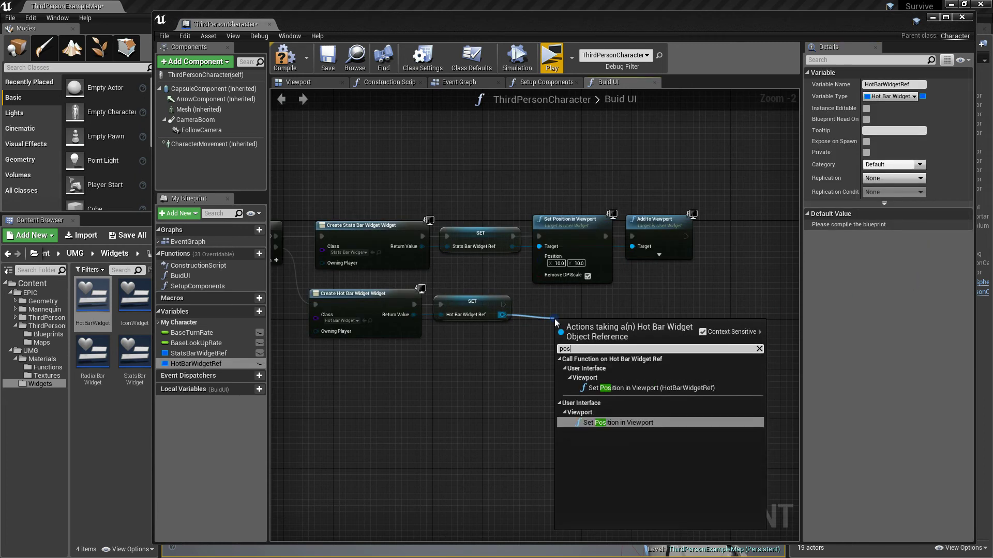
{"action": "left_click", "coordinate": [624, 423]}
{"action": "left_click_drag", "start_coordinate": [599, 324], "coordinate": [571, 296]}
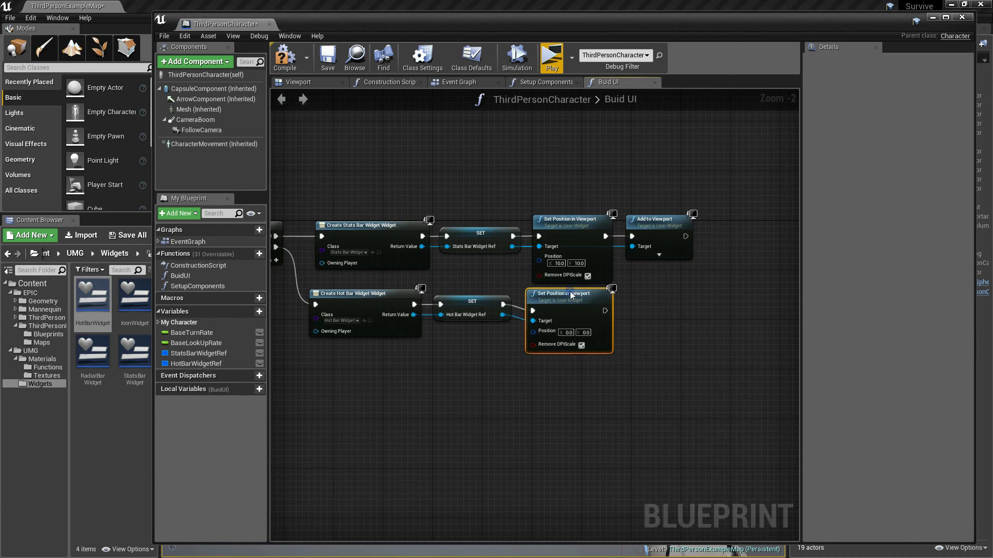
{"action": "left_click_drag", "start_coordinate": [511, 356], "coordinate": [306, 288]}
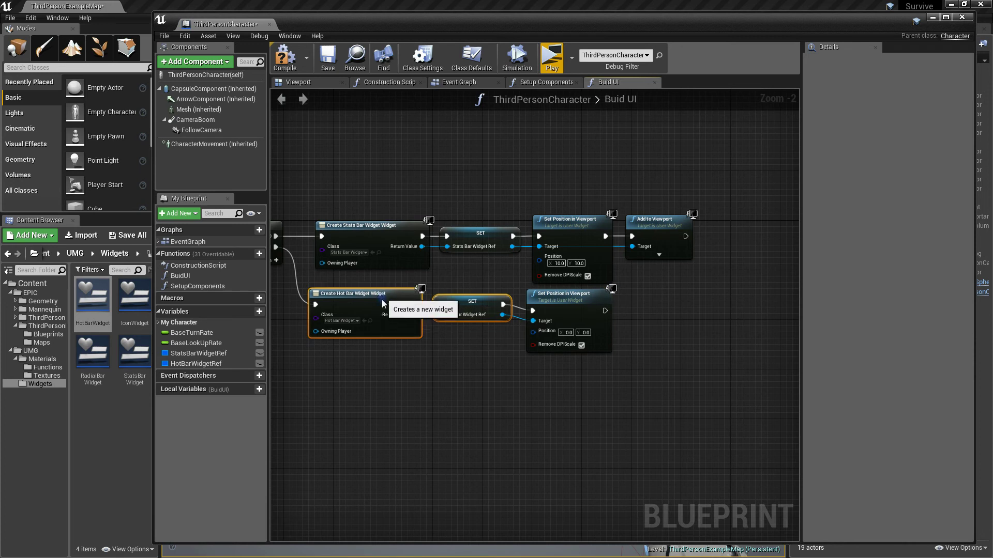
{"action": "left_click_drag", "start_coordinate": [381, 305], "coordinate": [381, 311]}
Set the hot bar's viewport position to X 660 and Y 990
{"action": "left_click", "coordinate": [570, 333]}
{"action": "type", "text": "660"}
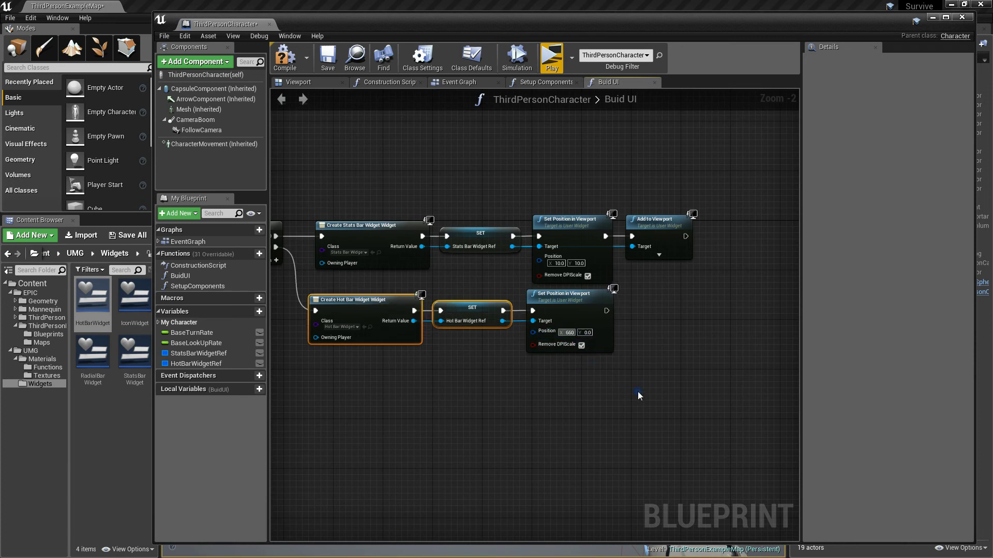
{"action": "key", "text": "Tab"}
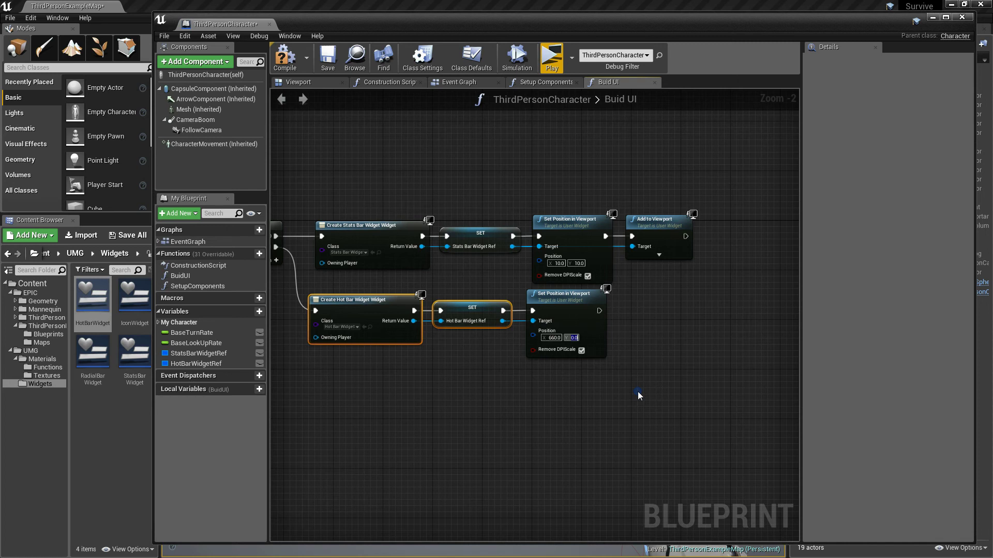
{"action": "type", "text": "990"}
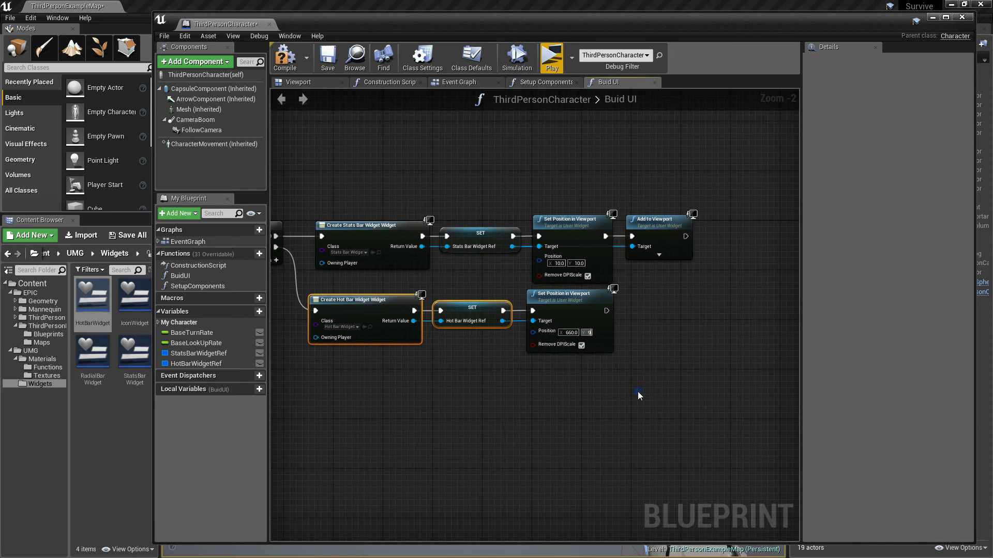
{"action": "left_click", "coordinate": [654, 326]}
Add an Add to Viewport node for HotBarWidgetRef after its Set Position in Viewport node, and compile ThirdPersonCharacter
{"action": "left_click_drag", "start_coordinate": [599, 311], "coordinate": [605, 398]}
{"action": "left_click_drag", "start_coordinate": [502, 321], "coordinate": [507, 407]}
{"action": "type", "text": "add to viewport"}
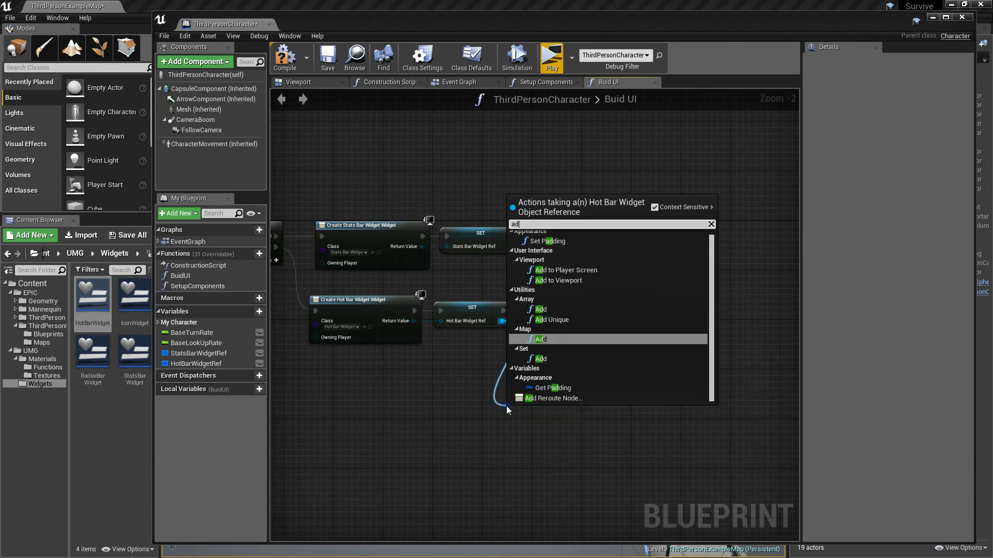
{"action": "left_click", "coordinate": [585, 322]}
{"action": "left_click_drag", "start_coordinate": [546, 415], "coordinate": [659, 297]}
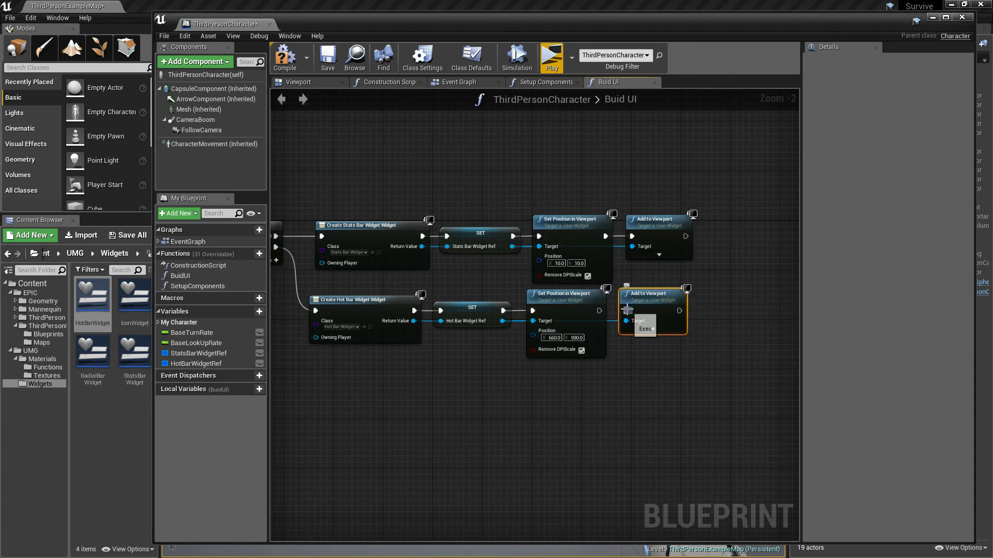
{"action": "right_click_drag", "start_coordinate": [575, 385], "coordinate": [597, 393]}
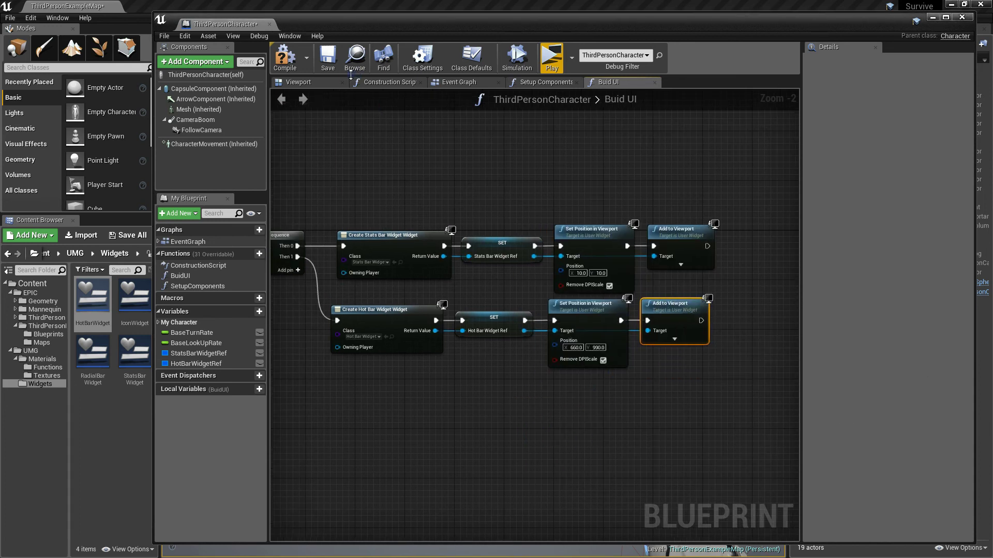
{"action": "left_click", "coordinate": [285, 55]}
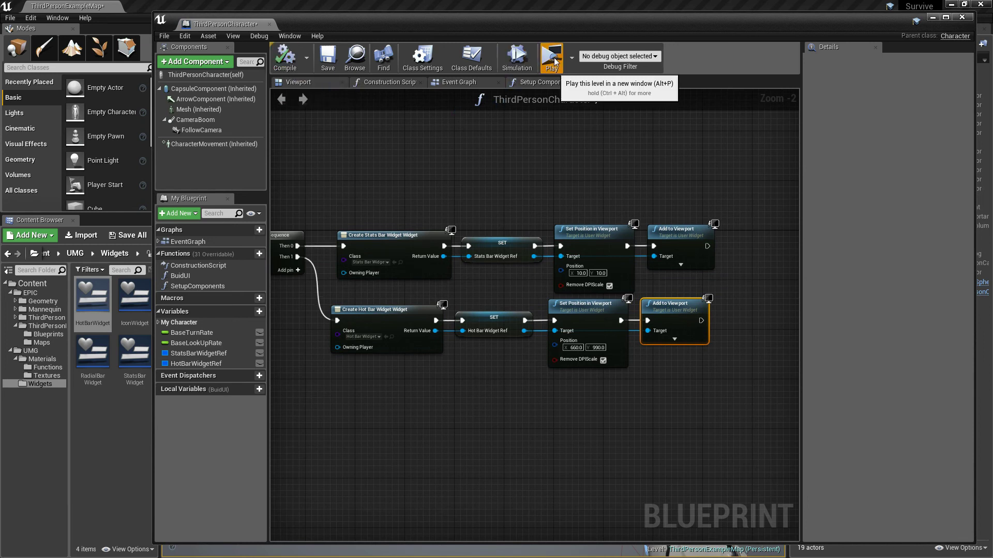
Play the level in a new window, move the character to check the hot bar on screen, and end the preview
{"action": "left_click", "coordinate": [553, 61]}
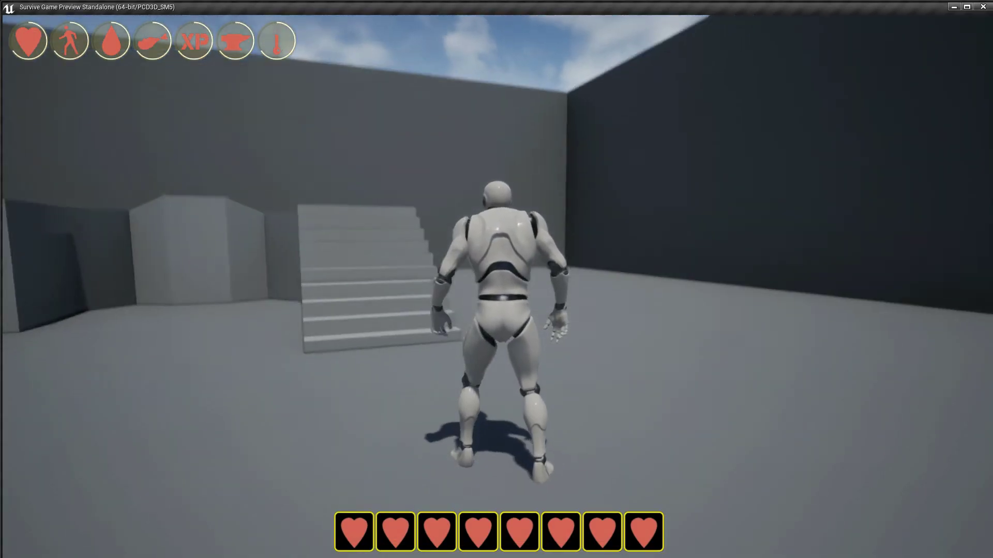
{"action": "key", "text": "w"}
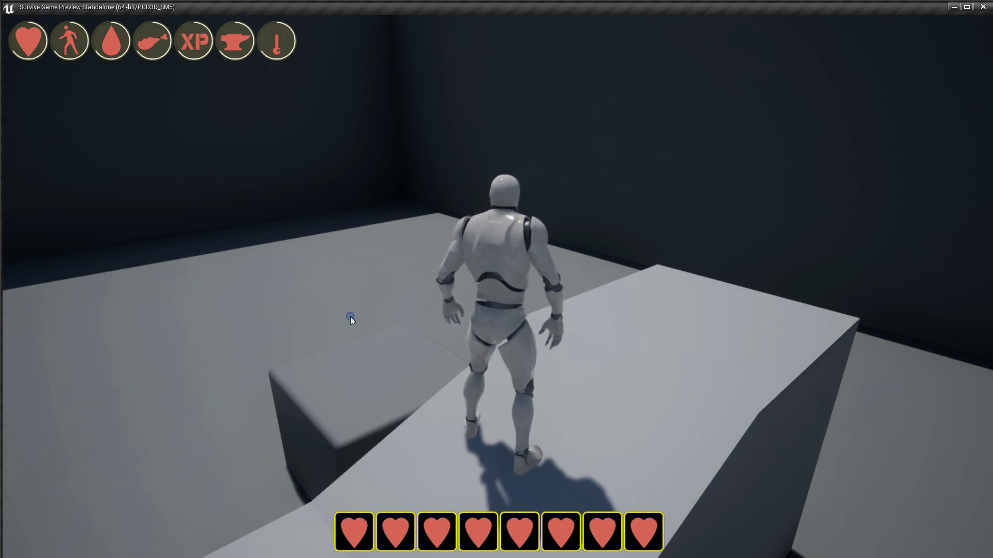
{"action": "left_click", "coordinate": [402, 527]}
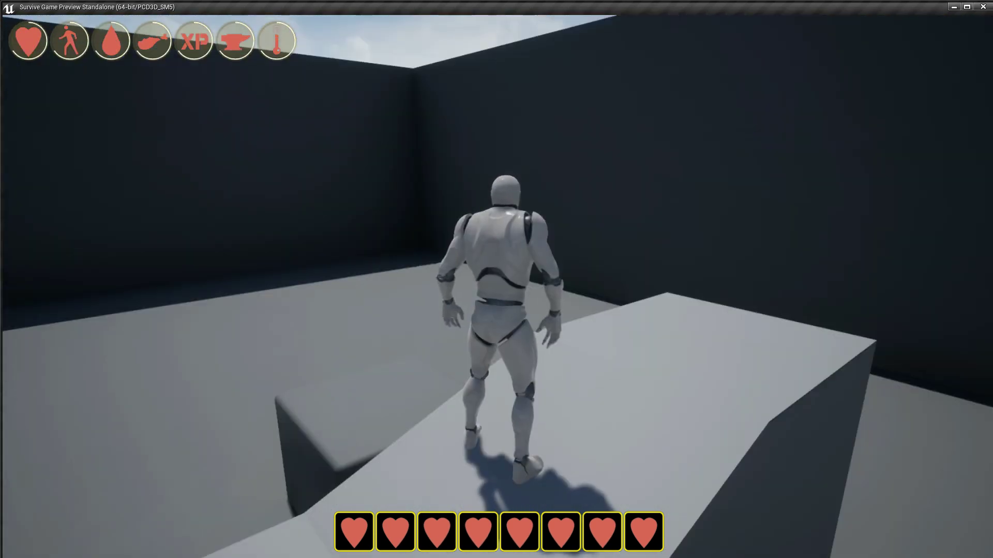
{"action": "key", "text": "w"}
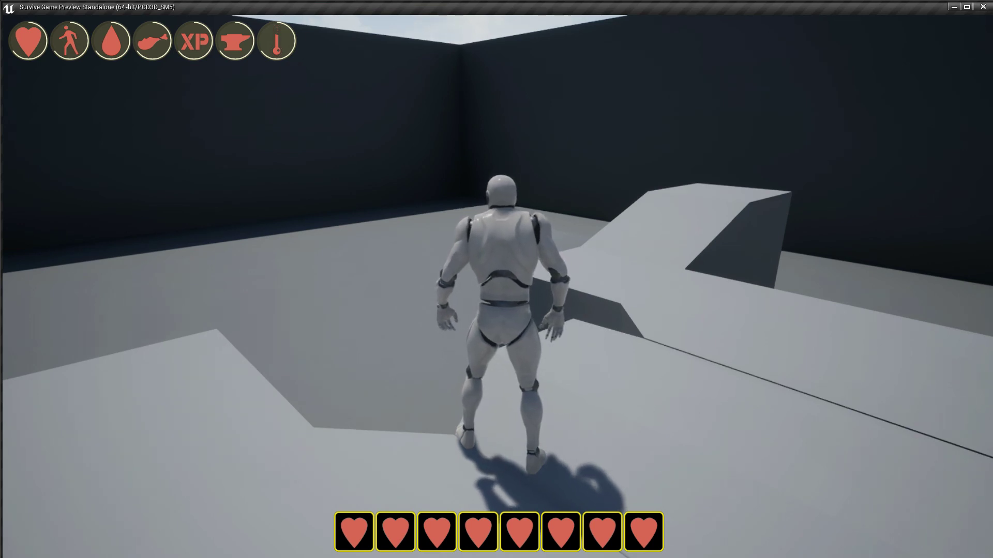
{"action": "key", "text": "Escape"}
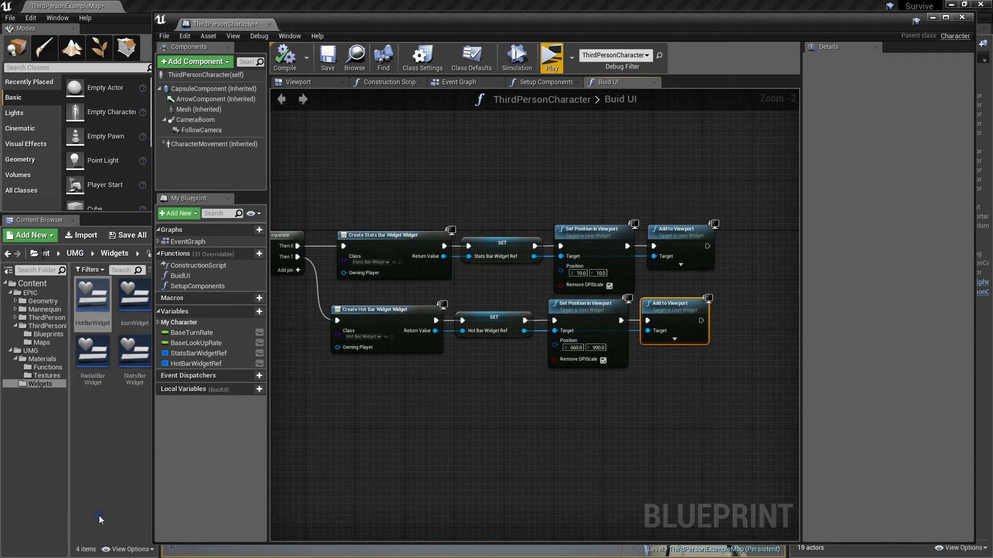
Compile and save the ThirdPersonCharacter blueprint and close its editor
{"action": "left_click", "coordinate": [285, 58]}
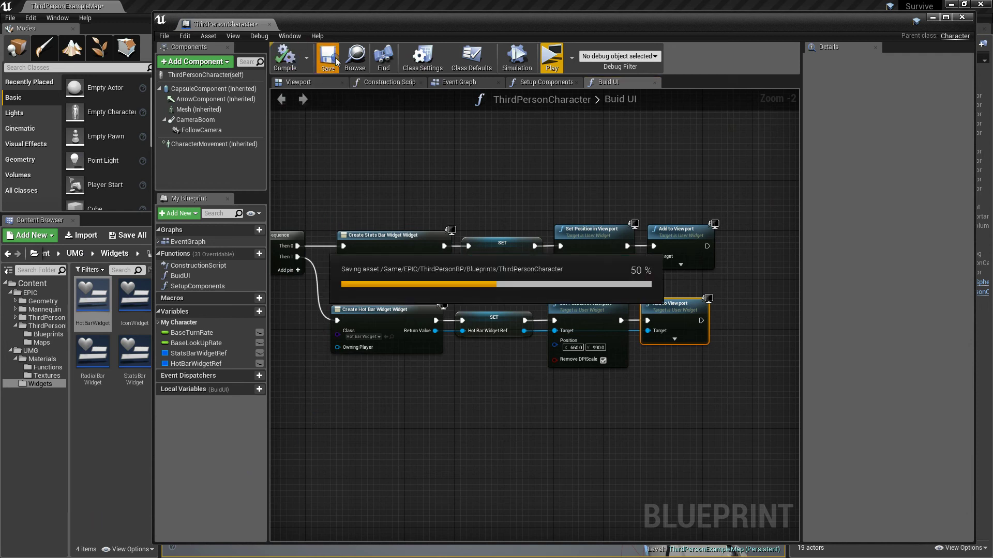
{"action": "scroll", "coordinate": [357, 380], "scroll_direction": "down", "scroll_amount": 2}
{"action": "scroll", "coordinate": [388, 381], "scroll_direction": "up", "scroll_amount": 5}
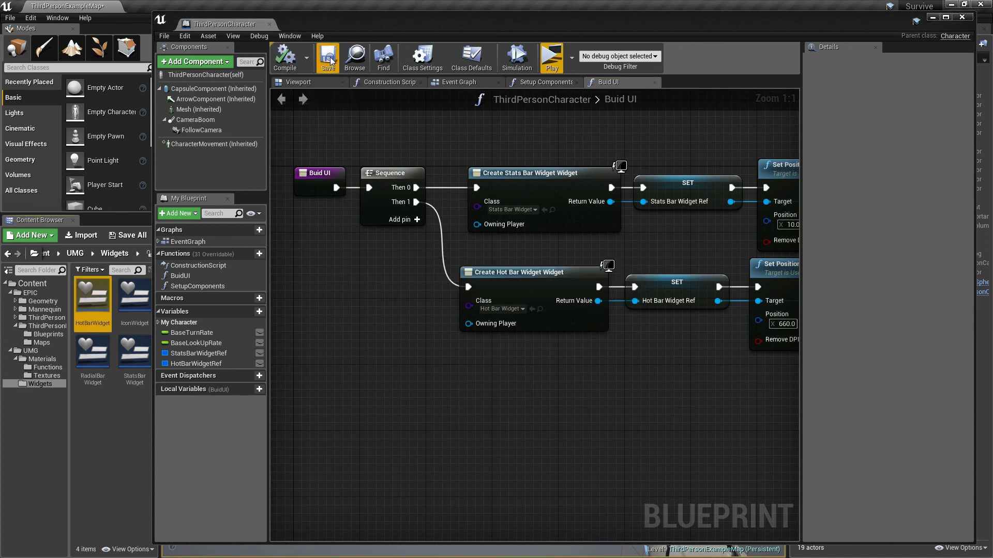
{"action": "left_click", "coordinate": [269, 24]}
{"action": "left_click", "coordinate": [88, 409]}
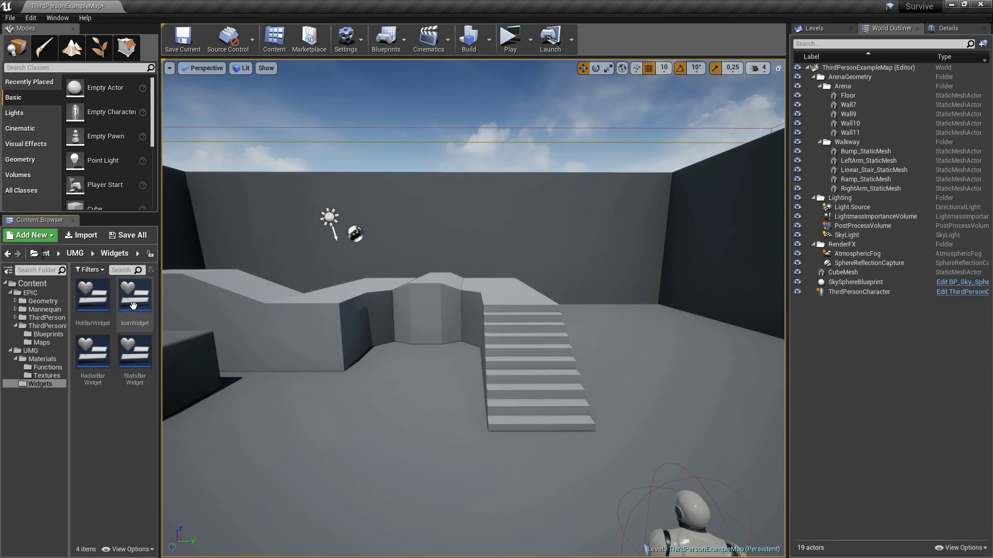
Create a Widget Blueprint named ItemIconWidget in the Widgets folder
{"action": "right_click", "coordinate": [112, 427]}
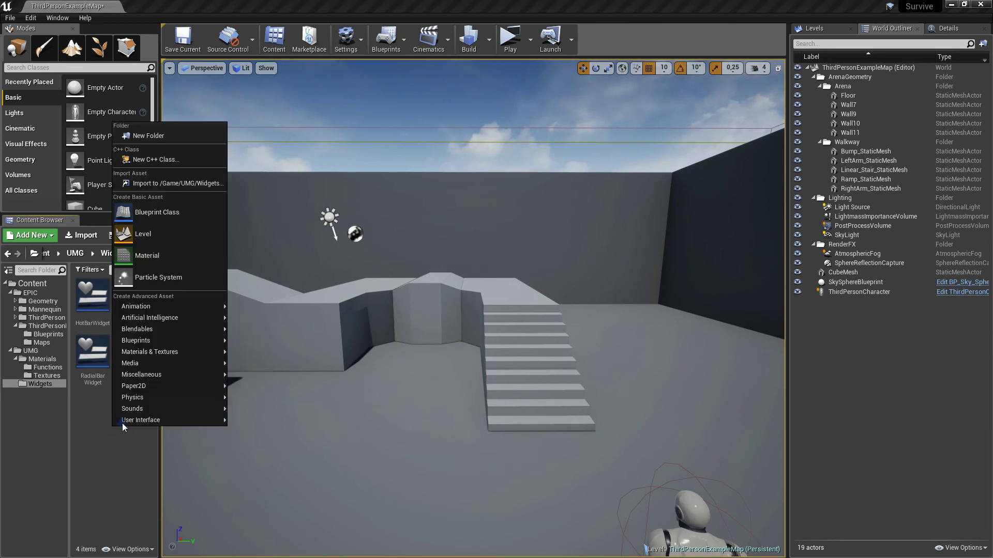
{"action": "mouse_move", "coordinate": [155, 420]}
{"action": "left_click", "coordinate": [260, 490]}
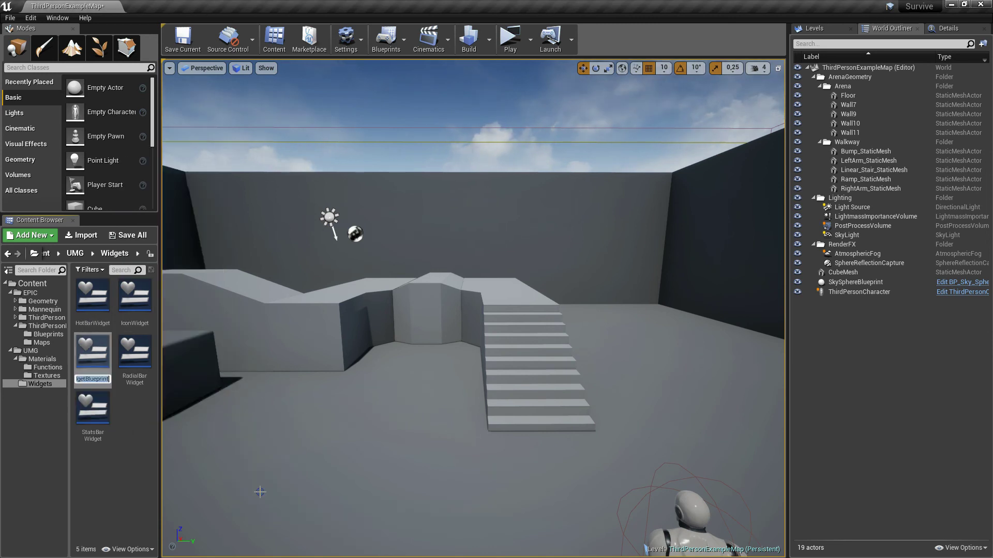
{"action": "type", "text": "IconWidget"}
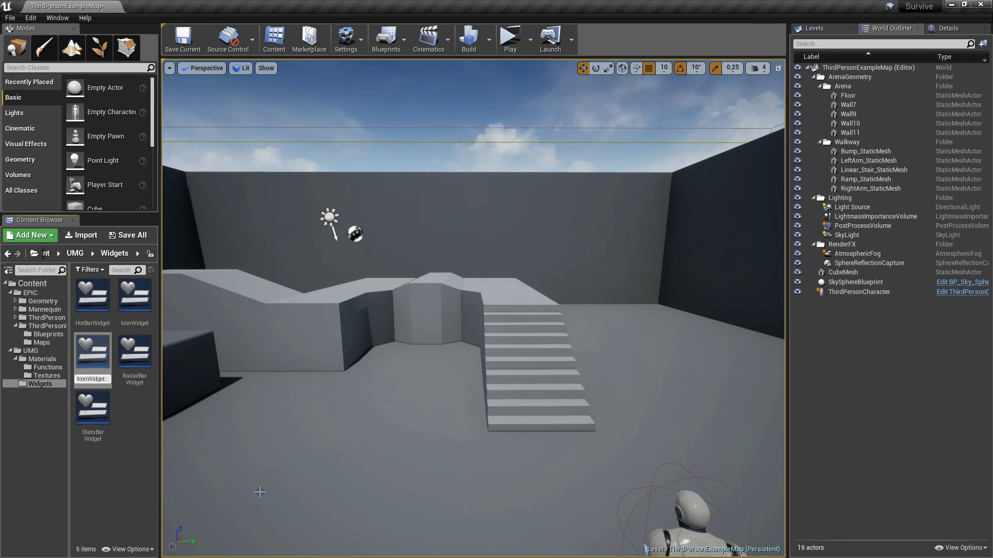
{"action": "type", "text": "emIconWidget"}
{"action": "key", "text": "Return"}
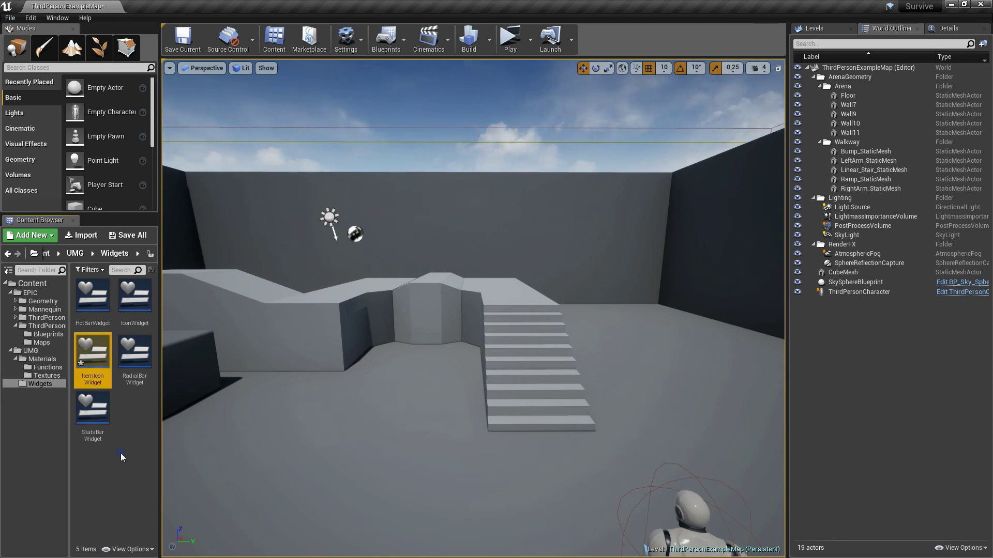
Open ItemIconWidget and place a Button on its canvas panel near the origin
{"action": "double_click", "coordinate": [95, 368]}
{"action": "right_click_drag", "start_coordinate": [404, 238], "coordinate": [441, 277]}
{"action": "scroll", "coordinate": [395, 248], "scroll_direction": "up", "scroll_amount": 9}
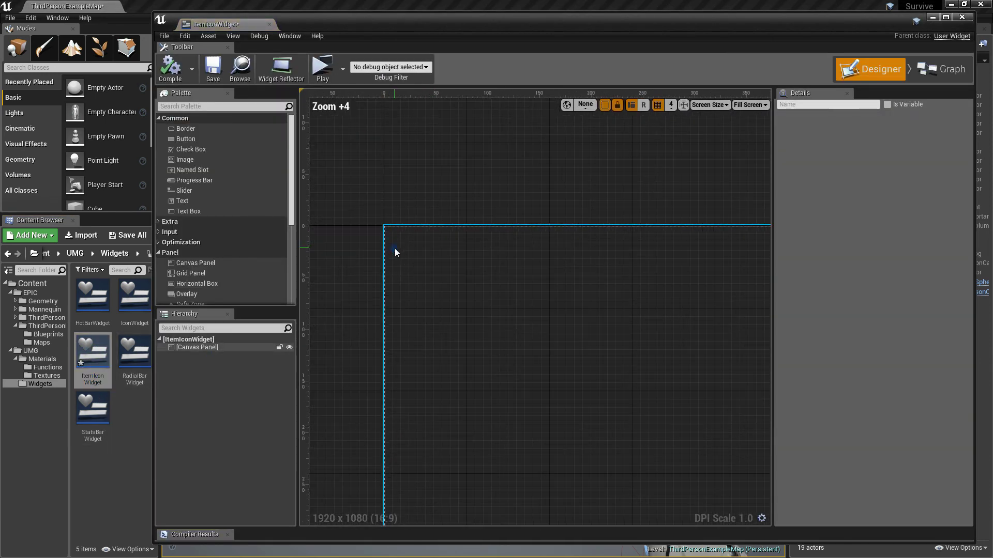
{"action": "left_click", "coordinate": [402, 240]}
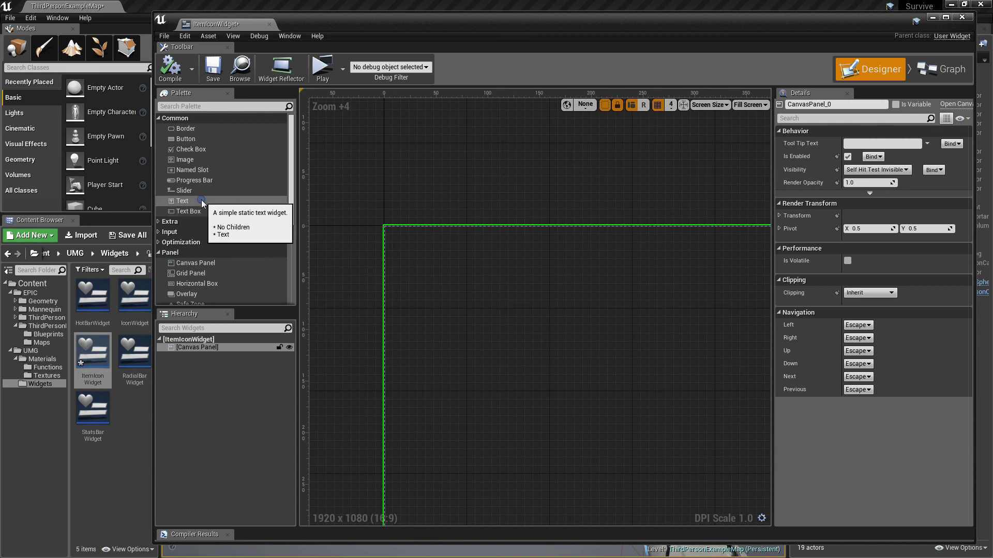
{"action": "left_click", "coordinate": [196, 142]}
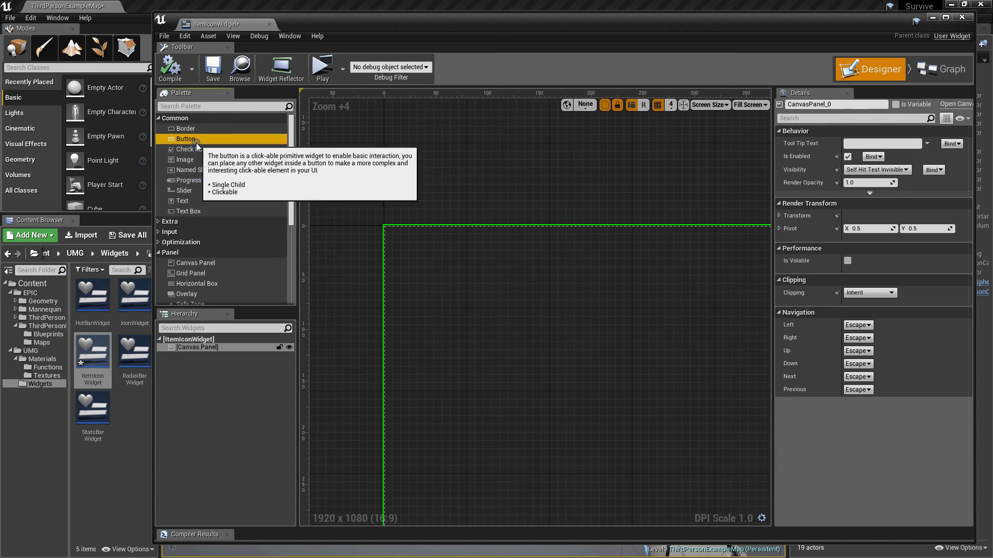
{"action": "left_click_drag", "start_coordinate": [189, 140], "coordinate": [398, 236]}
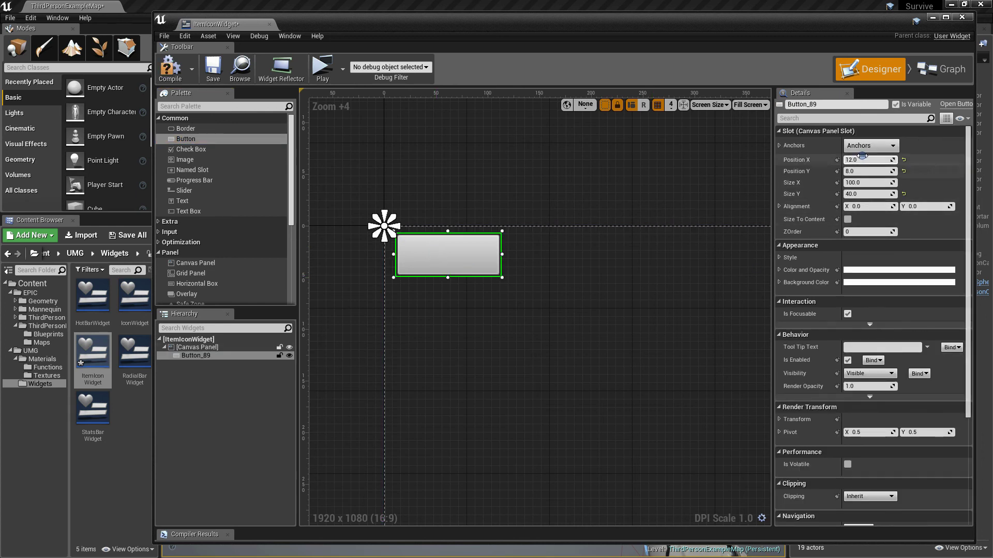
Set the new button's position to X 0 and Y 0
{"action": "key", "text": "Tab"}
{"action": "type", "text": "0"}
{"action": "key", "text": "Tab"}
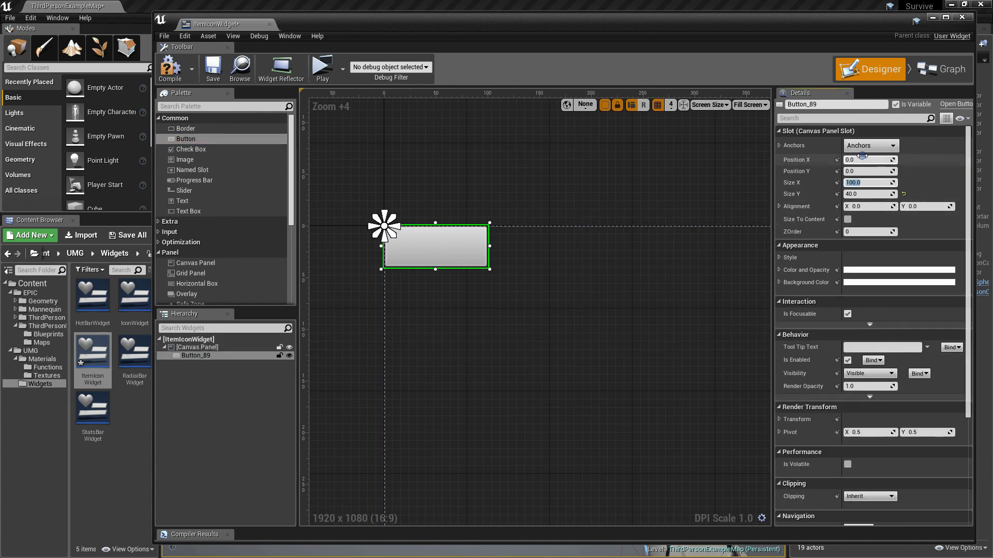
Expand the button's Normal style, resize the button to about 53 by 51, and try the Size To Content option
{"action": "left_click", "coordinate": [780, 257]}
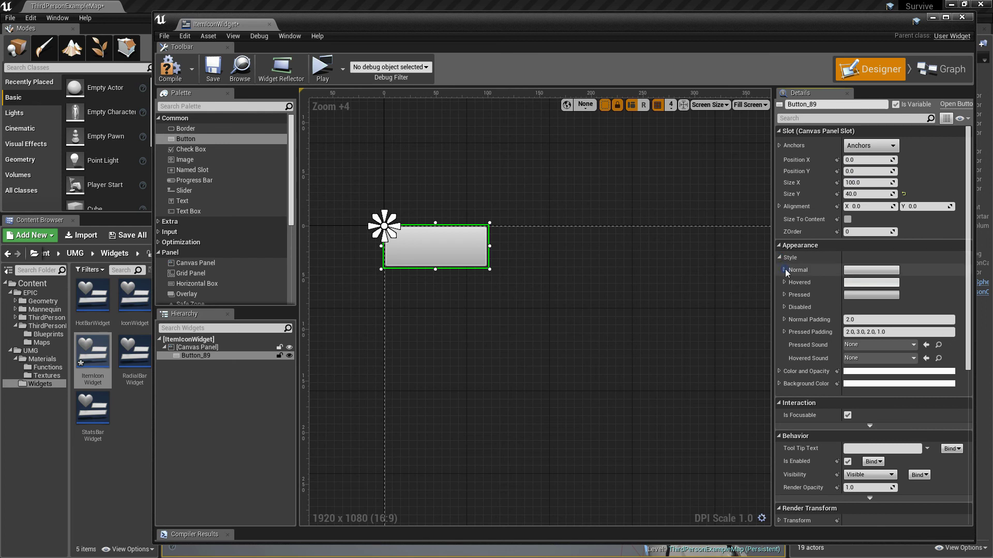
{"action": "left_click", "coordinate": [784, 270]}
{"action": "scroll", "coordinate": [409, 239], "scroll_direction": "up", "scroll_amount": 5}
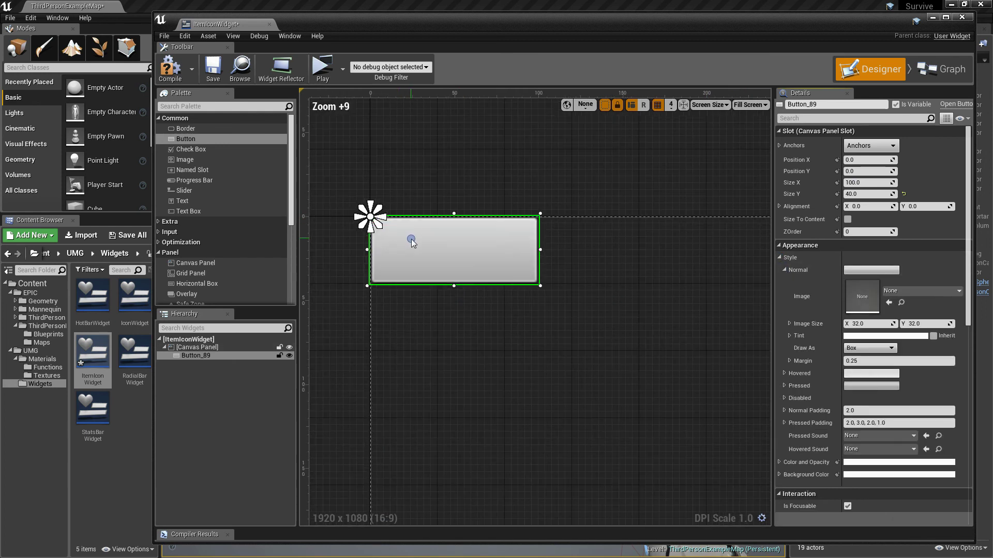
{"action": "scroll", "coordinate": [414, 243], "scroll_direction": "up", "scroll_amount": 2}
{"action": "left_click_drag", "start_coordinate": [569, 292], "coordinate": [470, 318]}
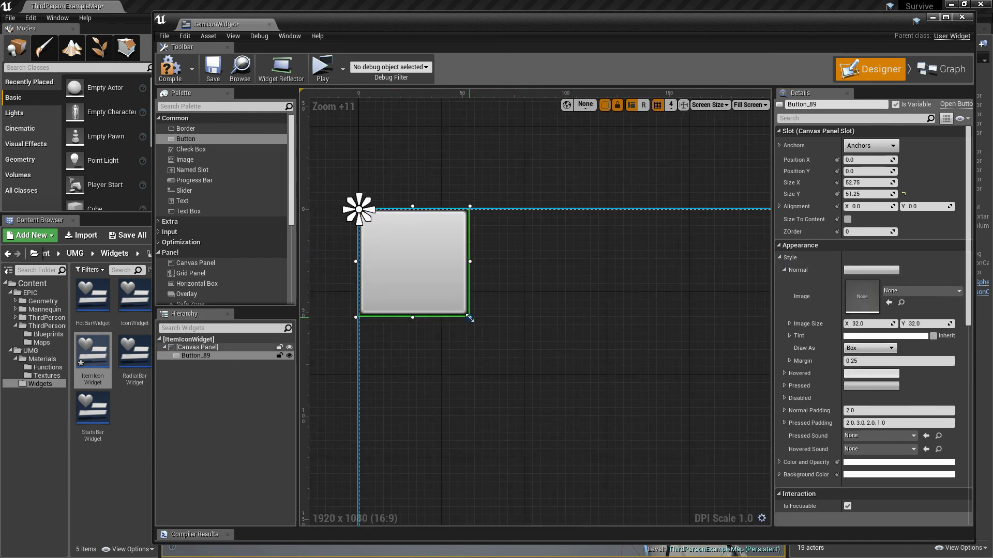
{"action": "left_click", "coordinate": [848, 219]}
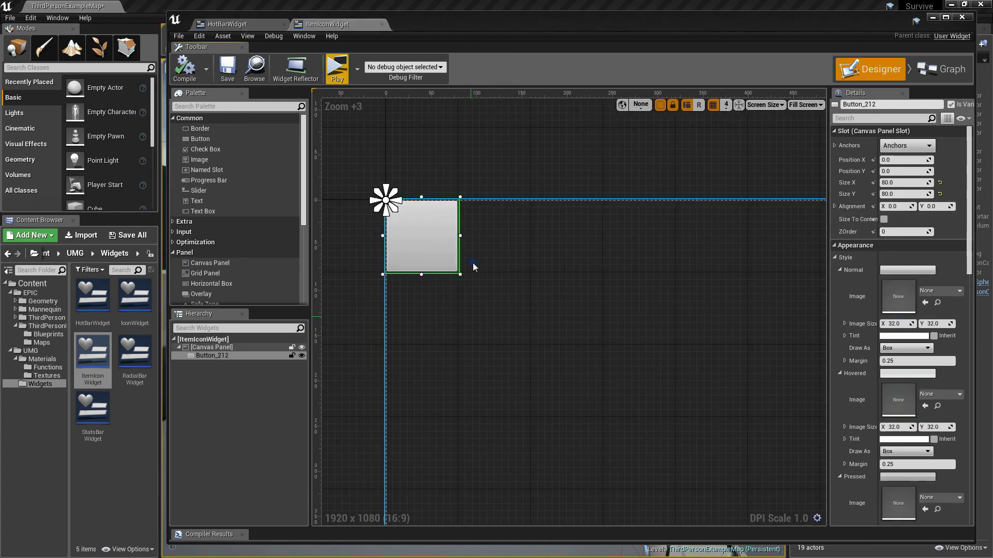
Rename the button in ItemIconWidget to ItemBtn
{"action": "left_click", "coordinate": [216, 355]}
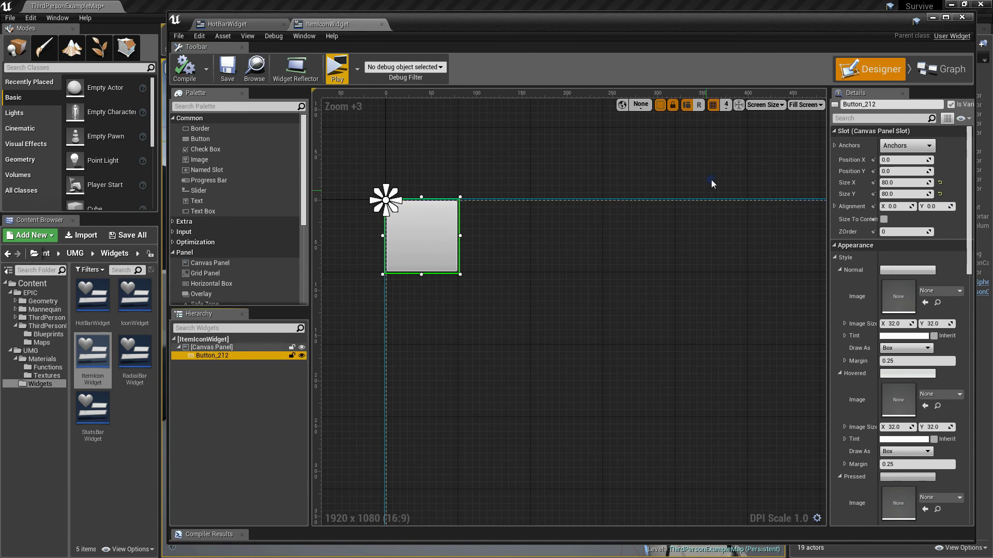
{"action": "left_click", "coordinate": [858, 104]}
{"action": "key", "text": "BackSpace"}
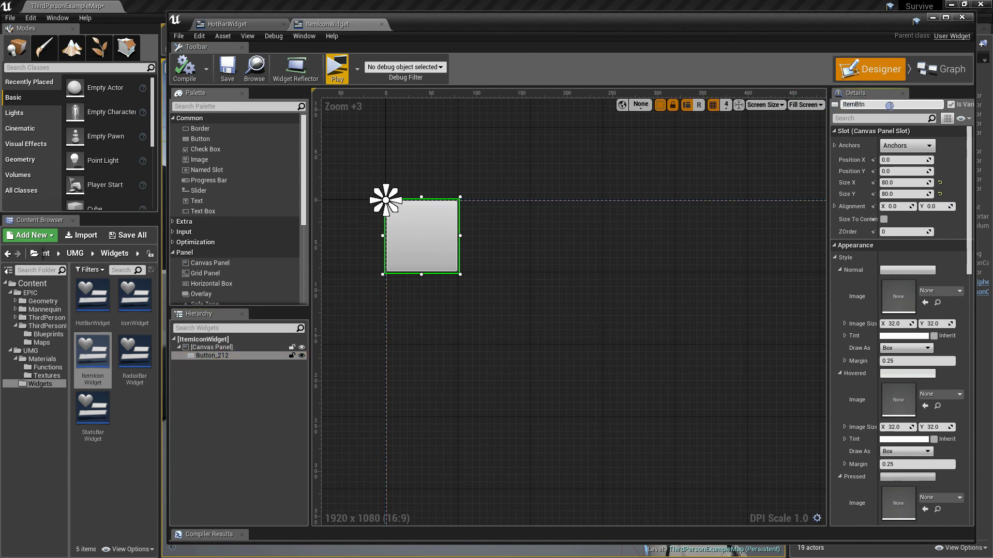
{"action": "key", "text": "Return"}
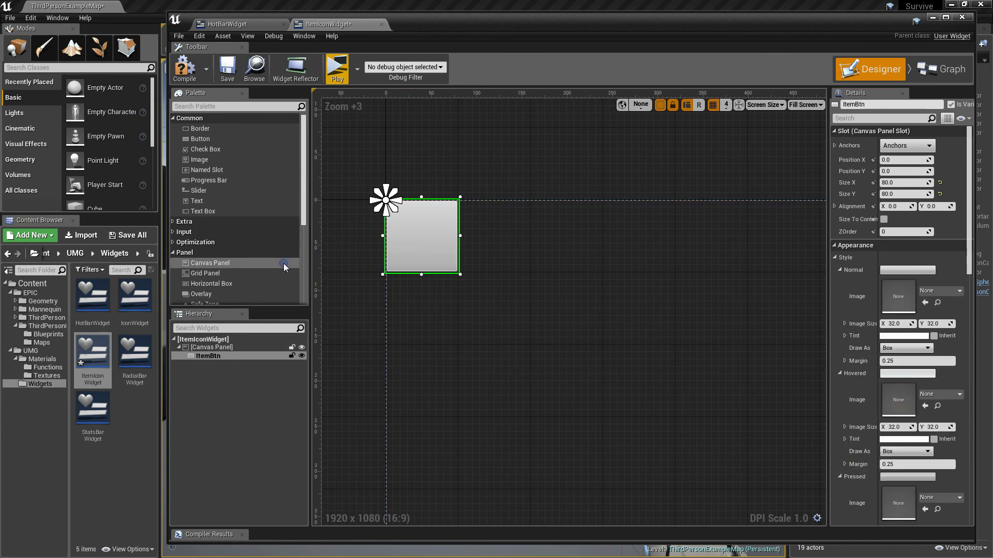
Place a user-created Icon Widget inside ItemBtn as its child
{"action": "left_click_drag", "start_coordinate": [303, 222], "coordinate": [256, 308]}
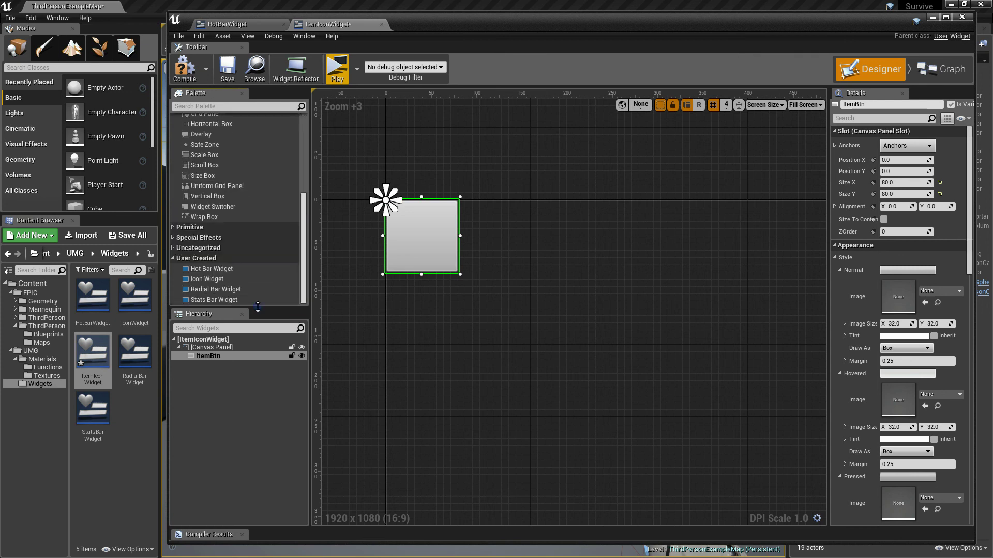
{"action": "left_click", "coordinate": [199, 280]}
{"action": "left_click_drag", "start_coordinate": [199, 282], "coordinate": [420, 232]}
{"action": "right_click_drag", "start_coordinate": [517, 247], "coordinate": [578, 322]}
{"action": "scroll", "coordinate": [488, 303], "scroll_direction": "up", "scroll_amount": 5}
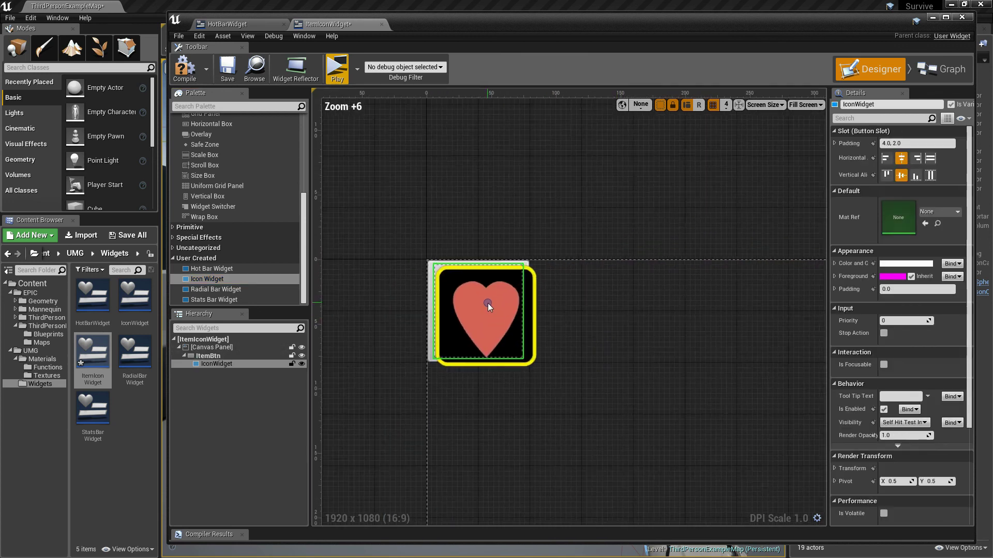
Set the IconWidget's button slot padding to 0 and make it fill the slot horizontally and vertically
{"action": "left_click", "coordinate": [906, 143]}
{"action": "key", "text": "Return"}
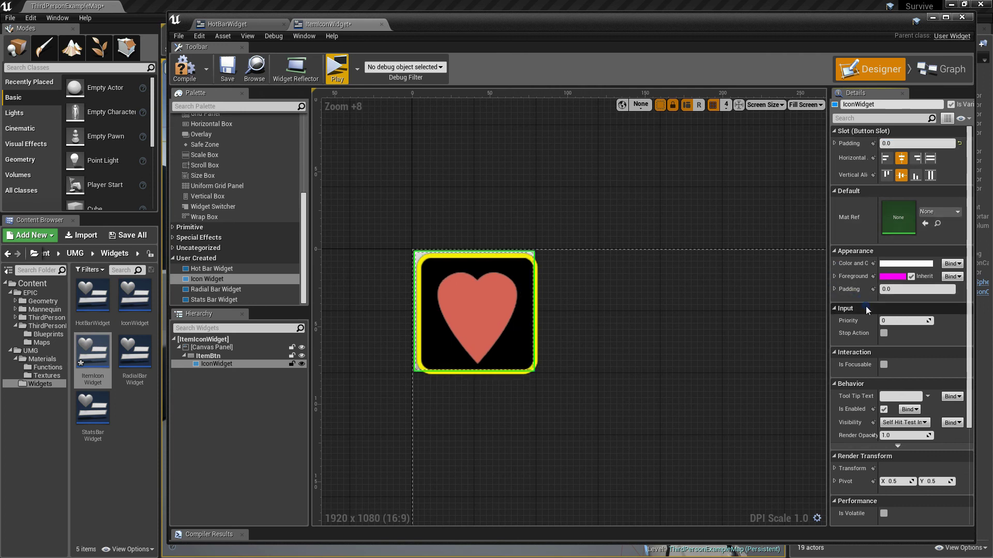
{"action": "left_click", "coordinate": [930, 158]}
{"action": "left_click", "coordinate": [930, 176]}
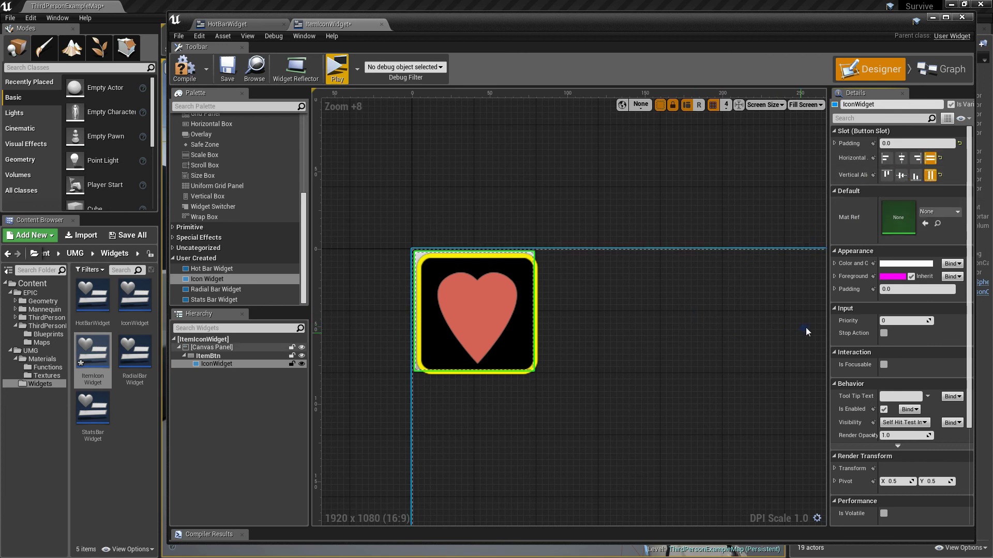
Widen the details area and set the IconWidget's Appearance padding to -2 for Left and -2 for Top
{"action": "left_click_drag", "start_coordinate": [828, 320], "coordinate": [778, 326]}
{"action": "left_click", "coordinate": [790, 287]}
{"action": "left_click", "coordinate": [867, 302]}
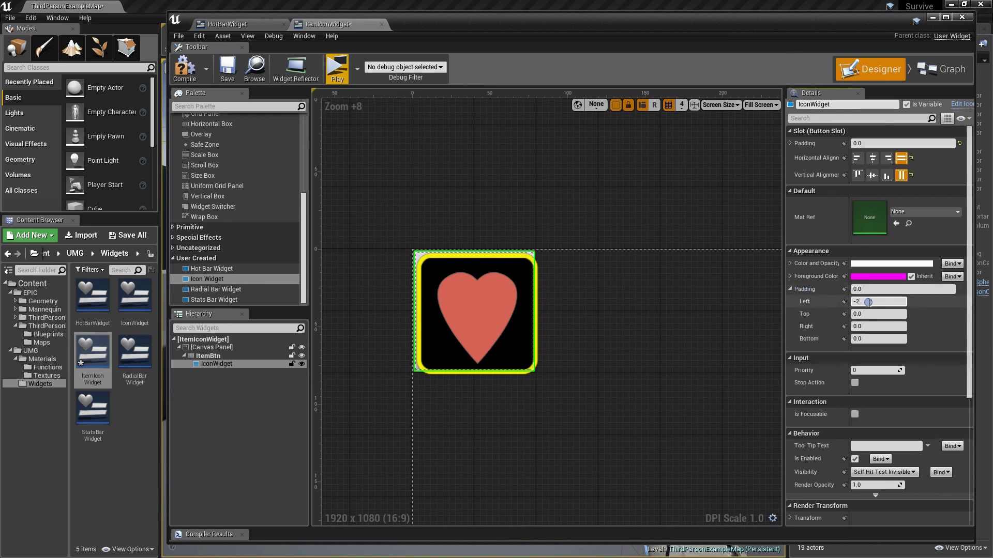
{"action": "key", "text": "Return"}
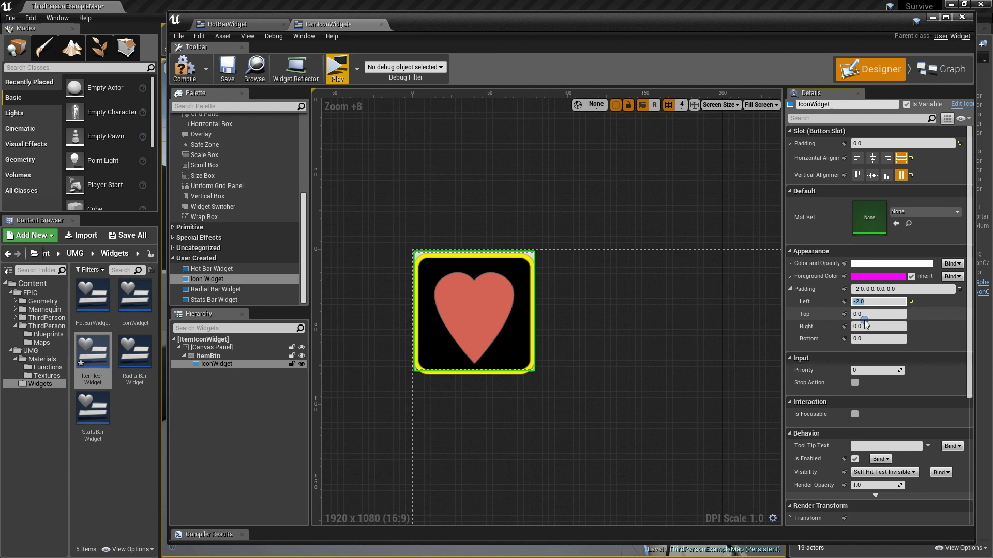
{"action": "left_click", "coordinate": [864, 314]}
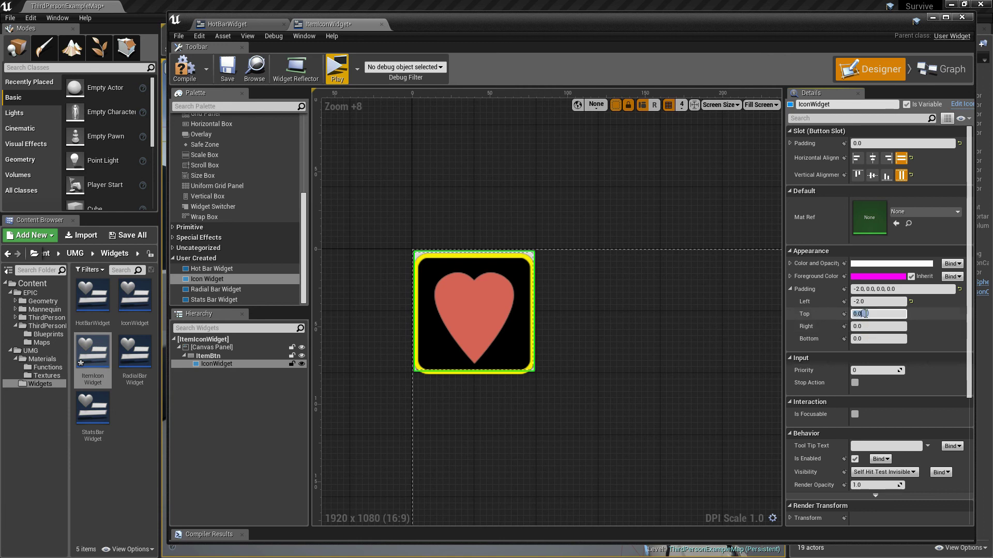
{"action": "type", "text": "-2"}
{"action": "key", "text": "Return"}
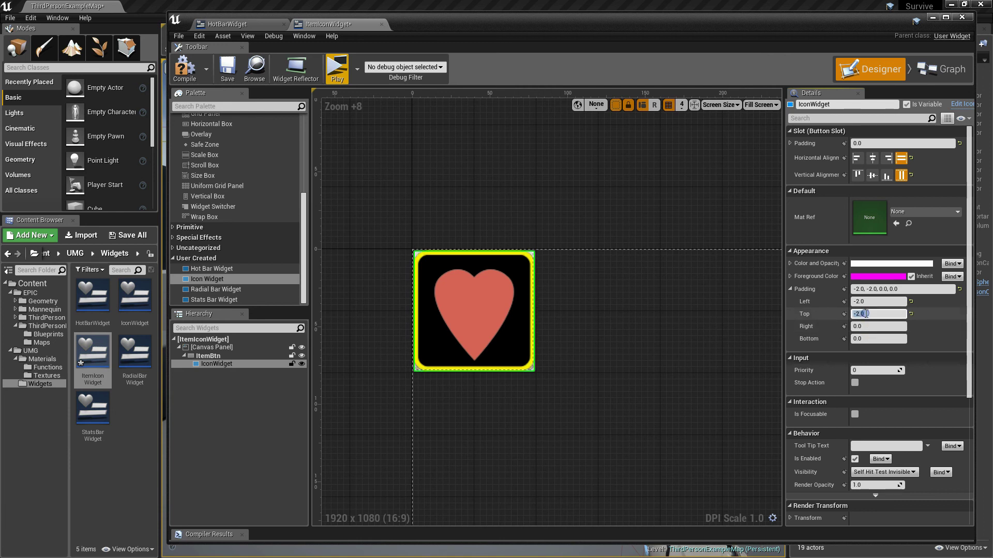
{"action": "left_click", "coordinate": [554, 341]}
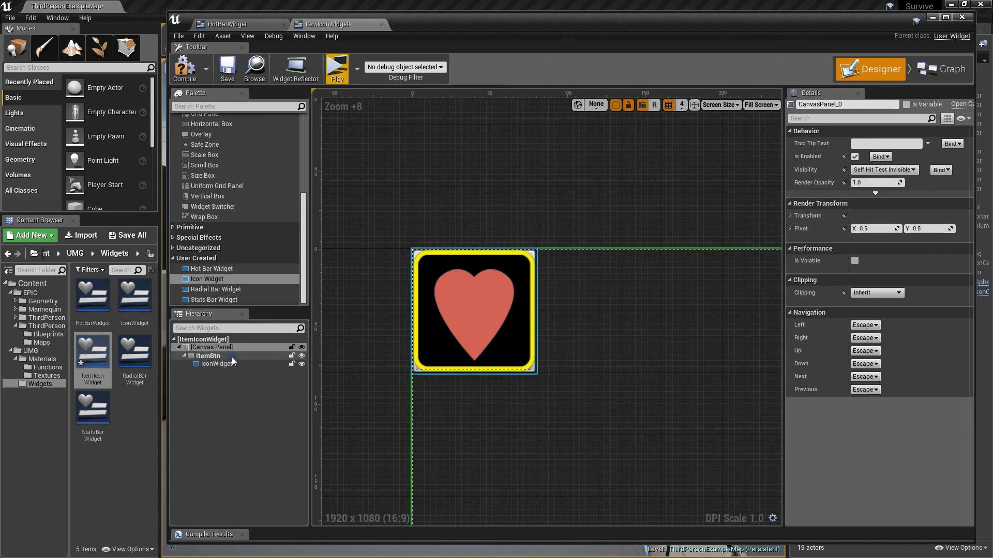
Make ItemBtn's Normal style transparent by setting its tint alpha to 0
{"action": "left_click", "coordinate": [207, 356]}
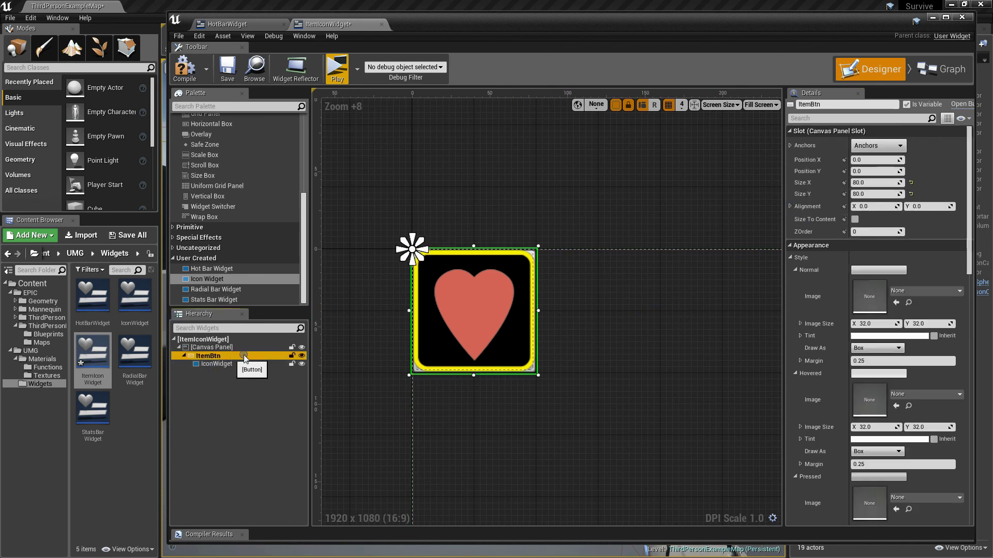
{"action": "left_click", "coordinate": [799, 336]}
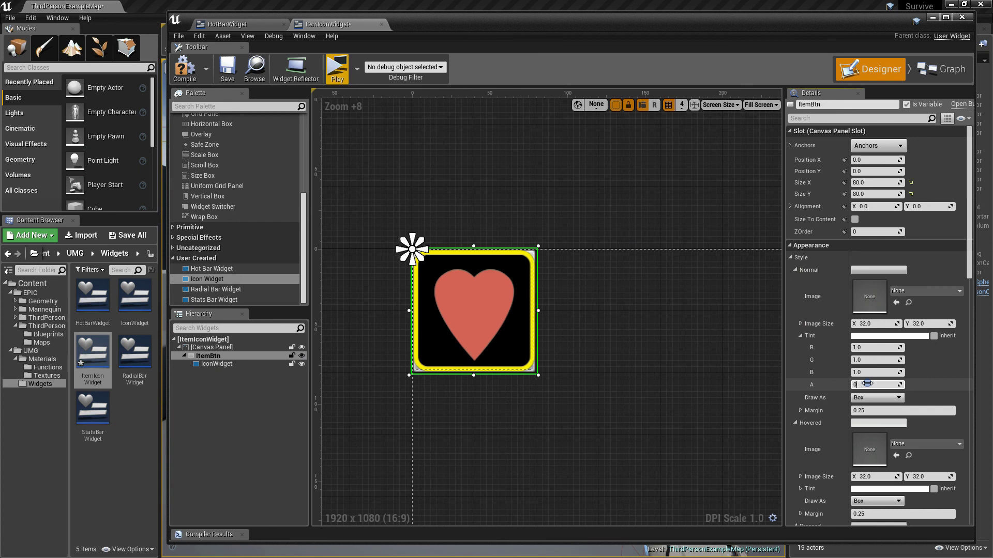
{"action": "left_click", "coordinate": [867, 384]}
{"action": "type", "text": "0"}
{"action": "key", "text": "Return"}
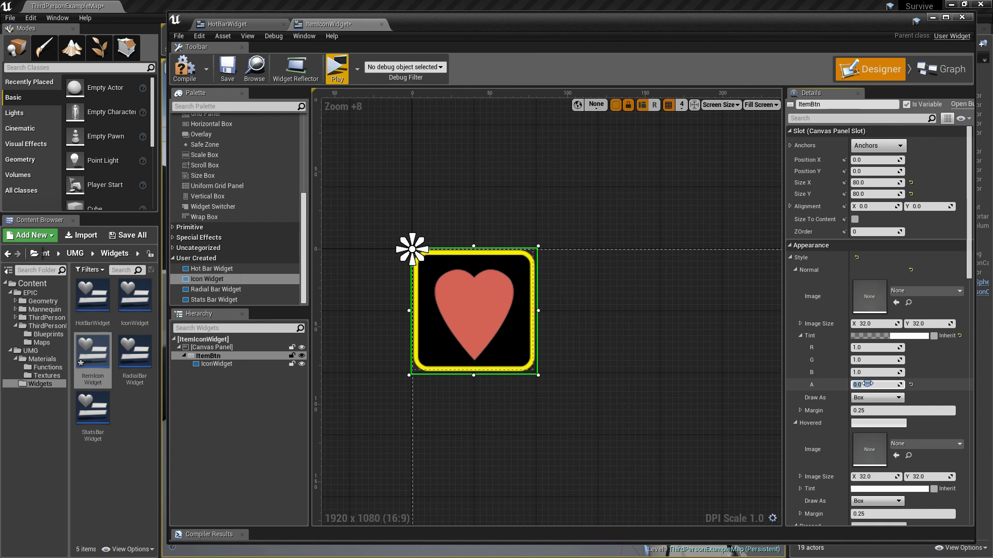
Make ItemBtn's Hovered style transparent by setting its tint alpha to 0
{"action": "left_click", "coordinate": [796, 270]}
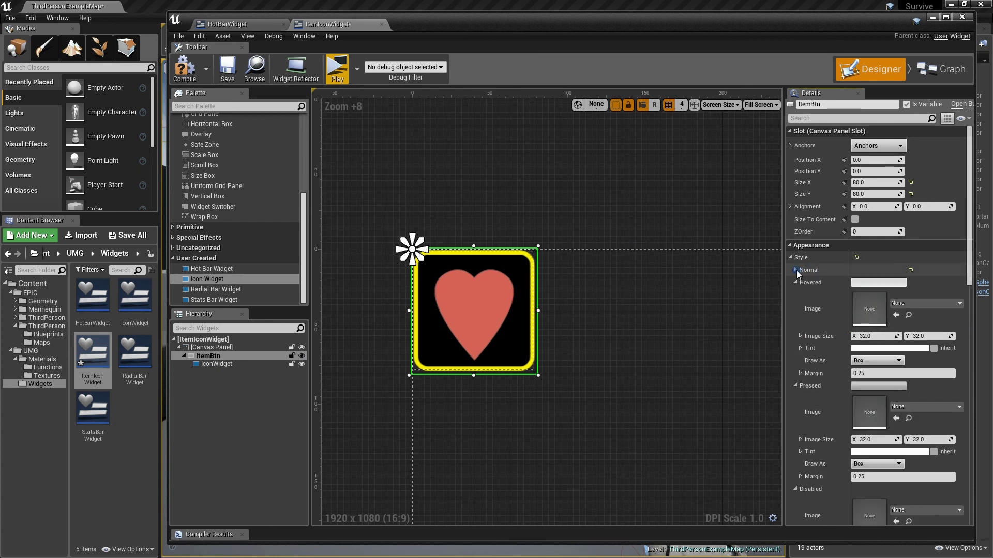
{"action": "left_click", "coordinate": [801, 348]}
{"action": "left_click", "coordinate": [870, 398]}
{"action": "type", "text": "0"}
{"action": "key", "text": "Return"}
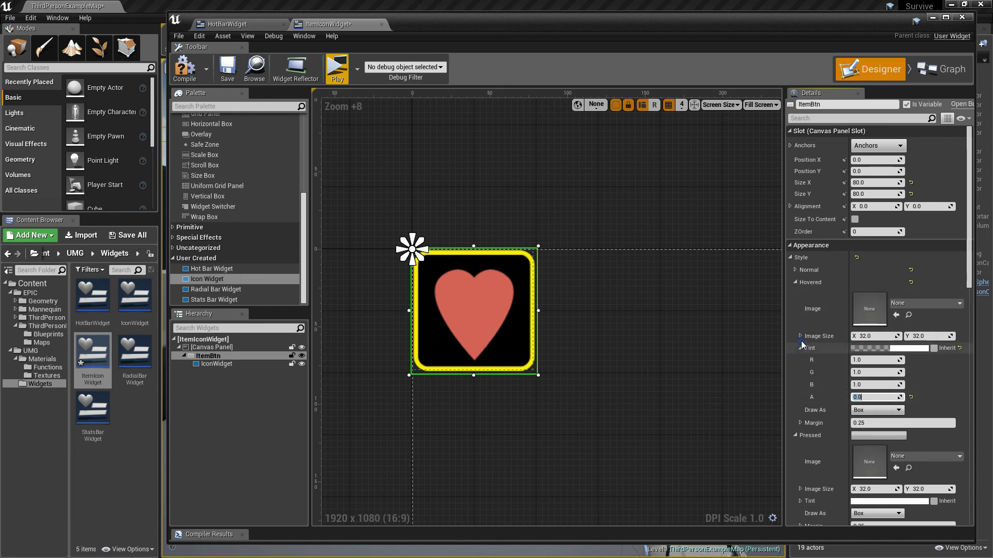
Make ItemBtn's Pressed style transparent by setting its tint alpha to 0 and save the widget
{"action": "left_click", "coordinate": [796, 282]}
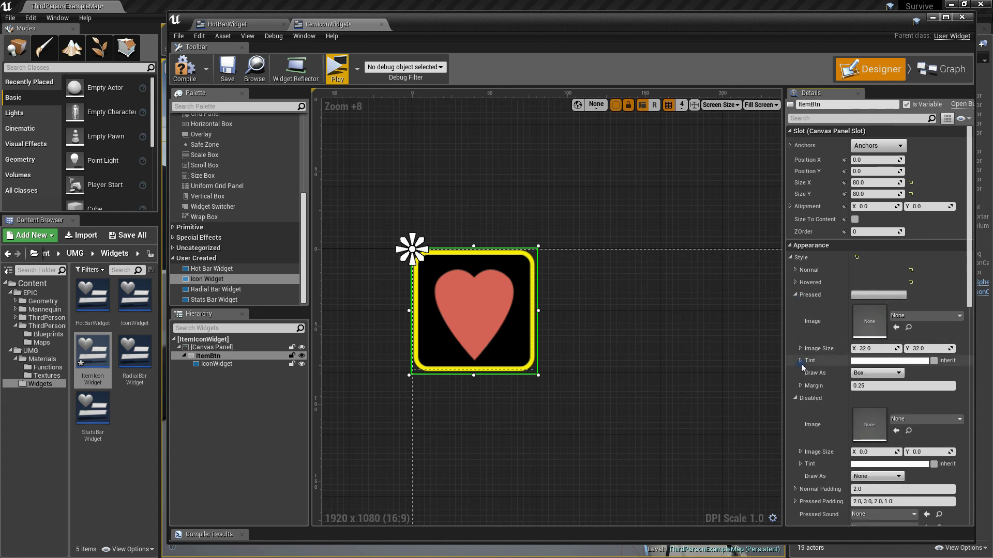
{"action": "left_click", "coordinate": [800, 360]}
{"action": "left_click", "coordinate": [873, 409]}
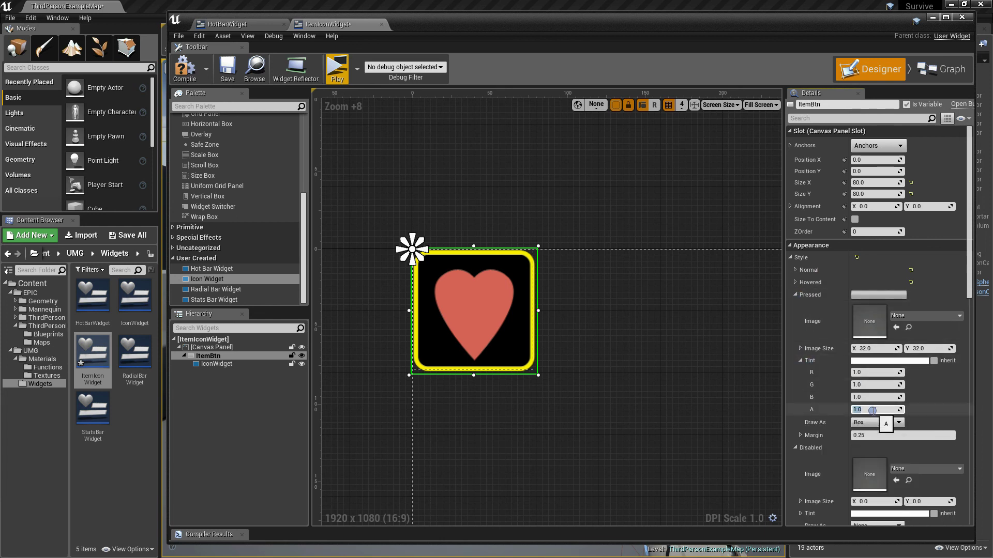
{"action": "type", "text": "0"}
{"action": "key", "text": "Return"}
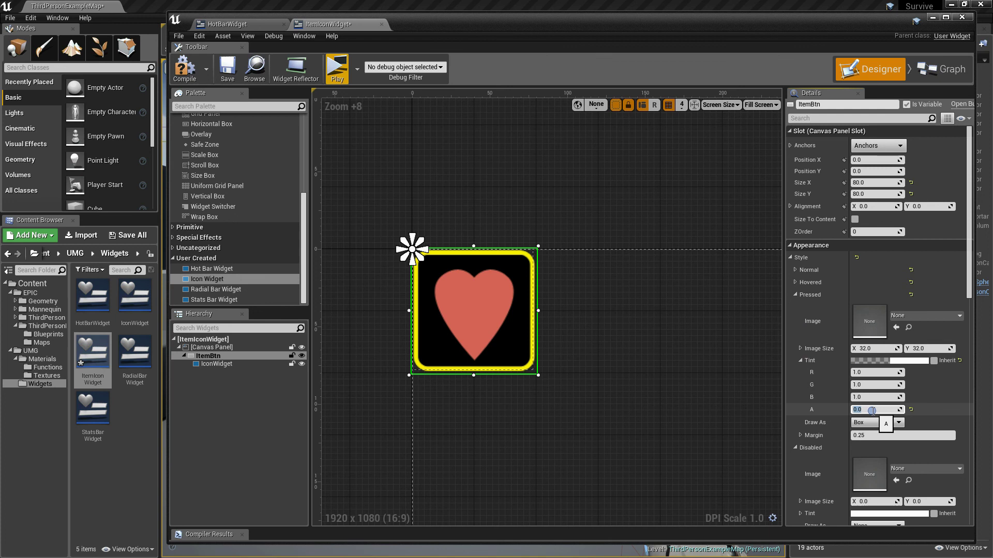
{"action": "left_click", "coordinate": [796, 295]}
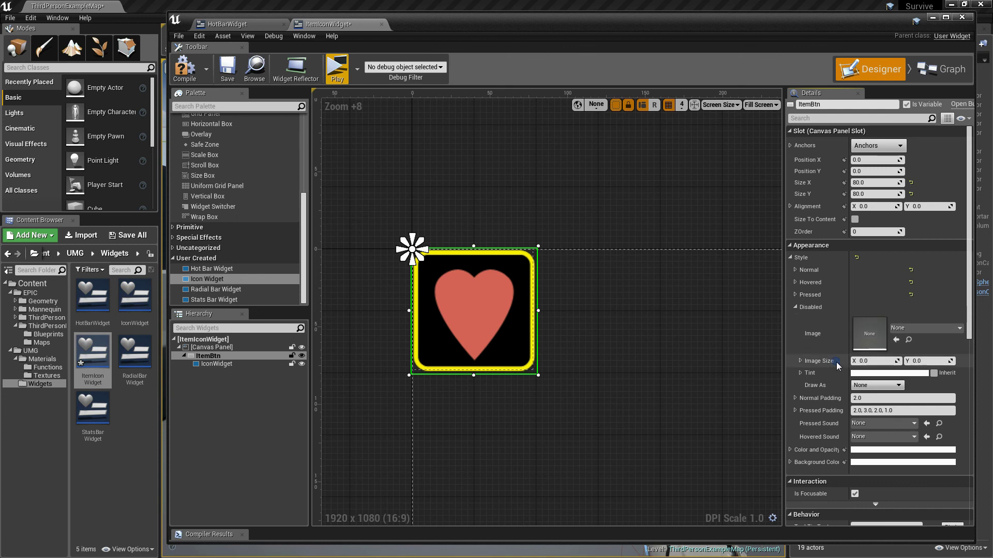
{"action": "key", "text": "ctrl+s"}
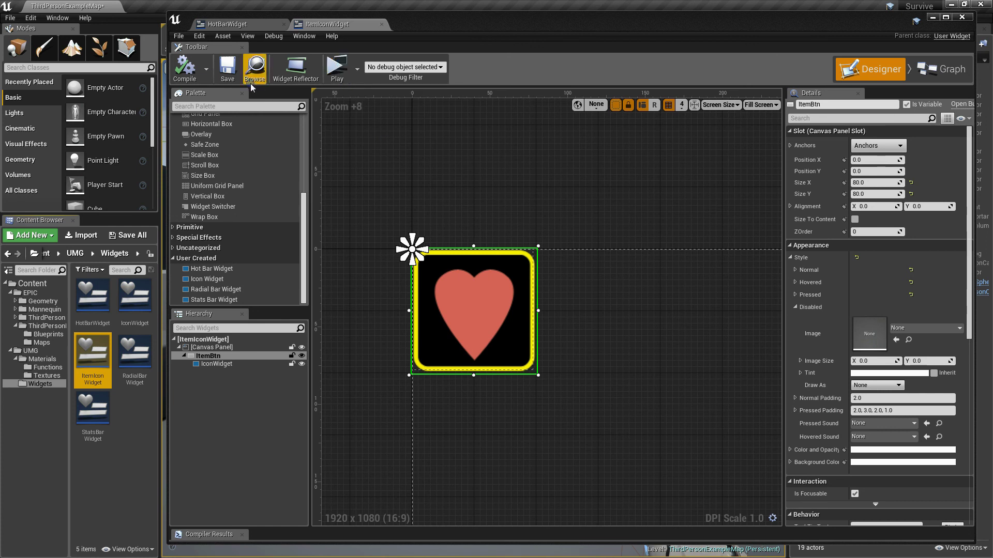
Rename the IconWidget inside ItemBtn to Icon, then compile and save ItemIconWidget
{"action": "left_click", "coordinate": [211, 363]}
{"action": "left_click", "coordinate": [836, 104]}
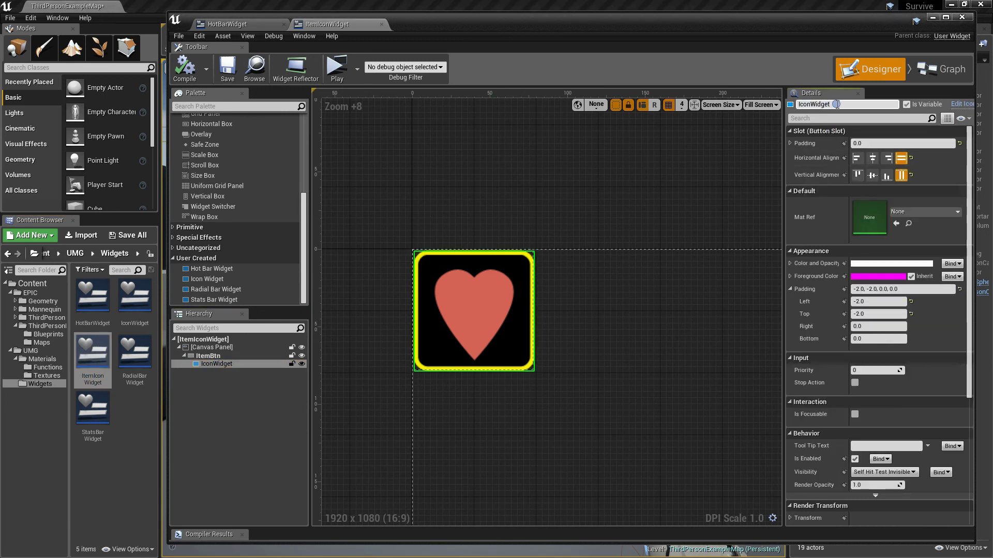
{"action": "type", "text": "Icon"}
{"action": "key", "text": "Return"}
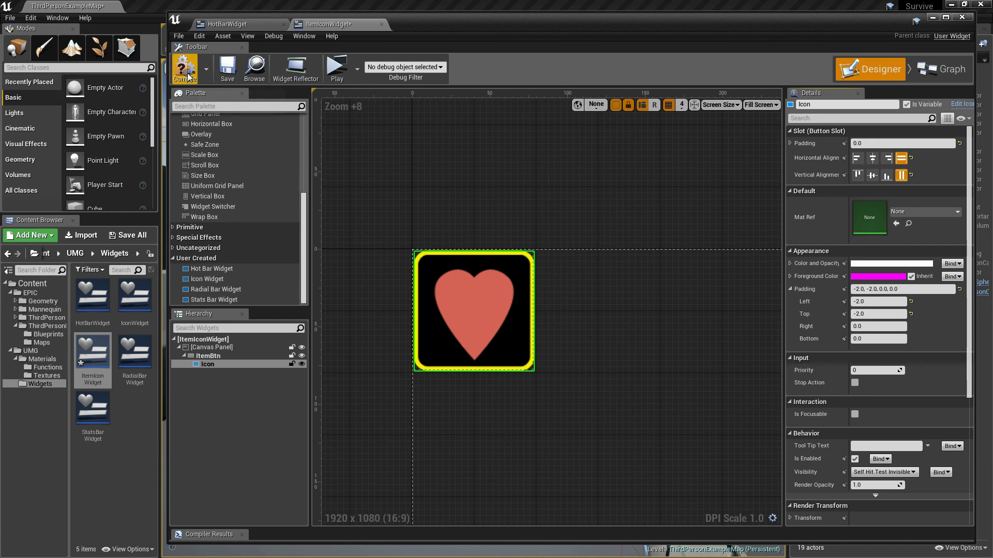
{"action": "left_click", "coordinate": [227, 72]}
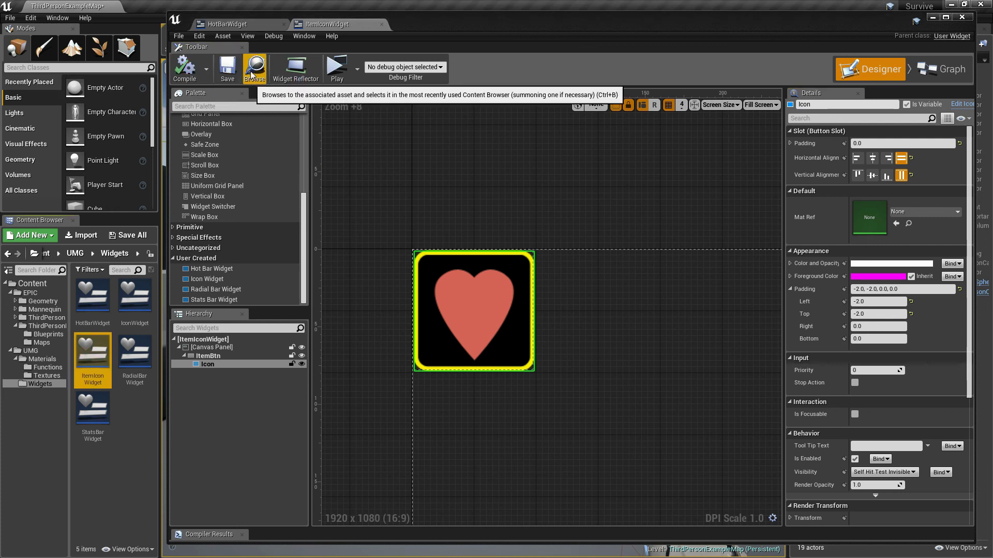
Close the ItemIconWidget editor and preview the hot bar from HotBarWidget in the running game
{"action": "left_click", "coordinate": [382, 24]}
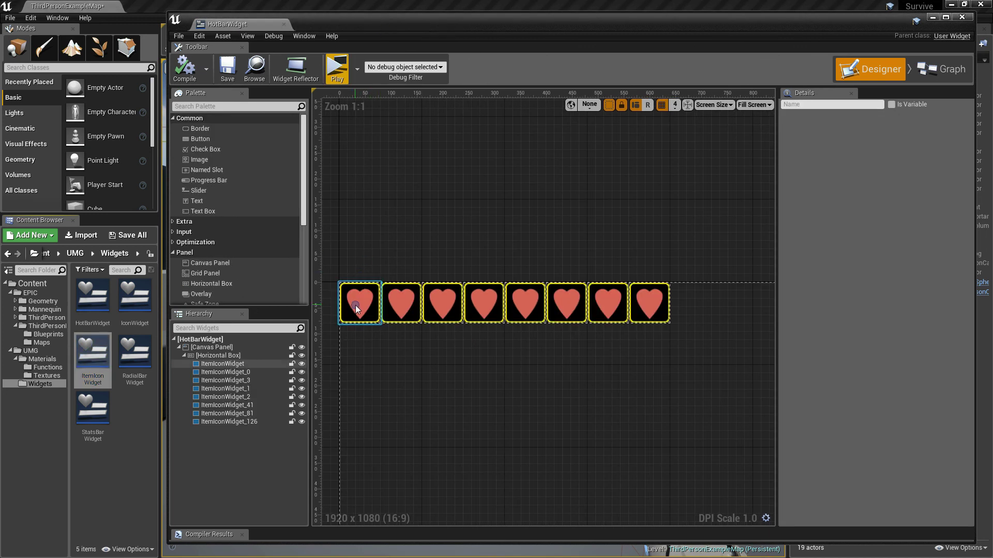
{"action": "left_click", "coordinate": [238, 372]}
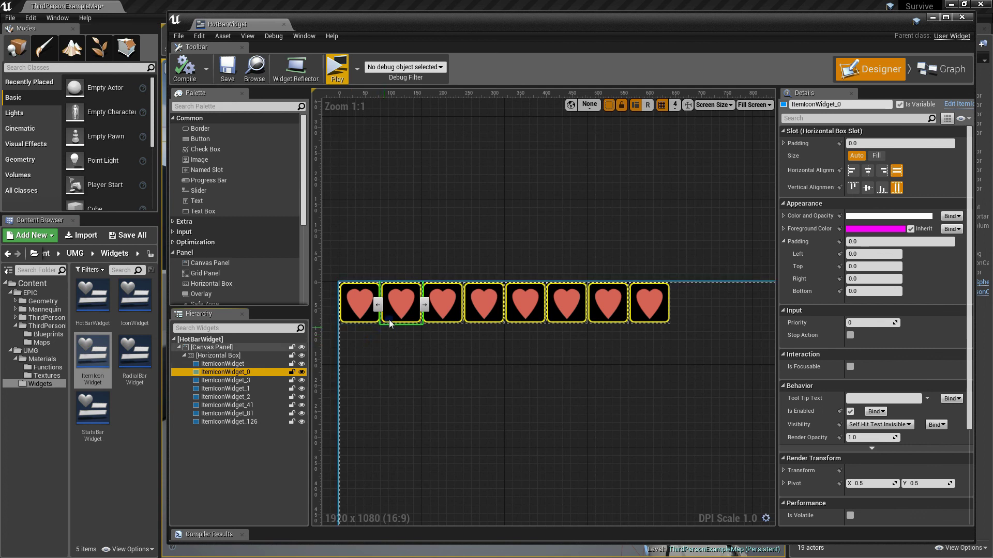
{"action": "left_click", "coordinate": [332, 70]}
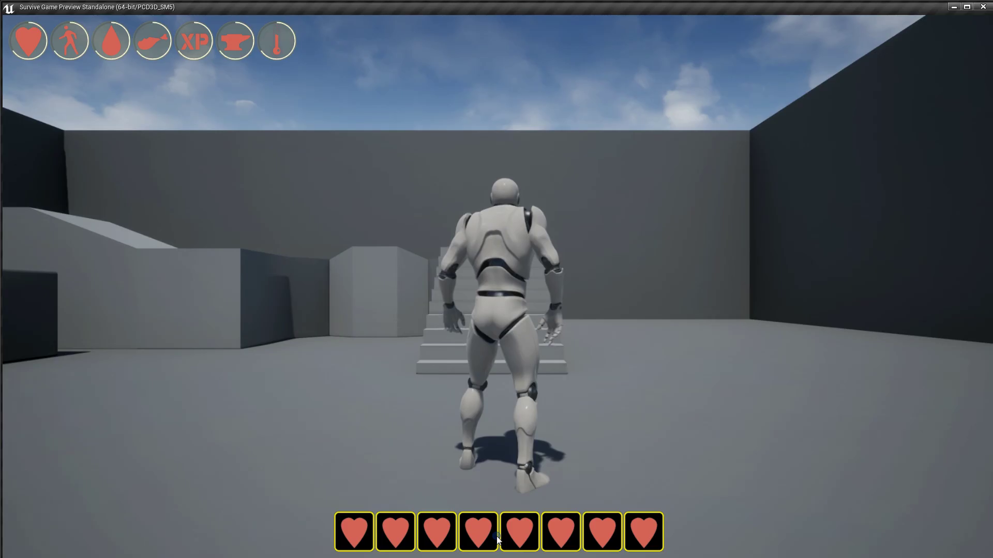
{"action": "key", "text": "Escape"}
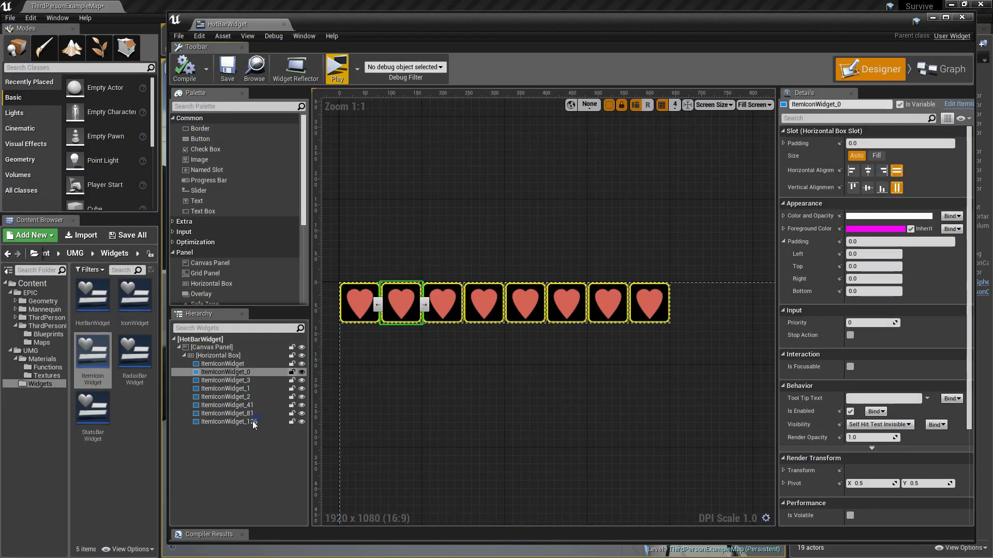
Reopen ItemIconWidget in the designer and select its Icon widget
{"action": "left_click", "coordinate": [98, 356]}
{"action": "double_click", "coordinate": [98, 356]}
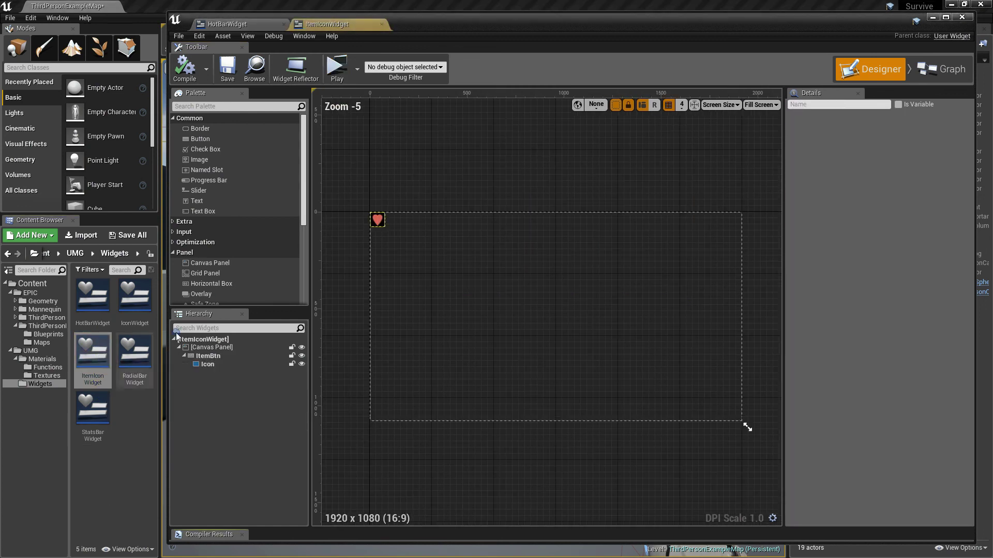
{"action": "scroll", "coordinate": [437, 296], "scroll_direction": "up", "scroll_amount": 13}
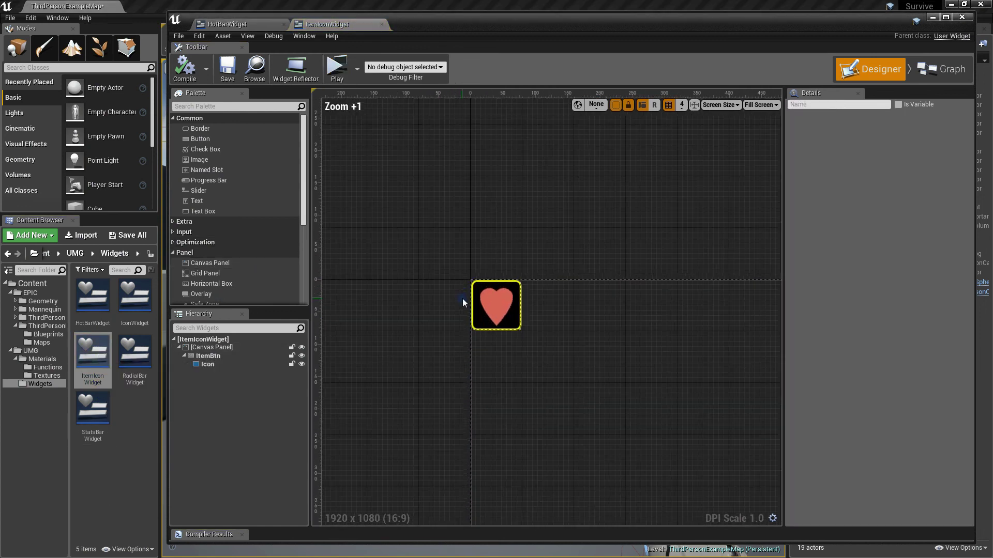
{"action": "right_click_drag", "start_coordinate": [511, 309], "coordinate": [442, 314]}
{"action": "left_click", "coordinate": [442, 313]}
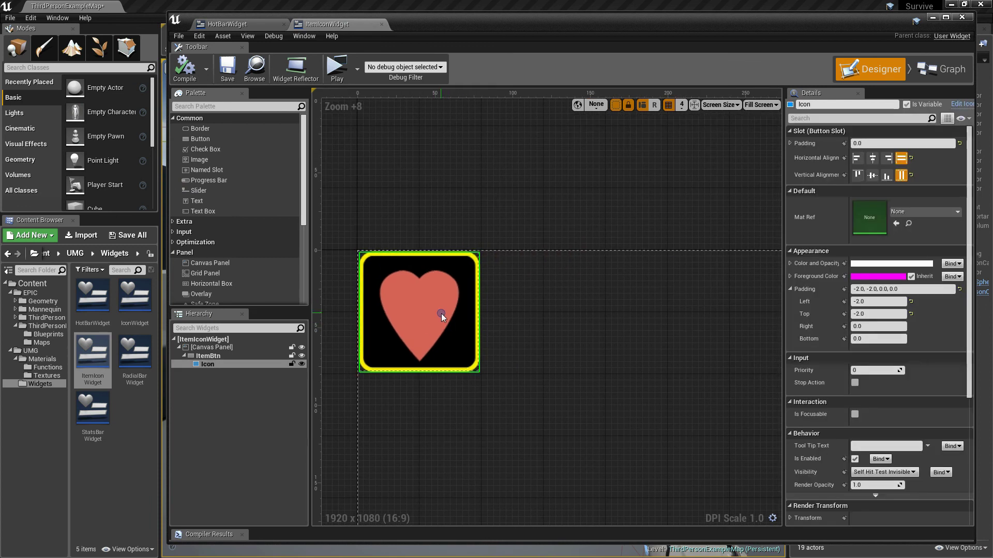
Examine ItemIconWidget's event graph and the details of its Icon variable
{"action": "left_click", "coordinate": [931, 71]}
{"action": "right_click_drag", "start_coordinate": [816, 236], "coordinate": [725, 253]}
{"action": "left_click", "coordinate": [615, 220]}
{"action": "left_click", "coordinate": [516, 189]}
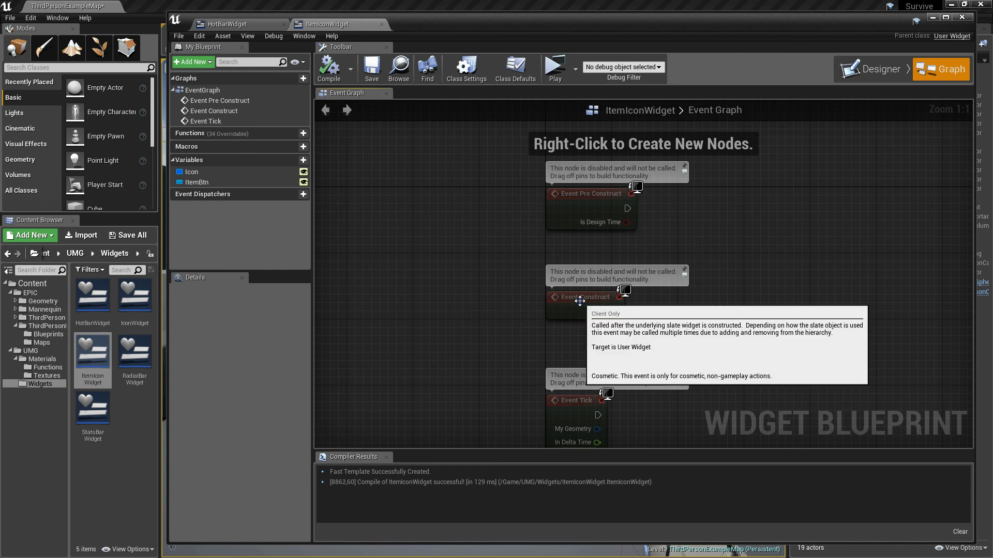
{"action": "left_click", "coordinate": [205, 174]}
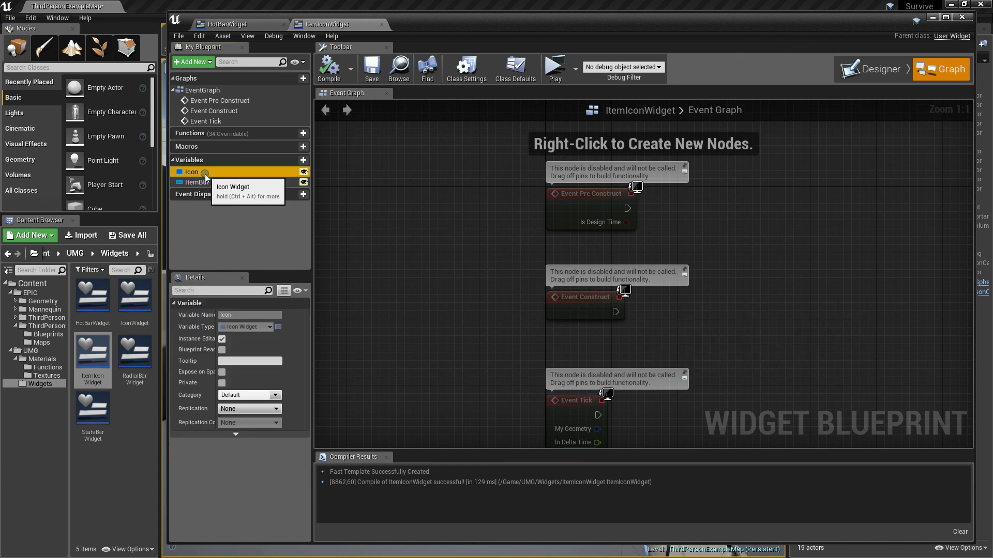
Add an OnHovered event for ItemBtn to ItemIconWidget's event graph
{"action": "left_click", "coordinate": [870, 71]}
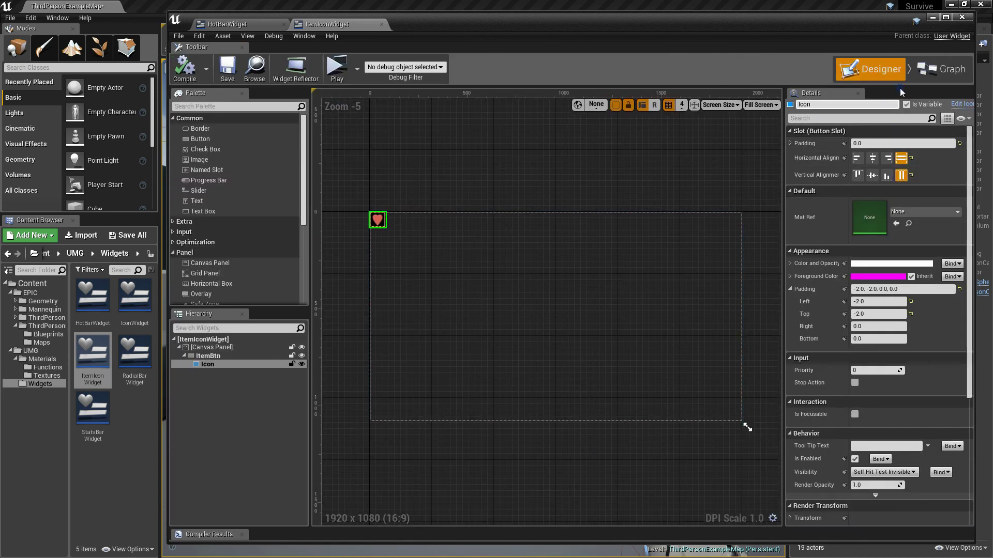
{"action": "scroll", "coordinate": [955, 441], "scroll_direction": "down", "scroll_amount": 5}
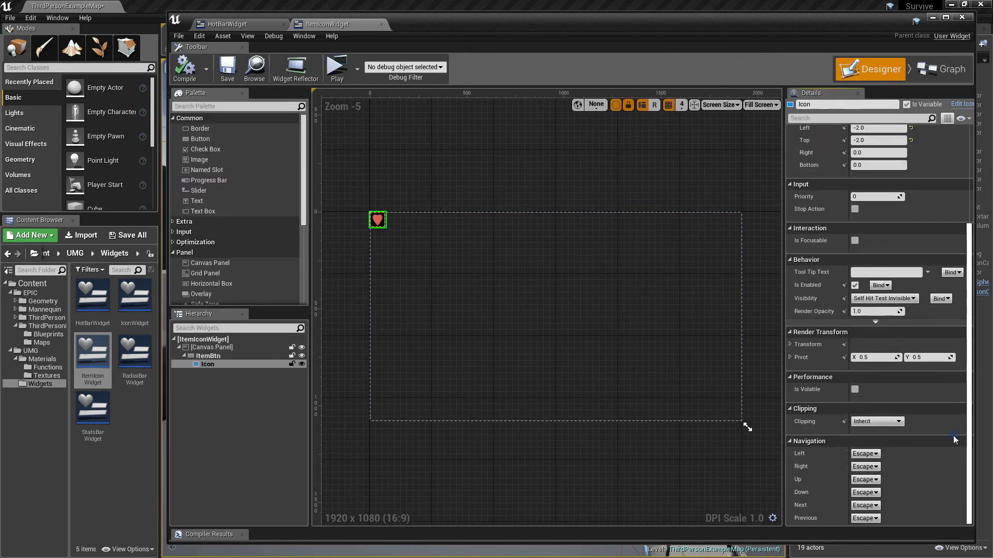
{"action": "left_click", "coordinate": [225, 354]}
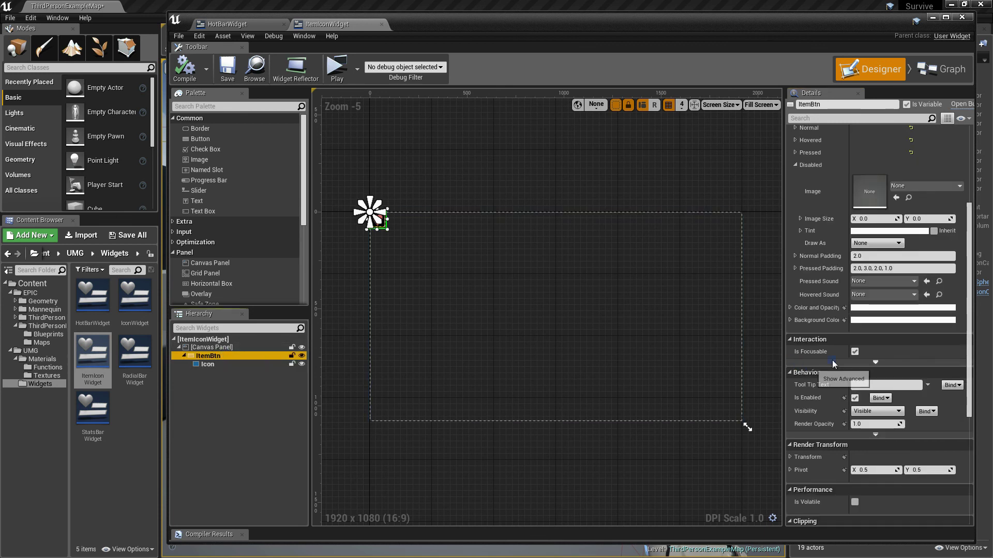
{"action": "scroll", "coordinate": [833, 364], "scroll_direction": "down", "scroll_amount": 5}
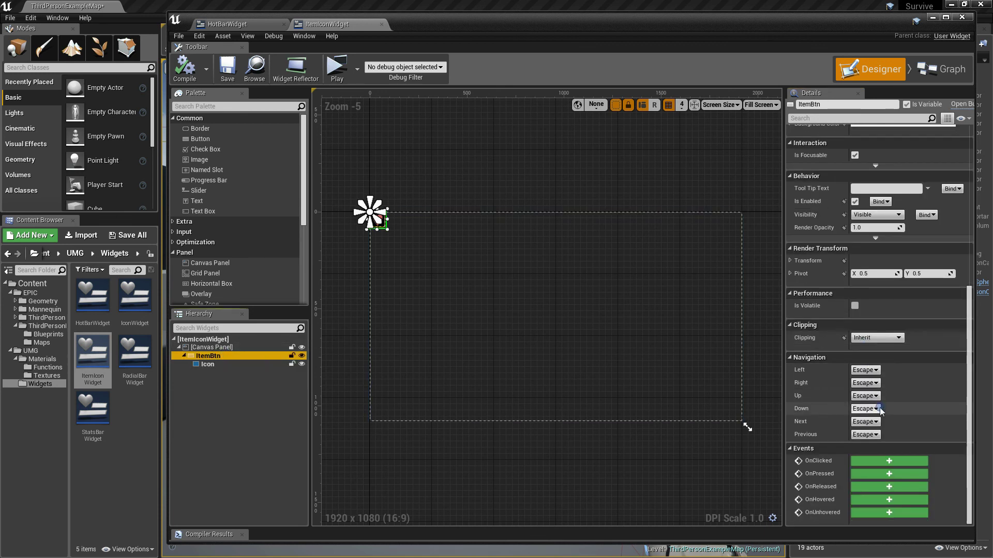
{"action": "left_click", "coordinate": [885, 499]}
{"action": "right_click_drag", "start_coordinate": [781, 256], "coordinate": [604, 247]}
{"action": "right_click_drag", "start_coordinate": [548, 281], "coordinate": [504, 282]}
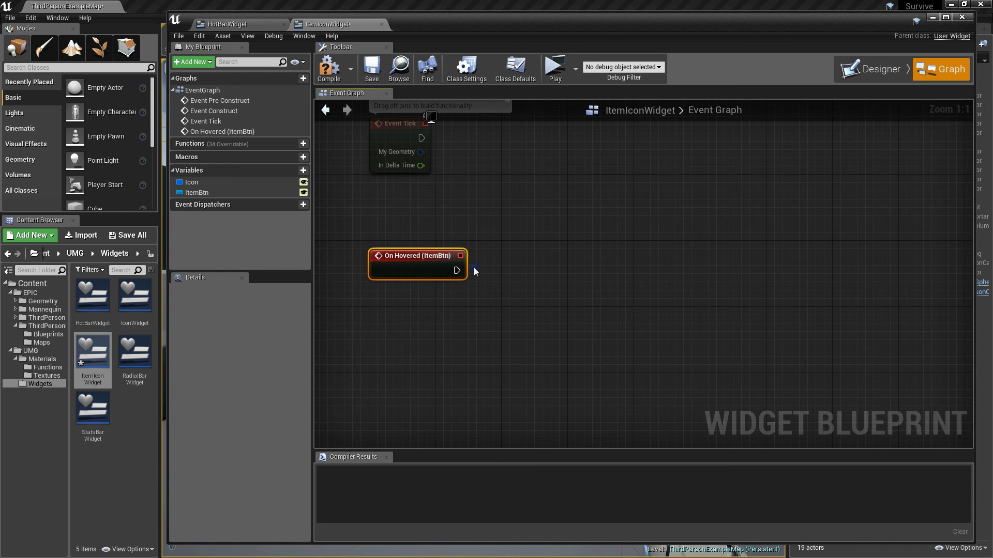
{"action": "left_click", "coordinate": [535, 280]}
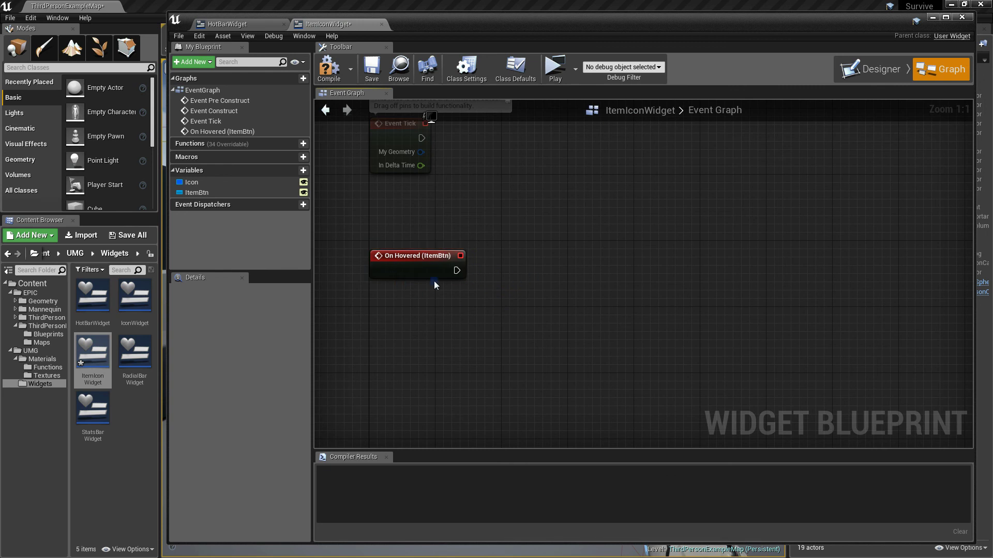
Place a reference to the Icon variable beneath On Hovered and get its Mat Ref
{"action": "left_click_drag", "start_coordinate": [203, 181], "coordinate": [512, 313]}
{"action": "left_click", "coordinate": [412, 324]}
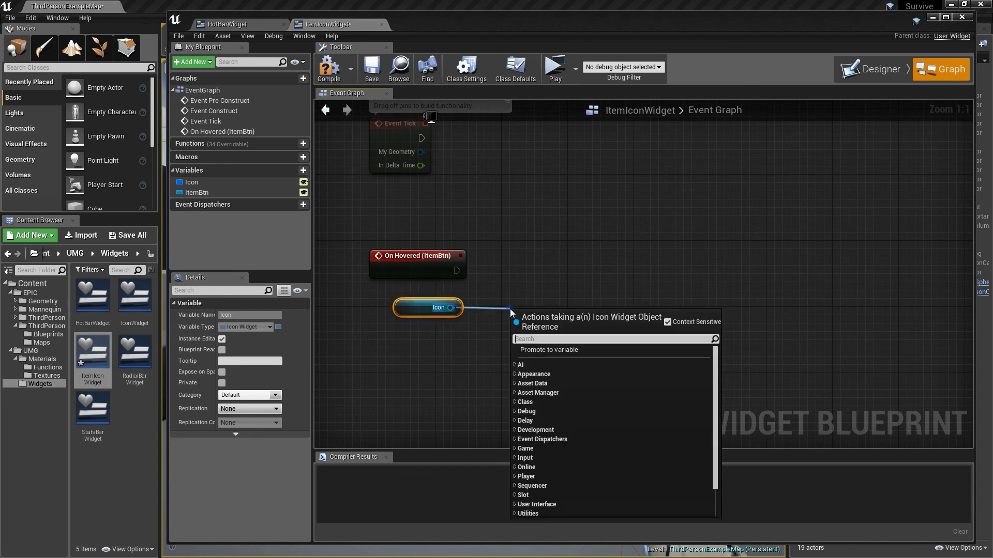
{"action": "type", "text": "matre"}
{"action": "left_click", "coordinate": [552, 371]}
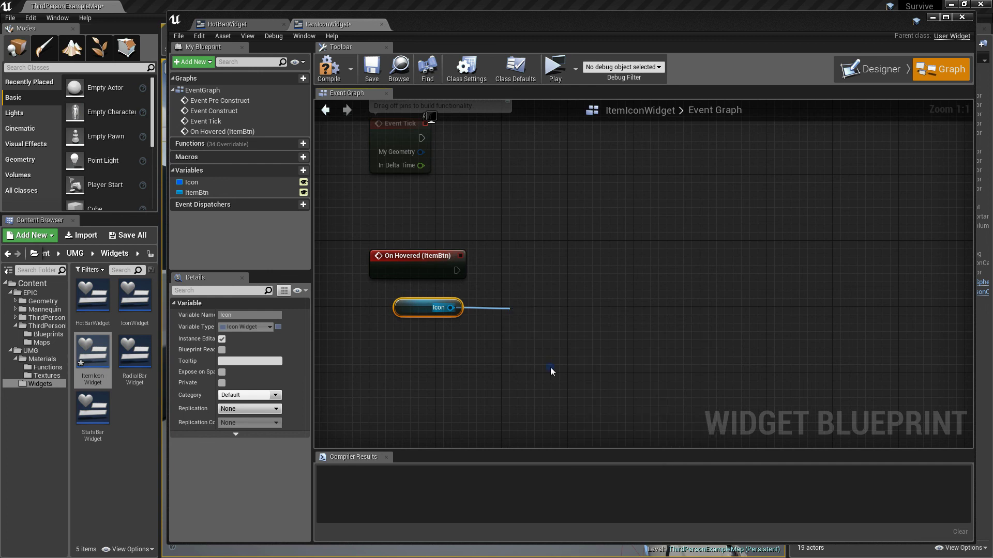
Add a Set Scalar Parameter Value node targeting Mat Ref and place it beside the On Hovered event
{"action": "left_click_drag", "start_coordinate": [549, 314], "coordinate": [594, 285]}
{"action": "type", "text": "sca"}
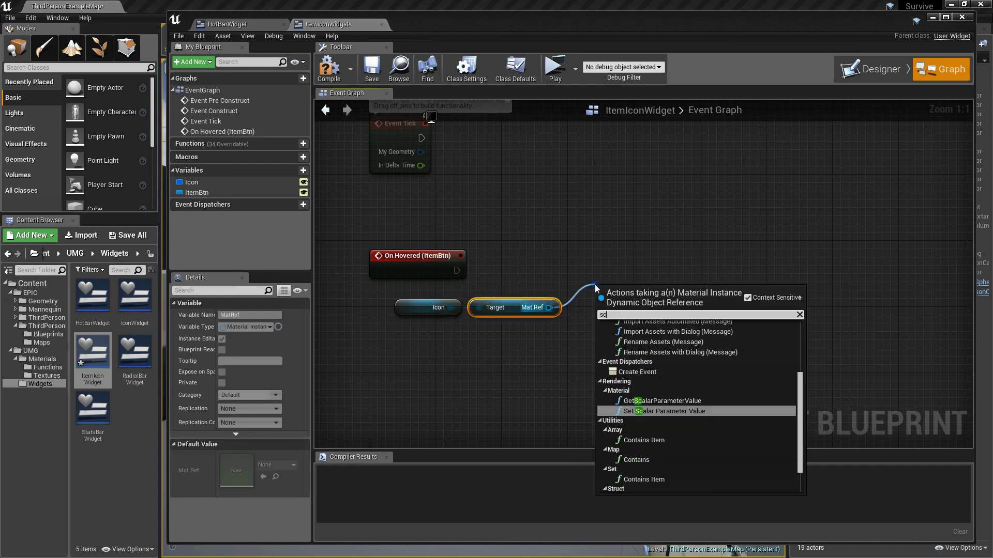
{"action": "left_click", "coordinate": [626, 356]}
{"action": "left_click_drag", "start_coordinate": [629, 295], "coordinate": [621, 244]}
Set the scalar node's value to 1.0 and its parameter name to IsHighlight
{"action": "left_click", "coordinate": [626, 306]}
{"action": "type", "text": "1"}
{"action": "left_click", "coordinate": [656, 354]}
{"action": "left_click", "coordinate": [660, 290]}
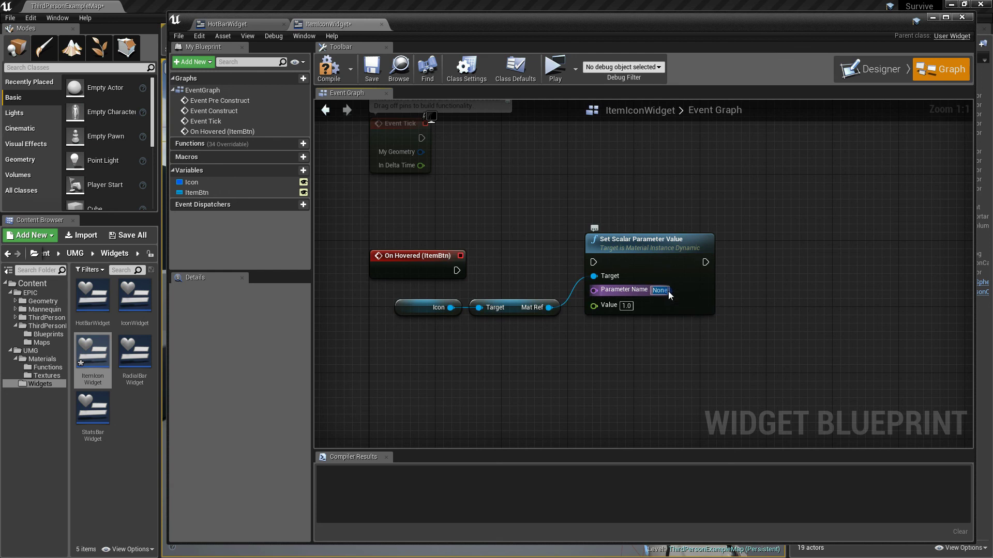
{"action": "type", "text": "IsHighlight"}
{"action": "key", "text": "Return"}
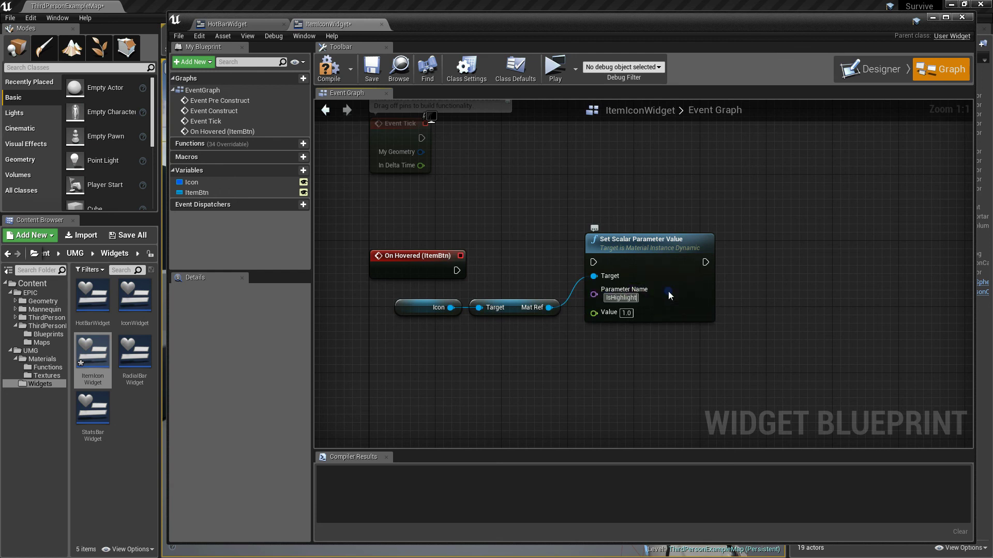
Connect On Hovered to Set Scalar Parameter Value and align the two nodes
{"action": "left_click_drag", "start_coordinate": [598, 262], "coordinate": [457, 271]}
{"action": "mouse_move", "coordinate": [657, 254]}
{"action": "left_mouse_down"}
{"action": "mouse_move", "coordinate": [651, 265]}
{"action": "mouse_move", "coordinate": [662, 268]}
{"action": "left_mouse_up"}
{"action": "left_click_drag", "start_coordinate": [439, 258], "coordinate": [520, 258]}
{"action": "right_click_drag", "start_coordinate": [583, 379], "coordinate": [563, 327]}
{"action": "left_click", "coordinate": [506, 322]}
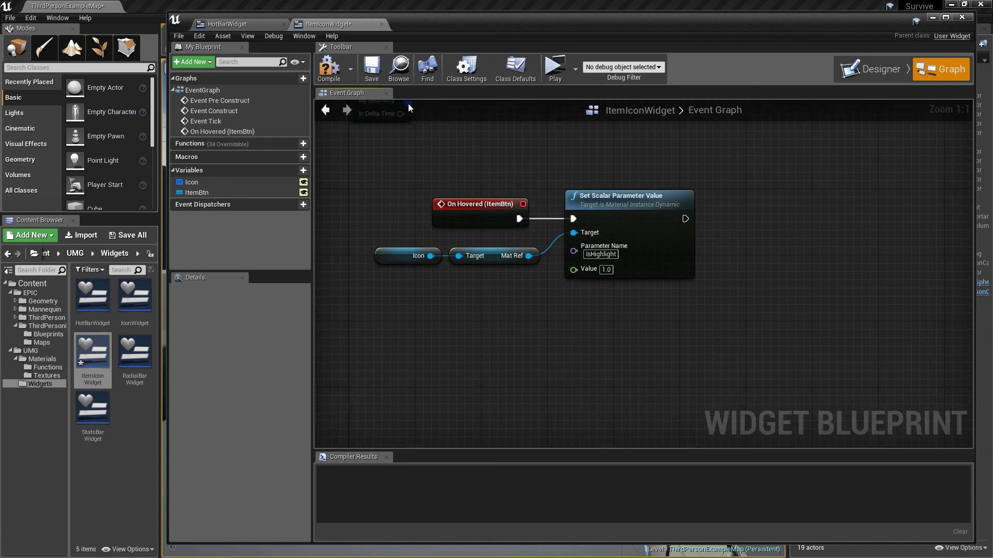
Add an OnUnhovered event for ItemBtn and position it below the On Hovered nodes
{"action": "left_click", "coordinate": [904, 76]}
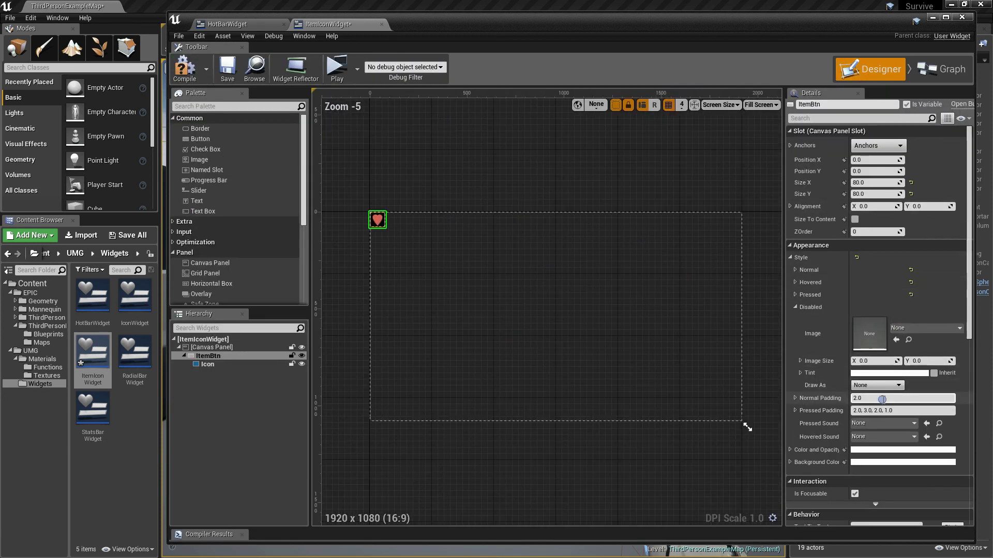
{"action": "scroll", "coordinate": [897, 374], "scroll_direction": "down", "scroll_amount": 6}
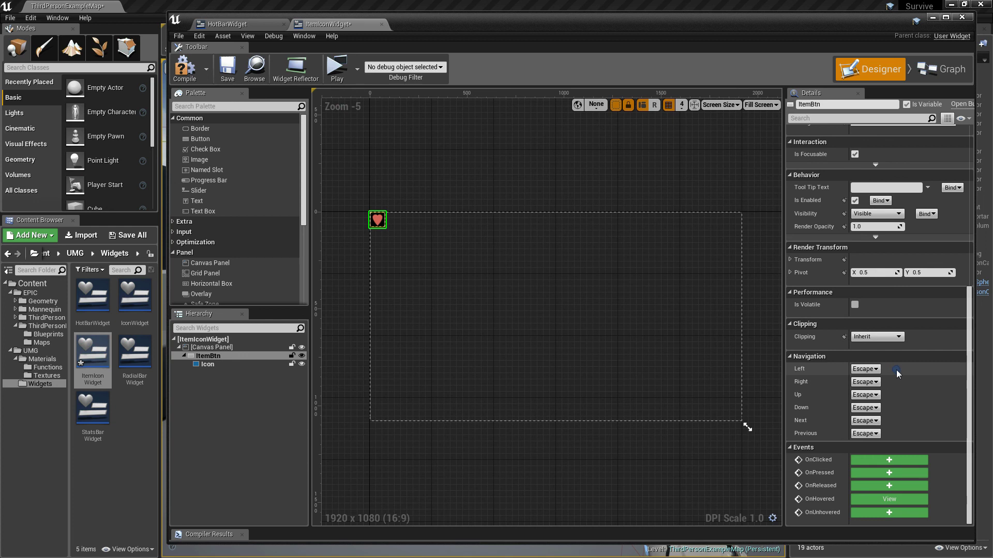
{"action": "left_click", "coordinate": [885, 513]}
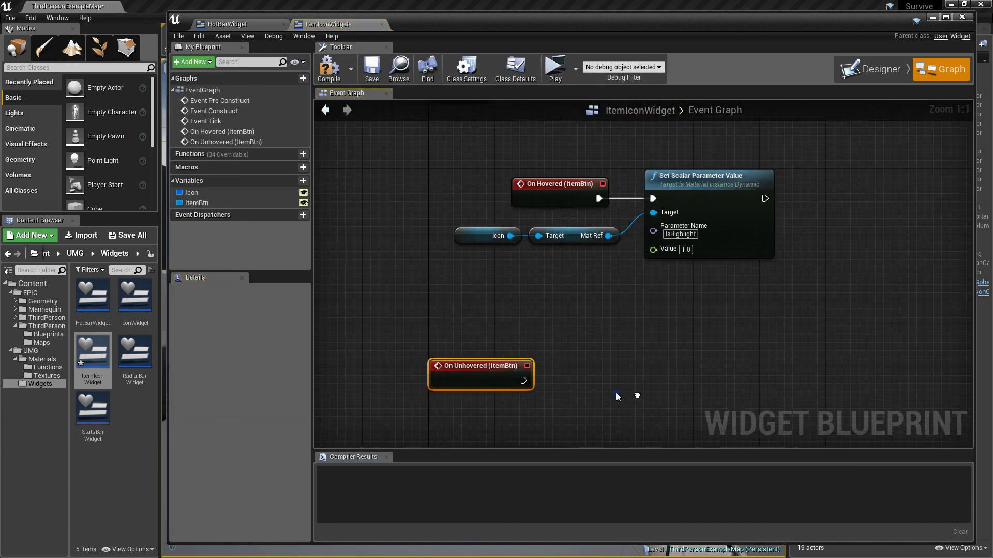
{"action": "left_click_drag", "start_coordinate": [513, 321], "coordinate": [504, 329]}
Copy the Icon and Mat Ref nodes beneath On Unhovered and attach a Set Scalar Parameter Value node to the copied Mat Ref
{"action": "left_click_drag", "start_coordinate": [569, 257], "coordinate": [485, 226]}
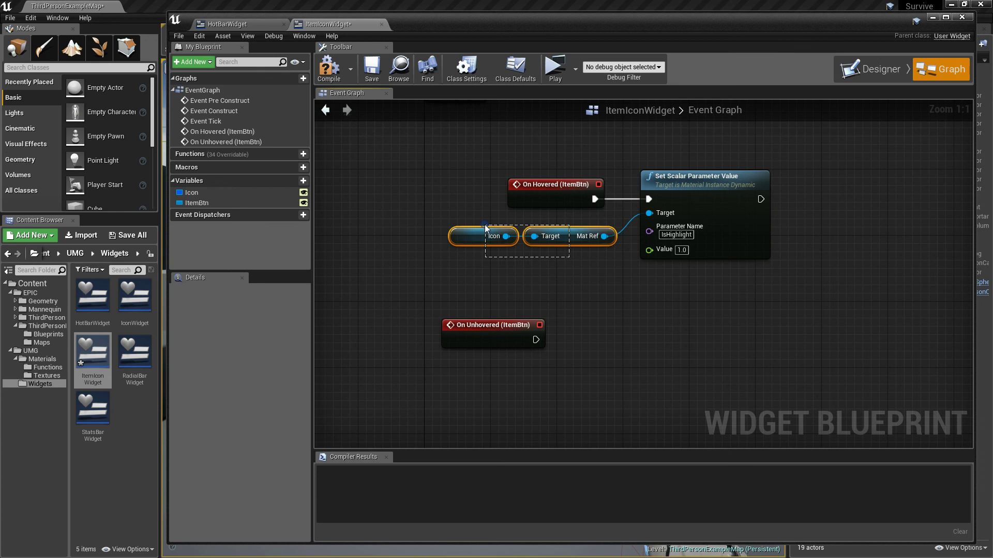
{"action": "key", "text": "ctrl+c"}
{"action": "key", "text": "ctrl+v"}
{"action": "left_click_drag", "start_coordinate": [706, 291], "coordinate": [604, 343]}
{"action": "type", "text": "scalar"}
{"action": "left_click", "coordinate": [657, 418]}
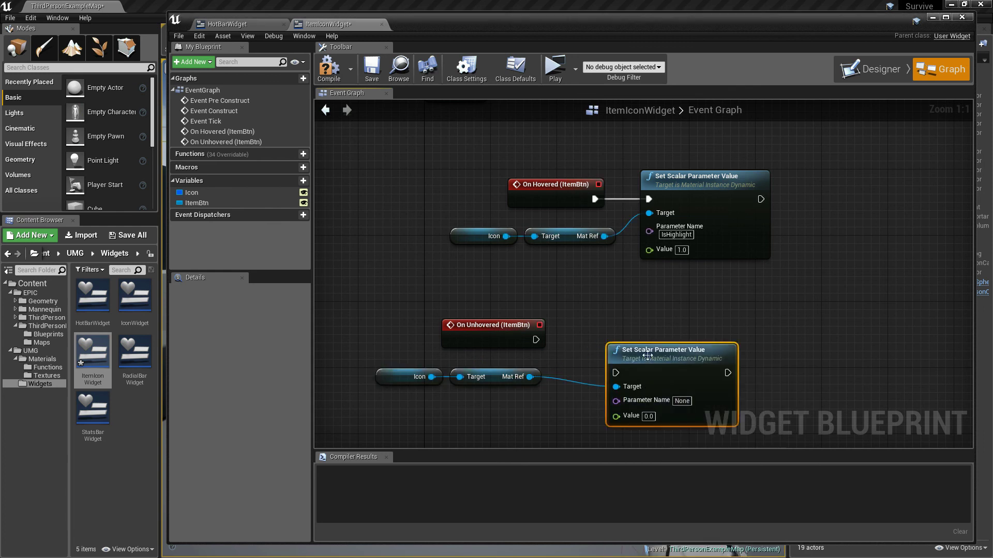
Copy the parameter name IsHighlight into the new scalar node and connect that node to On Unhovered
{"action": "left_click", "coordinate": [690, 235]}
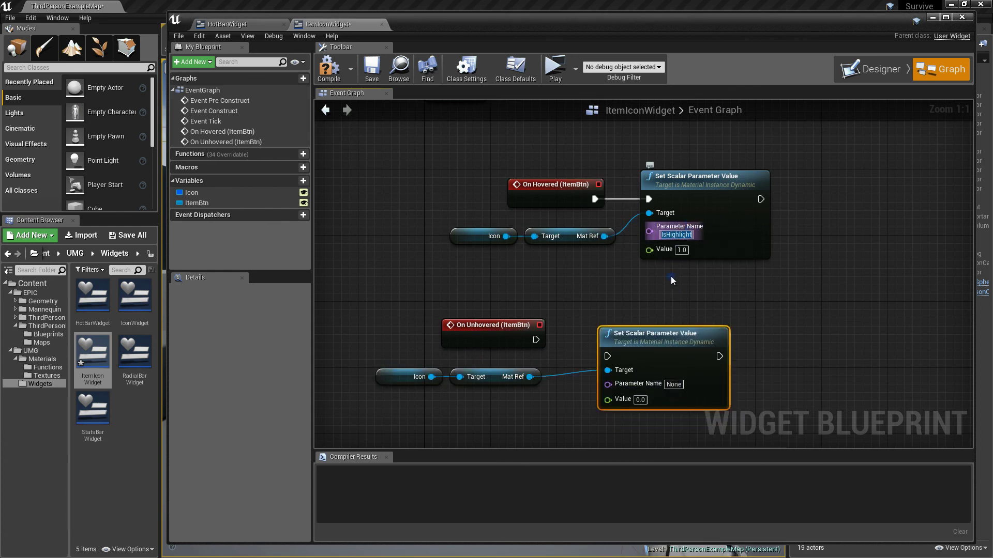
{"action": "key", "text": "ctrl+c"}
{"action": "left_click", "coordinate": [673, 385]}
{"action": "key", "text": "ctrl+v"}
{"action": "key", "text": "Return"}
{"action": "left_click", "coordinate": [585, 418]}
{"action": "left_click_drag", "start_coordinate": [607, 357], "coordinate": [594, 325]}
Compile ItemIconWidget and test the hot bar with a free mouse cursor in the running game
{"action": "left_click", "coordinate": [337, 75]}
{"action": "left_click", "coordinate": [563, 72]}
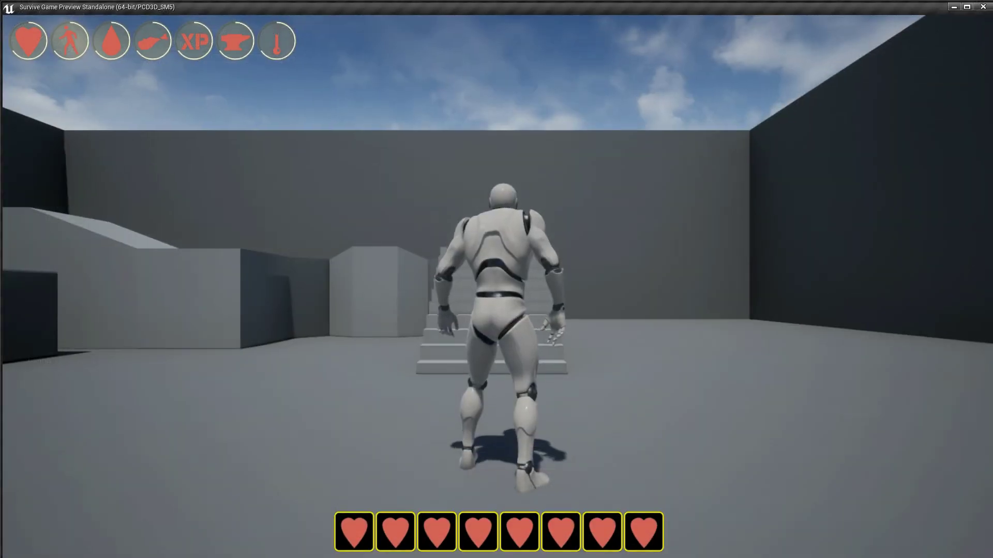
{"action": "key", "text": "shift+F1"}
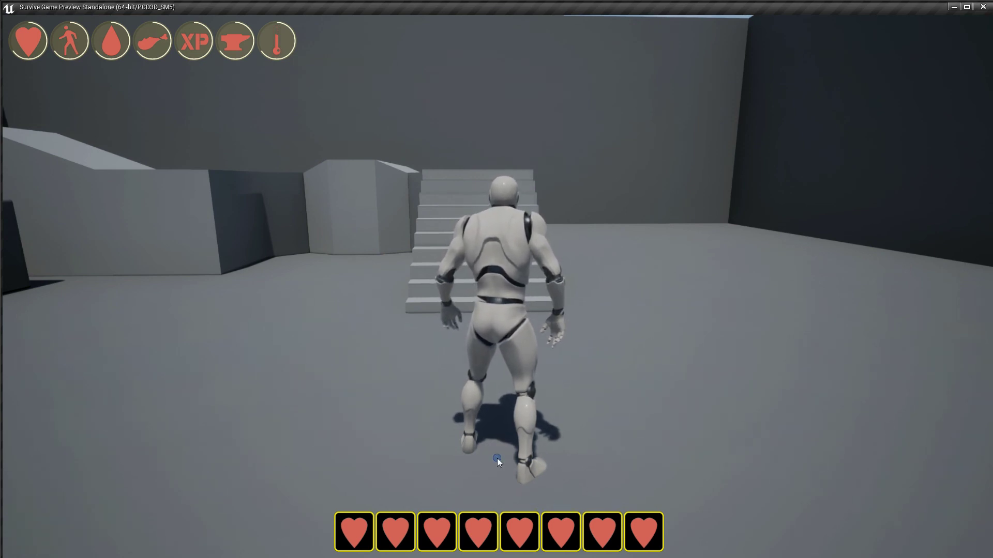
{"action": "key", "text": "Escape"}
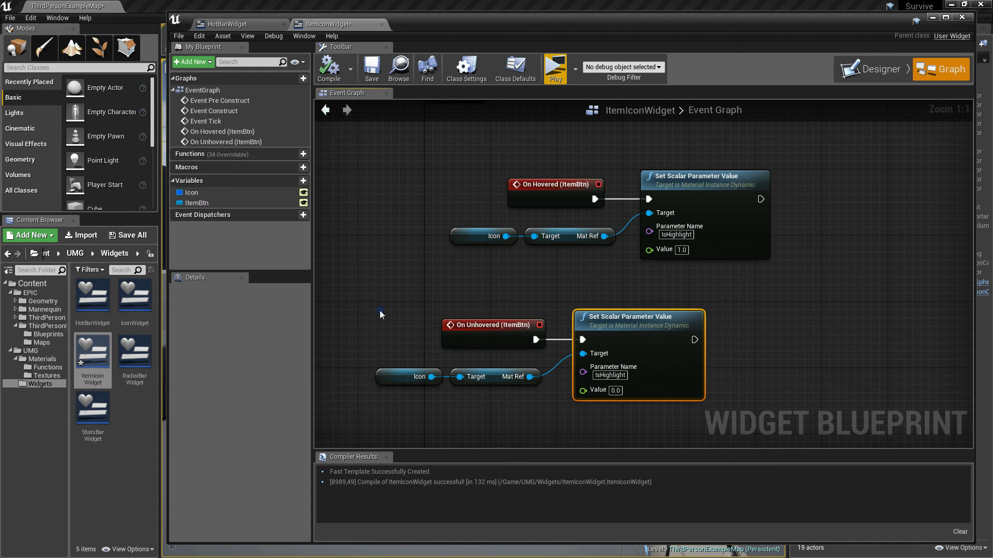
Move the whole On Unhovered node group closer beneath the On Hovered nodes
{"action": "right_click_drag", "start_coordinate": [381, 319], "coordinate": [402, 324]}
{"action": "left_click_drag", "start_coordinate": [394, 310], "coordinate": [654, 411]}
{"action": "left_click_drag", "start_coordinate": [675, 324], "coordinate": [750, 293]}
{"action": "right_click_drag", "start_coordinate": [822, 336], "coordinate": [739, 355]}
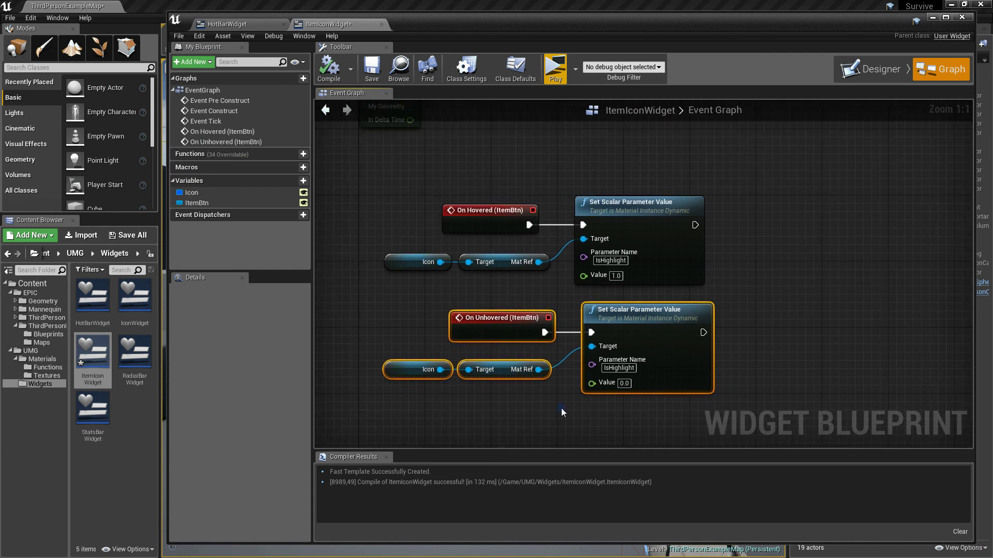
{"action": "right_click_drag", "start_coordinate": [561, 408], "coordinate": [602, 380]}
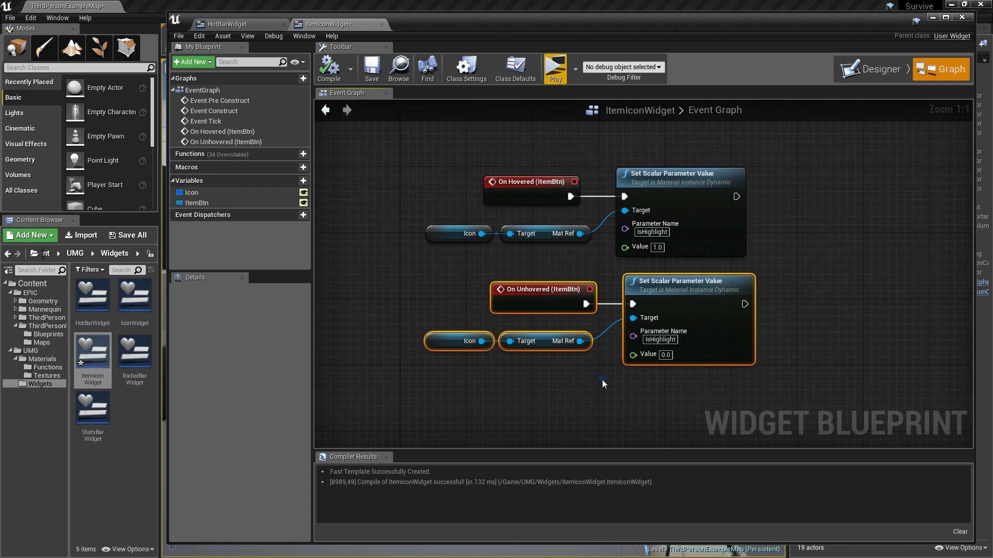